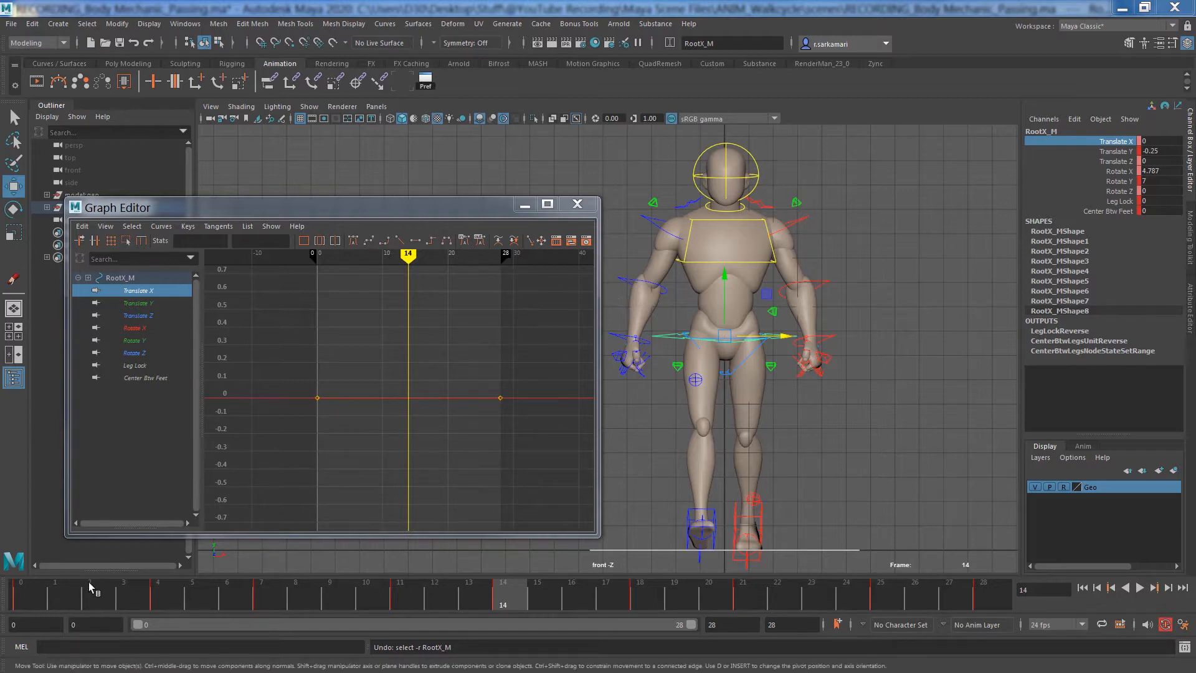
- Play the walk cycle from frame 0 in the front view to review the hip motion
click(27, 599)
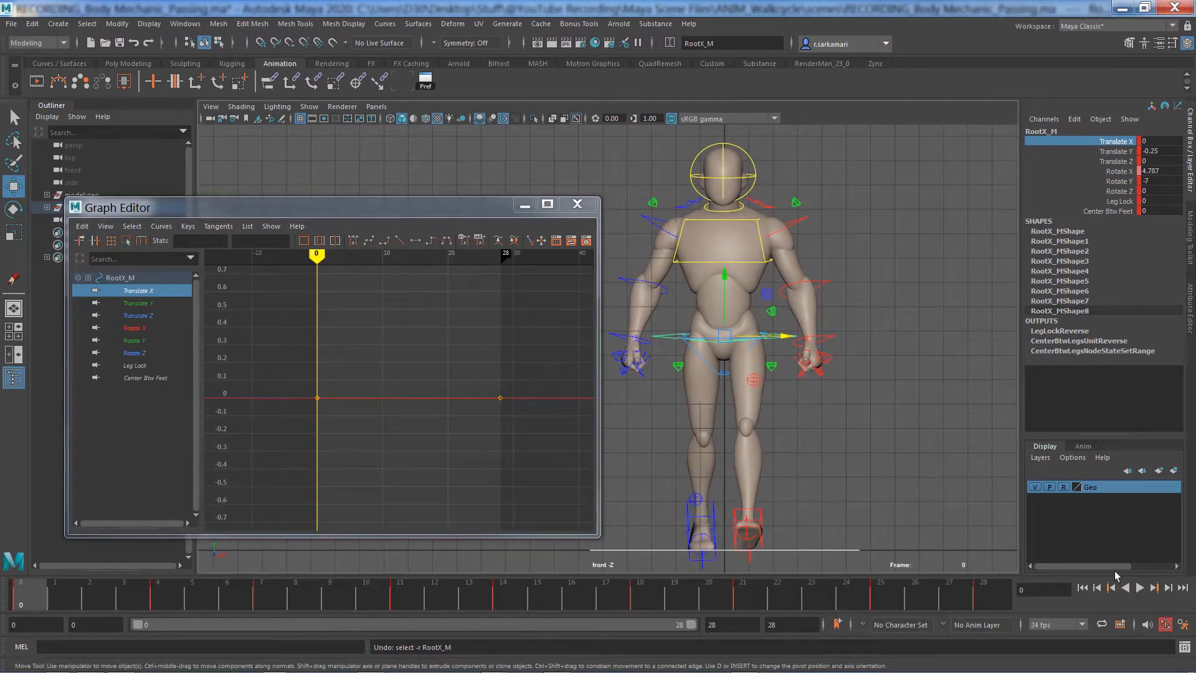
click(1140, 588)
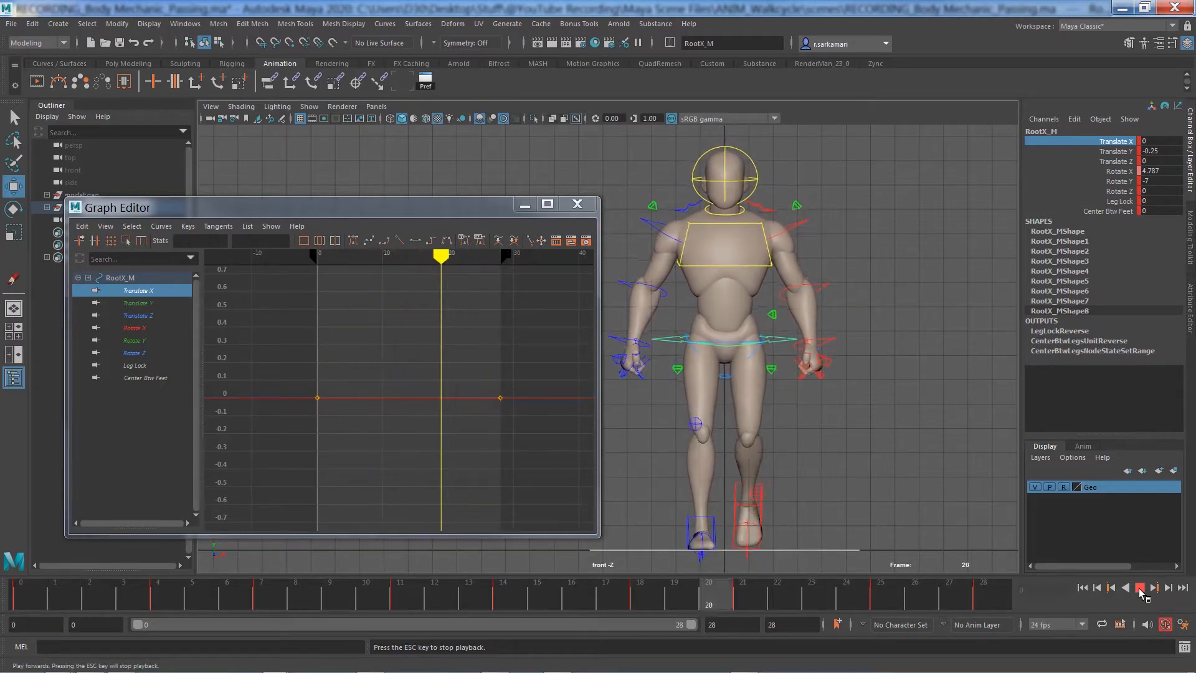
click(1140, 588)
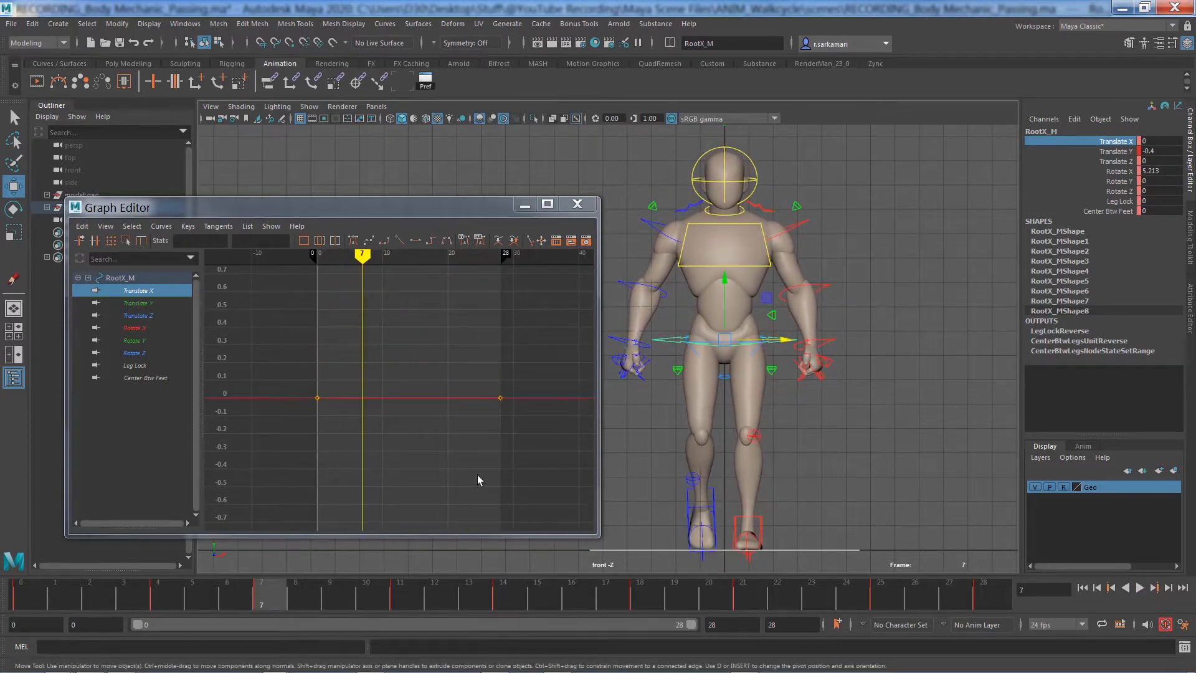
key(alt+v)
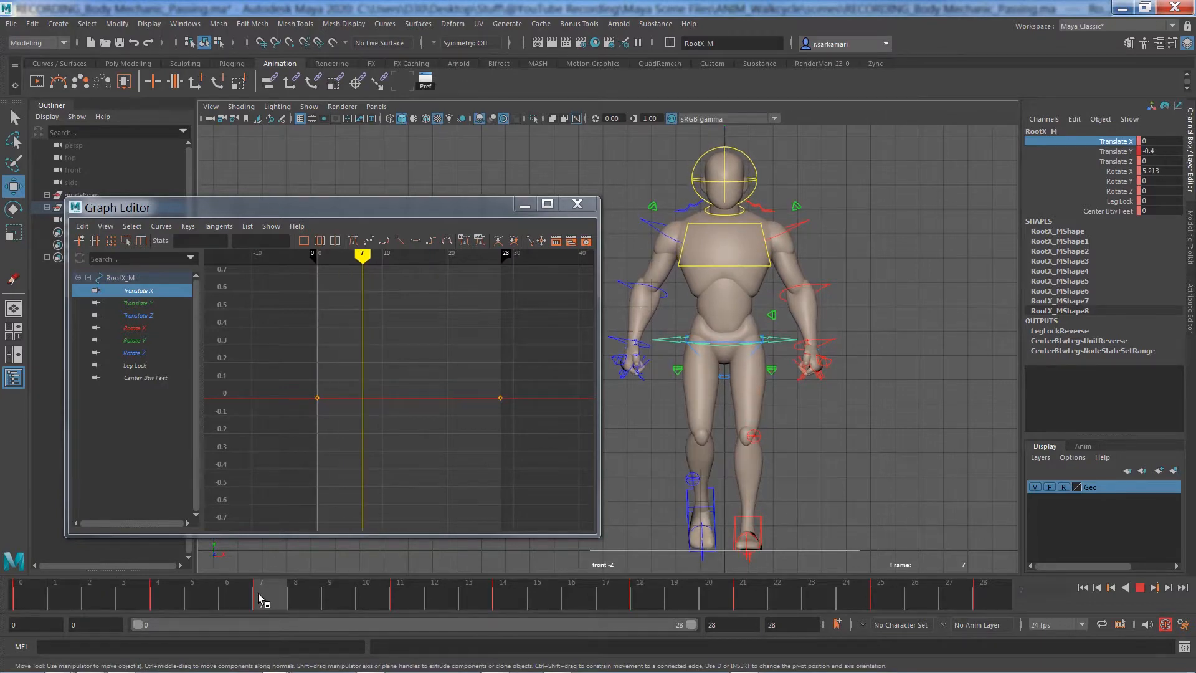
- Try moving the RootX_M control sideways along X at frame 7
click(259, 599)
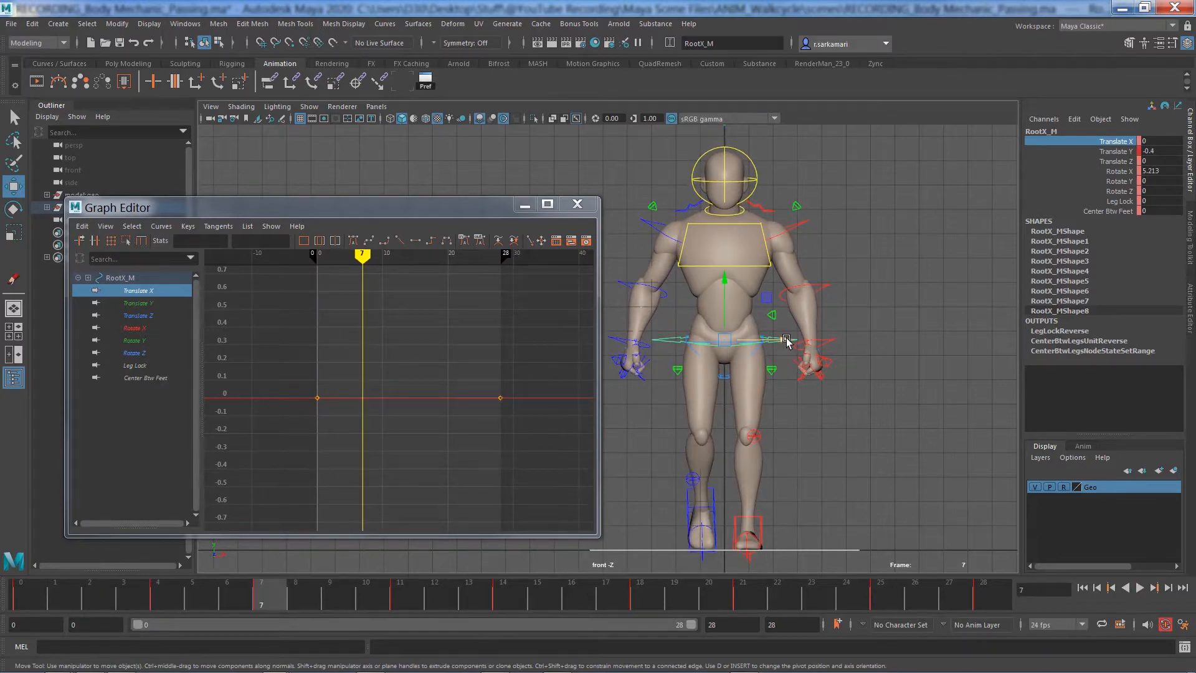
drag(787, 341, 794, 342)
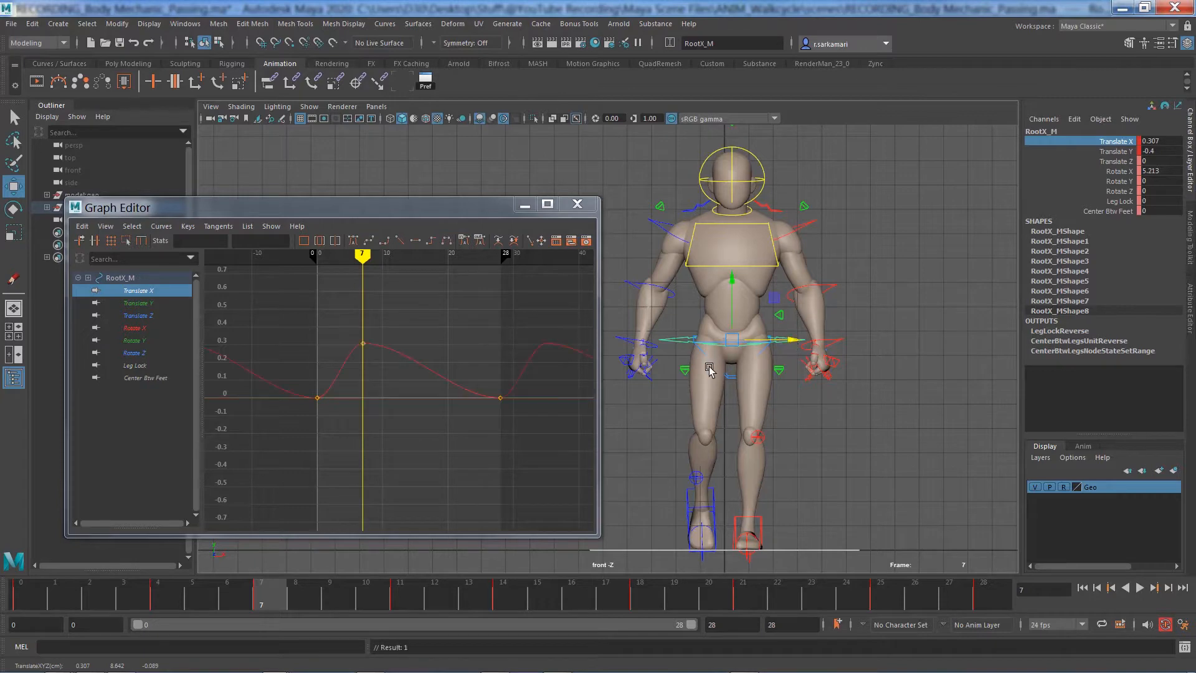
key(ctrl+z)
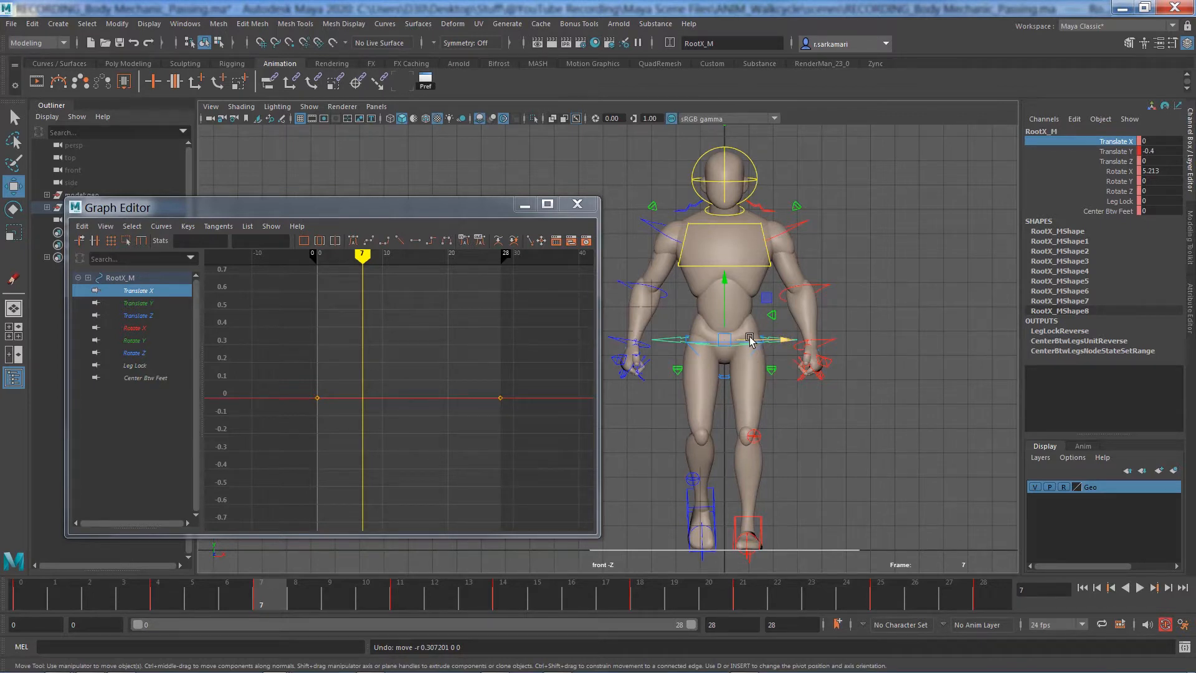
- Key RootX_M's Translate X channel at frame 14 with a value of 0, midway between its first and last keys
drag(286, 374, 330, 423)
drag(460, 378, 548, 448)
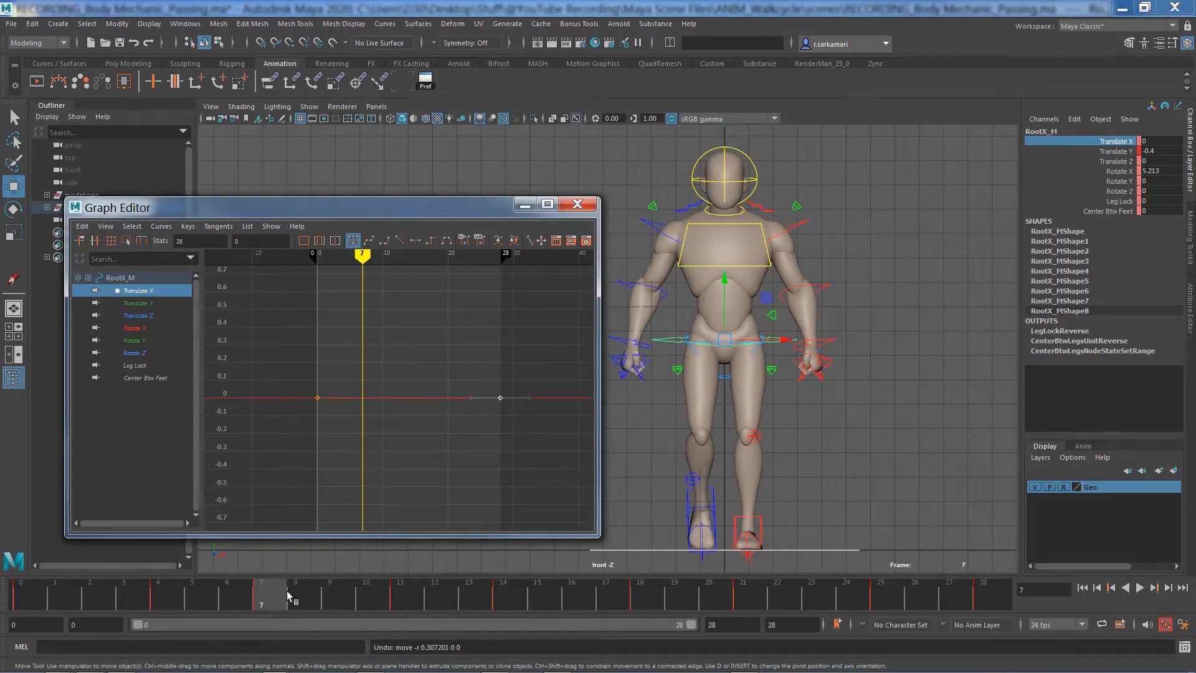
key(alt+v)
key(alt+v)
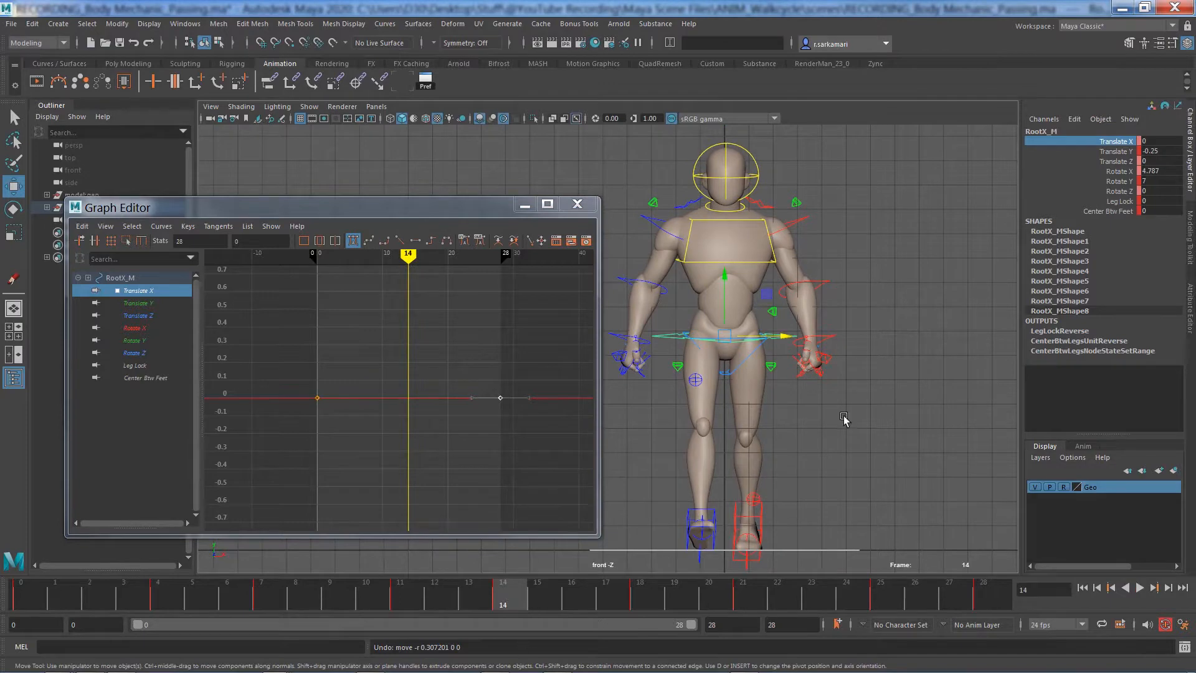
right_click(1108, 148)
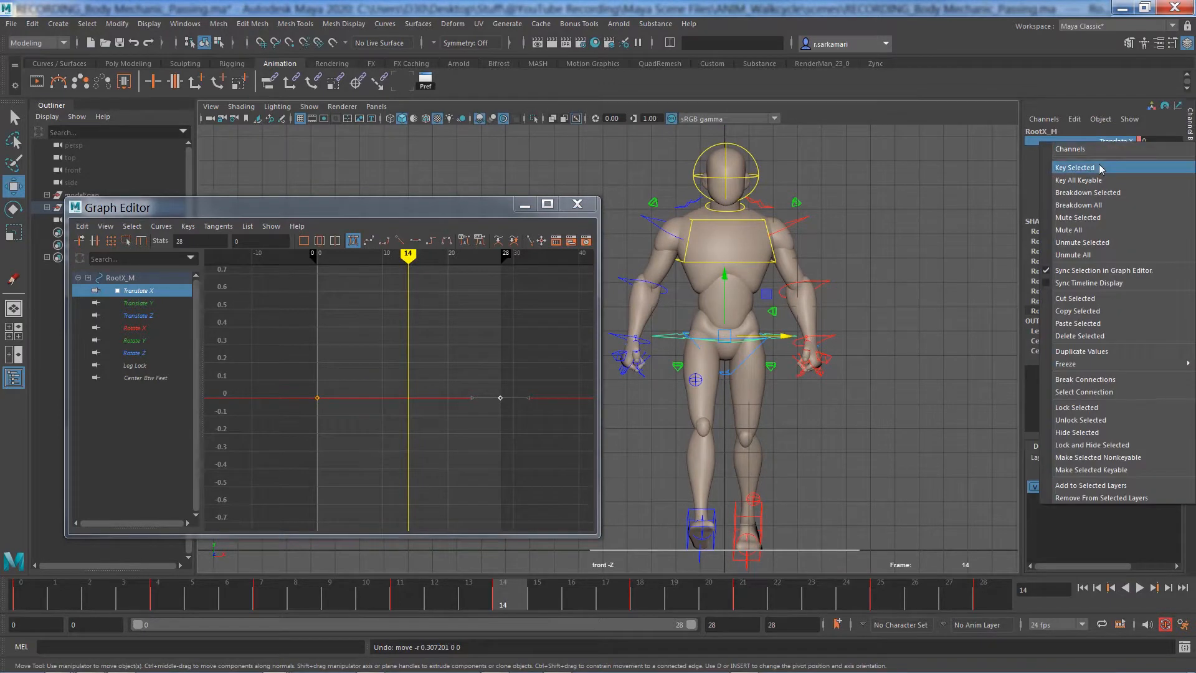
click(1100, 167)
drag(308, 364, 350, 439)
drag(386, 387, 411, 417)
click(501, 397)
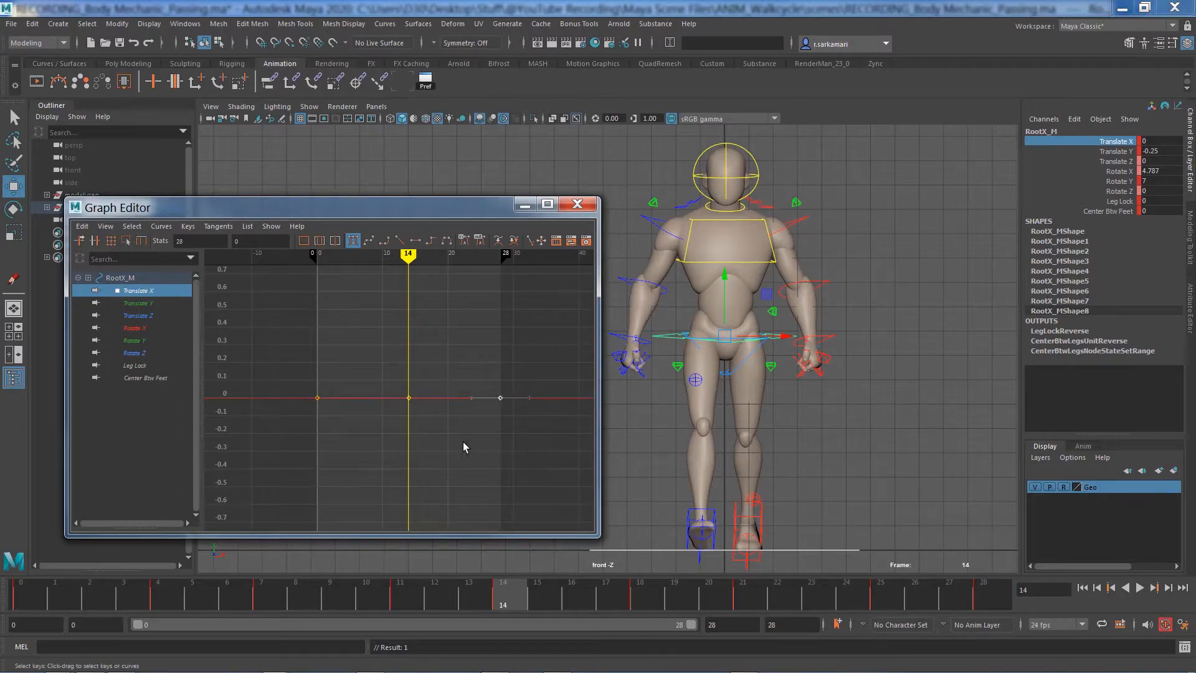
click(447, 449)
- Shift all three Translate X keys seven frames later in the Graph Editor so the first one sits at frame 7
drag(62, 599, 268, 600)
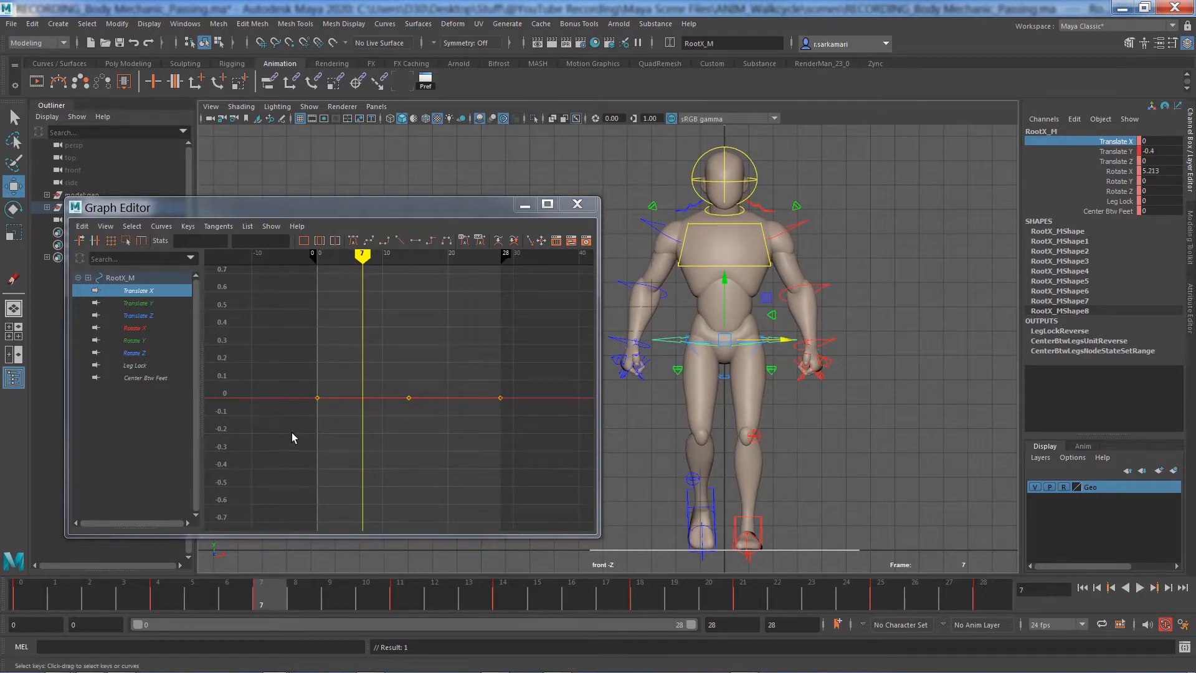
drag(286, 376, 548, 440)
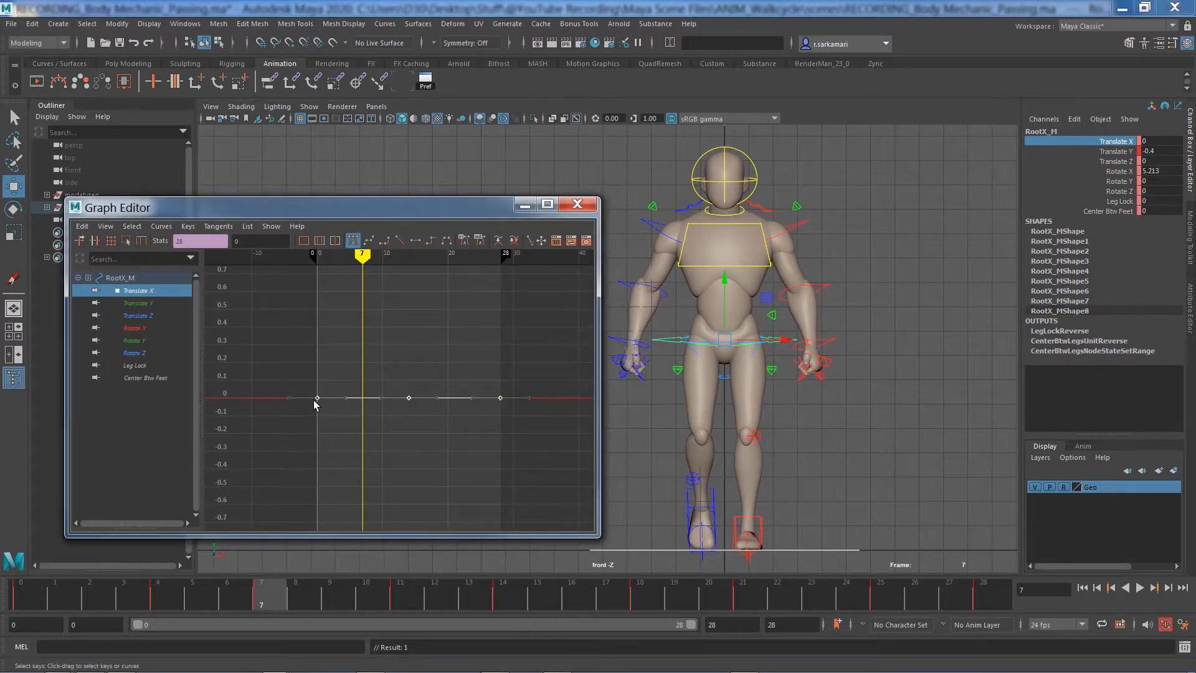
shift+middle_drag(316, 404, 360, 402)
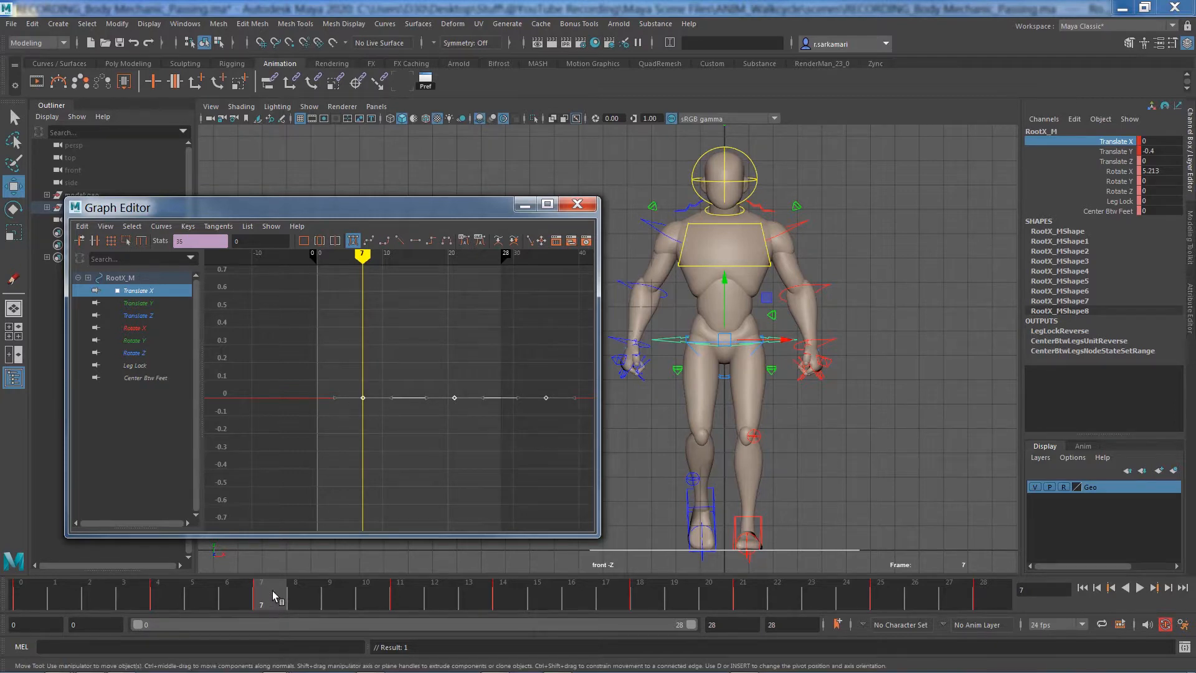
click(354, 413)
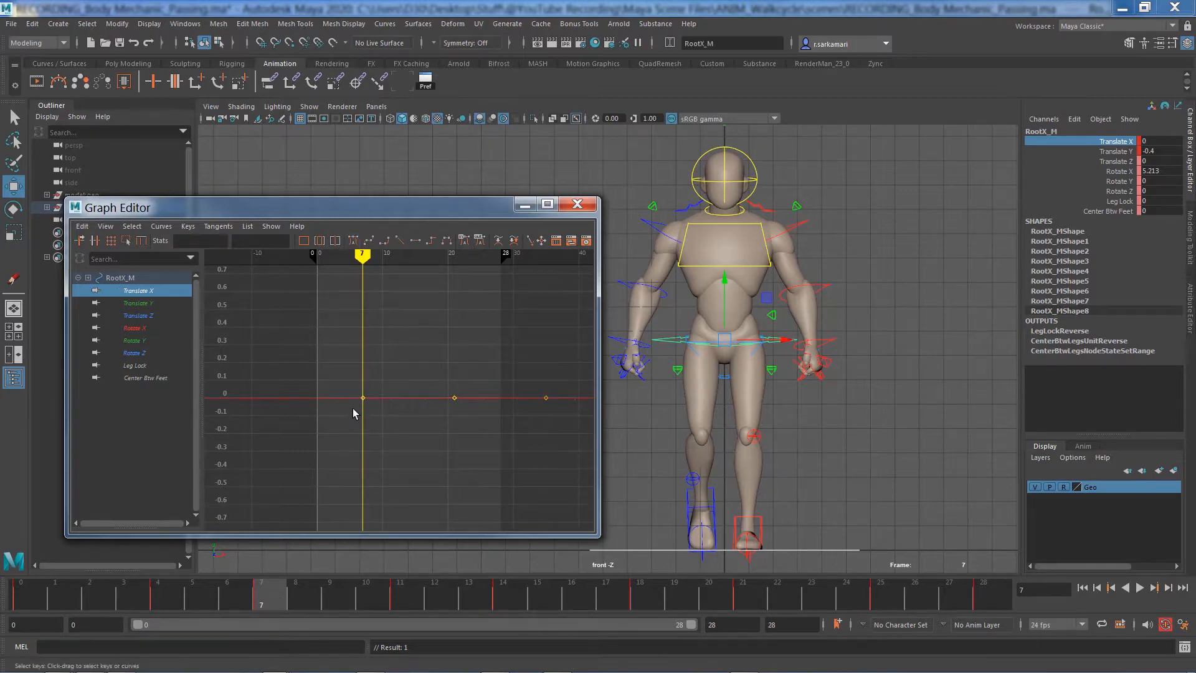
- Raise the first and last Translate X keys of RootX_M to a value of 0.25
drag(344, 379, 405, 483)
shift+drag(527, 380, 561, 500)
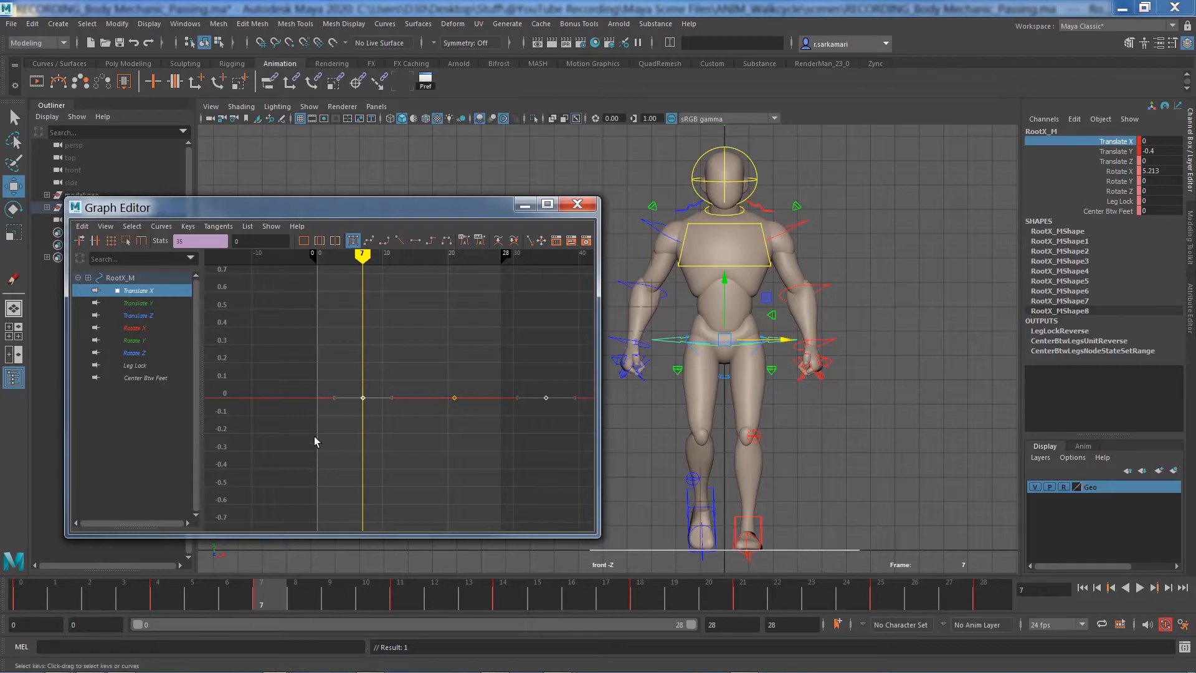
shift+middle_drag(360, 403, 360, 346)
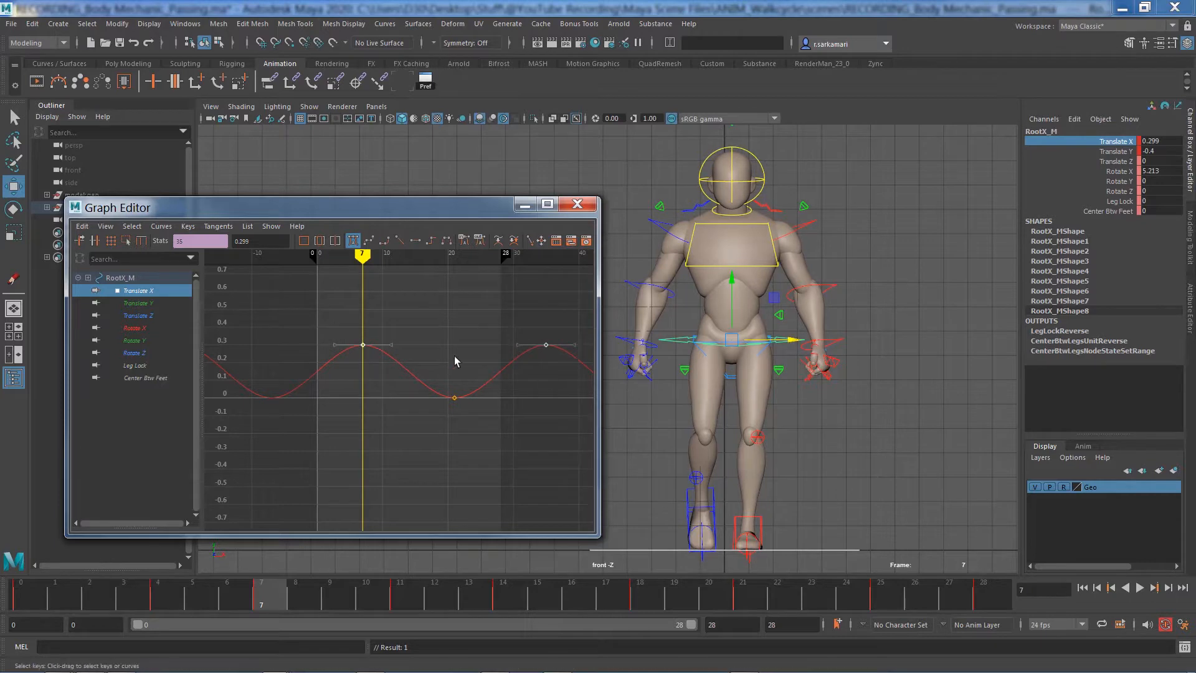
drag(257, 244, 204, 243)
text(0.28)
key(Return)
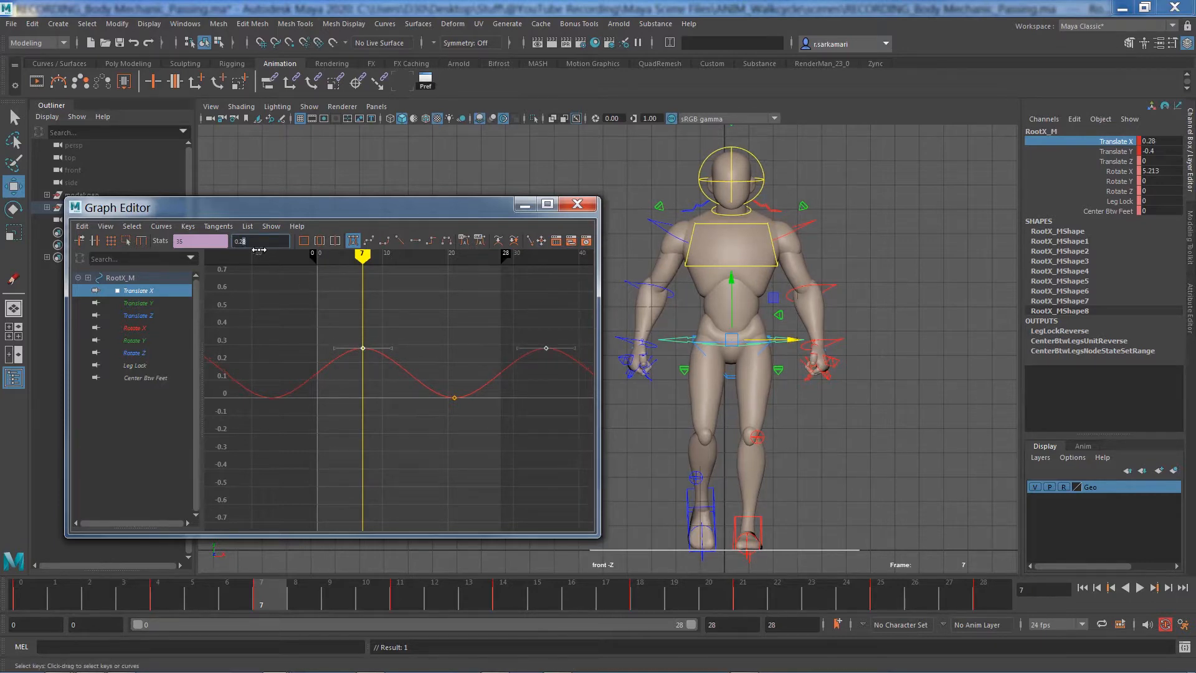
key(Return)
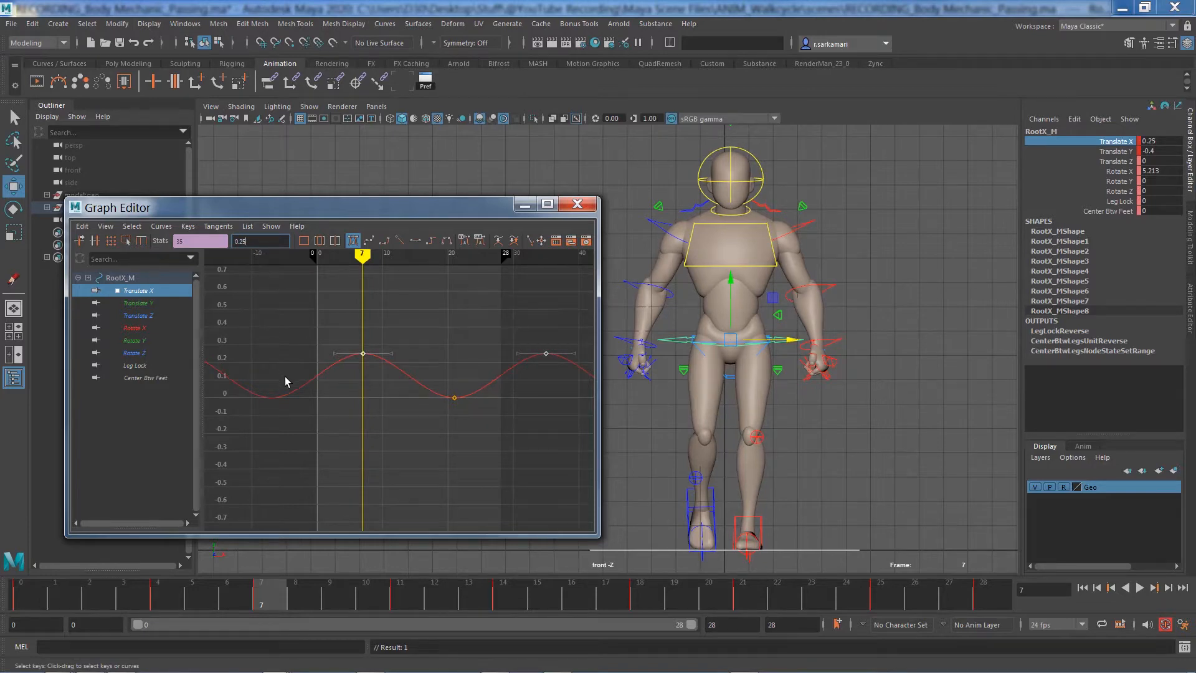
- Set the middle Translate X key at frame 21 to -0.25
click(448, 399)
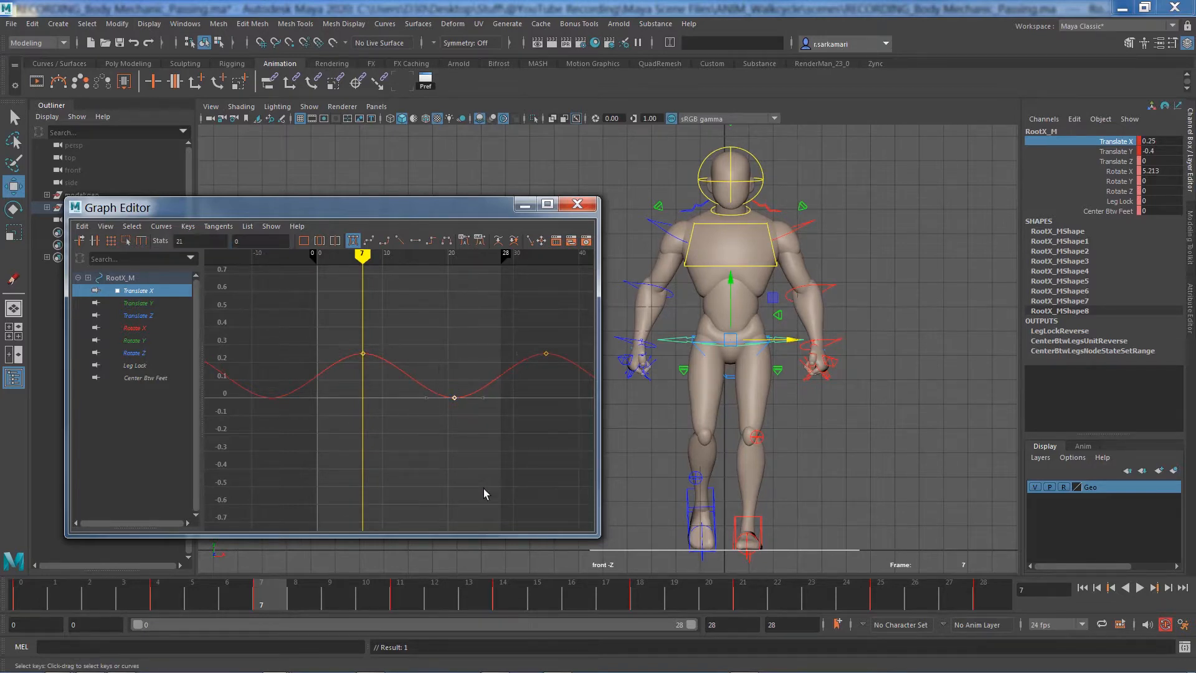
double_click(253, 242)
text(-0.25)
key(Return)
- Play the walk cycle from frame 0 to check the side-to-side hip sway, and return to the first frame
drag(96, 587, 30, 589)
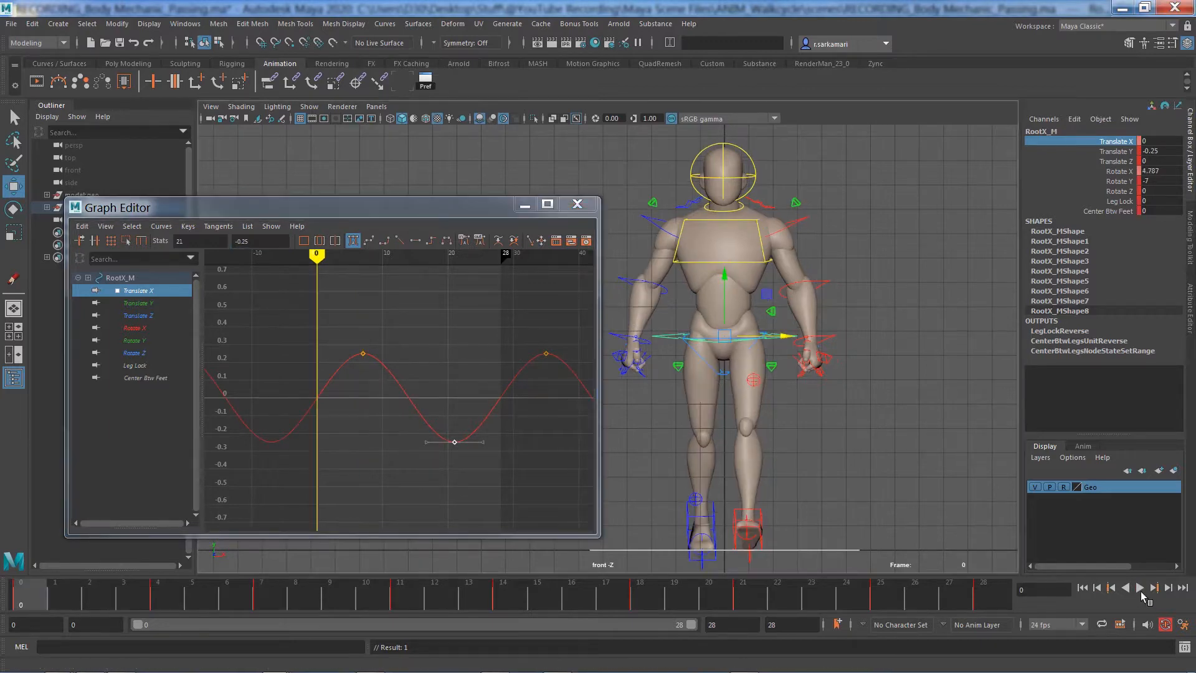
click(1141, 589)
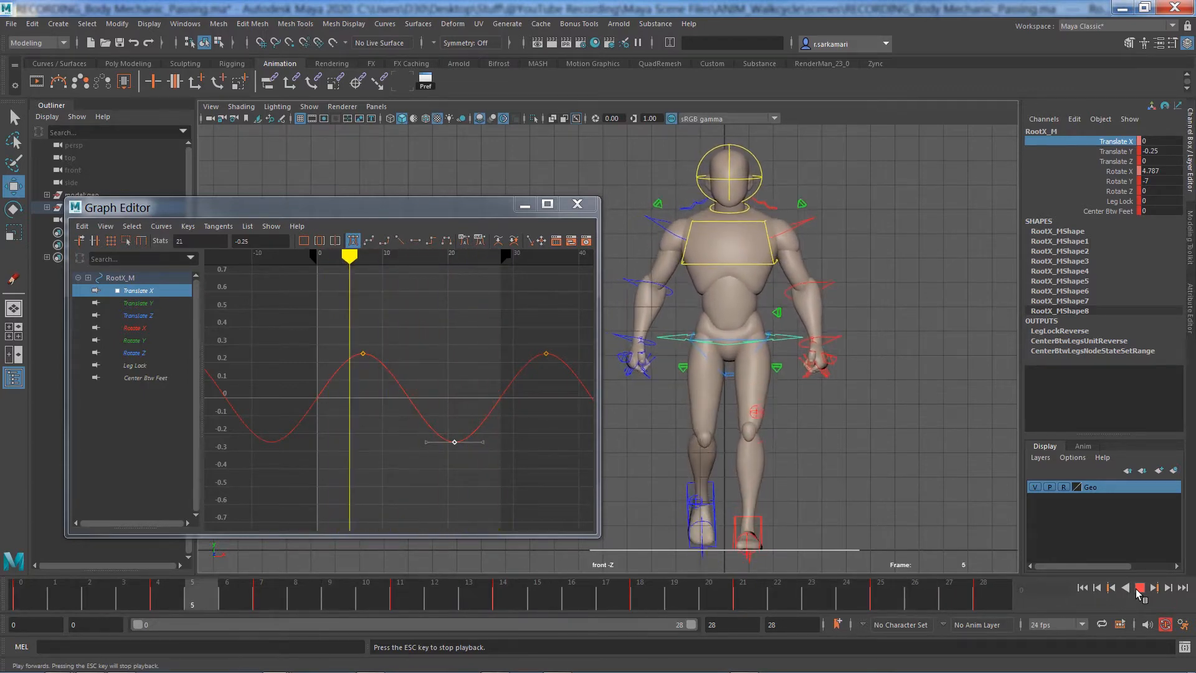
click(1140, 589)
click(1083, 589)
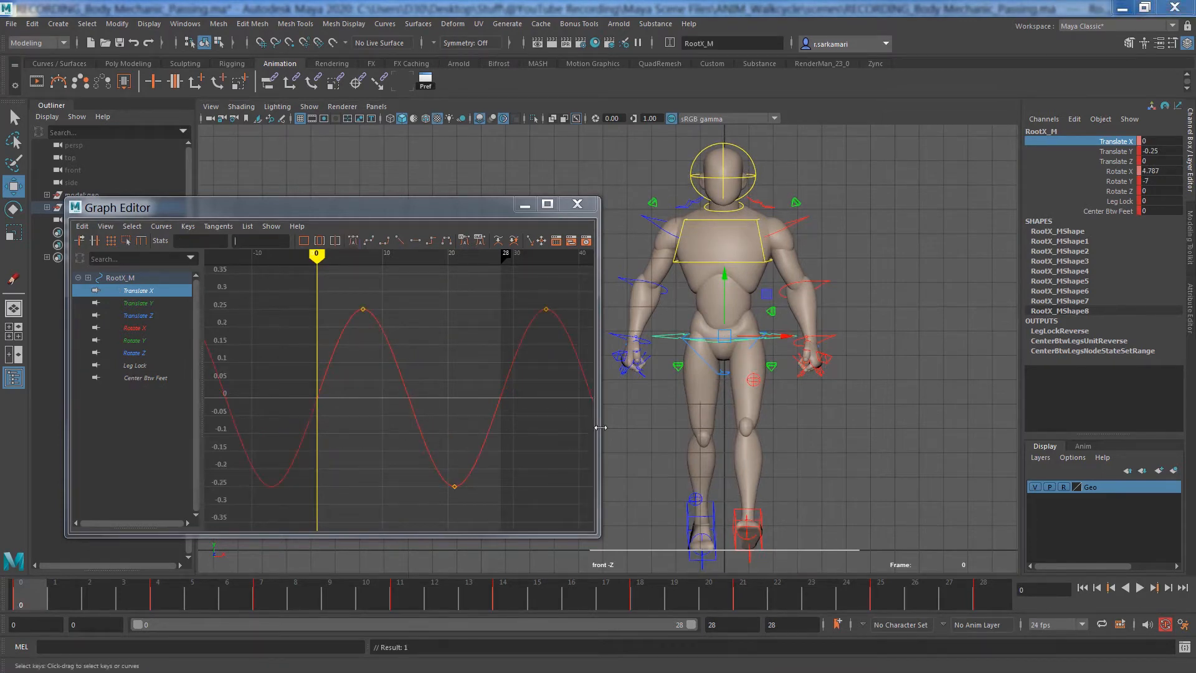
- Isolate RootX_M's Rotate Z curve and try rotating the root control about Z at frame 0
click(128, 355)
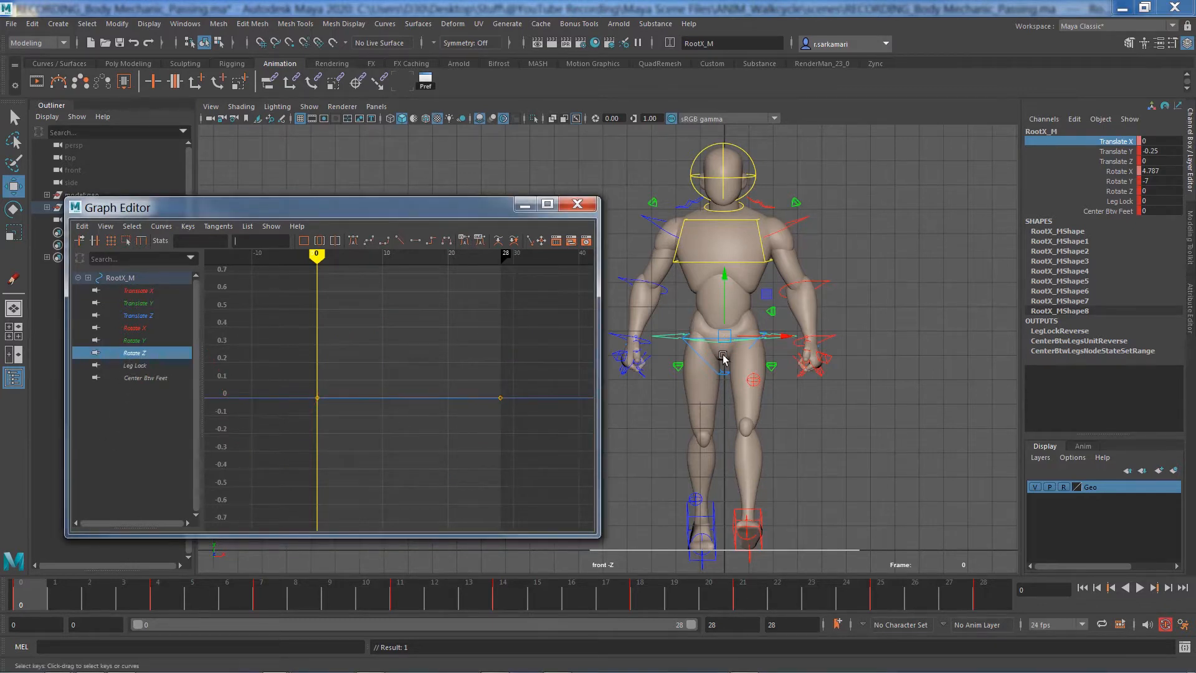
key(e)
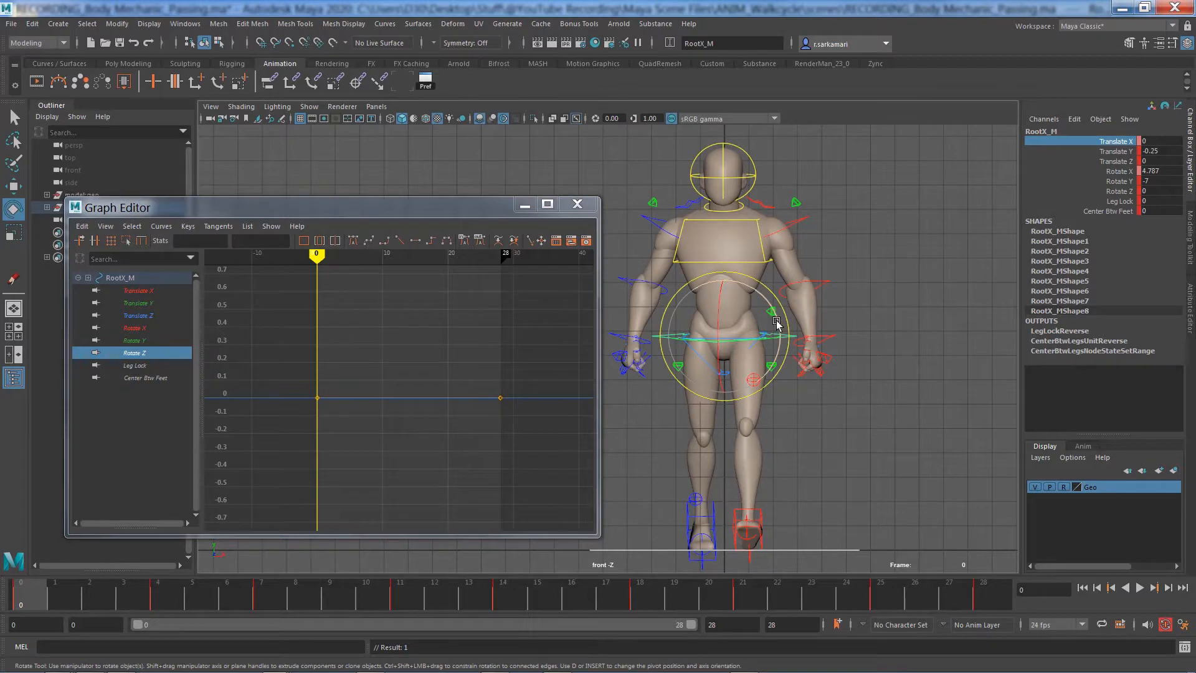
mouse_move(778, 324)
mouse_down()
mouse_move(786, 340)
mouse_move(770, 313)
mouse_move(772, 340)
mouse_up()
key(ctrl+z)
click(799, 434)
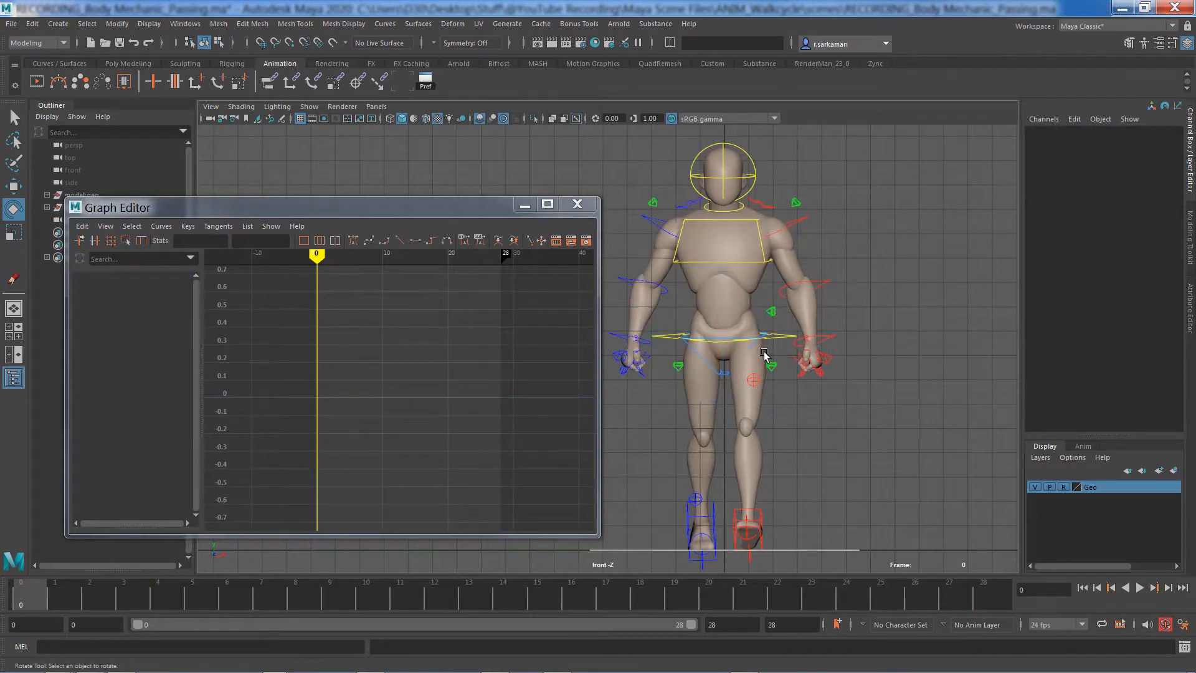
- Try rotating the IKSpine1_M hip control about Z at frame 0
click(723, 374)
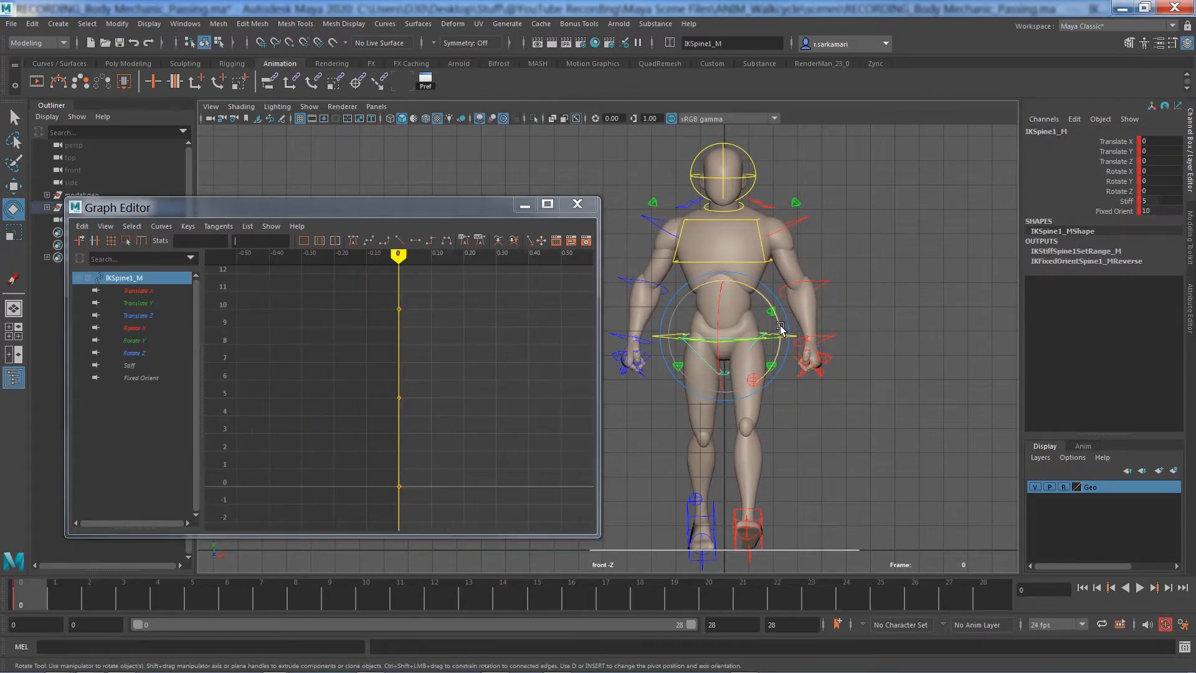
mouse_move(776, 315)
mouse_down()
mouse_move(773, 341)
mouse_move(772, 321)
mouse_up()
key(ctrl+z)
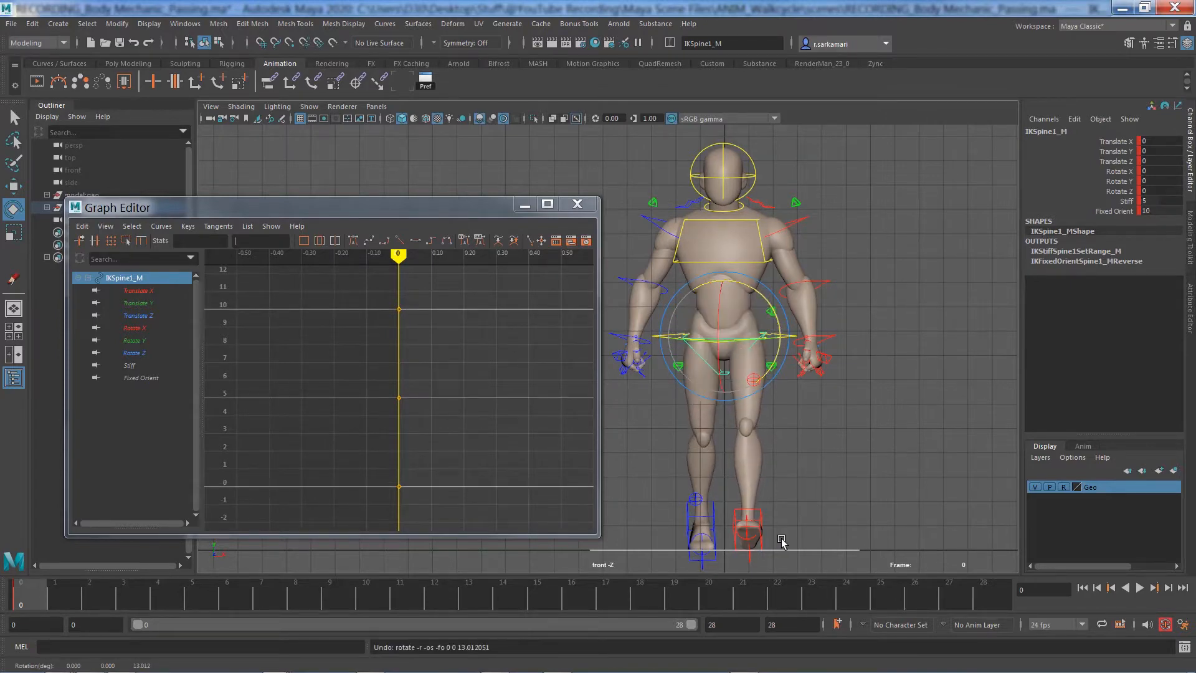
click(861, 437)
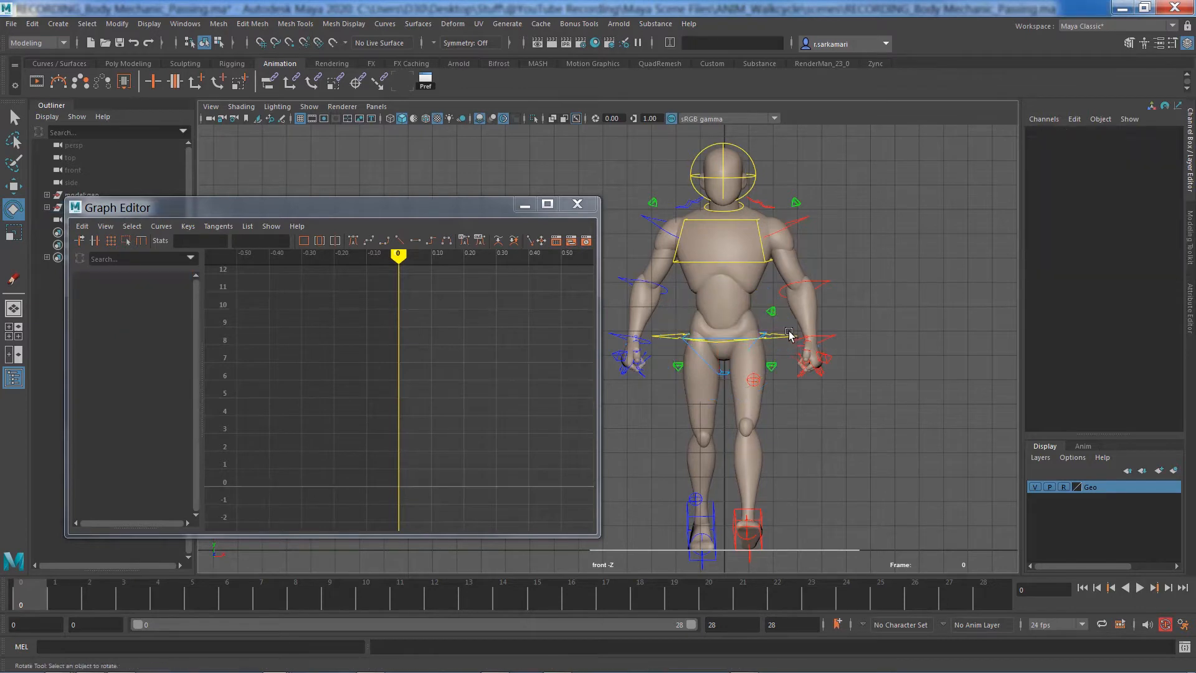
click(781, 361)
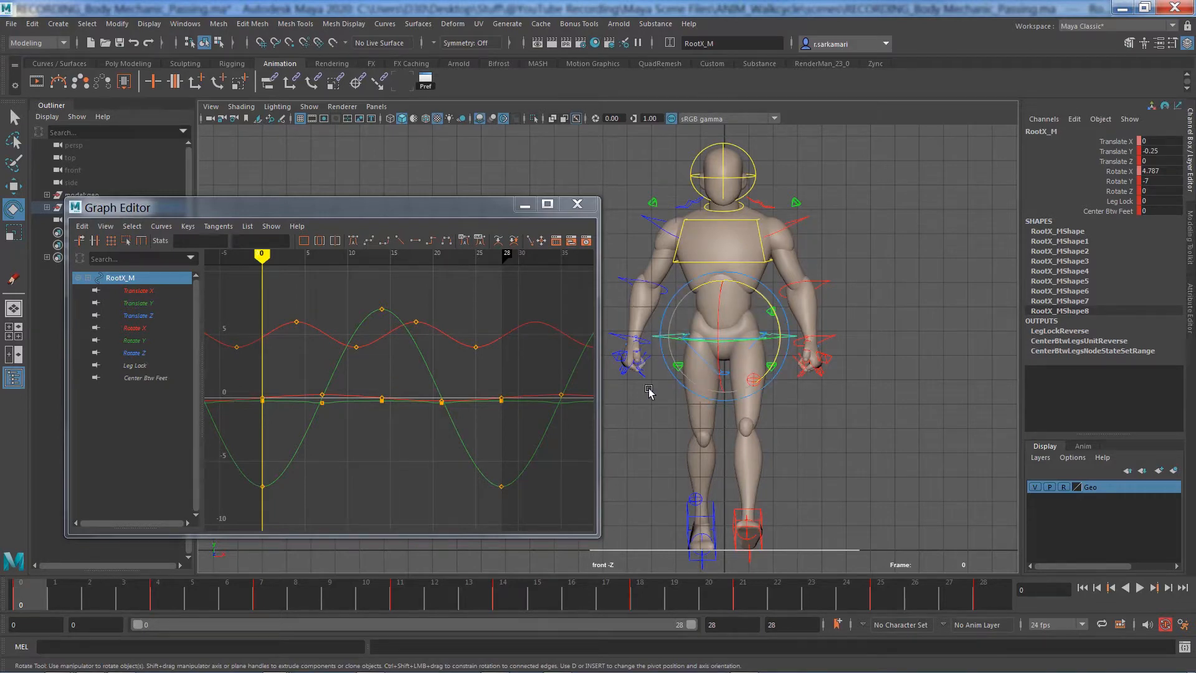
click(649, 436)
click(666, 368)
click(645, 425)
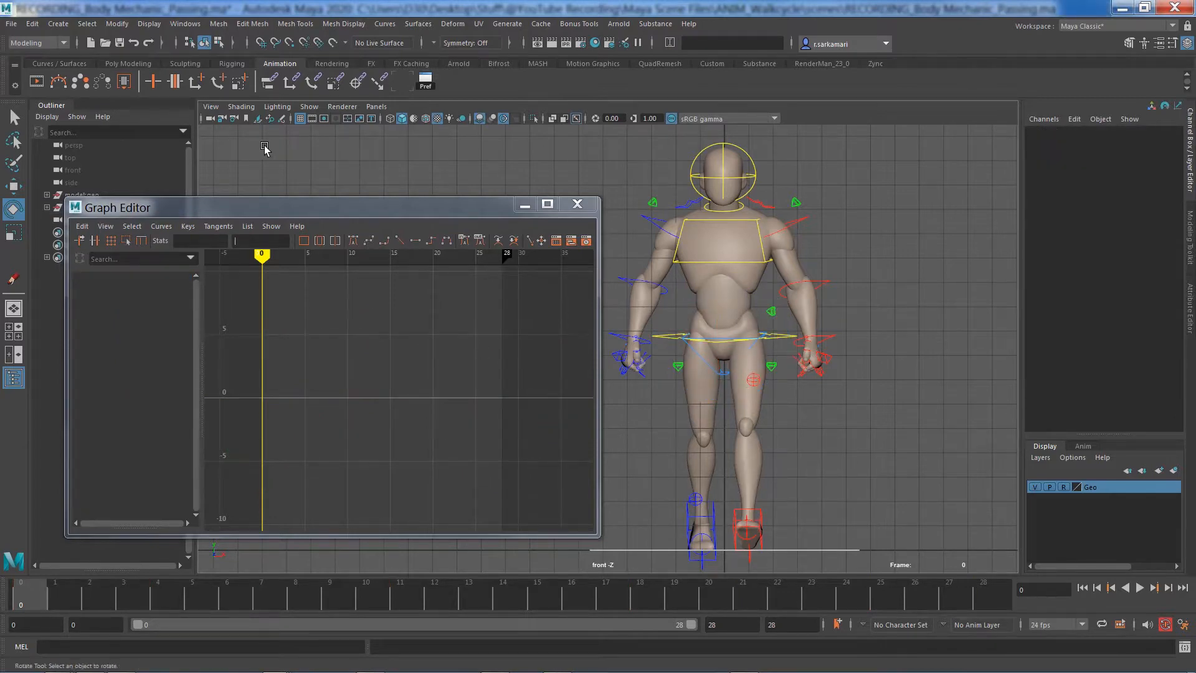
- With the Grease Pencil, draw opposing diagonal green guide lines across the hips and shoulders at frame 0
click(13, 278)
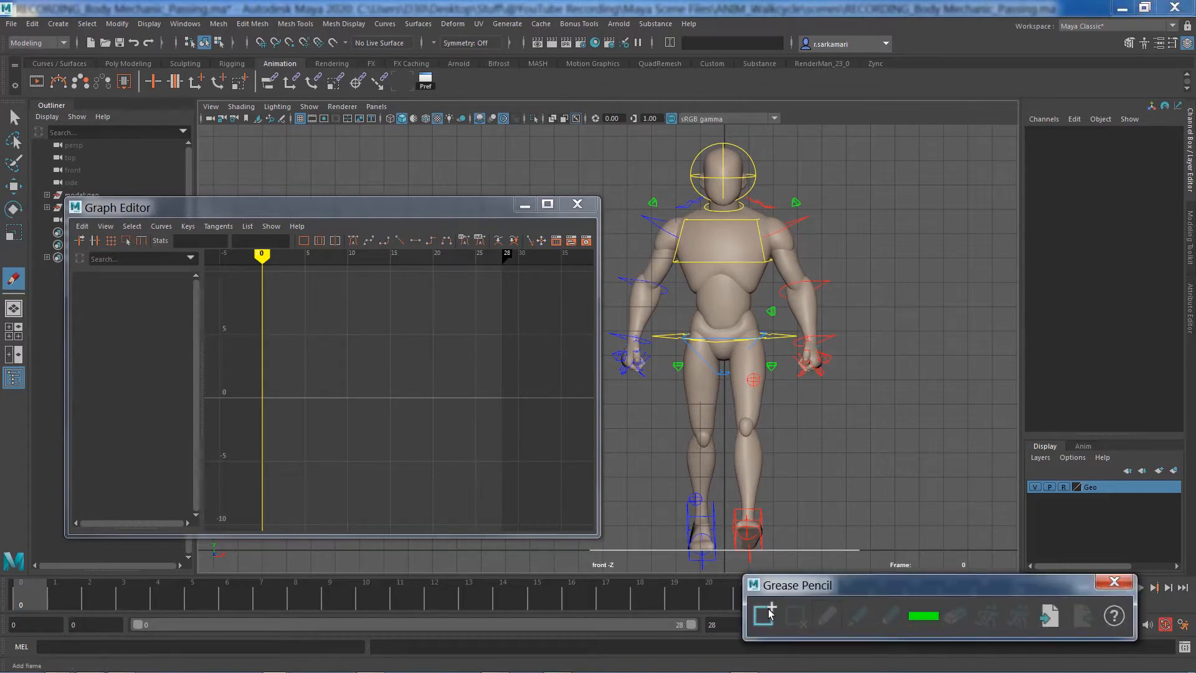
click(828, 616)
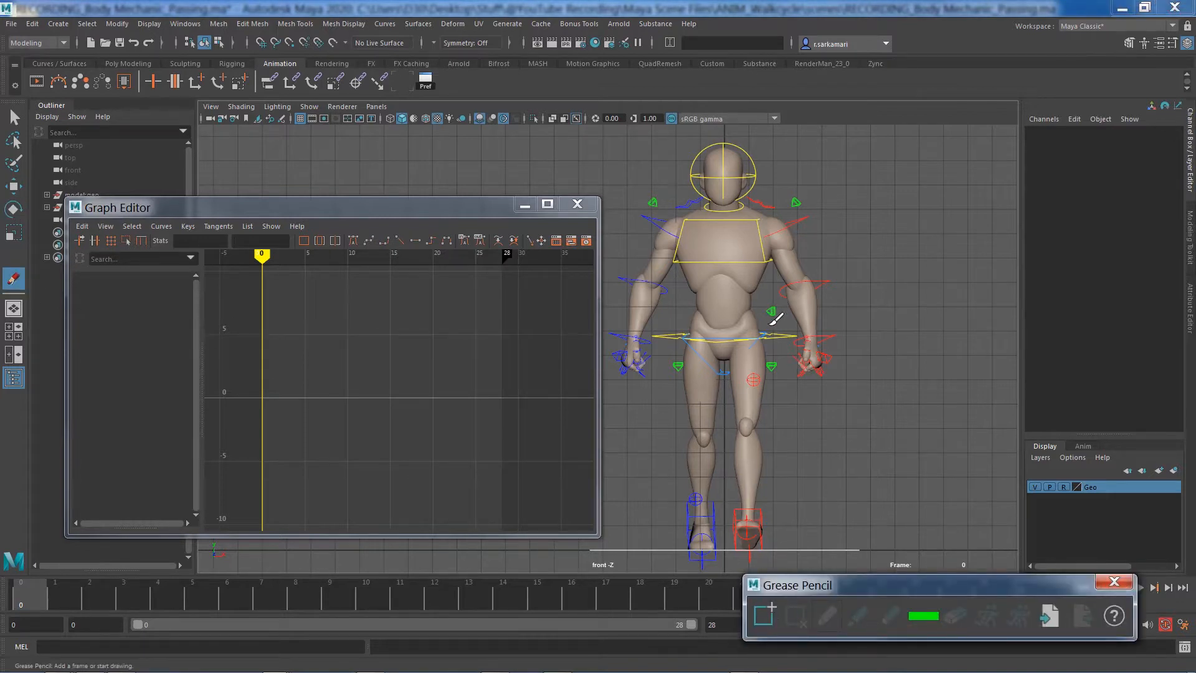
drag(775, 319, 654, 375)
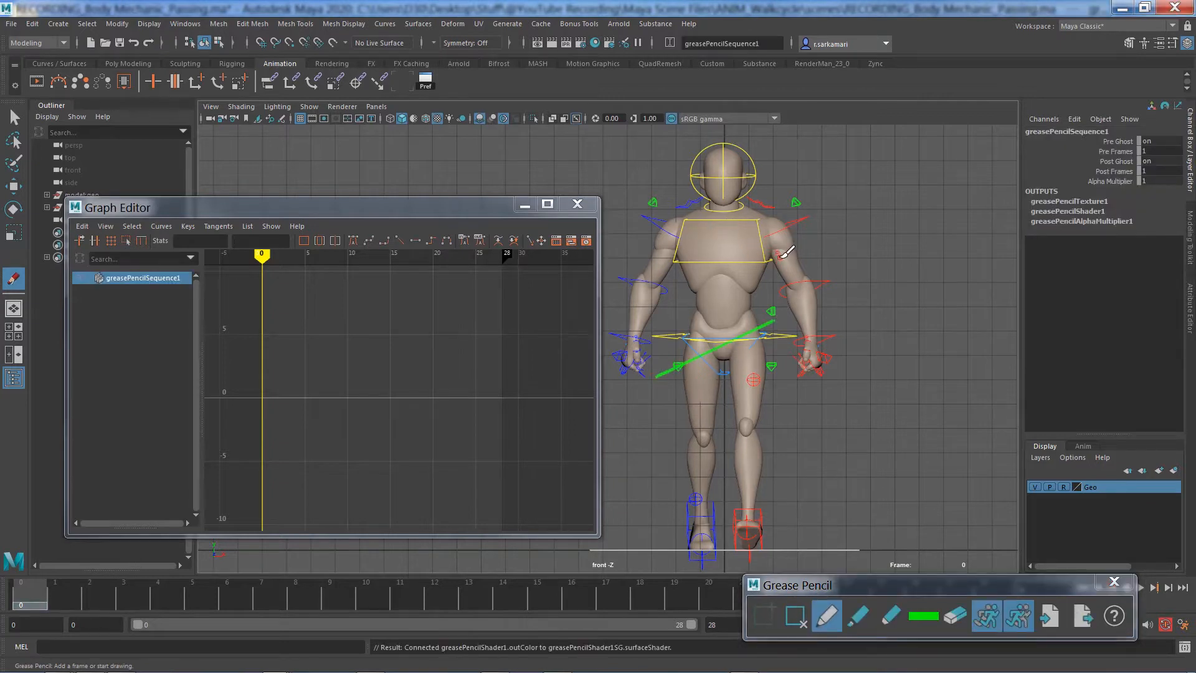
drag(783, 257, 651, 187)
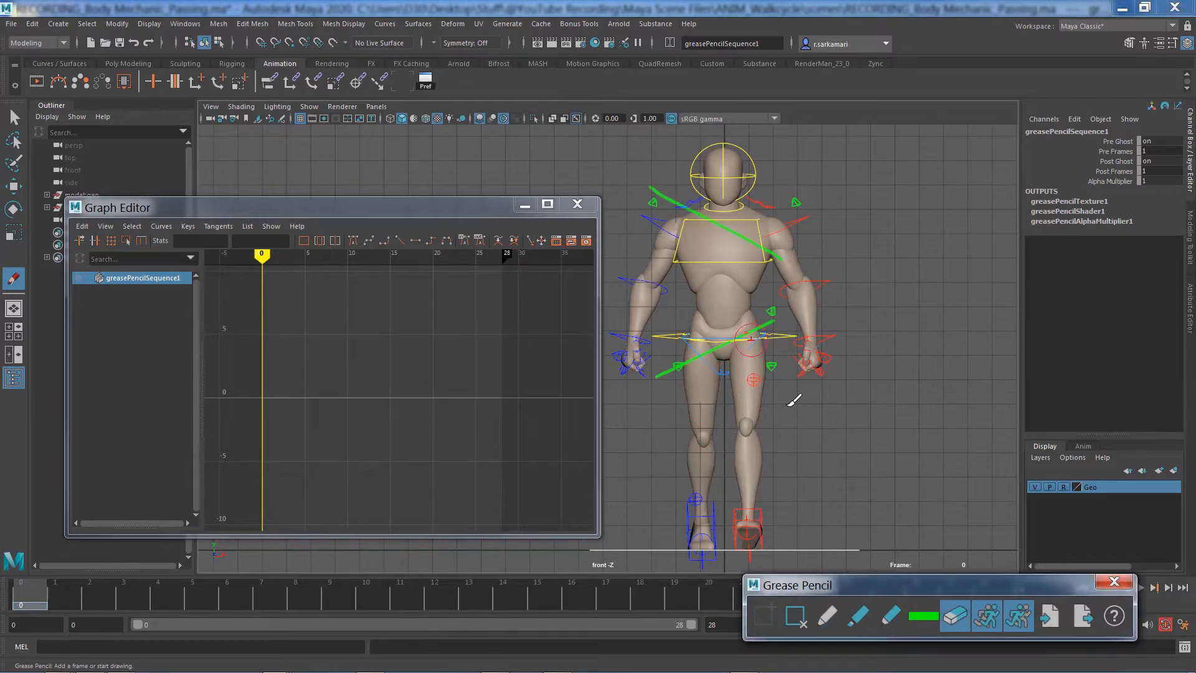
- Delete the Grease Pencil frame with the green guide lines at frame 0 and leave the Grease Pencil tool
click(792, 614)
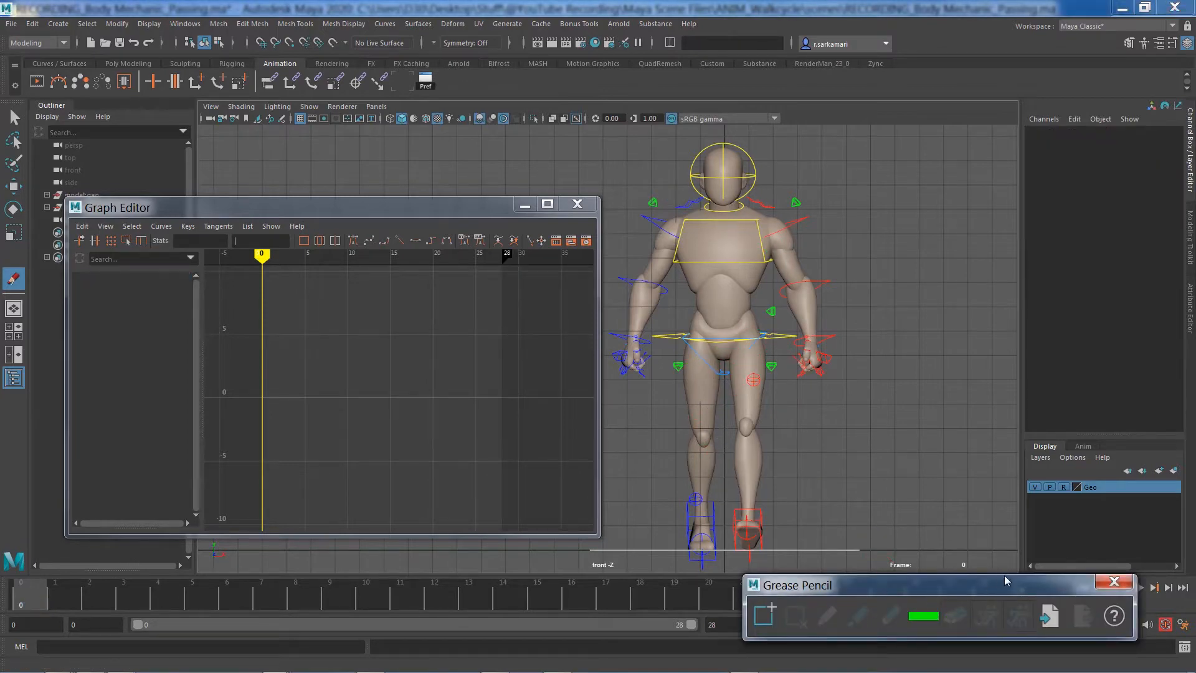
click(1115, 582)
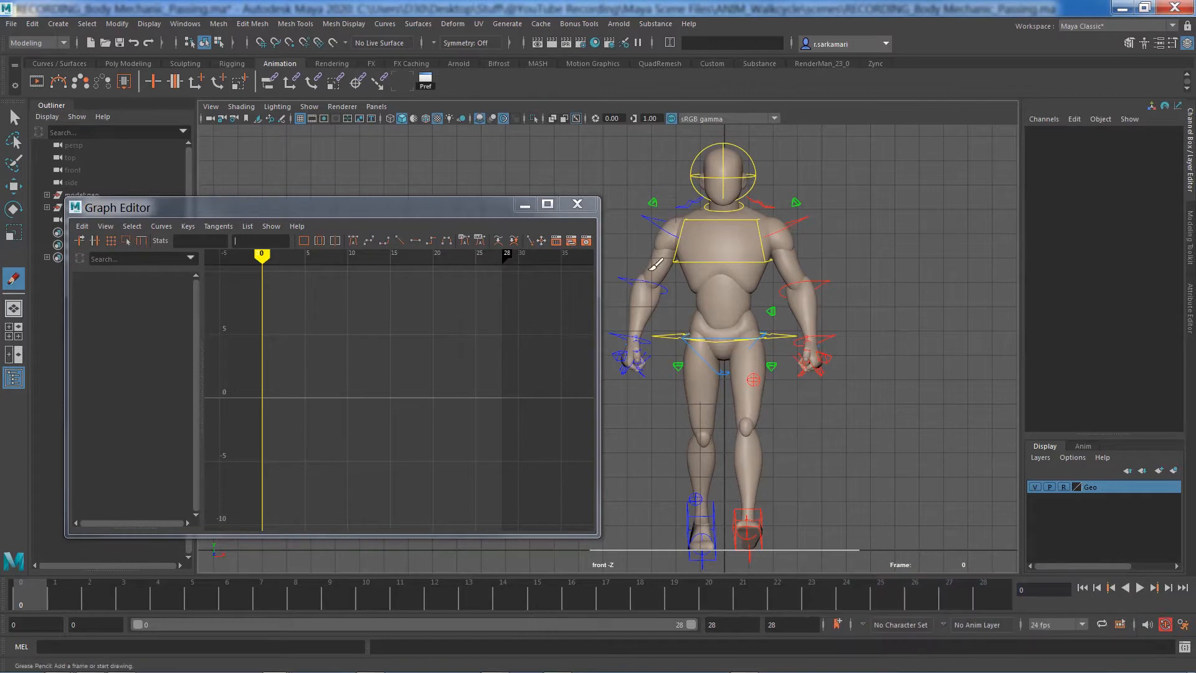
click(1113, 582)
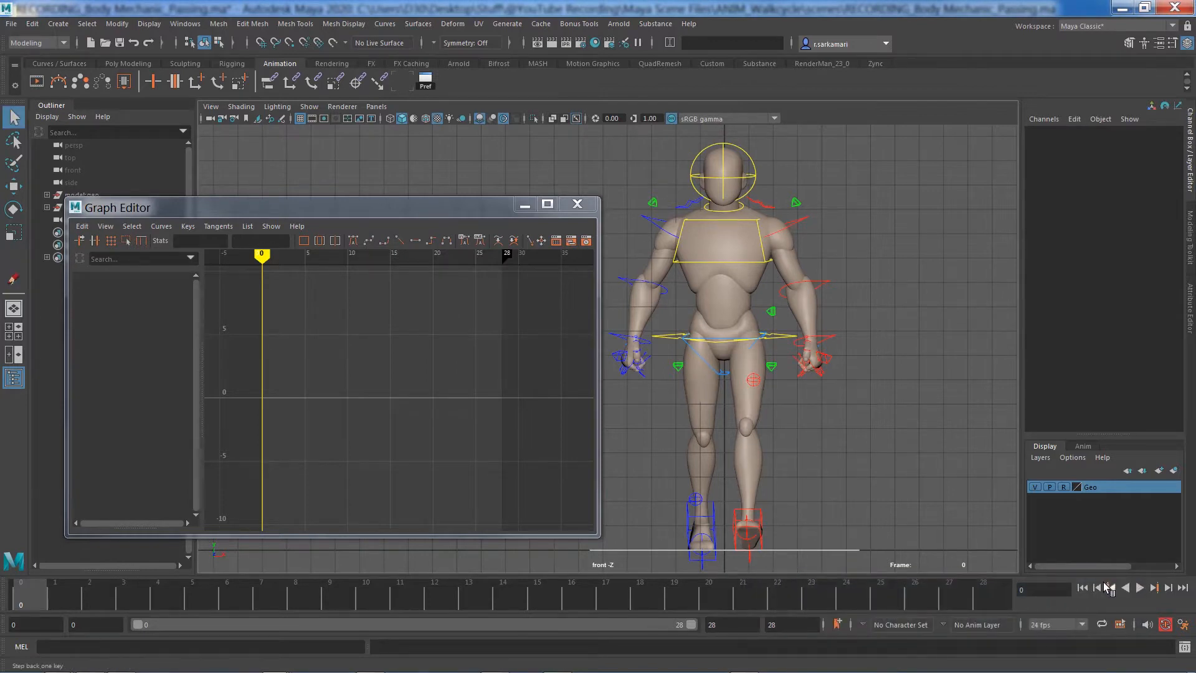
- Isolate RootX_M's Rotate Z curve and key only the Rotate Z channel at frame 14
click(659, 337)
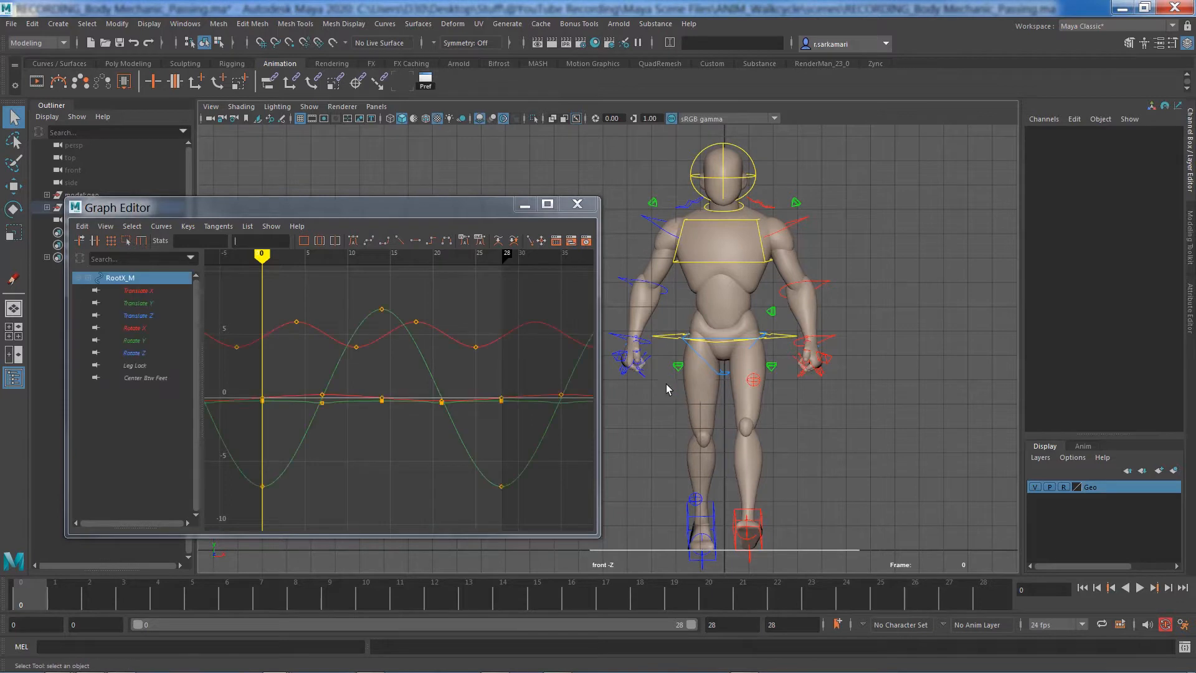
click(135, 353)
click(263, 399)
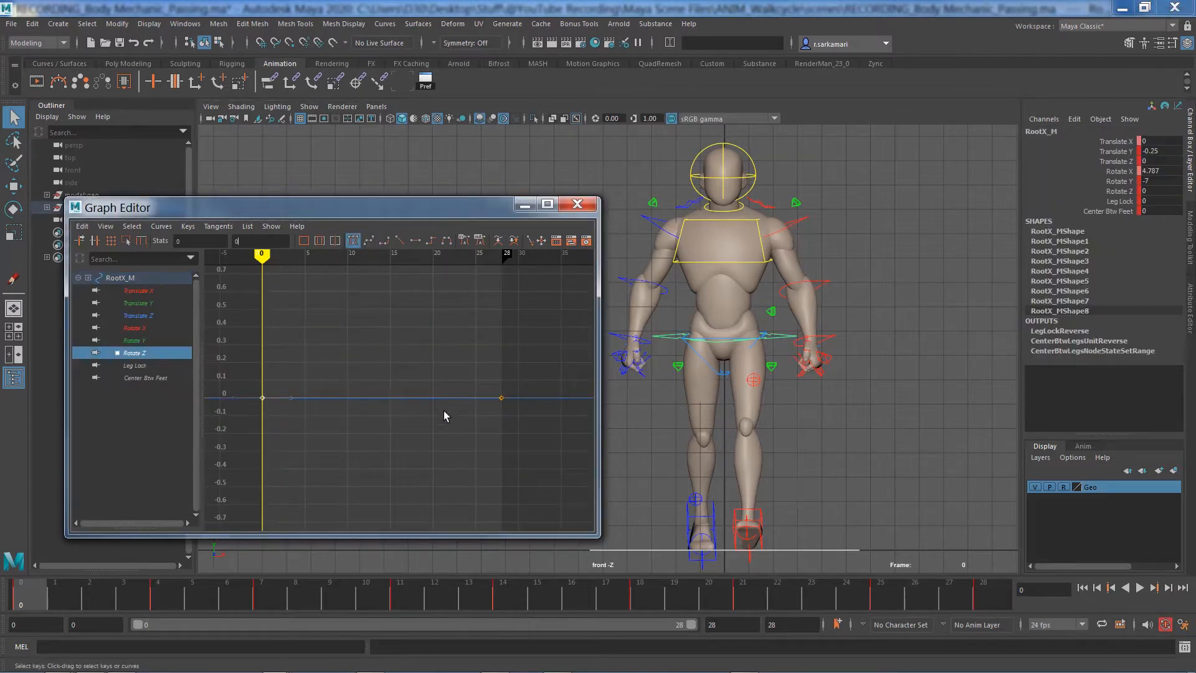
click(492, 602)
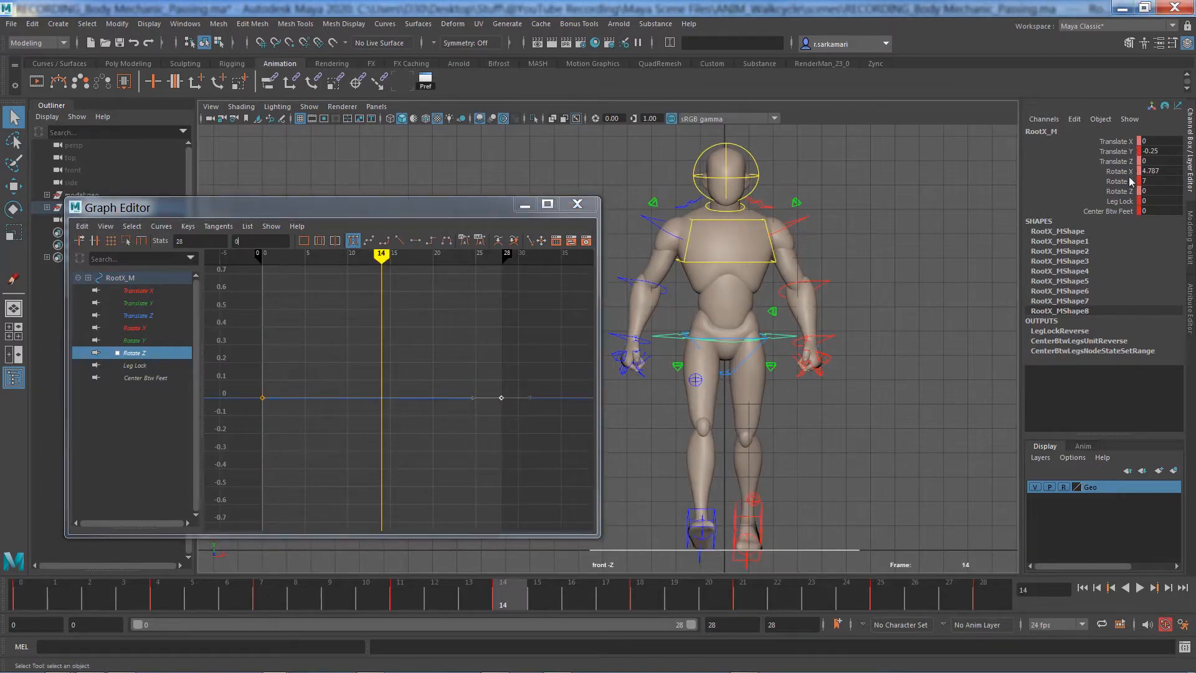
click(1119, 191)
right_click(1118, 193)
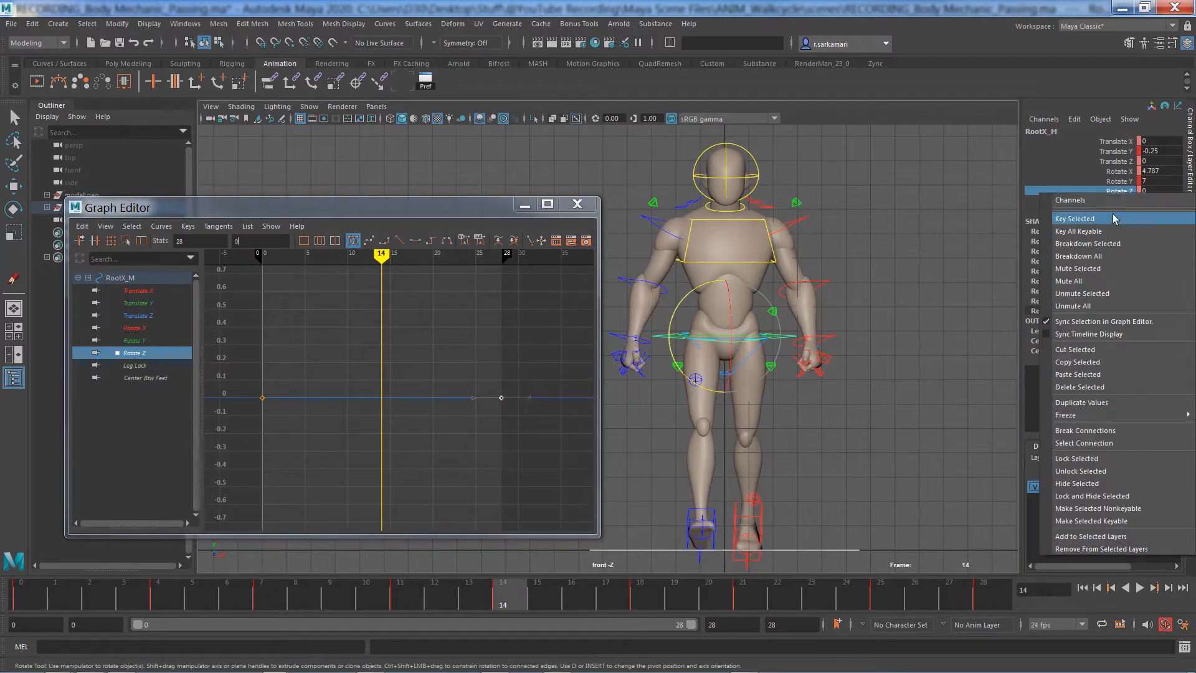
click(1116, 218)
- Shift all three RootX_M Rotate Z keys 7 frames later so that the first one sits on frame 7
drag(37, 599, 263, 602)
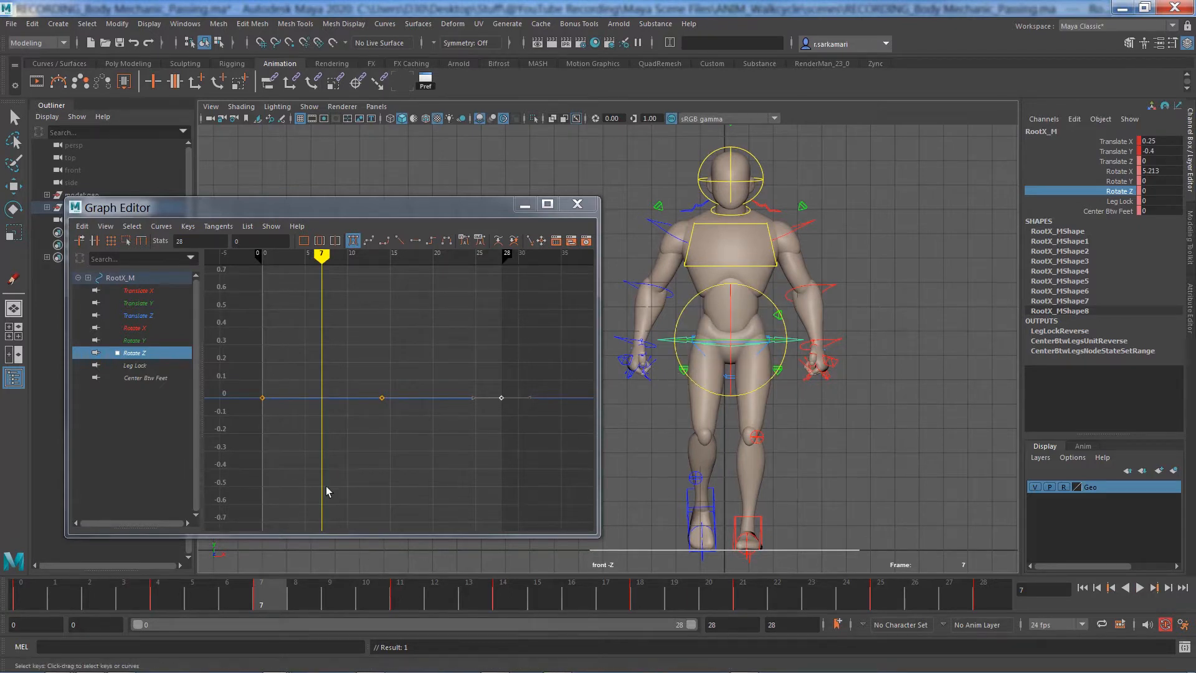
key(f)
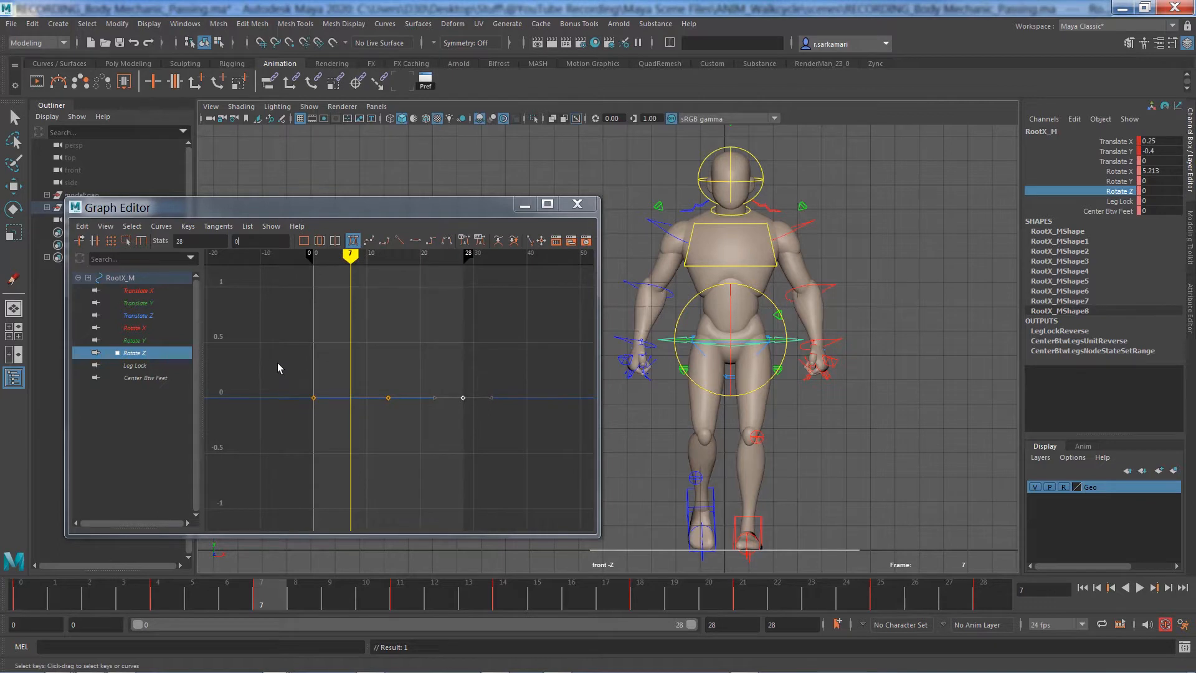
drag(278, 363, 489, 445)
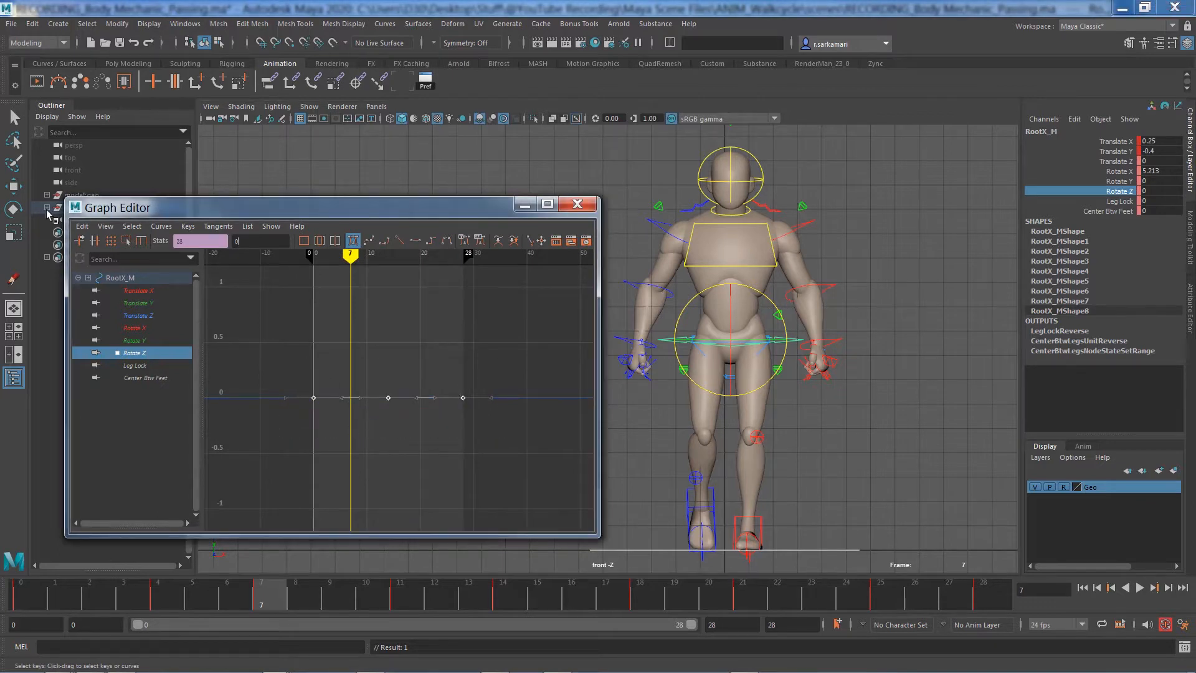
key(w)
shift+middle_drag(385, 398, 422, 396)
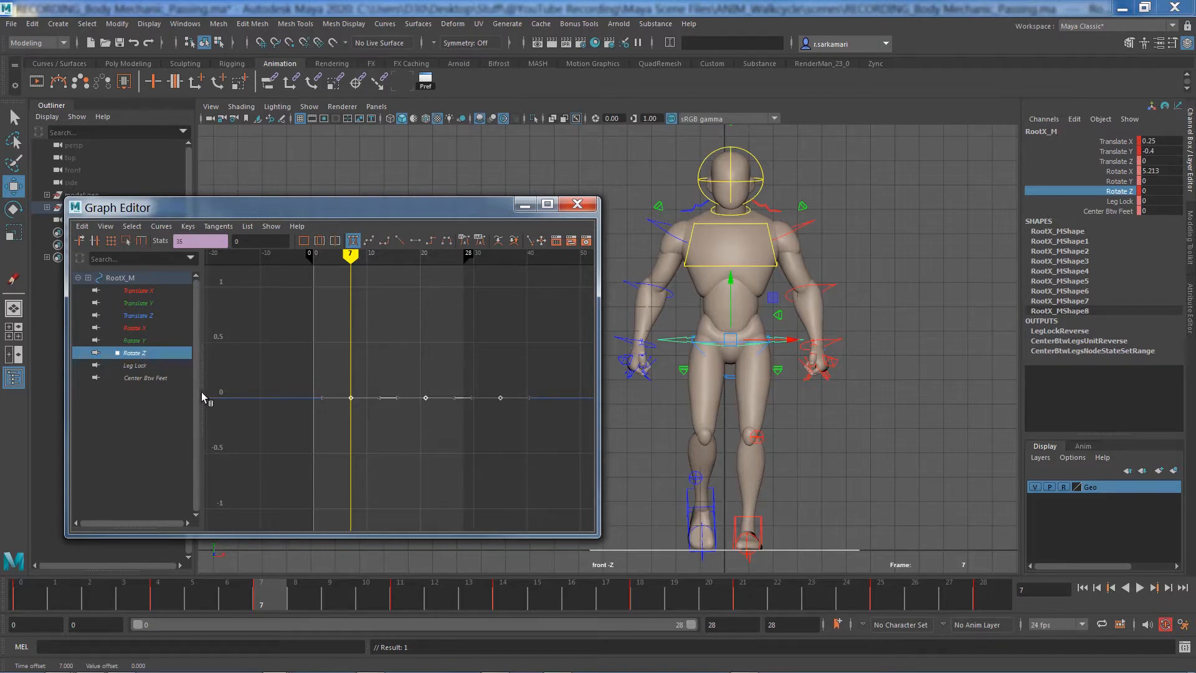
- Set RootX_M's first and last Rotate Z keys, at frames 7 and 35, to a value of 1.2
drag(334, 376, 379, 436)
drag(476, 373, 522, 440)
shift+middle_drag(349, 387, 370, 308)
scroll(345, 301, down, 3)
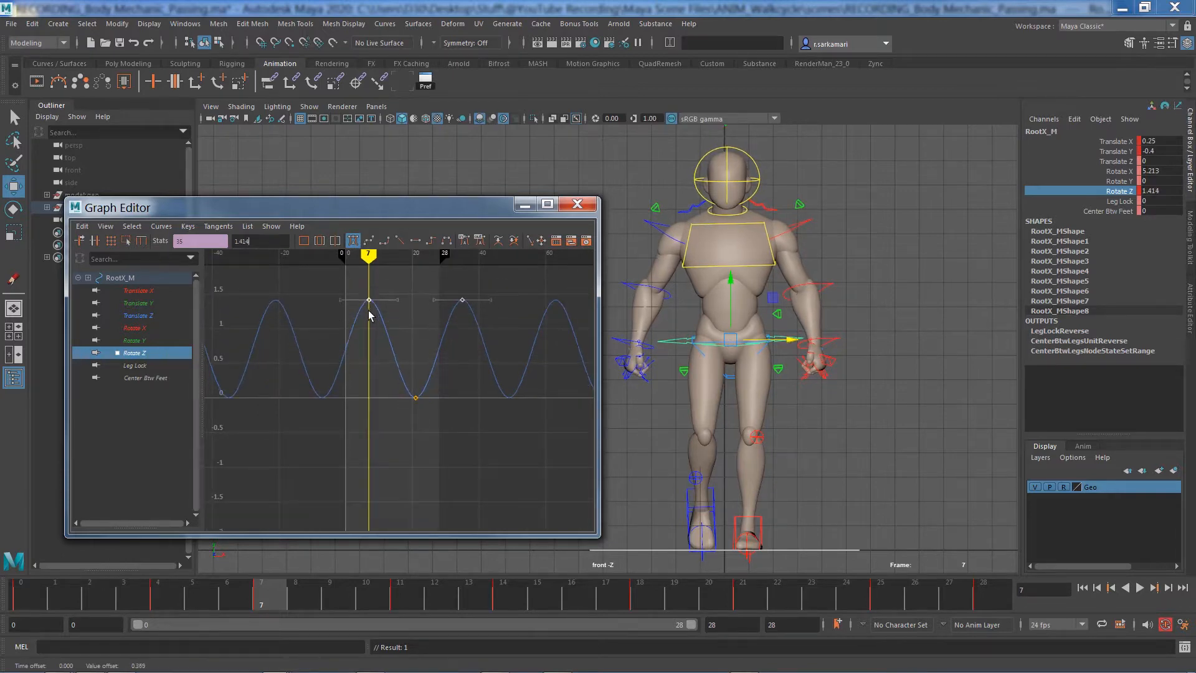
click(243, 241)
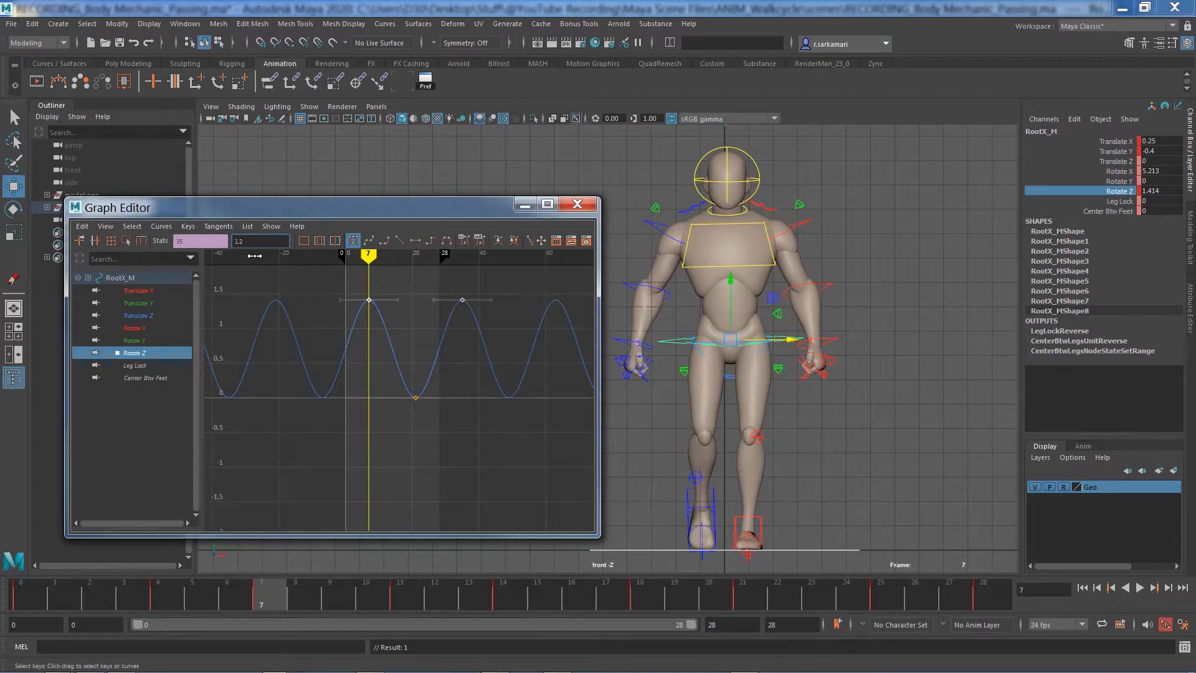
key(Return)
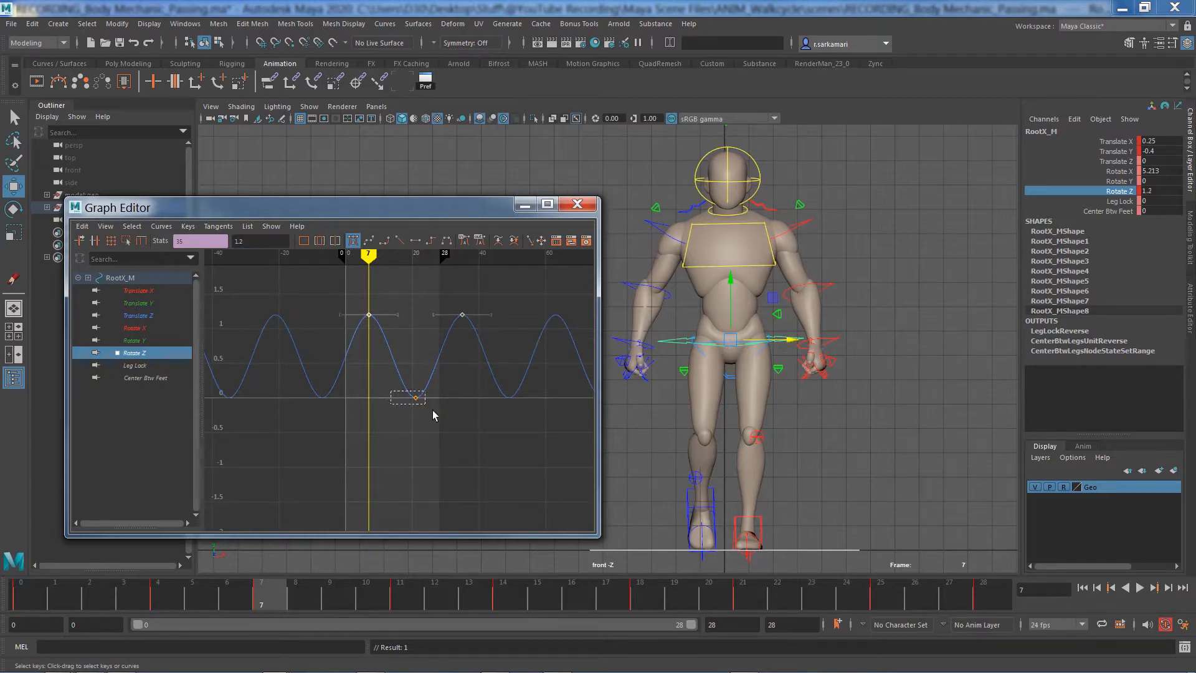
- Set RootX_M's middle Rotate Z key at frame 21 to -1.2
drag(433, 410, 434, 413)
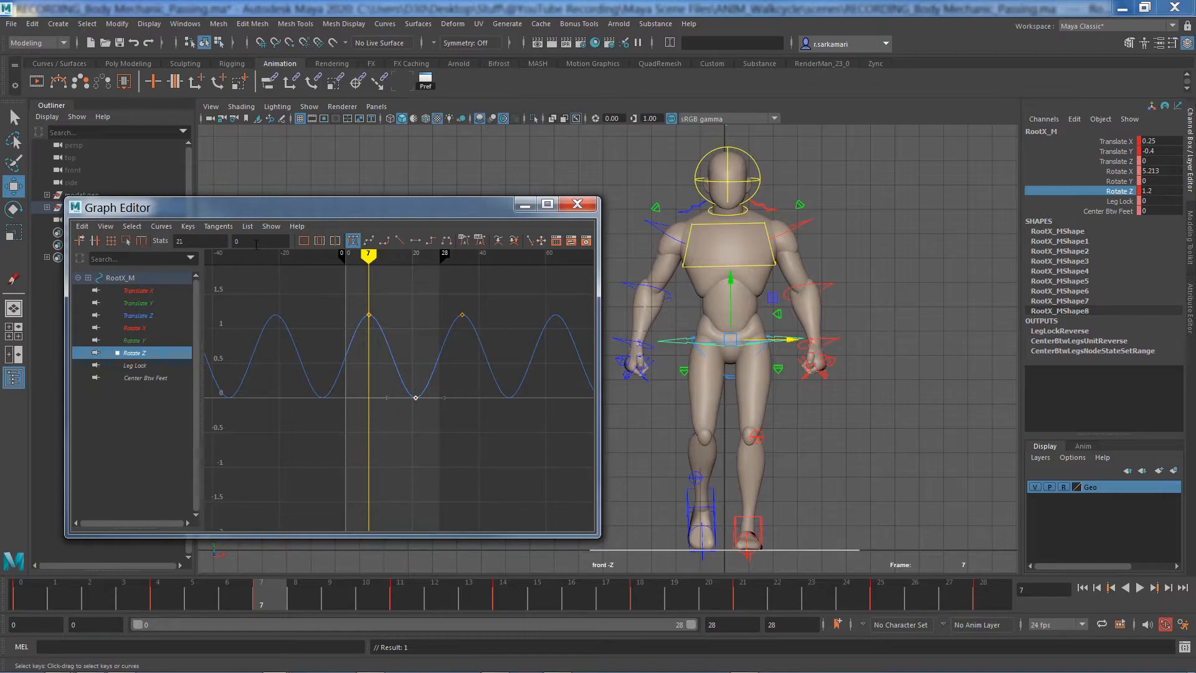
drag(350, 305, 383, 346)
drag(404, 387, 426, 434)
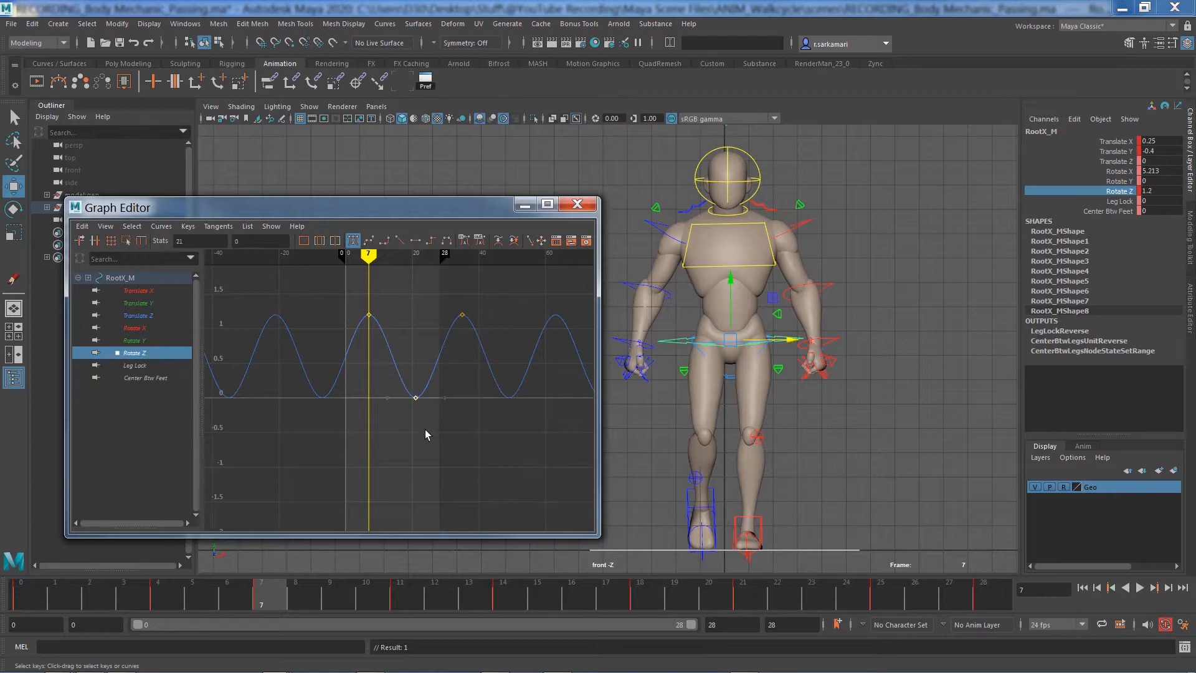
double_click(245, 241)
text(-1.2)
key(Return)
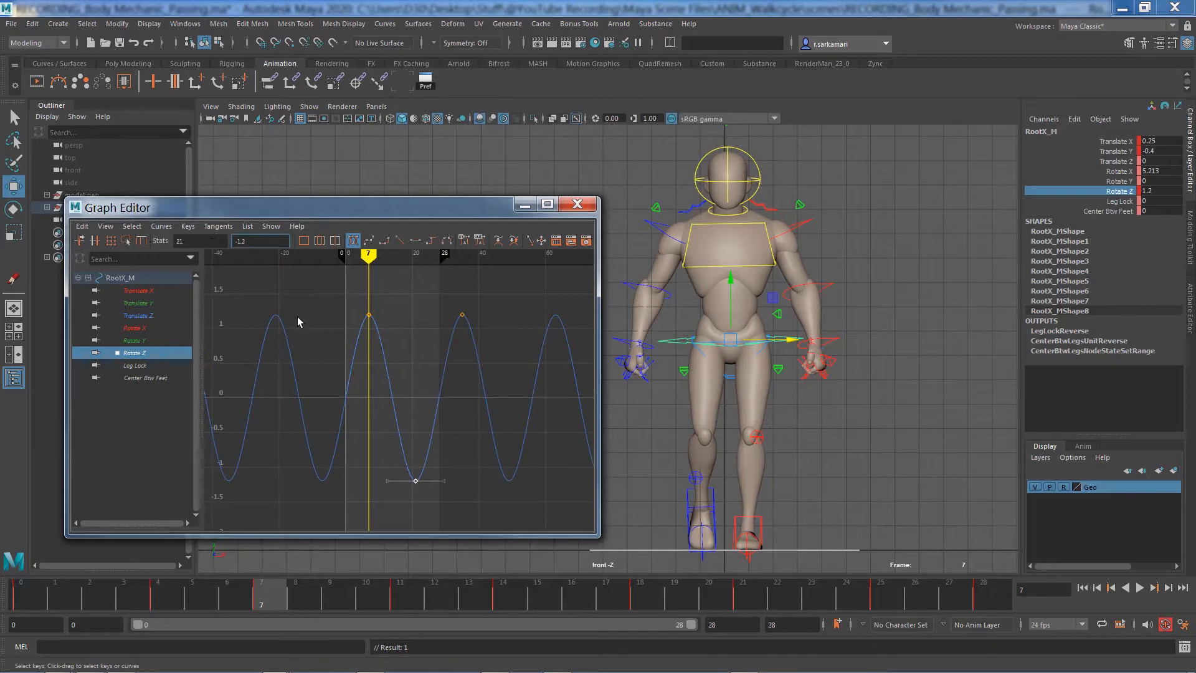
- Examine the whole Rotate Z curve and play the walk cycle to check the hip tilt
drag(319, 313, 498, 486)
key(f)
scroll(376, 472, down, 6)
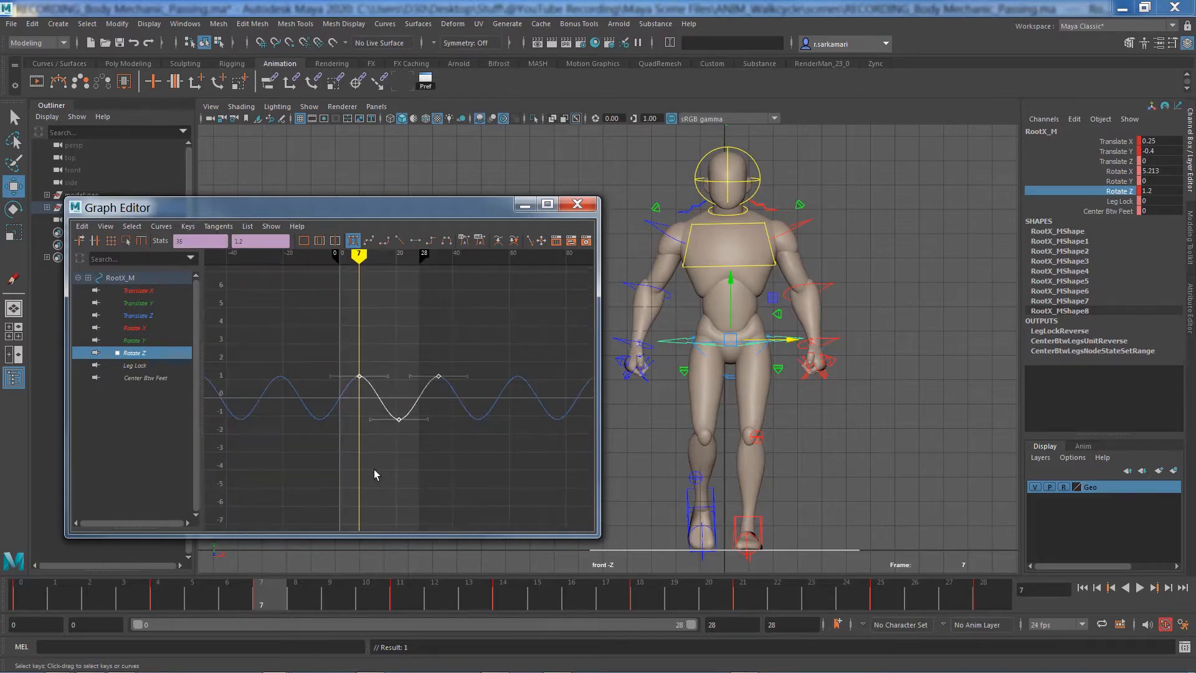
scroll(376, 472, up, 2)
click(1141, 588)
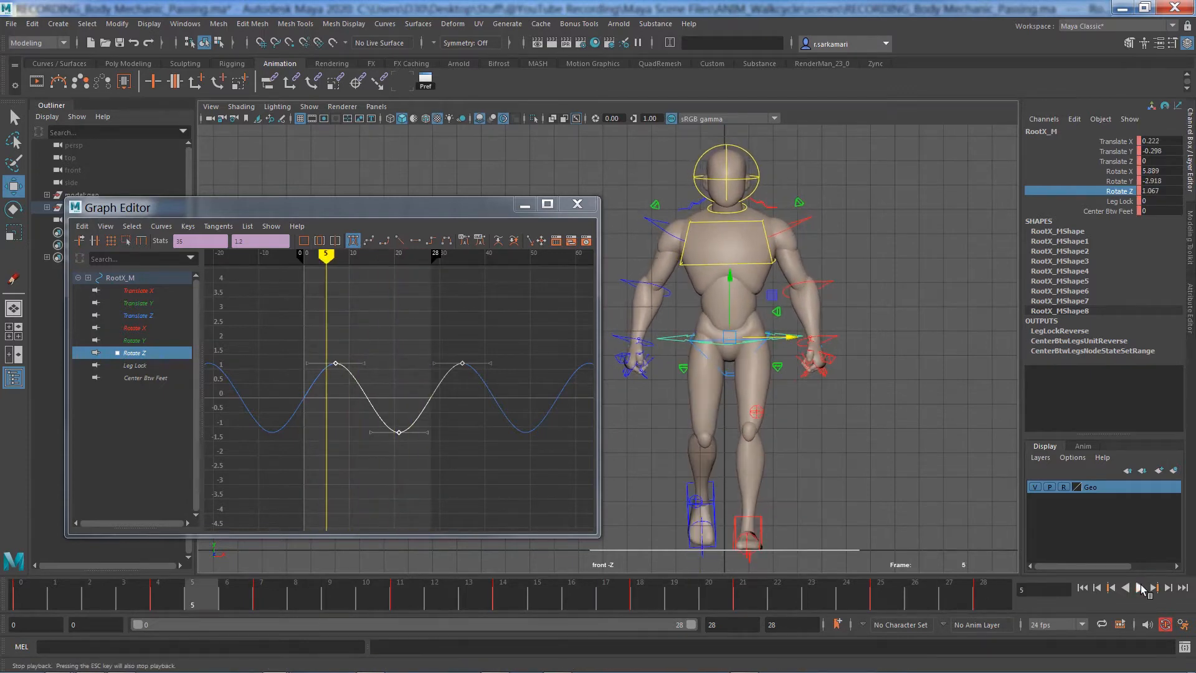
click(1142, 588)
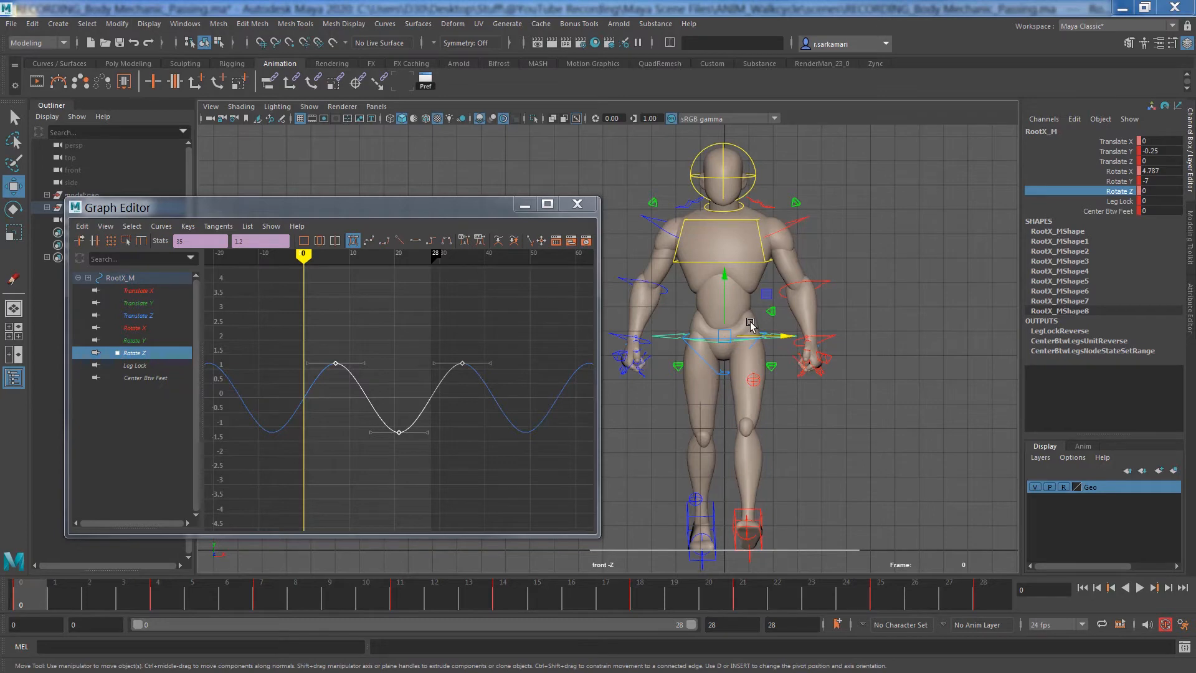
- Try rotating the IKSpine3_M chest control about Z at frame 0, and undo the rotation
click(677, 261)
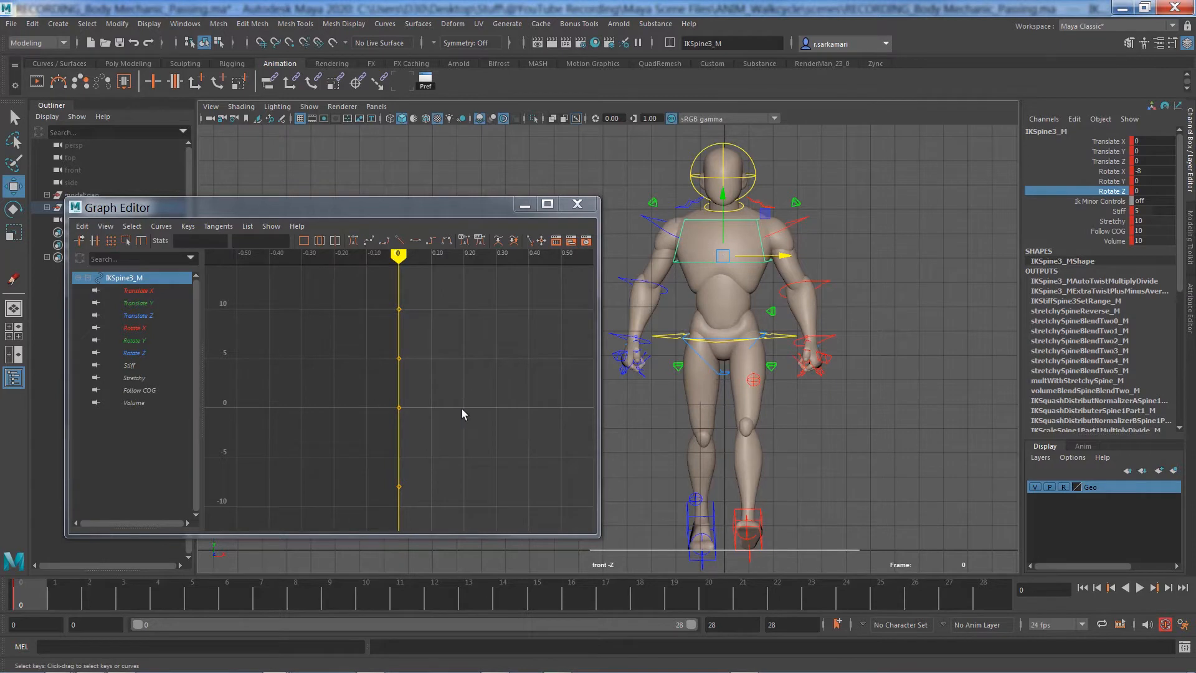
key(e)
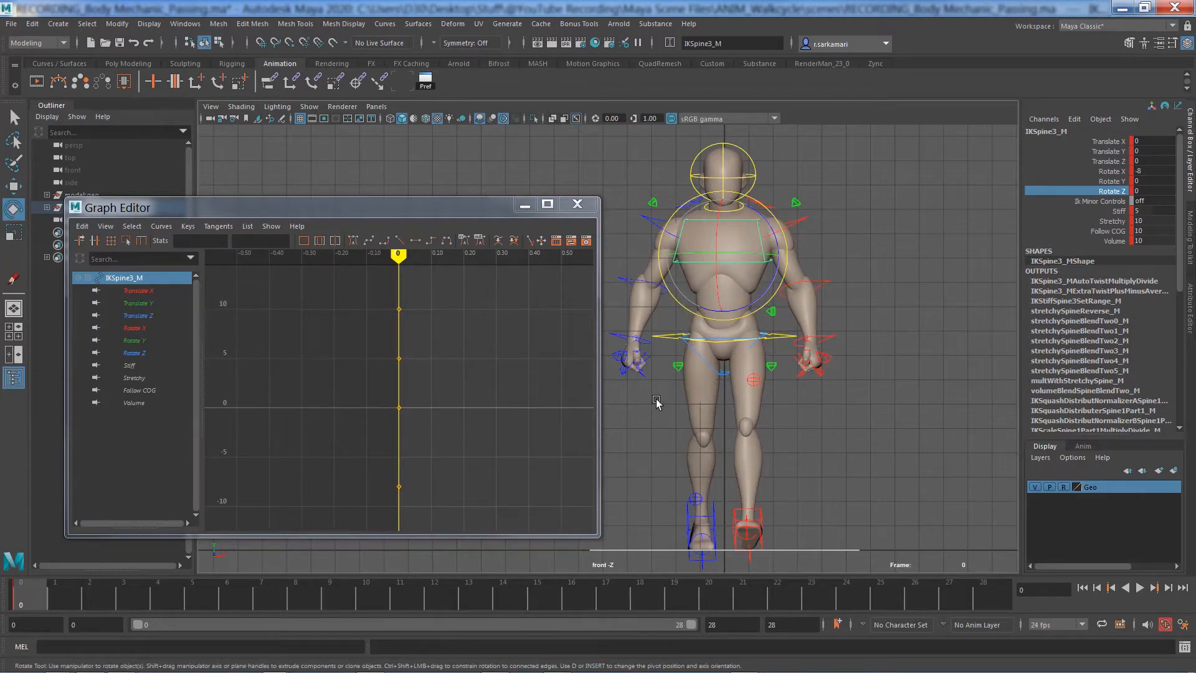
mouse_move(773, 281)
mouse_down()
mouse_move(759, 299)
mouse_move(765, 277)
mouse_move(768, 290)
mouse_up()
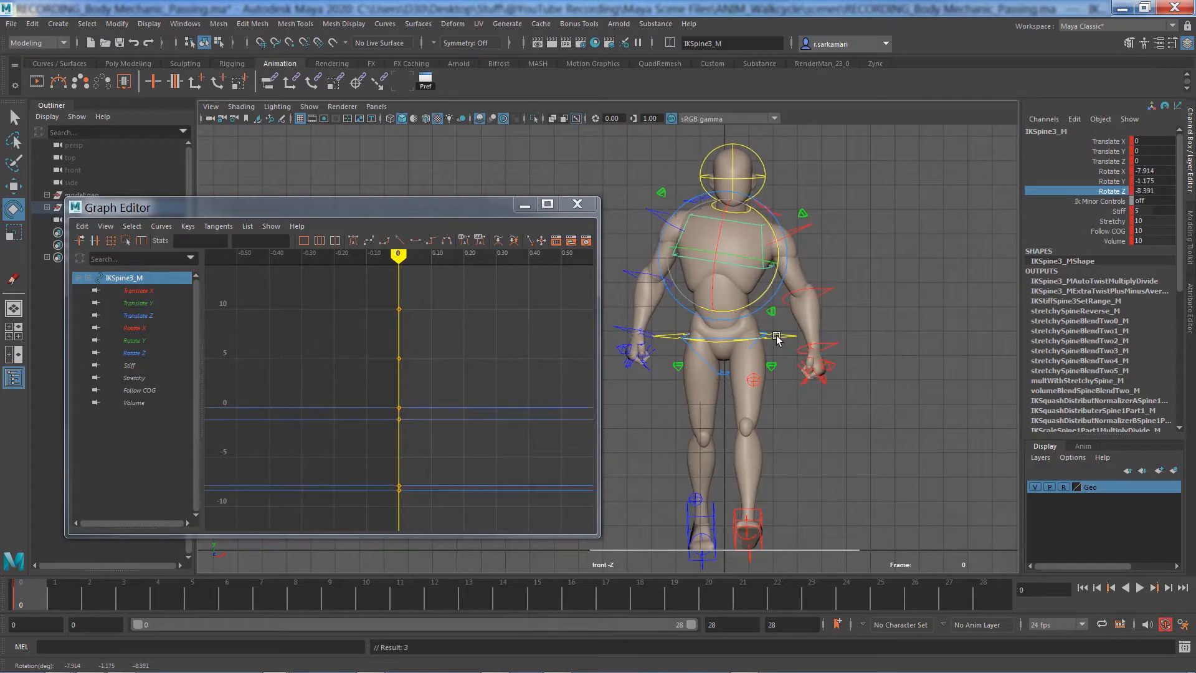
key(ctrl+z)
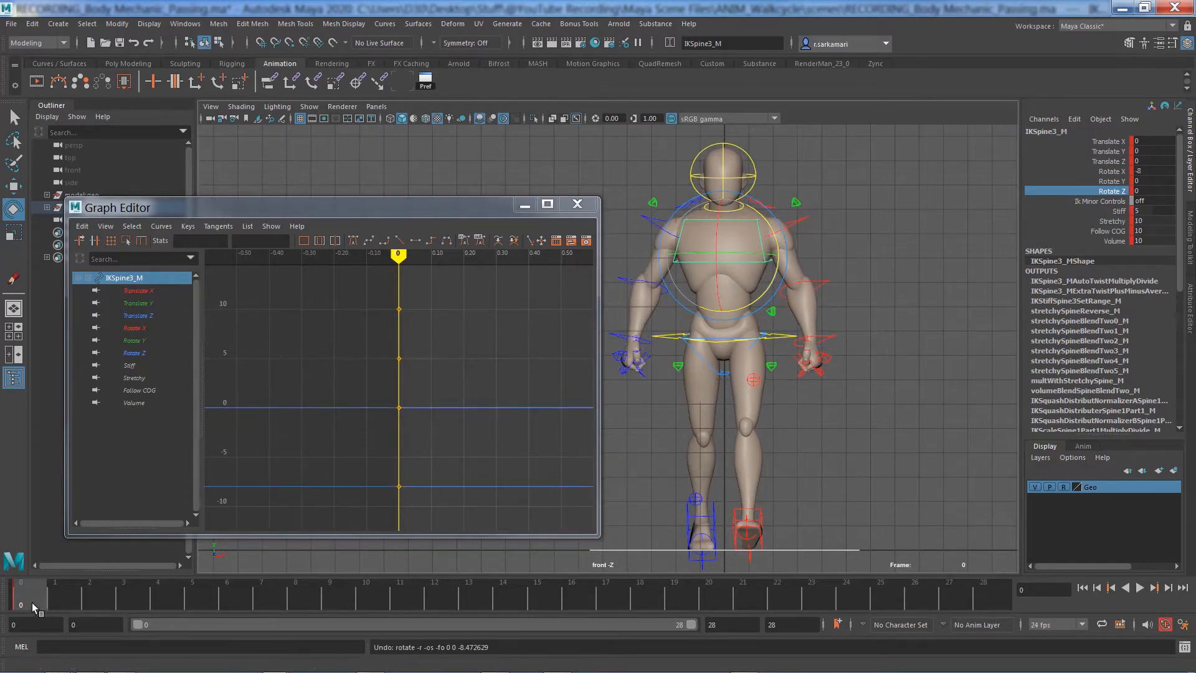
- Copy IKSpine3_M's keys from frame 0 and paste them at frame 28
drag(31, 603, 1047, 569)
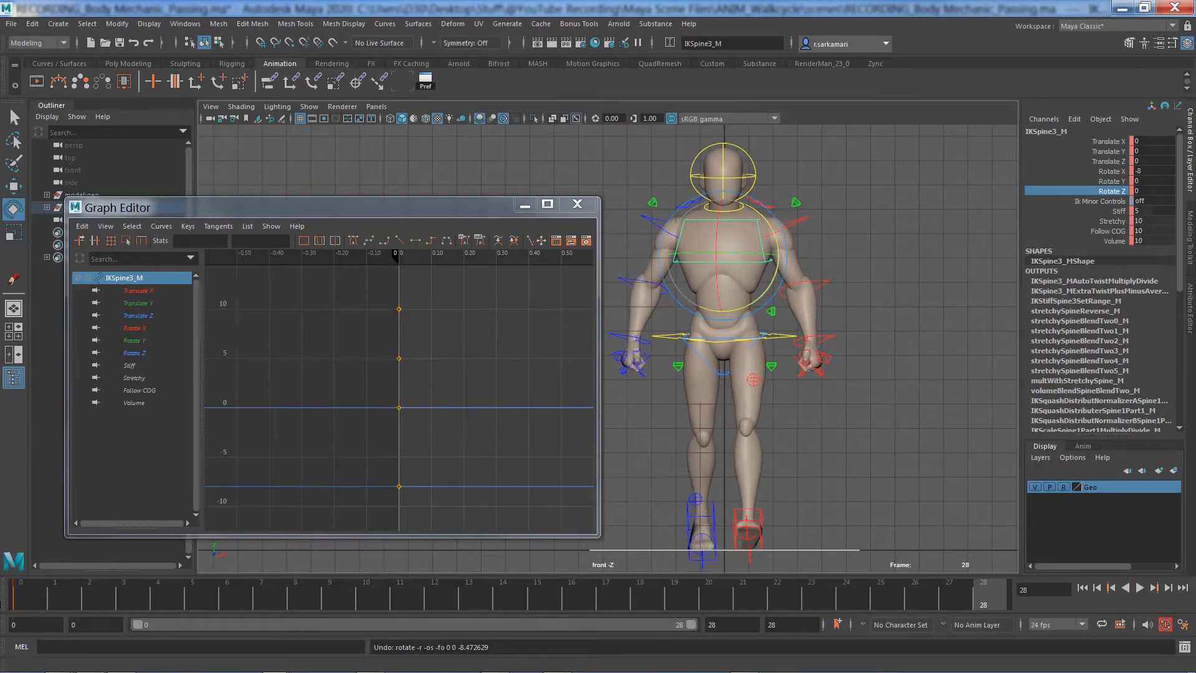
click(25, 601)
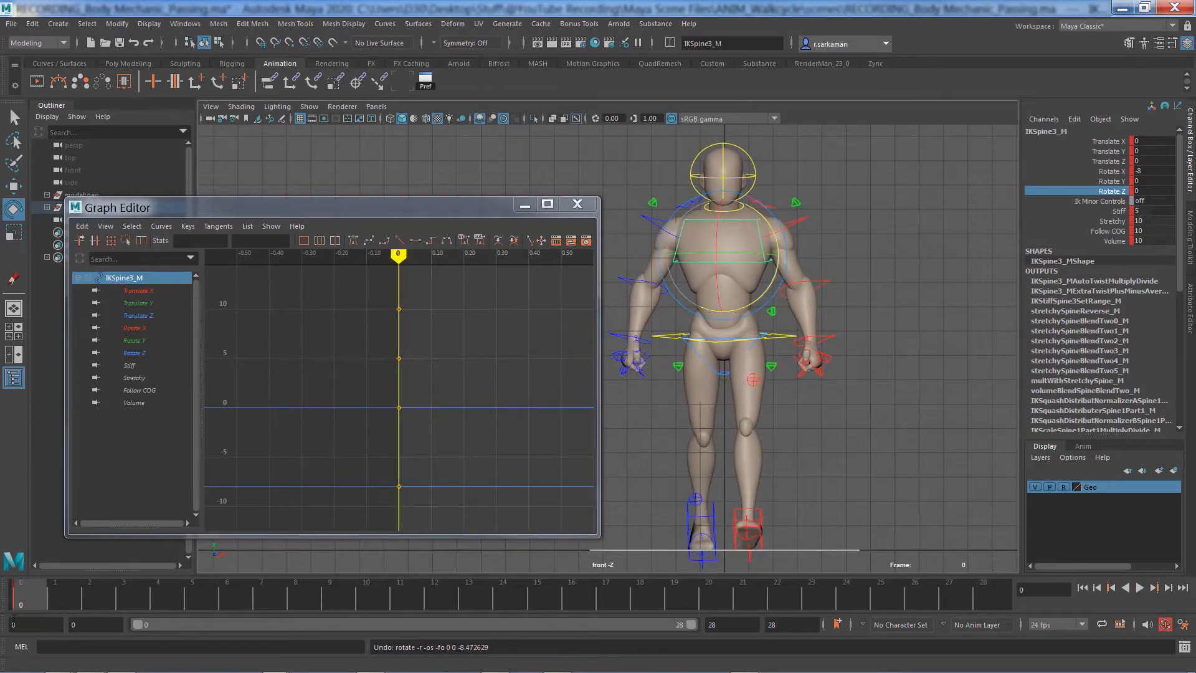
right_click(26, 601)
click(50, 377)
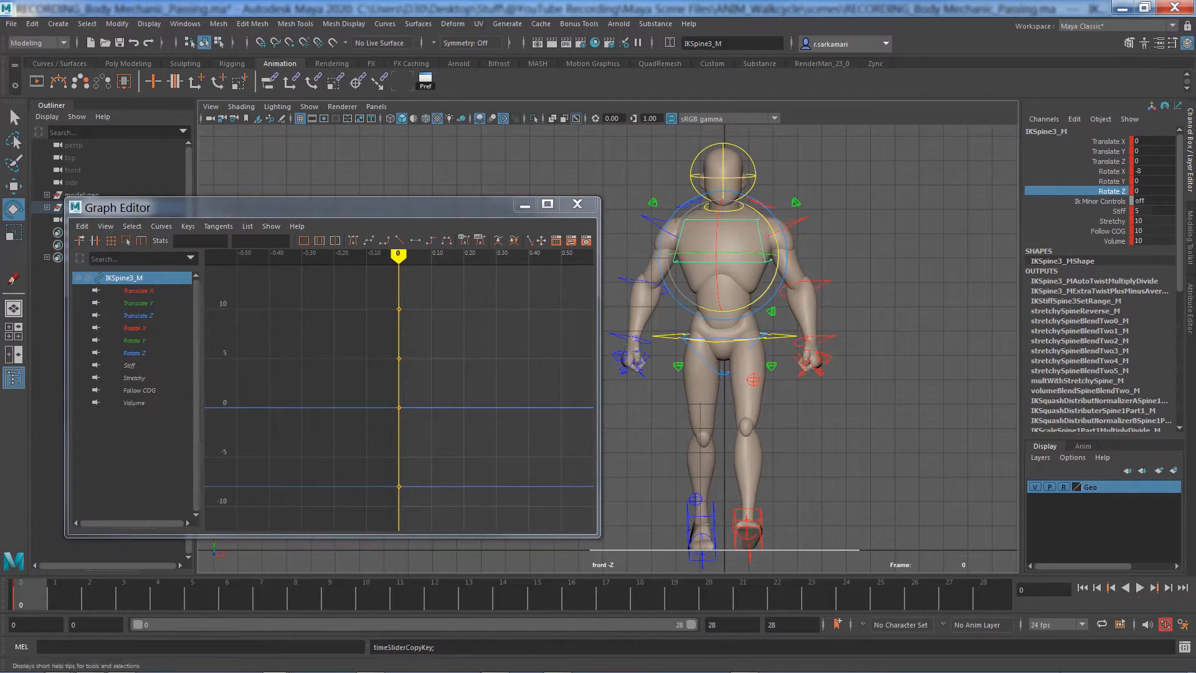
click(988, 597)
right_click(989, 595)
mouse_move(1028, 383)
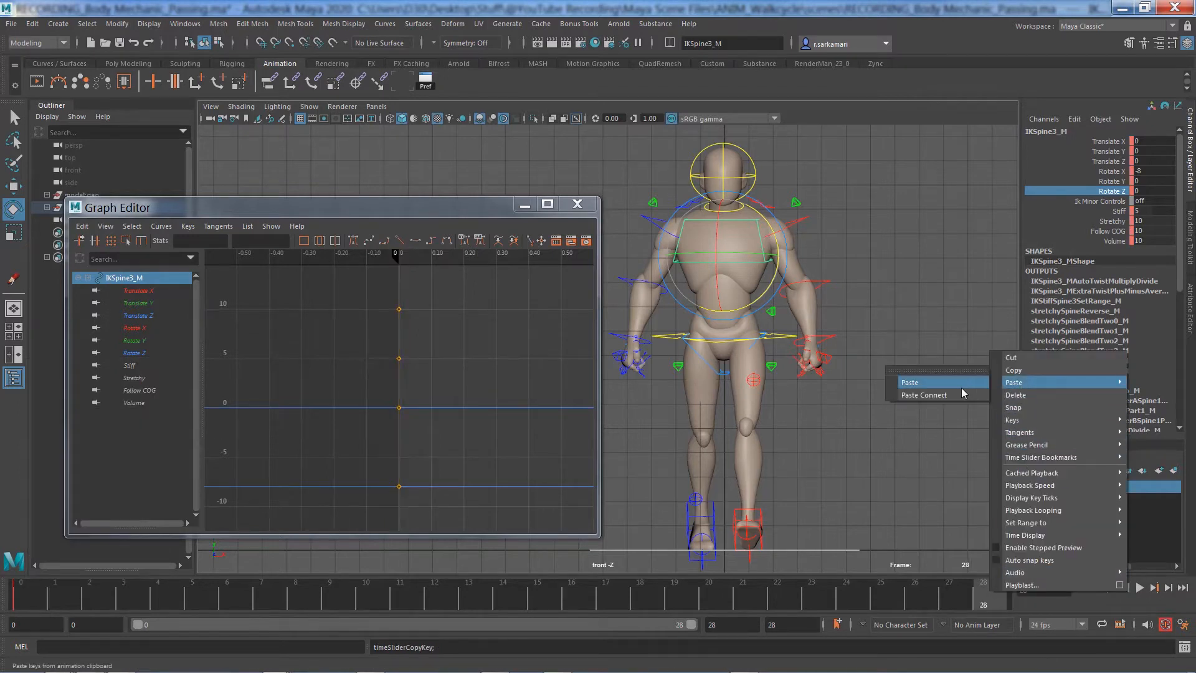
click(919, 381)
- Paste the copied IKSpine3_M keys at frame 14 as well
click(502, 597)
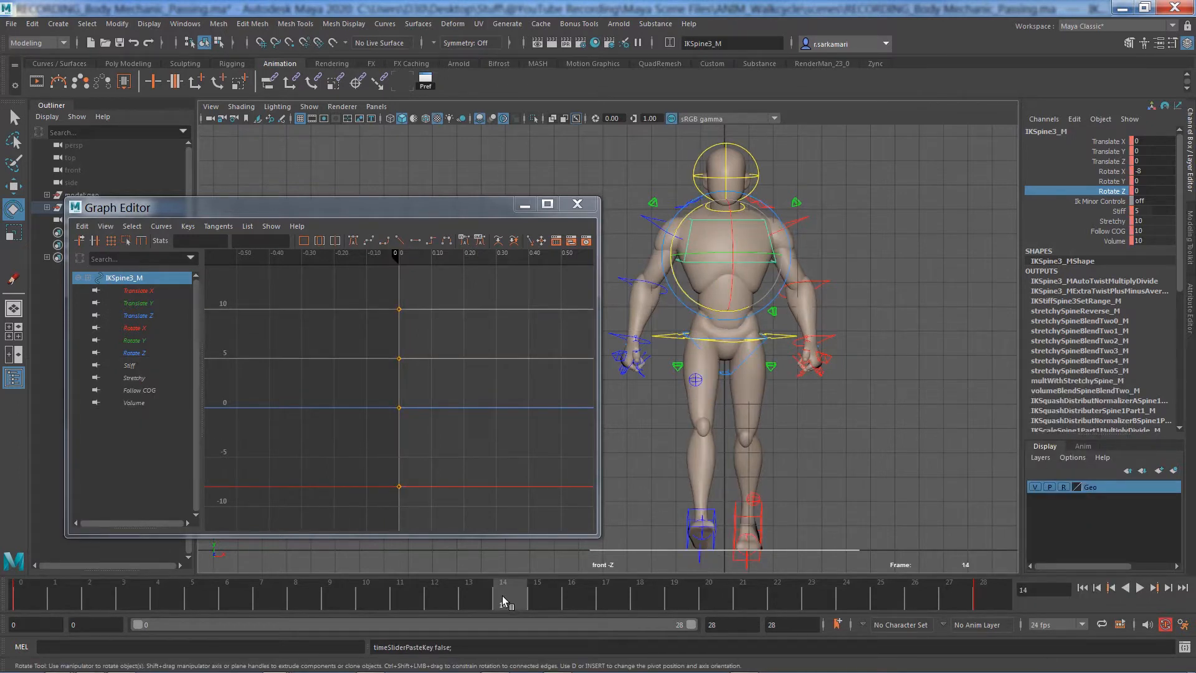
right_click(502, 596)
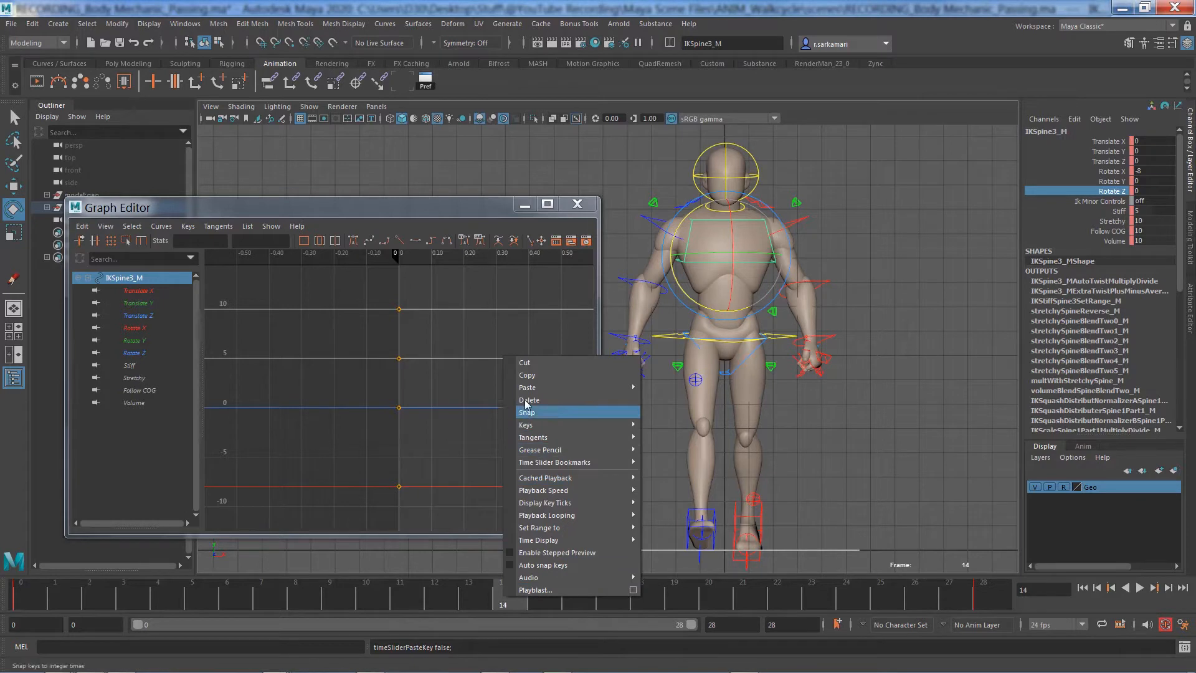
mouse_move(529, 387)
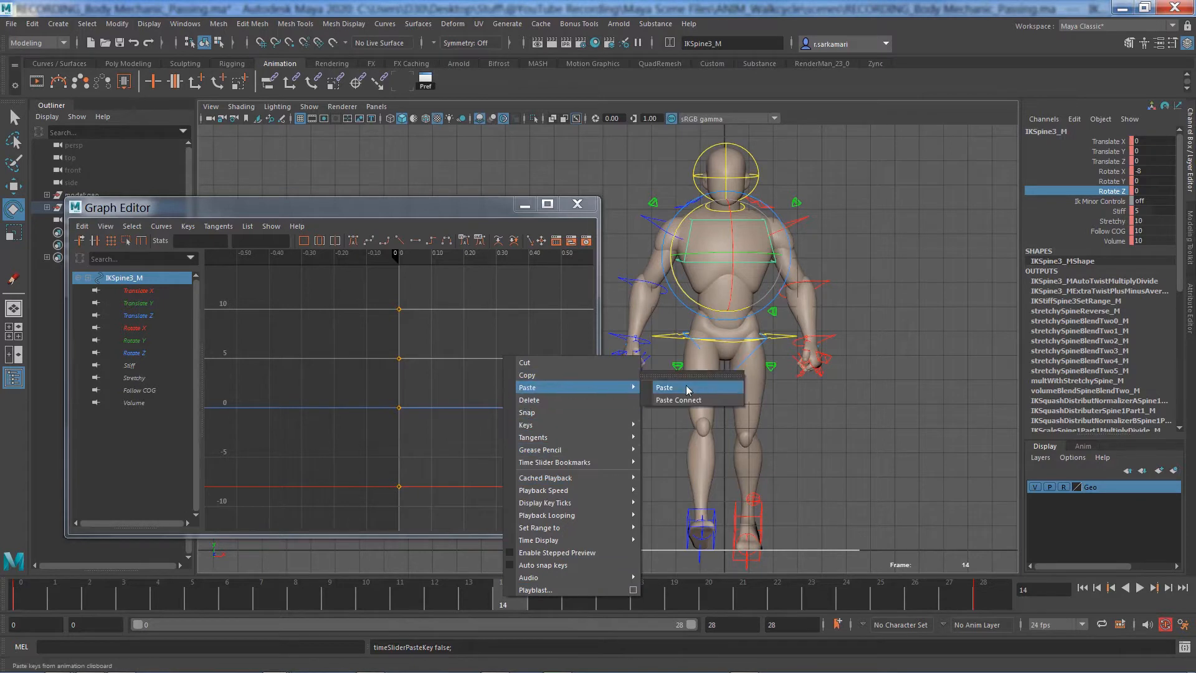
click(683, 383)
- Isolate IKSpine3_M's translate and rotate curves and select their keys at frames 0, 14 and 28
scroll(374, 476, down, 3)
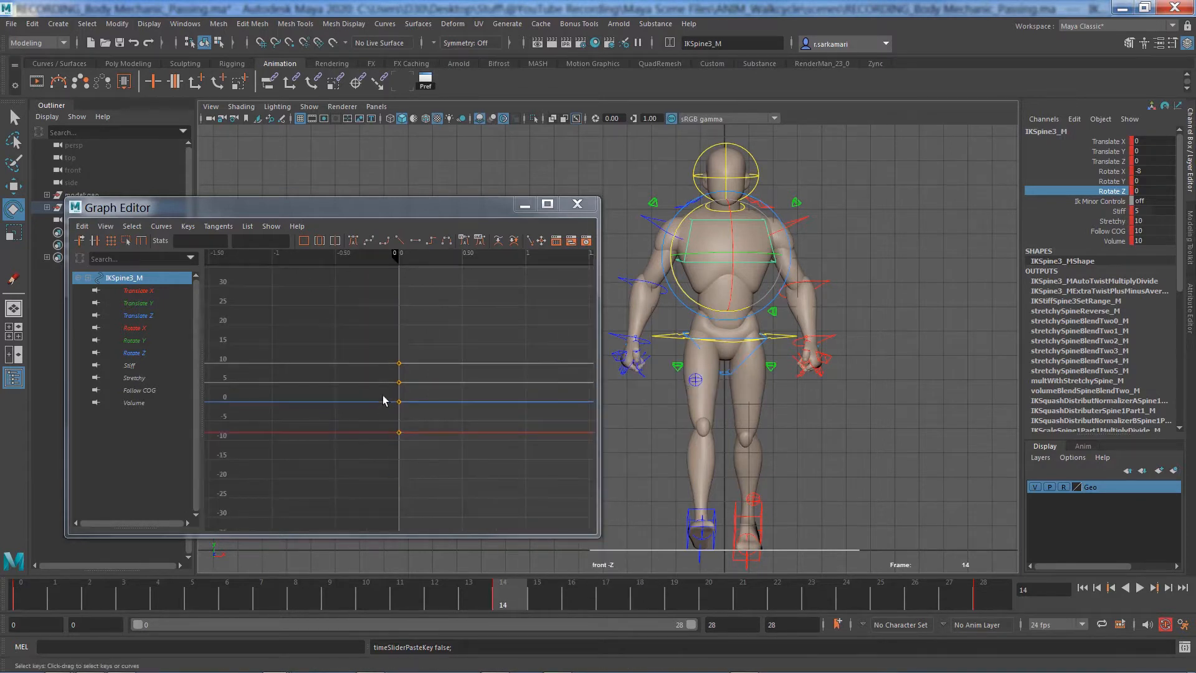
alt+right_drag(483, 513, 439, 496)
key(f)
drag(139, 291, 133, 353)
key(f)
scroll(292, 468, down, 4)
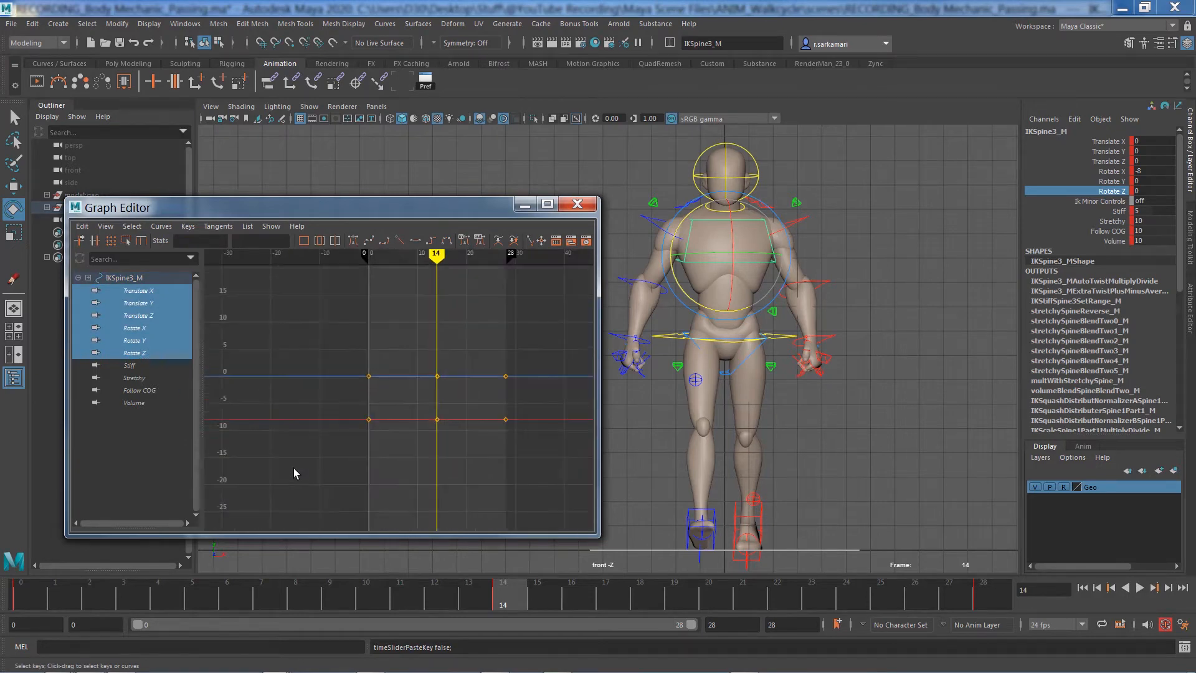
drag(327, 351, 534, 484)
- Set pre- and post-infinity to Cycle on IKSpine3_M's translate and rotate curves, and play the animation
drag(138, 291, 138, 353)
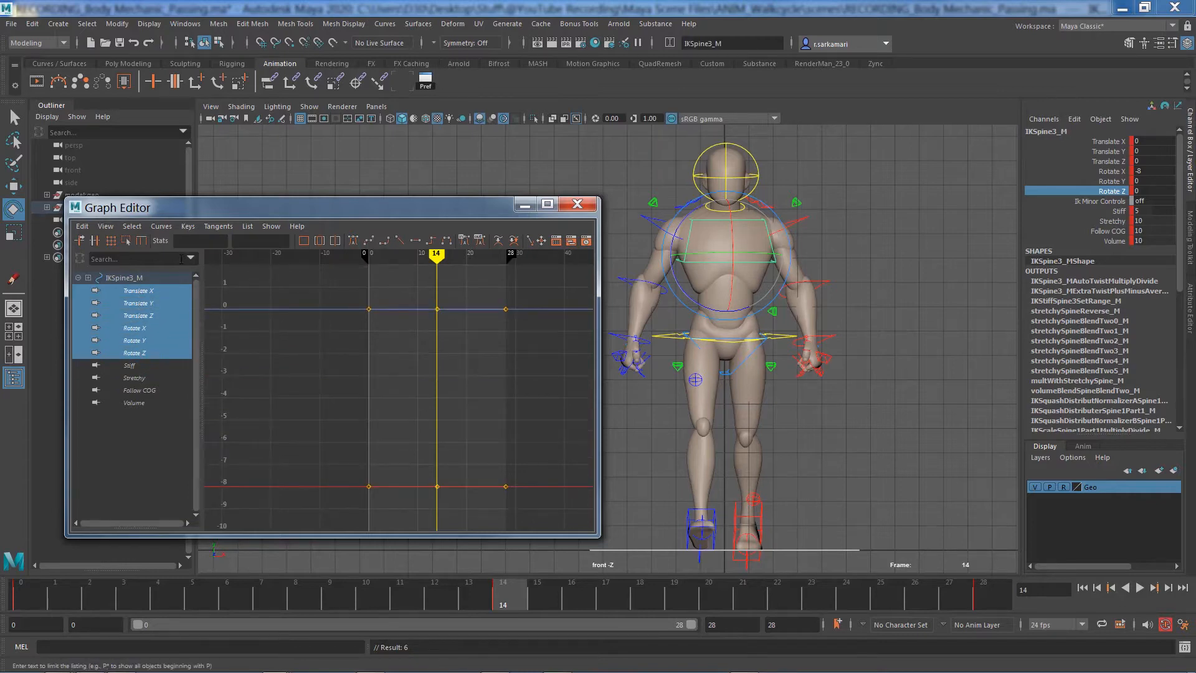
click(162, 227)
mouse_move(280, 243)
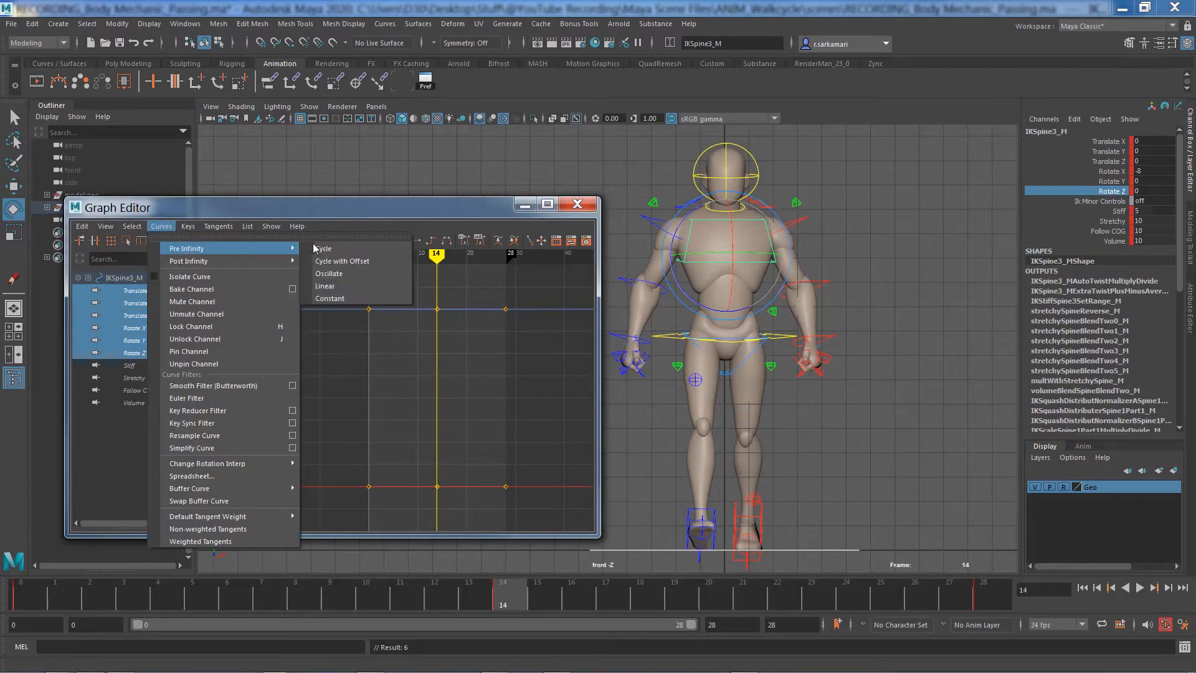
click(329, 246)
click(154, 228)
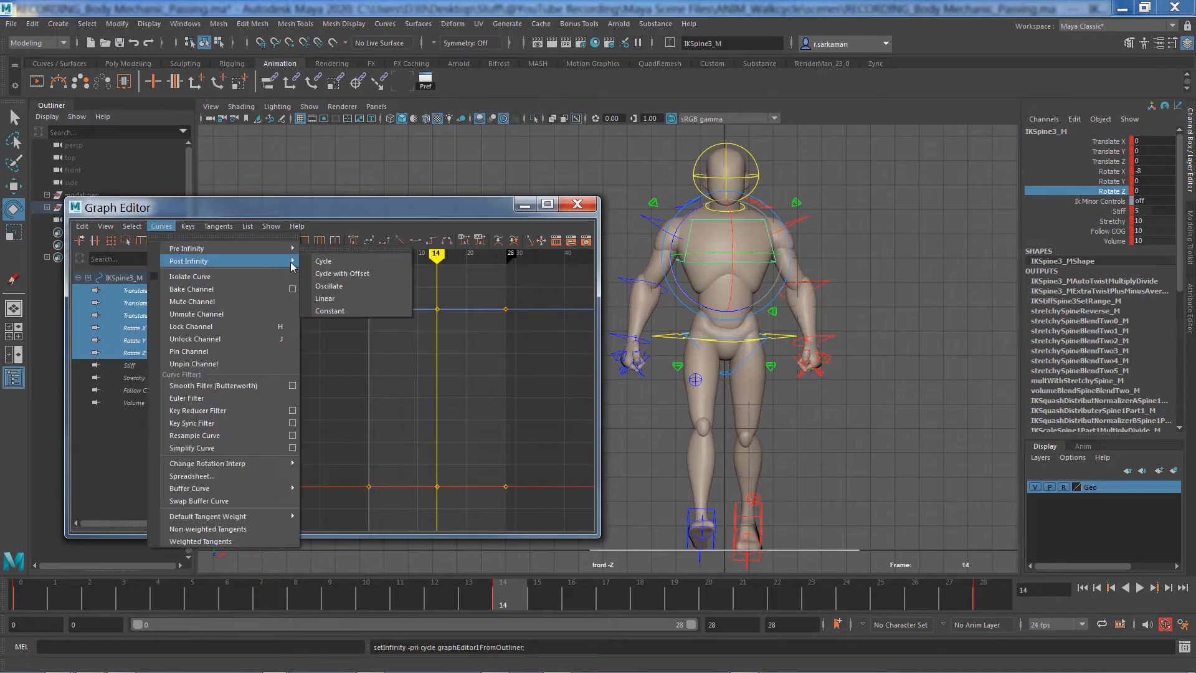
click(313, 262)
click(144, 469)
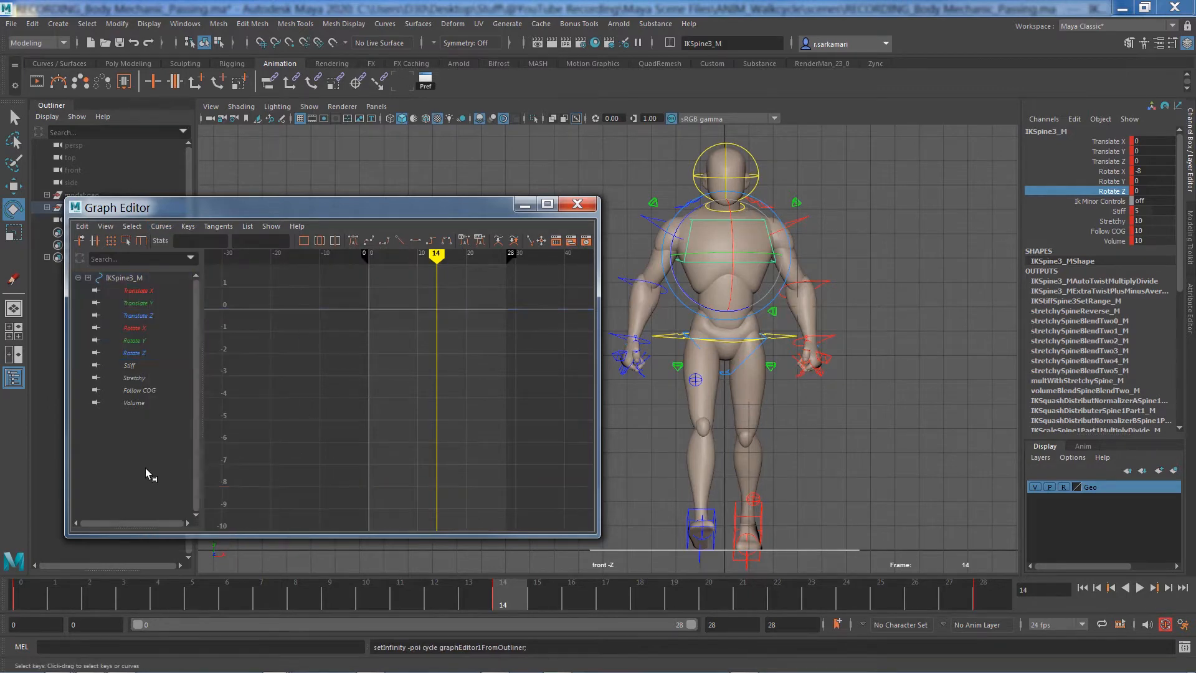
key(alt+v)
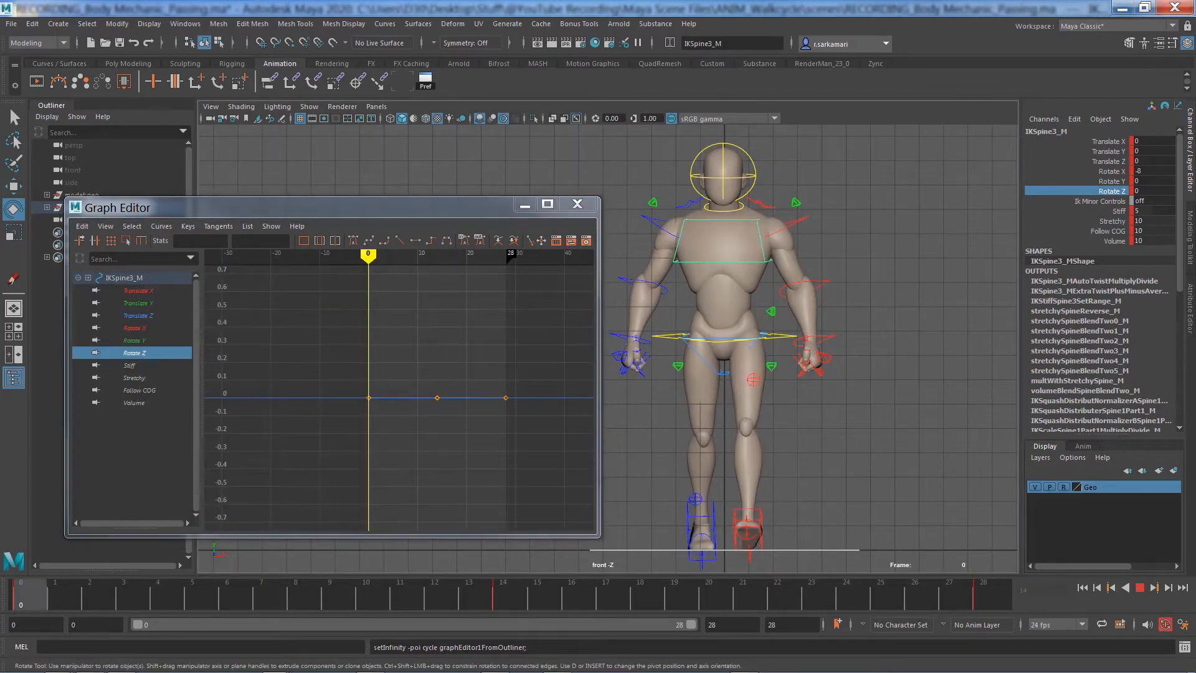
key(alt+v)
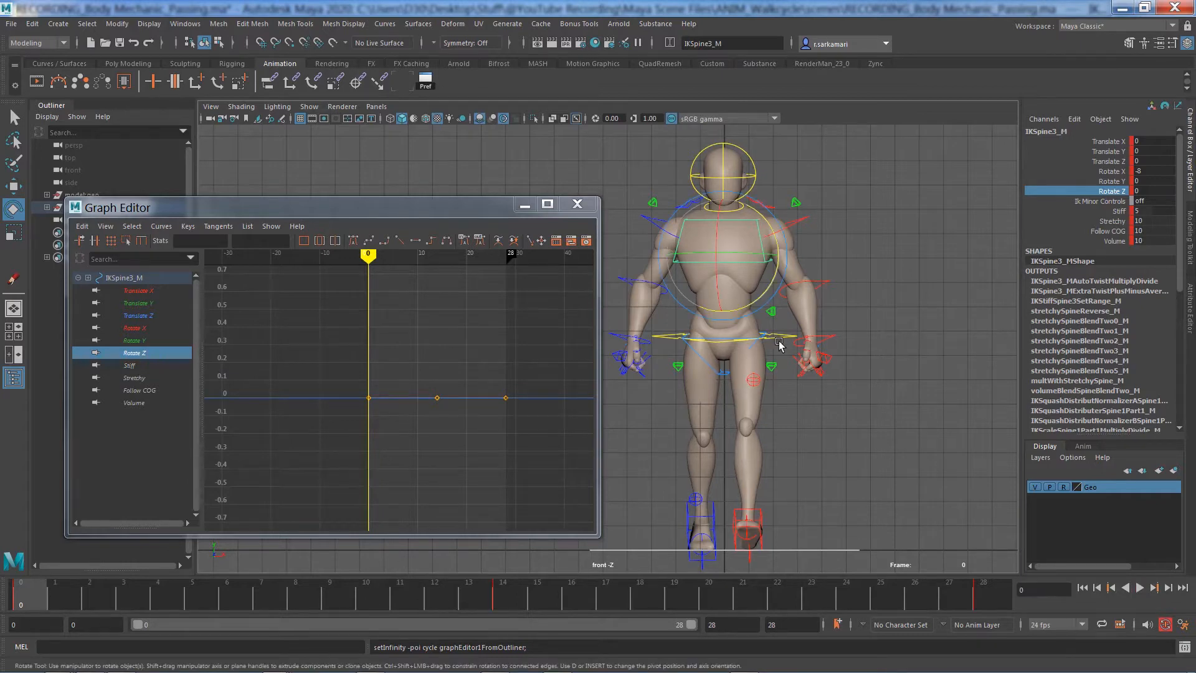
- Shift all three of IKSpine3_M's Rotate Z keys 7 frames later so the first one sits at frame 7
click(262, 596)
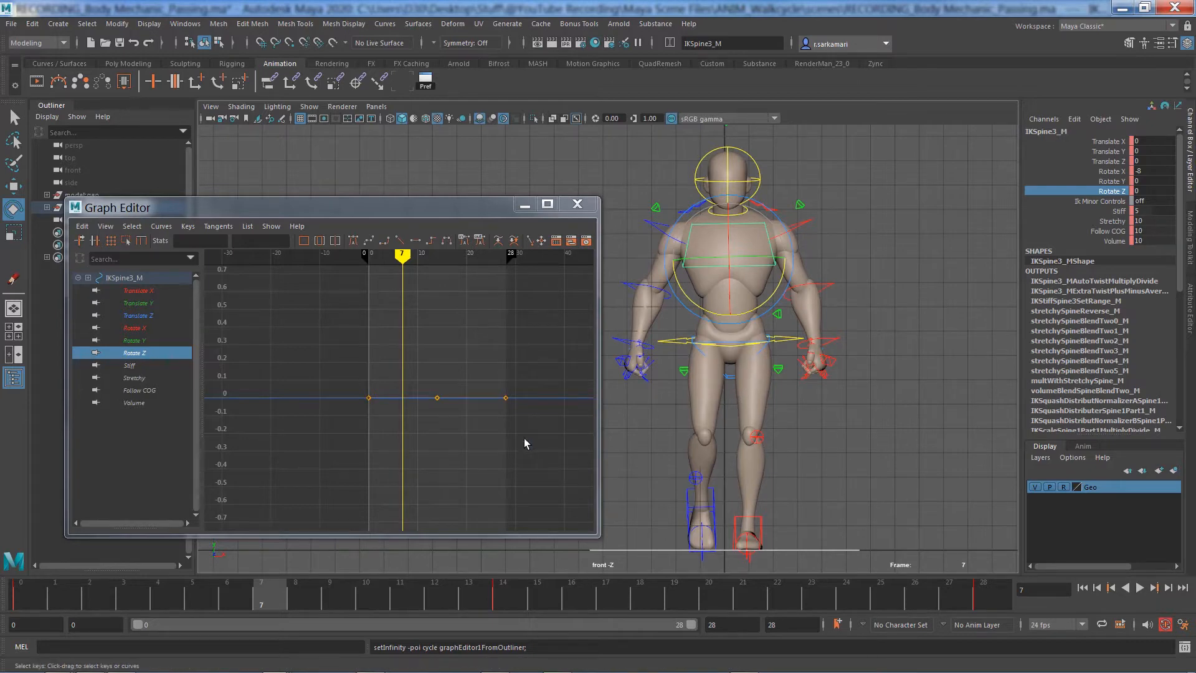
scroll(338, 411, down, 5)
scroll(345, 420, up, 2)
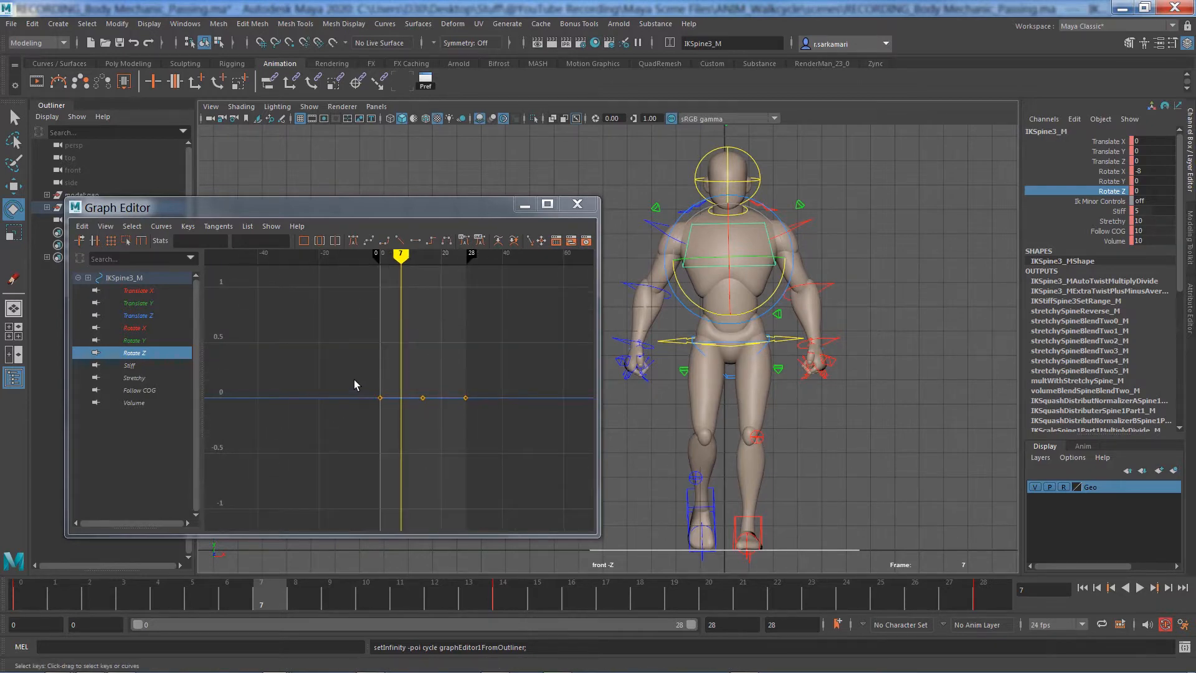
drag(341, 367, 499, 439)
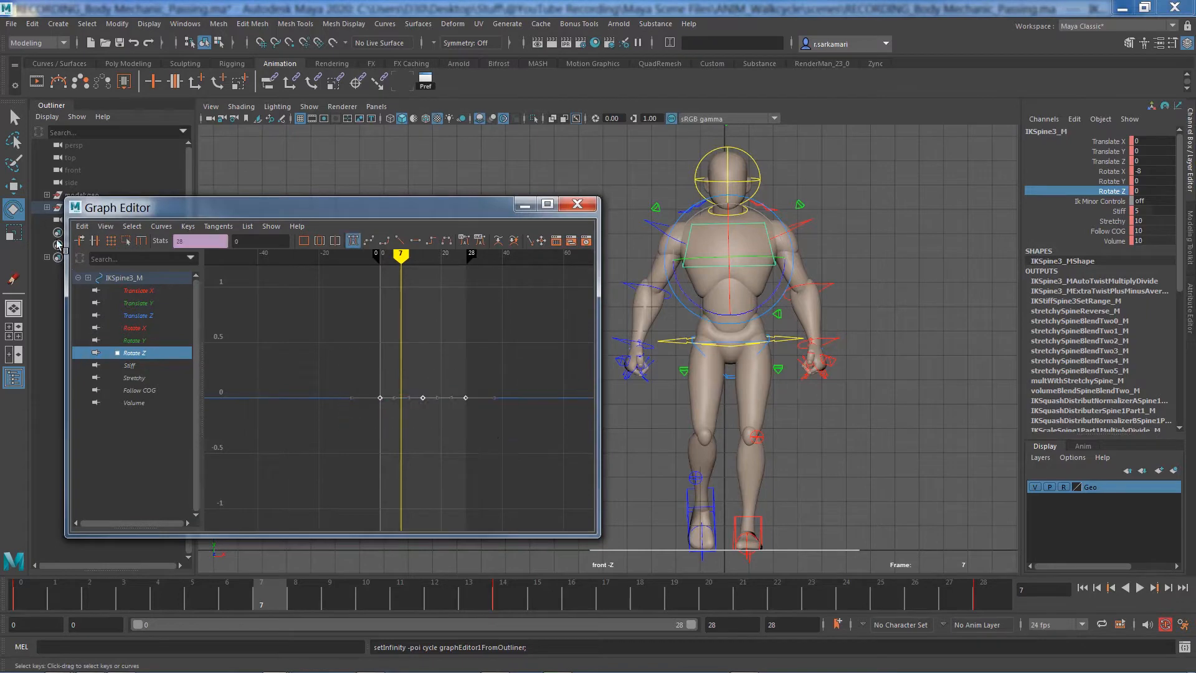
key(w)
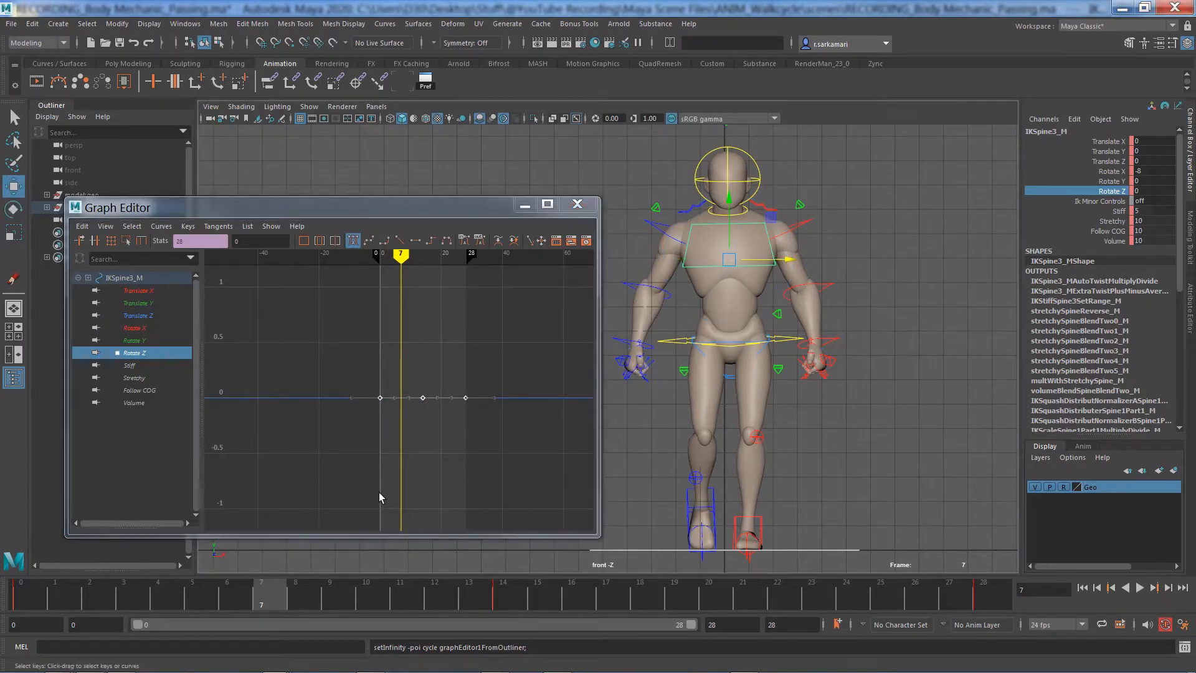
shift+middle_drag(383, 400, 401, 401)
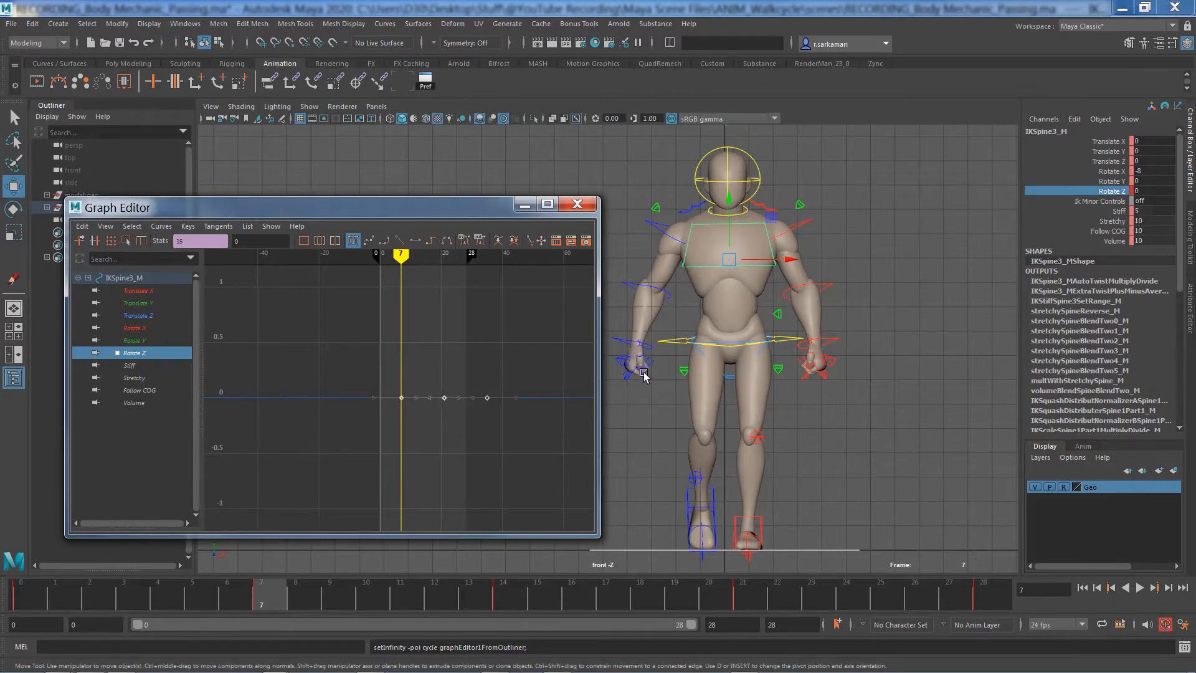
- Try tilting the IKSpine3_M chest control with the Rotate tool at frame 7, and undo the rotation
click(684, 268)
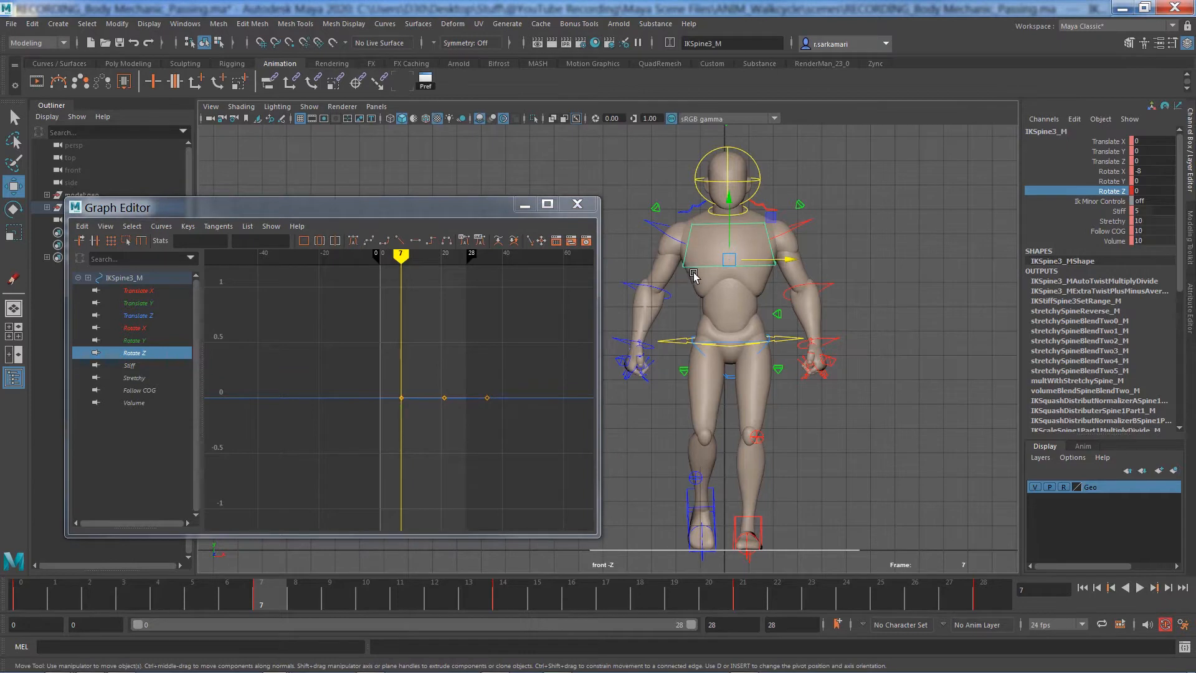
key(e)
drag(703, 308, 700, 308)
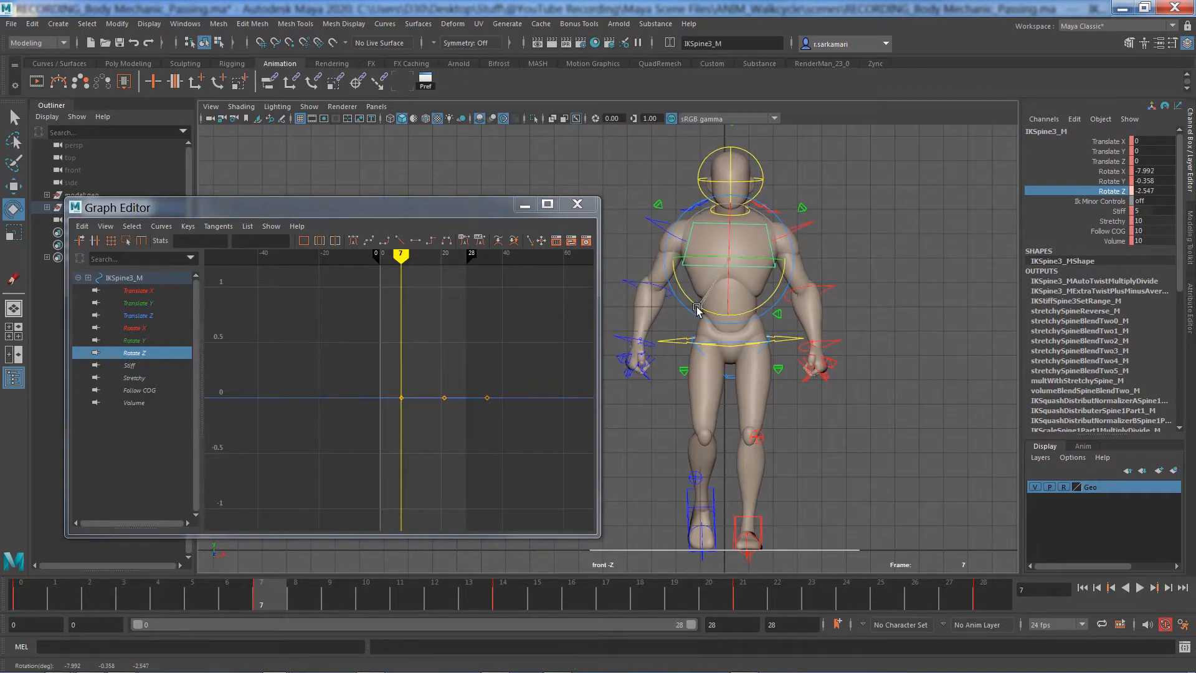
key(s)
key(ctrl+z)
key(ctrl+z)
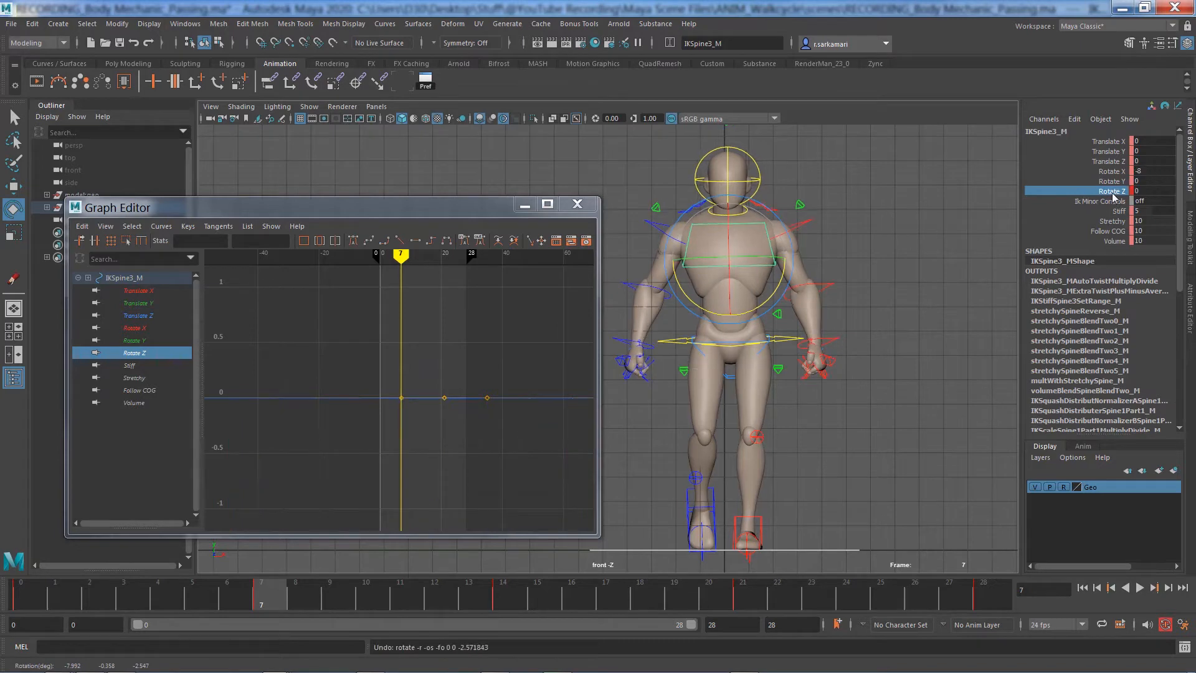
- Key IKSpine3_M at frame 7 and set its Rotate Z keys at frames 7 and 35 to 0.2
middle_drag(845, 235, 847, 238)
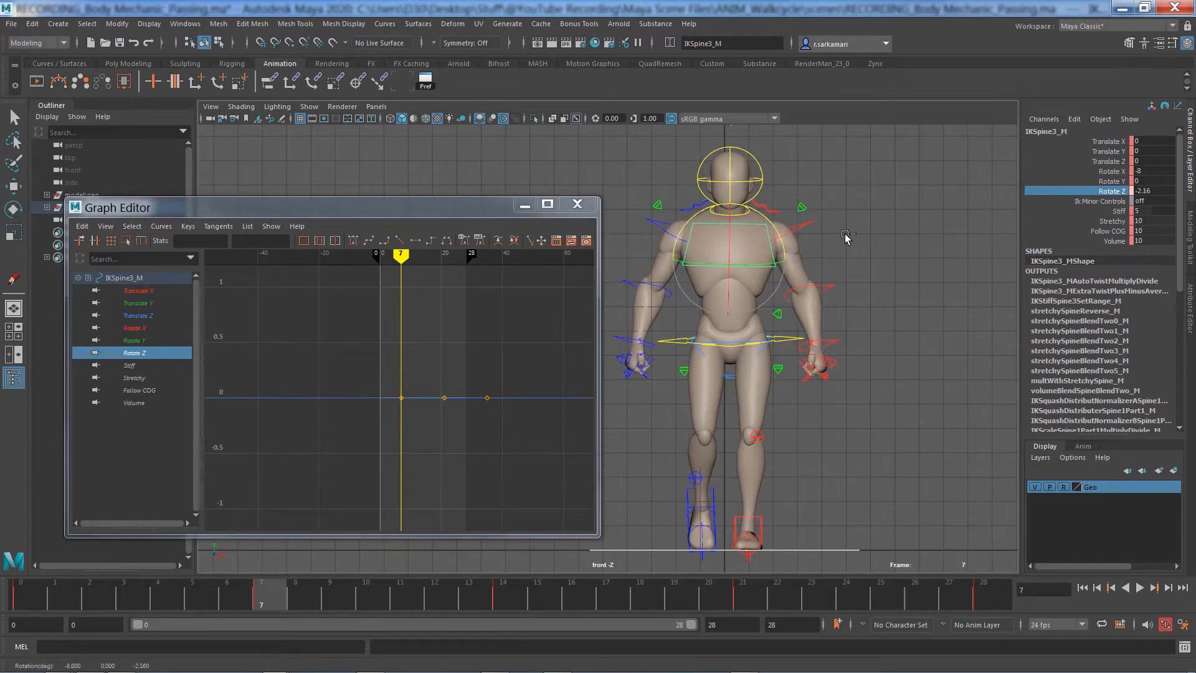
key(s)
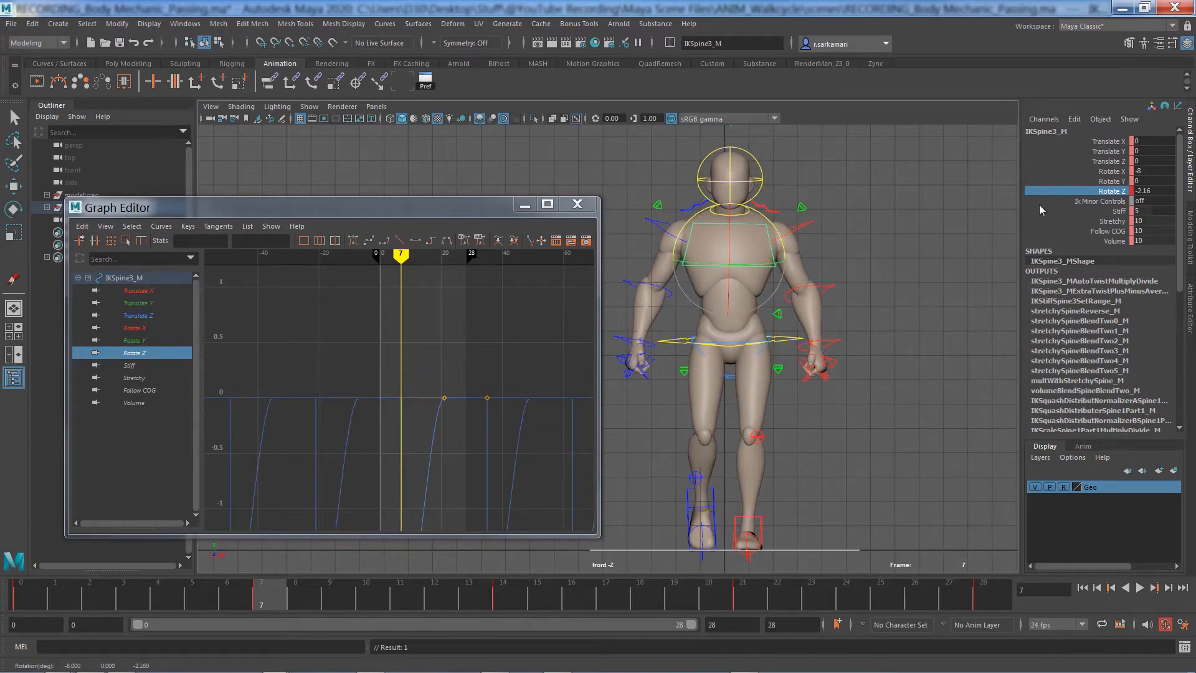
click(1145, 193)
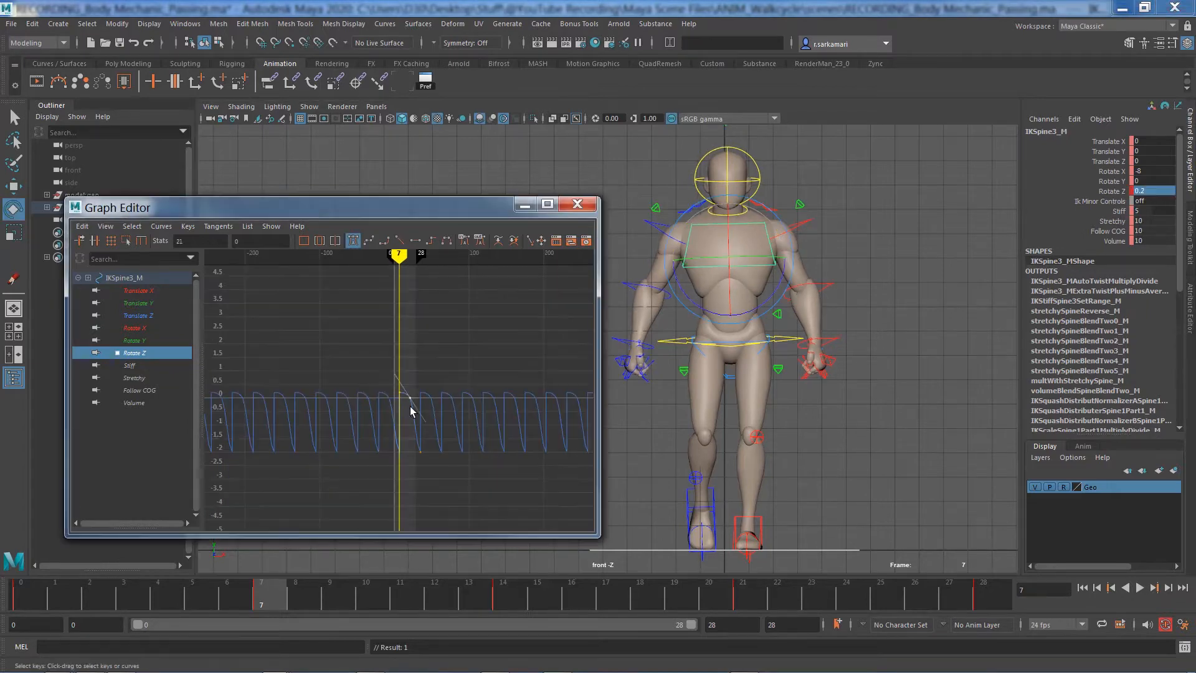
drag(380, 381, 402, 397)
drag(422, 459, 382, 416)
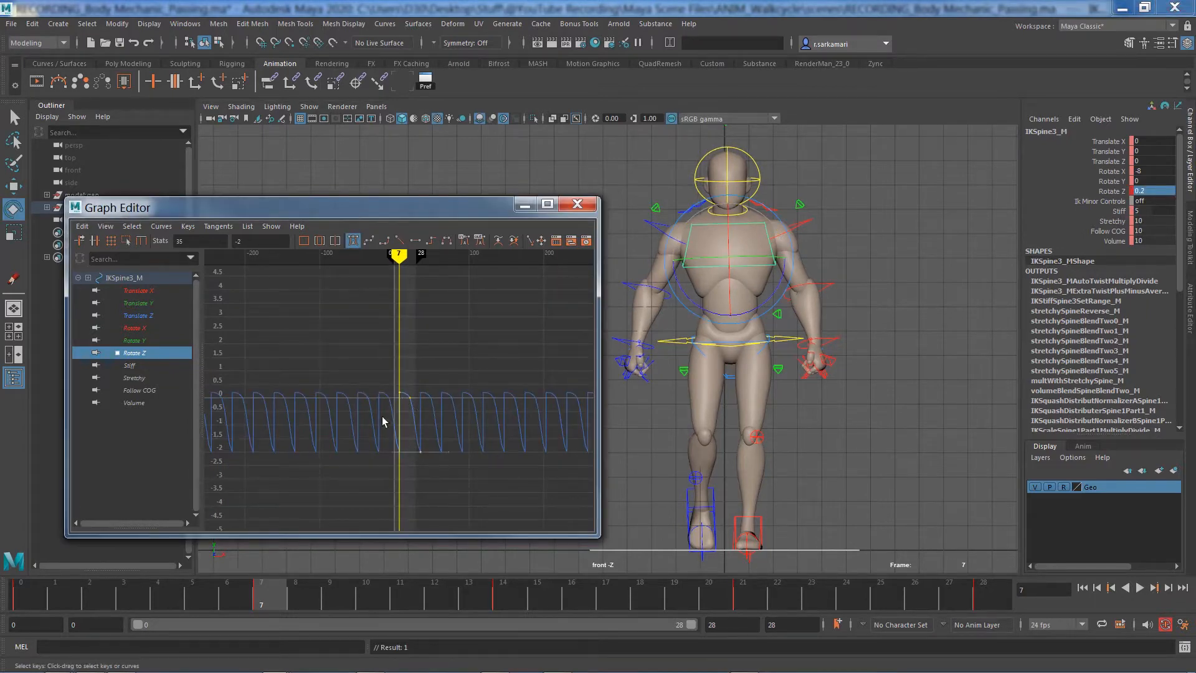
click(249, 241)
key(Return)
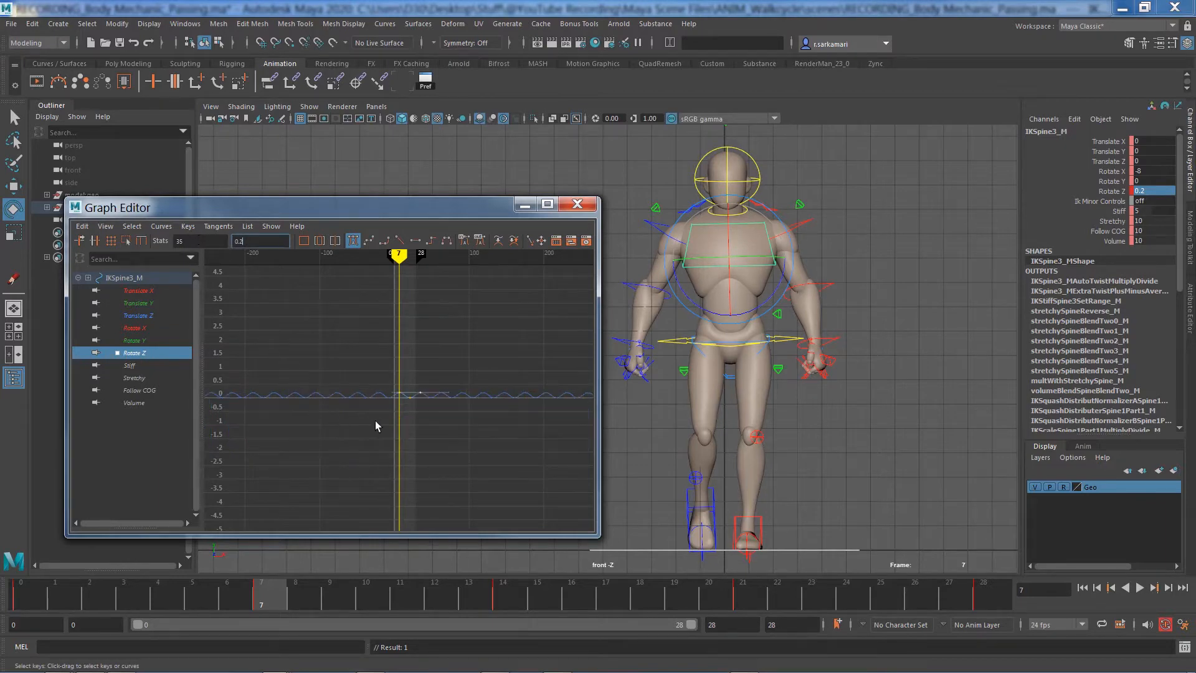
- Set IKSpine3_M's Rotate Z key at frame 21 to -0.2 and check the values of all three keys
scroll(402, 431, up, 6)
click(471, 398)
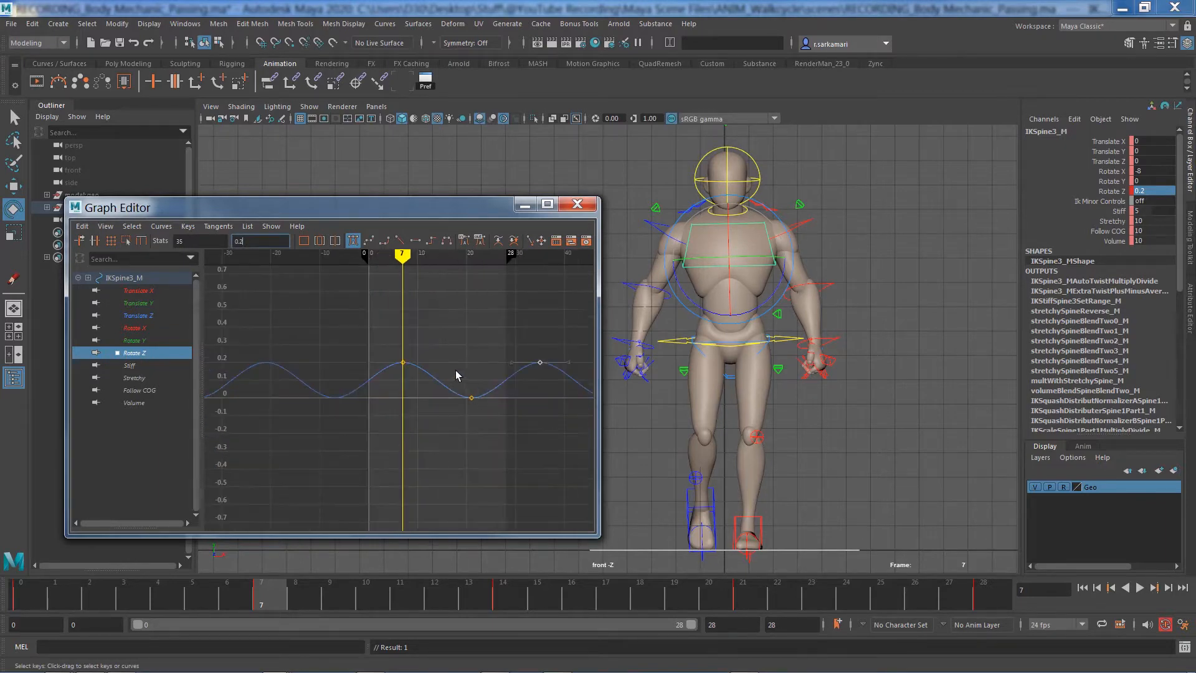
click(249, 241)
drag(413, 369, 421, 382)
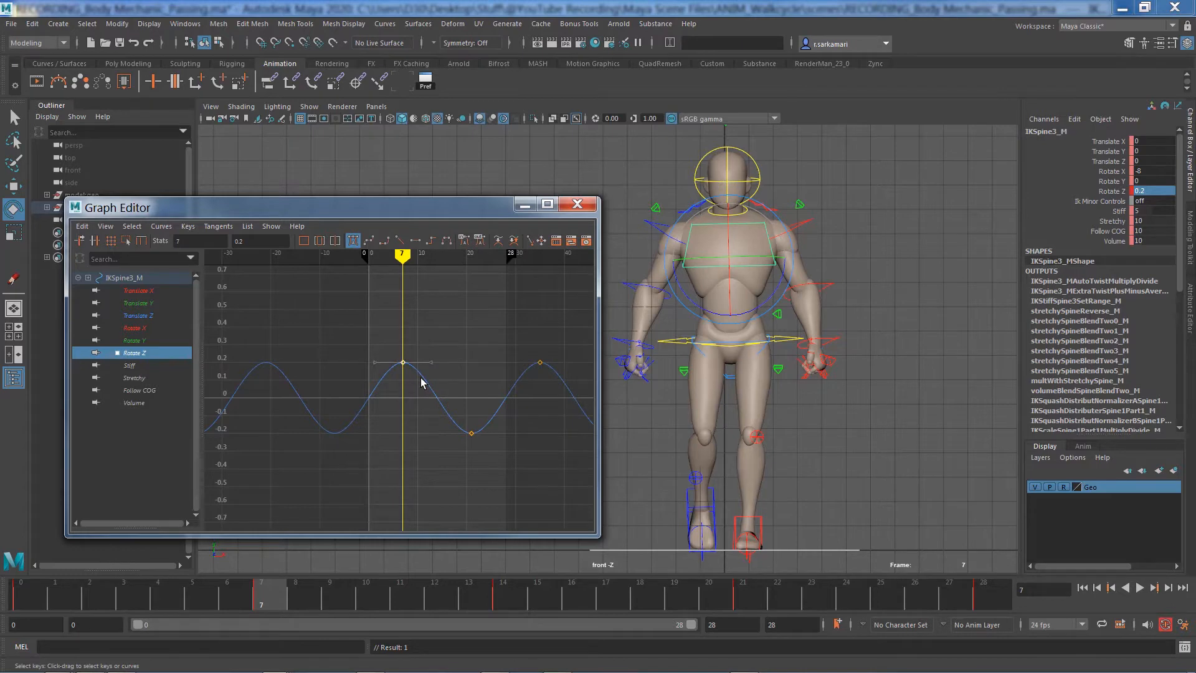
drag(525, 345, 575, 408)
drag(437, 412, 488, 459)
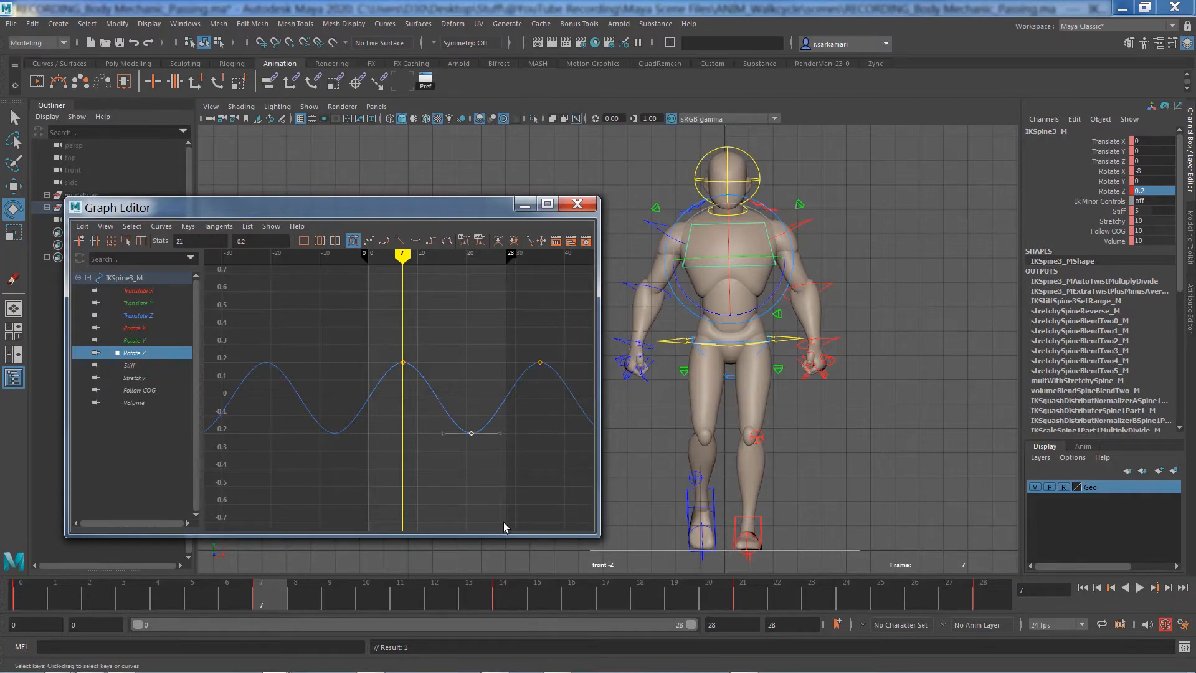
- Play the walk cycle from its start to check the chest tilt
click(1082, 588)
click(1140, 588)
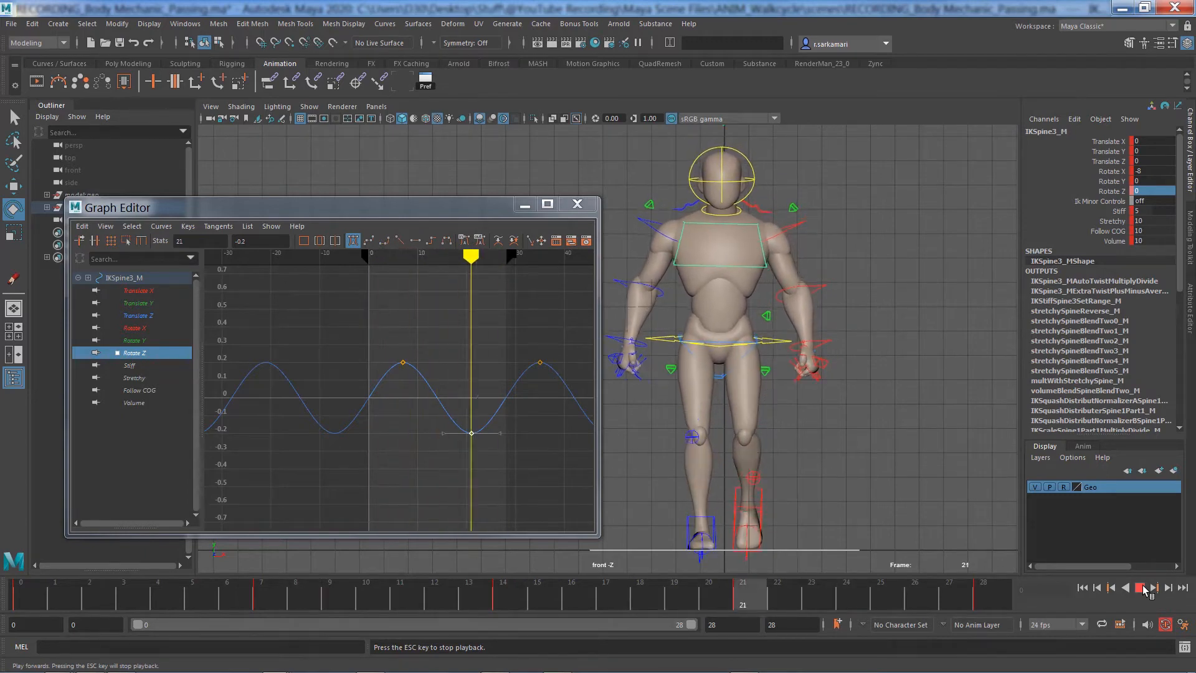
click(1143, 588)
- Set IKSpine3_M's Rotate Z keys at frames 7 and 35 to 0.5
drag(397, 349, 575, 396)
drag(266, 248, 206, 244)
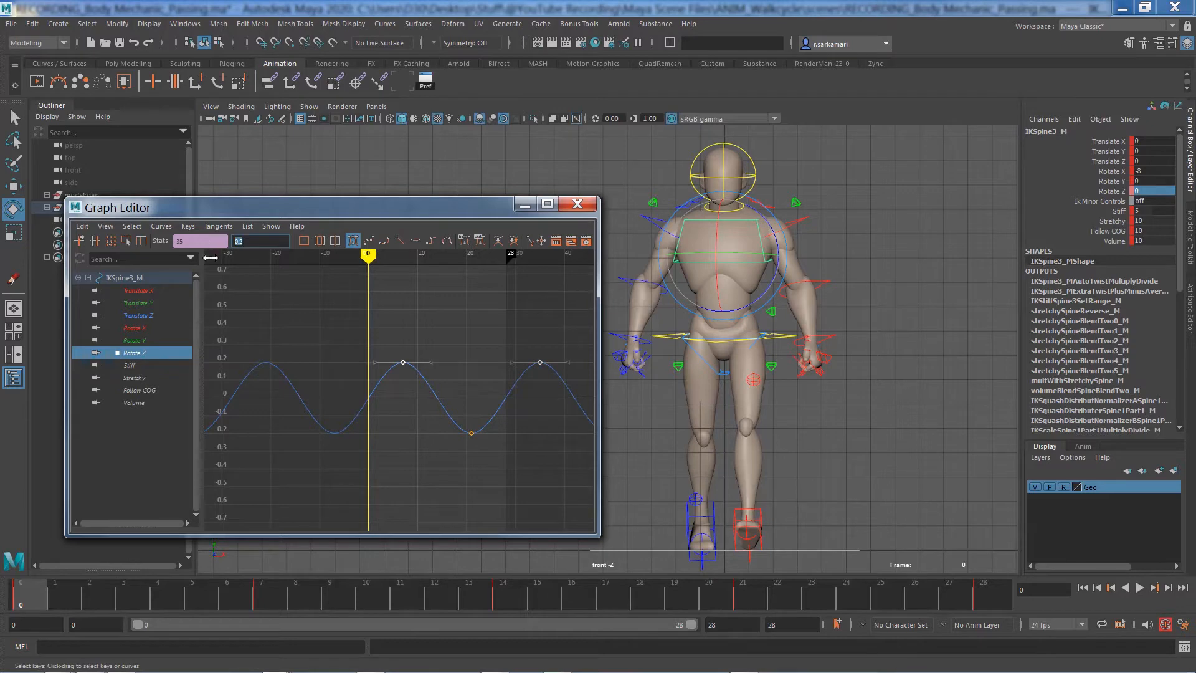
text(.5)
key(Return)
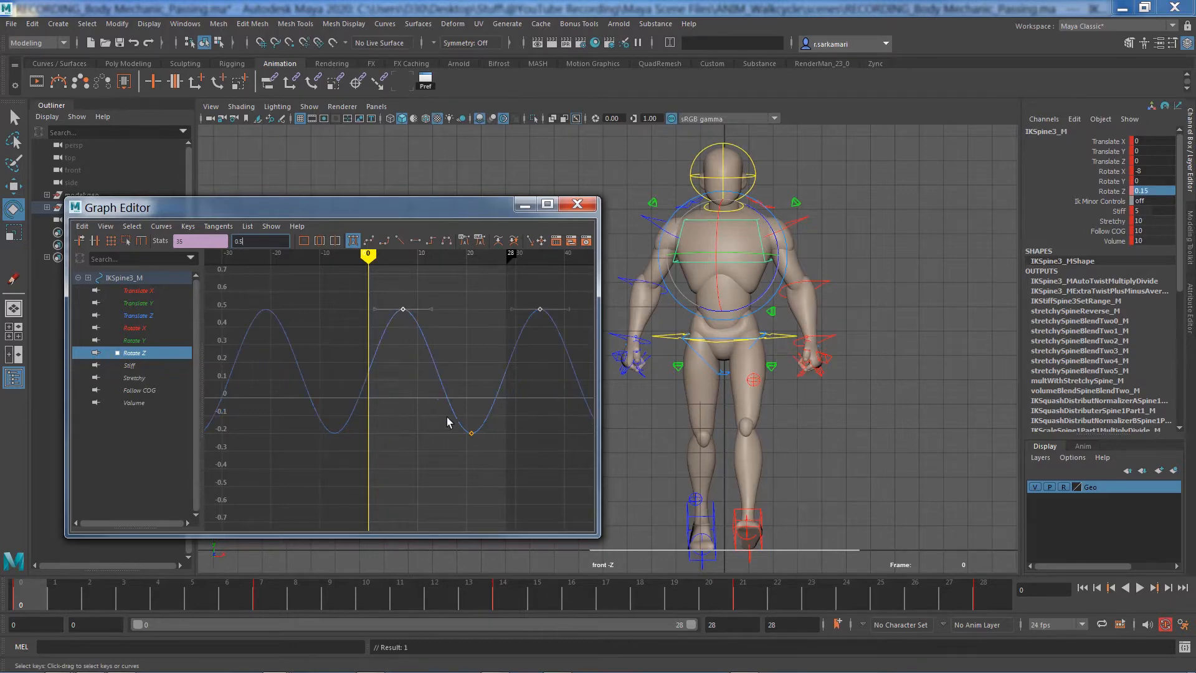
- Set IKSpine3_M's Rotate Z key at frame 21 to -0.5 and play the walk cycle
click(472, 433)
drag(252, 244, 210, 237)
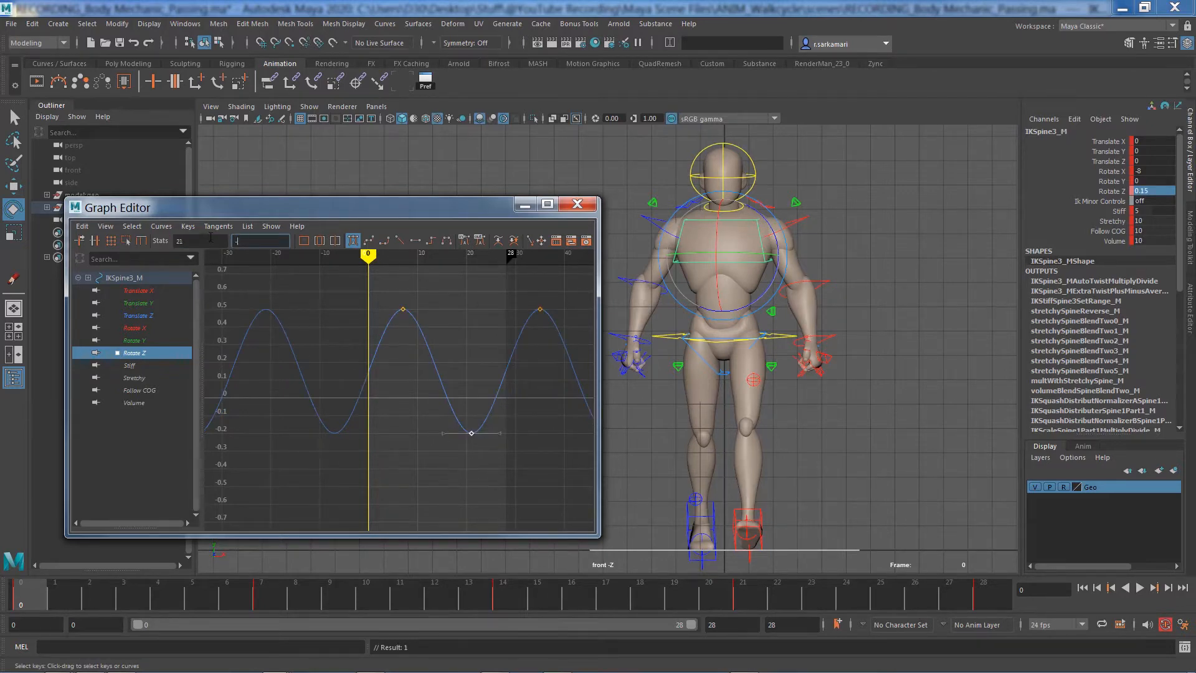
text(-.5)
key(Return)
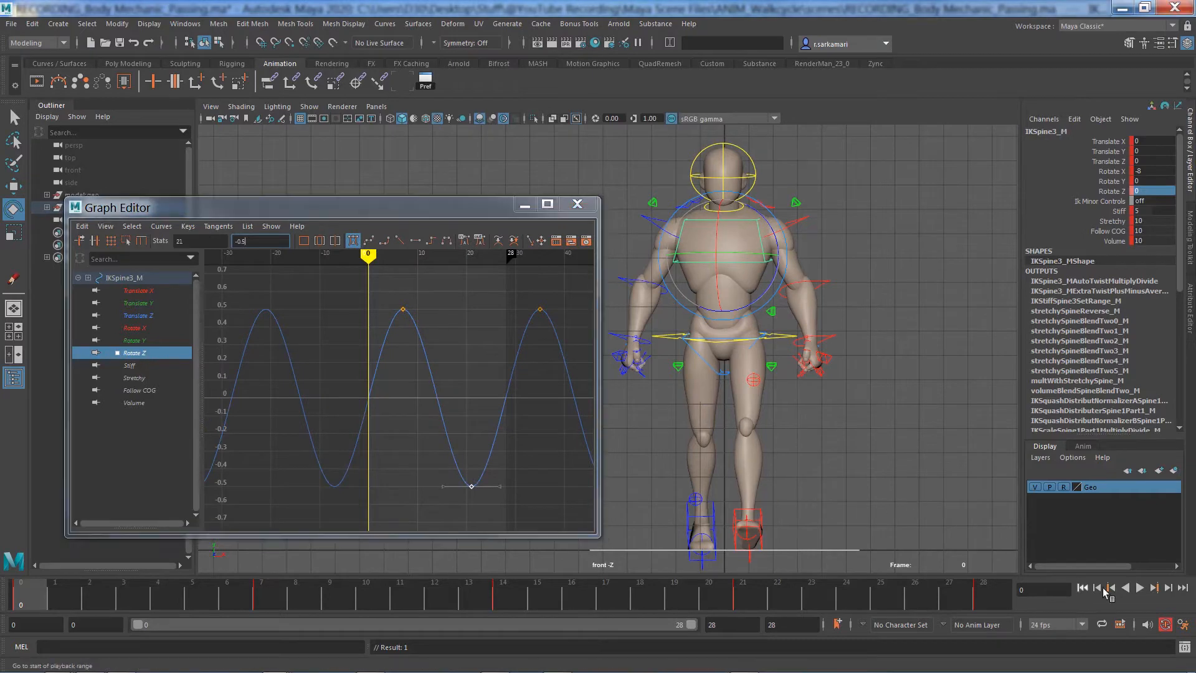
click(1141, 589)
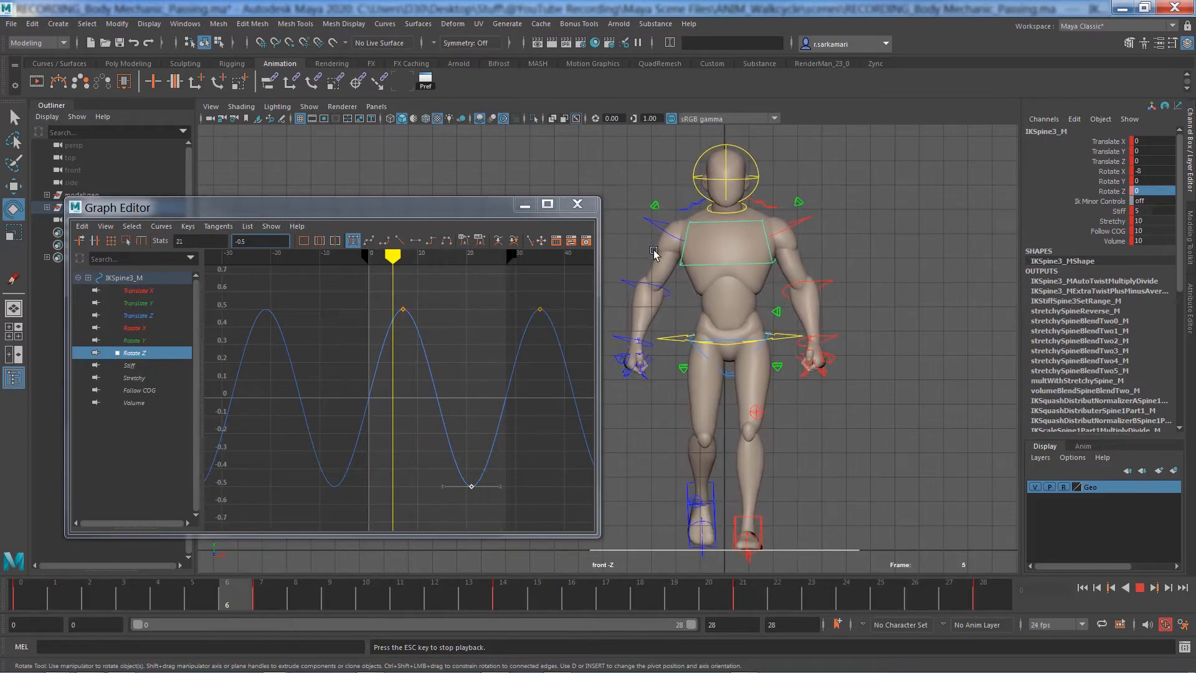
click(1140, 588)
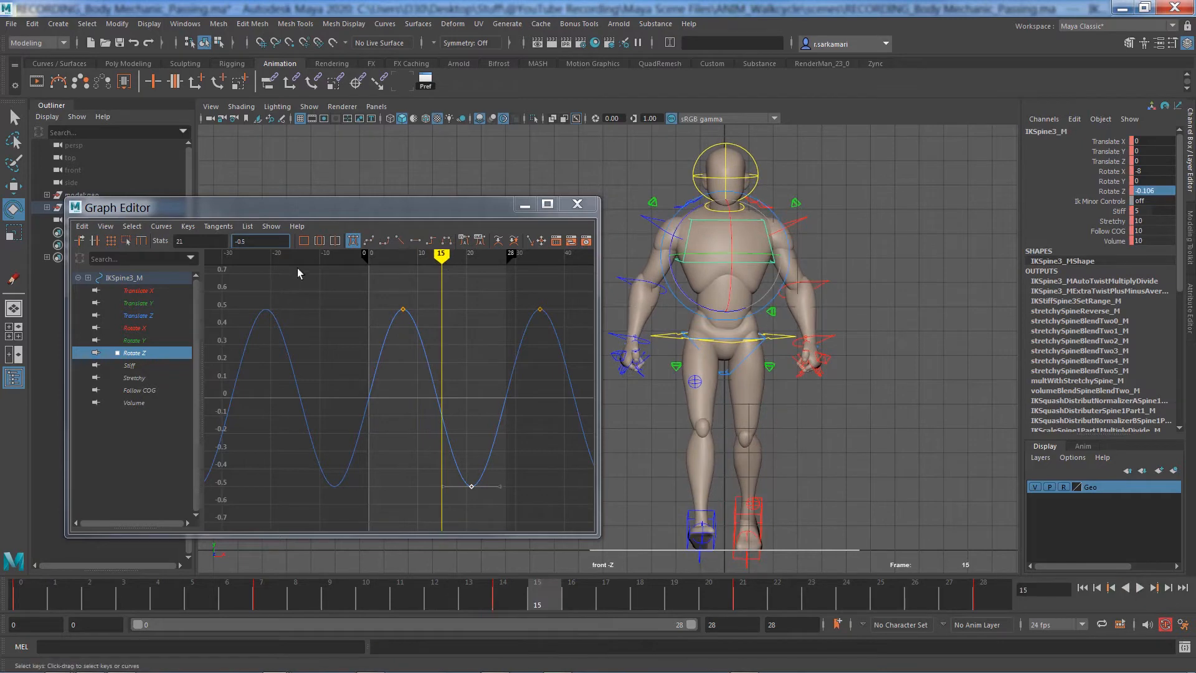
- Set IKSpine3_M's Rotate Z keys at frames 7 and 35 to 0.25 and the key at frame 21 to -0.25
drag(365, 289, 575, 341)
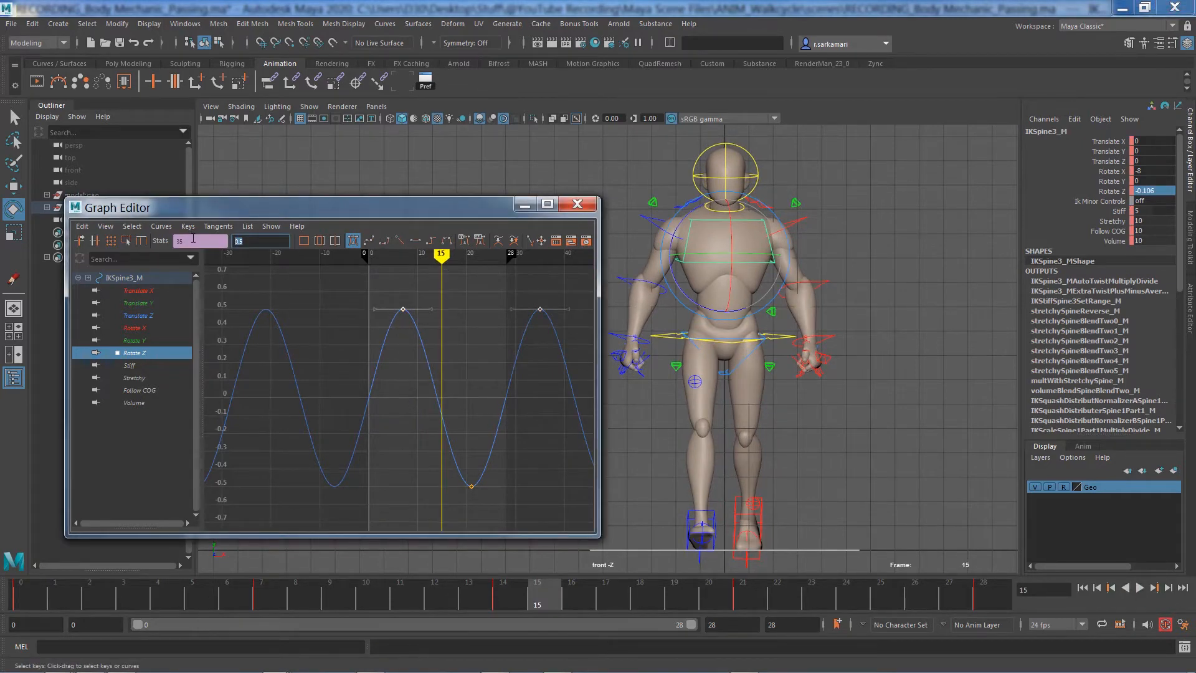
key(Return)
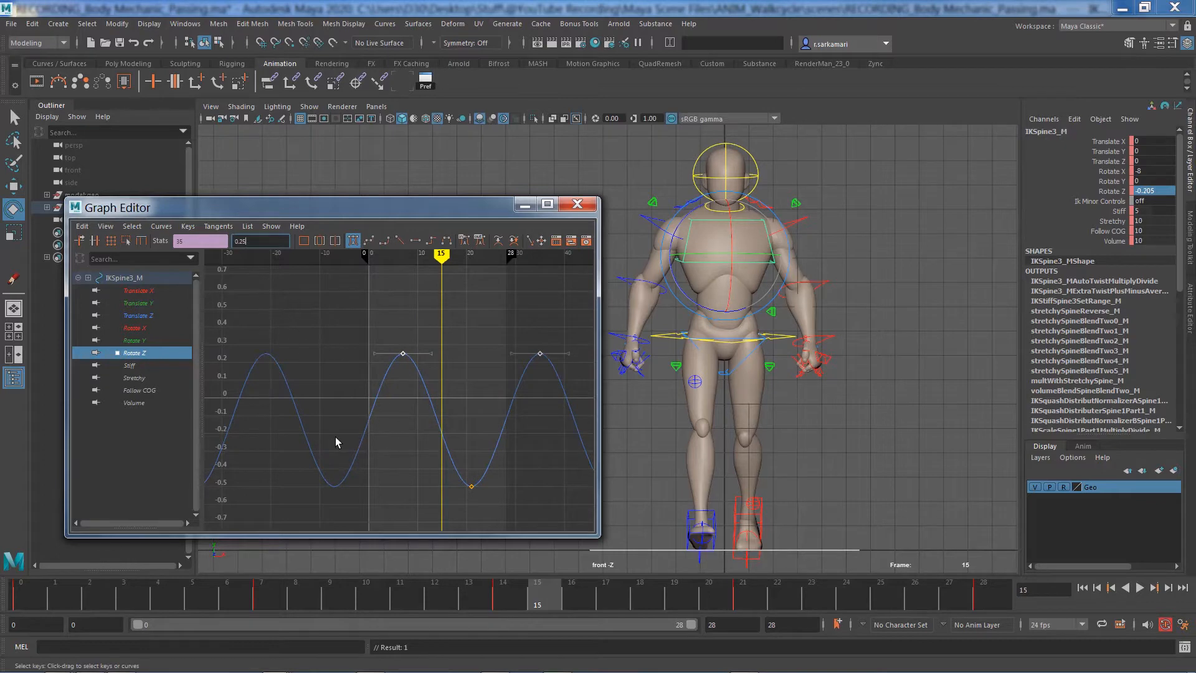
click(471, 486)
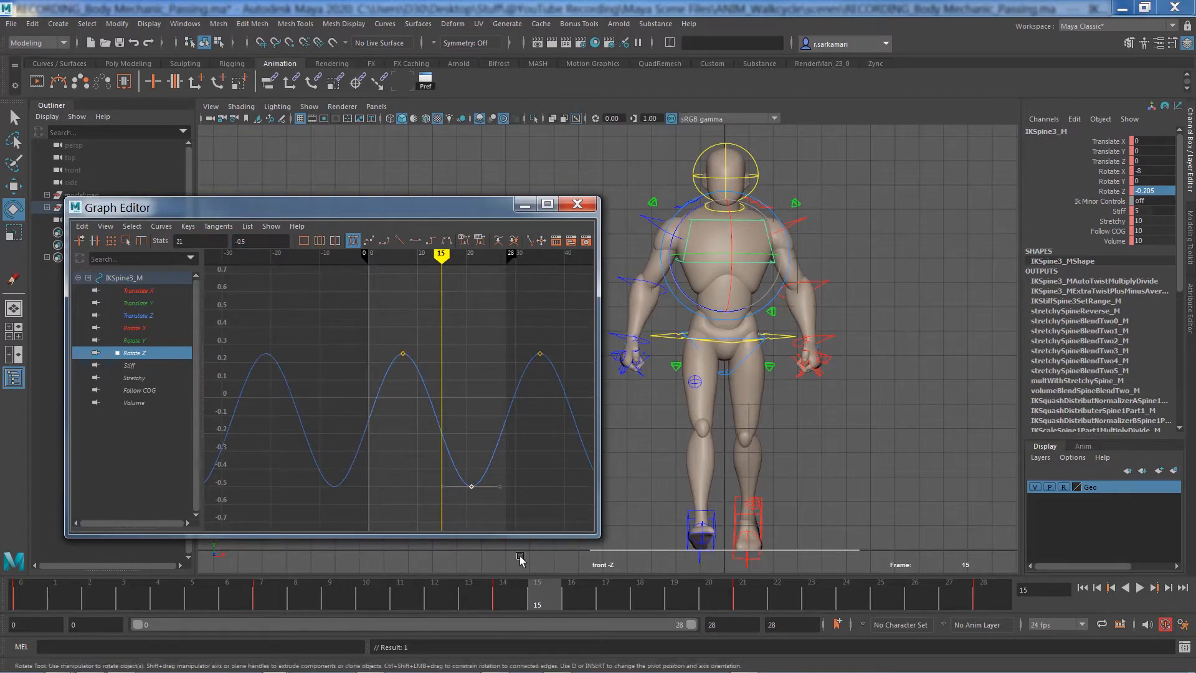
click(240, 242)
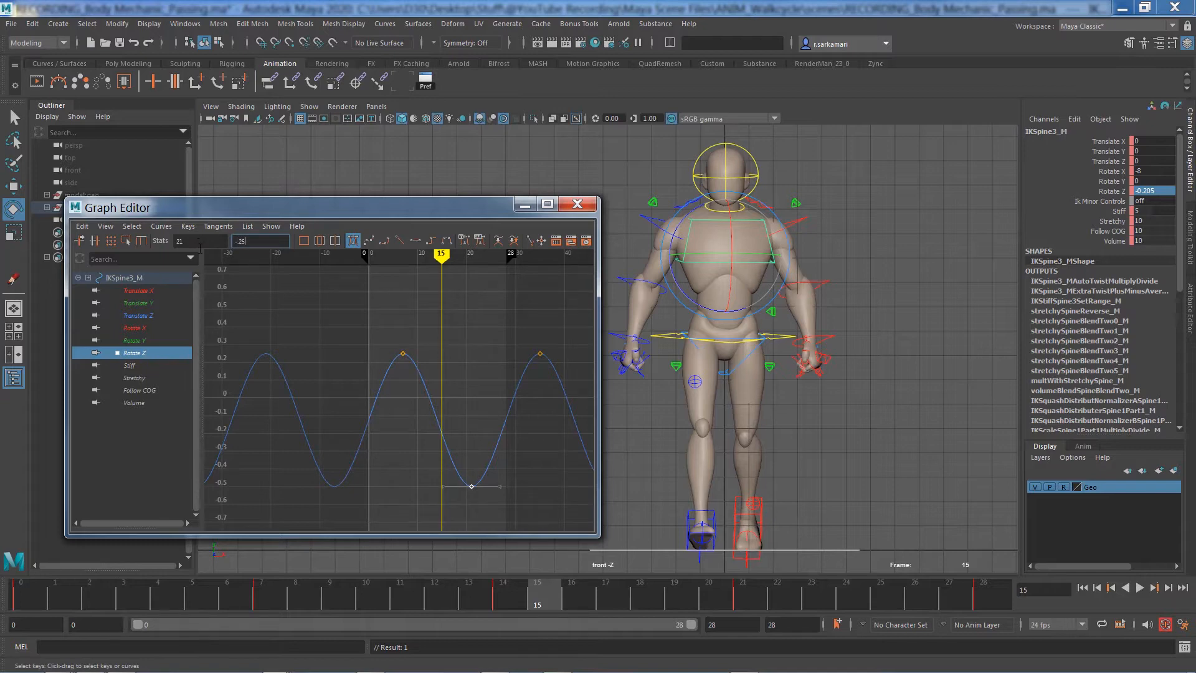
text(-.25)
key(Return)
- Check the chest pose at frame 21 and play the walk cycle from the start
drag(441, 261, 470, 262)
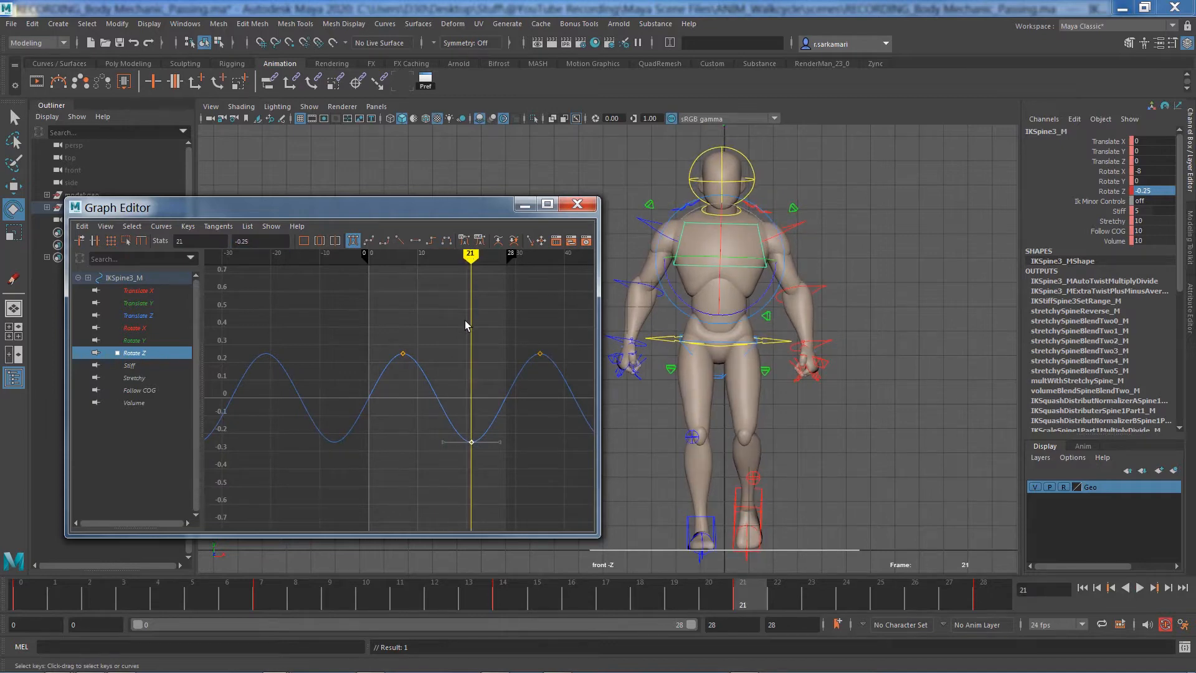
click(1081, 589)
click(1140, 588)
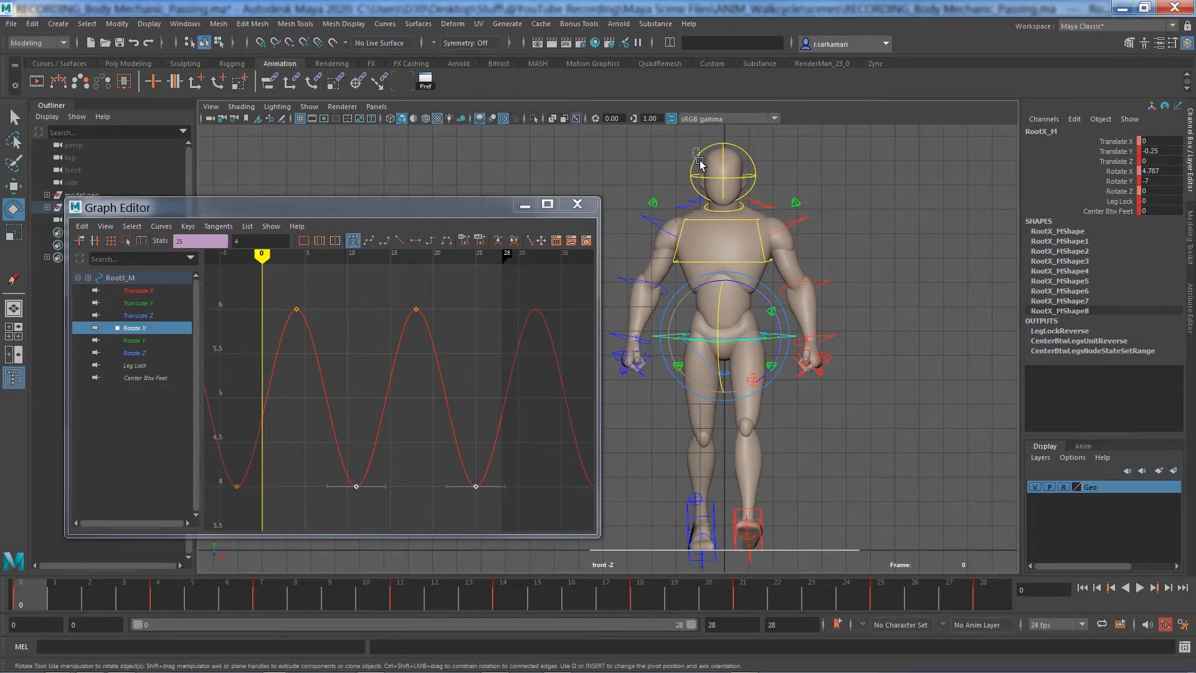
- Select the FKHead_M head control and, in the side view, set keys at frames 7, 14, 21 and 28
click(700, 186)
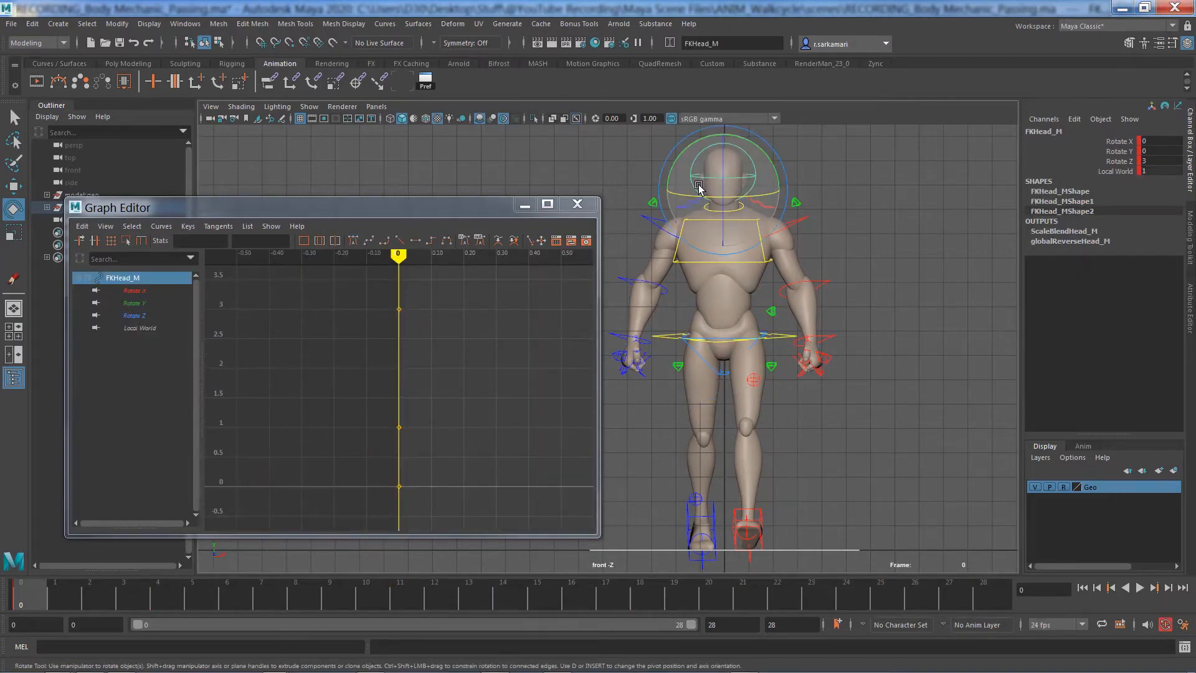
key(q)
key(space)
drag(835, 275, 874, 278)
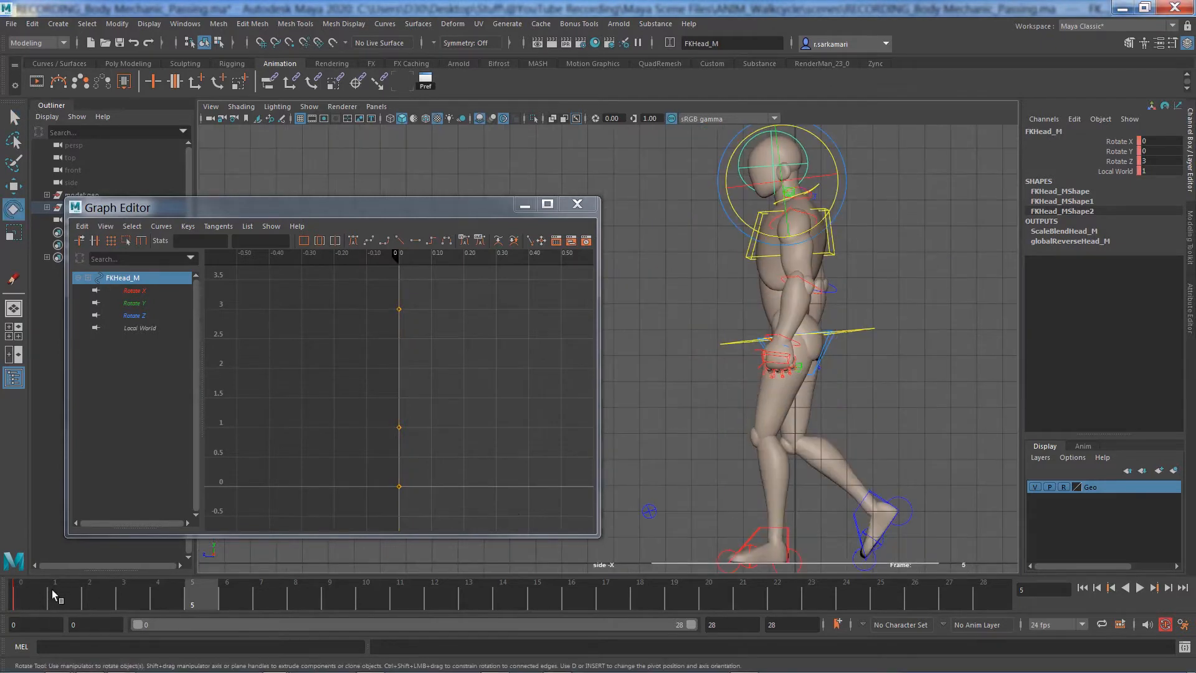
mouse_move(28, 597)
mouse_down()
mouse_move(5, 595)
mouse_move(623, 565)
mouse_move(1049, 571)
mouse_up()
key(s)
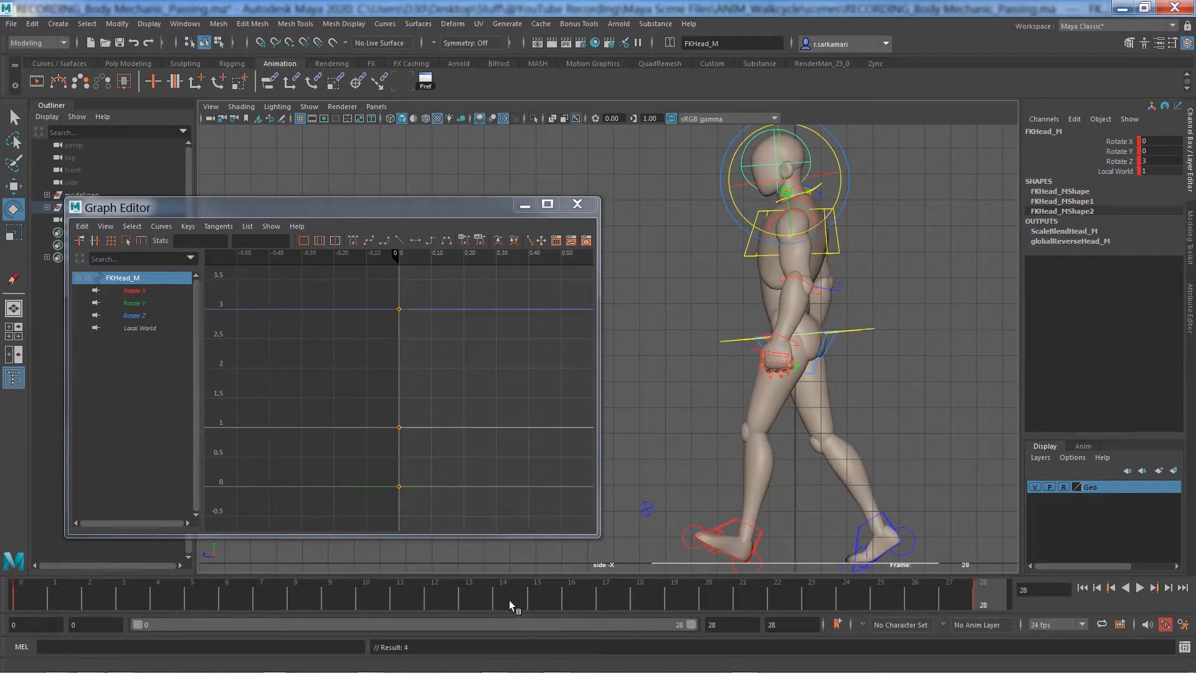
click(498, 601)
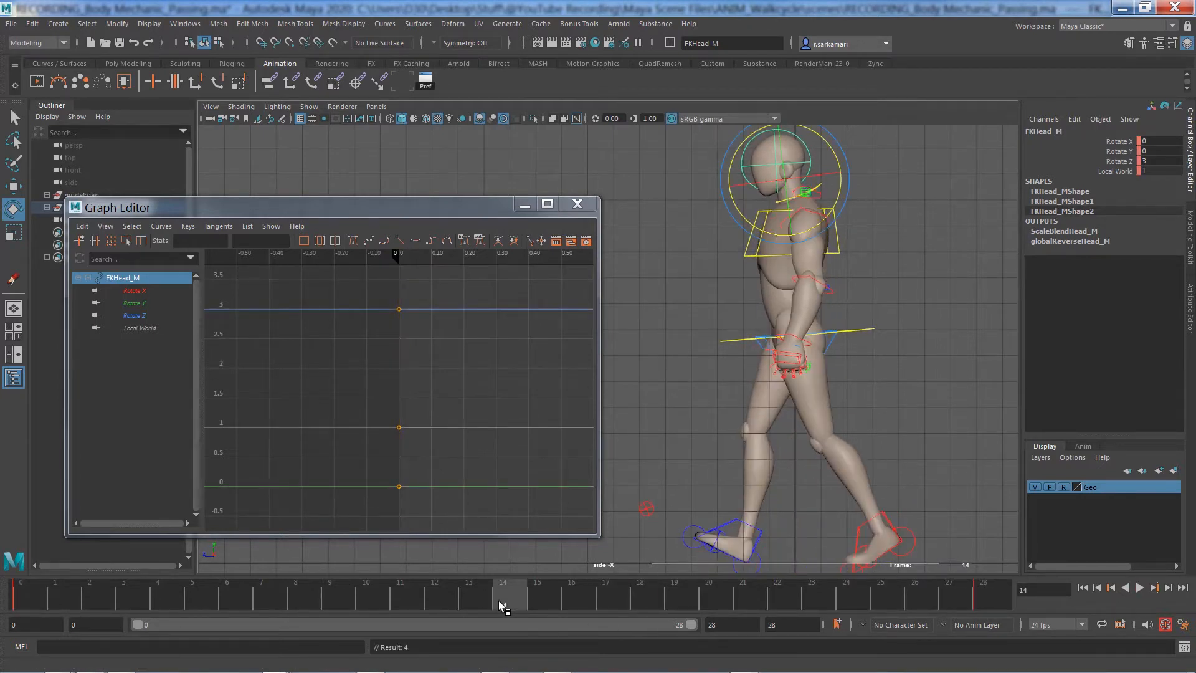
key(s)
click(263, 601)
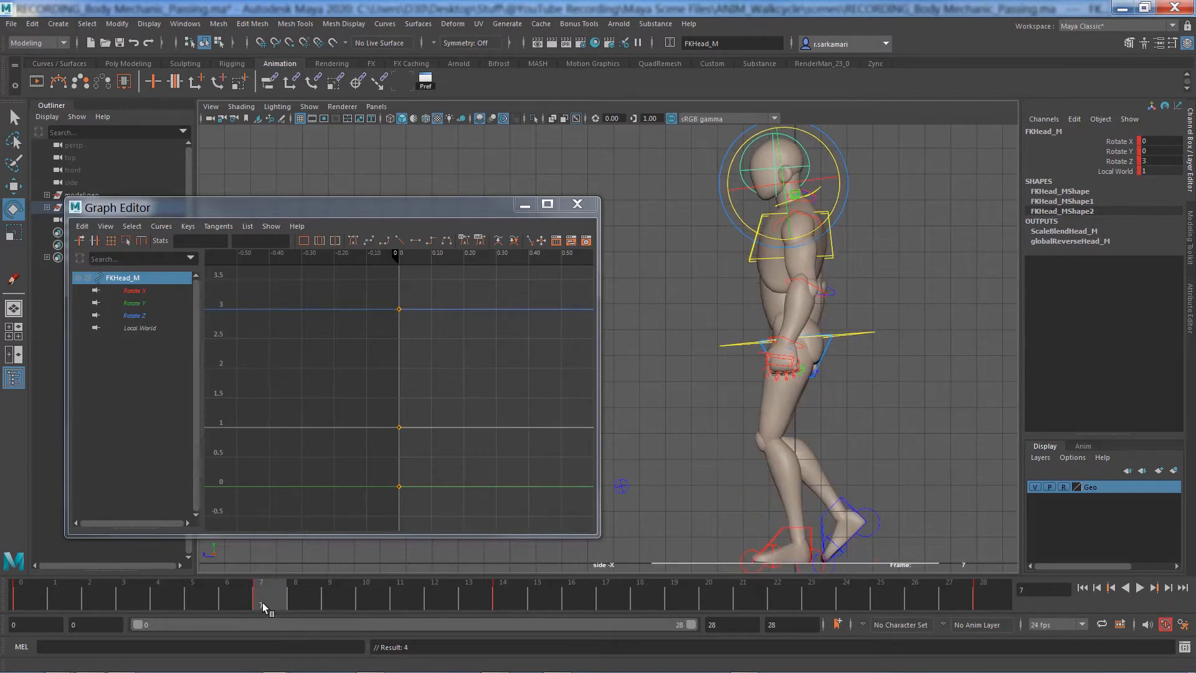
click(741, 597)
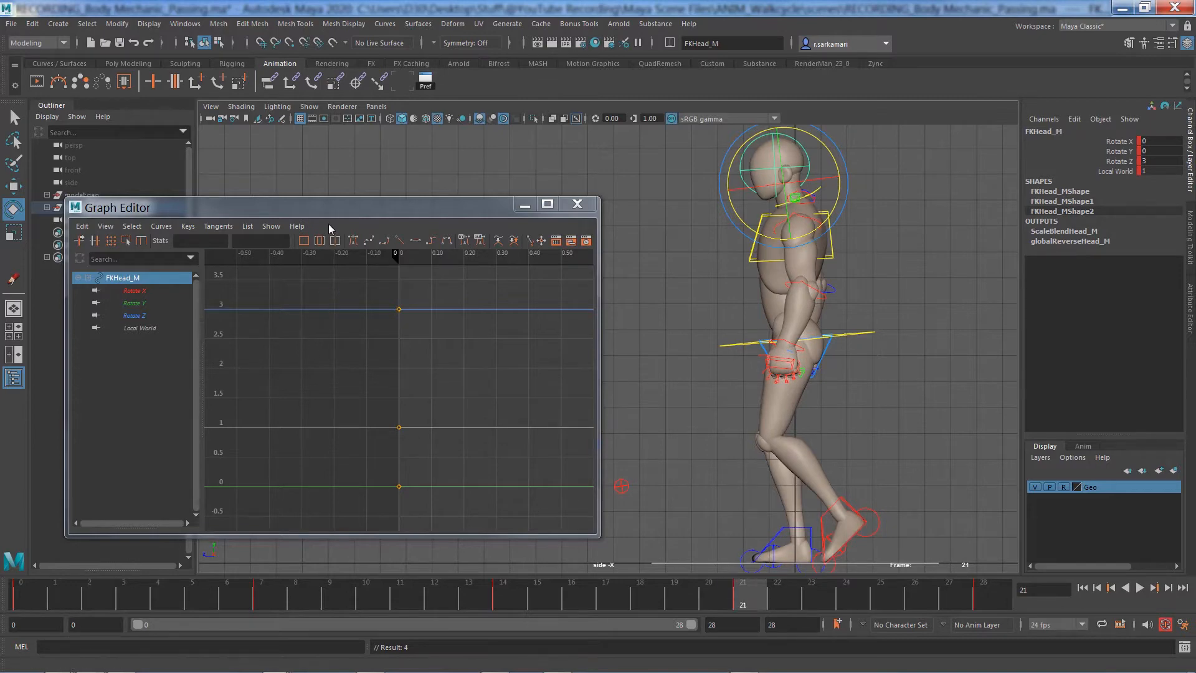
- Set pre and post infinity to Cycle on all FKHead_M curves and isolate the Rotate Z curve
key(f)
key(a)
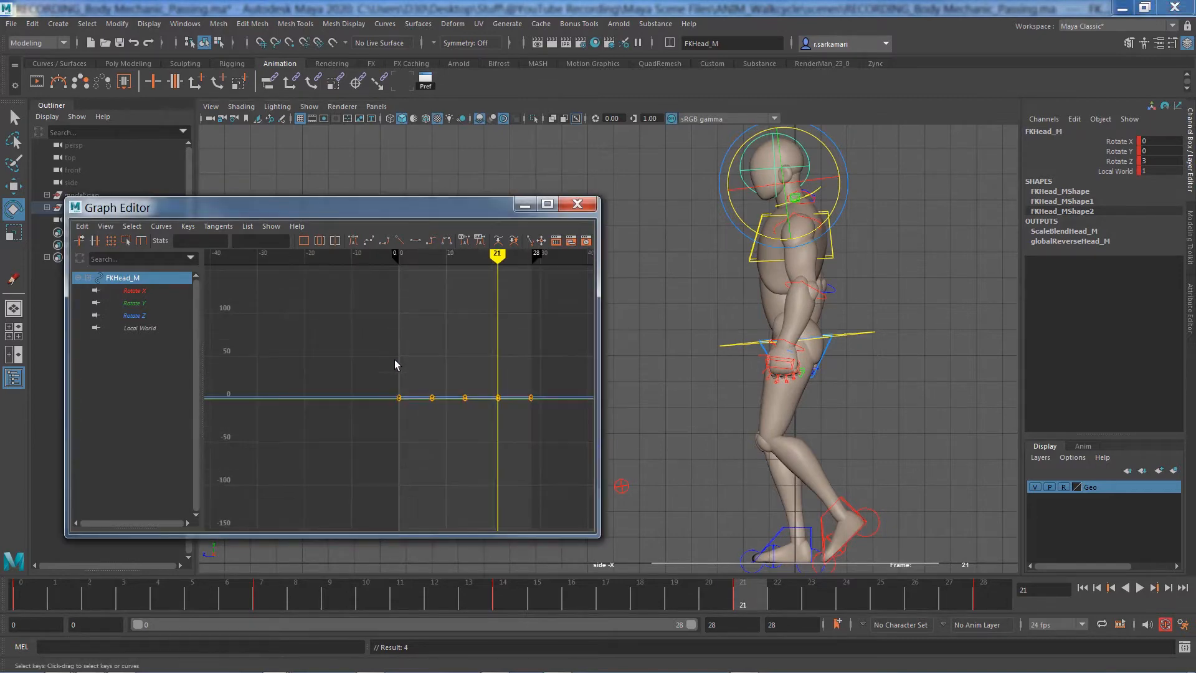
key(f)
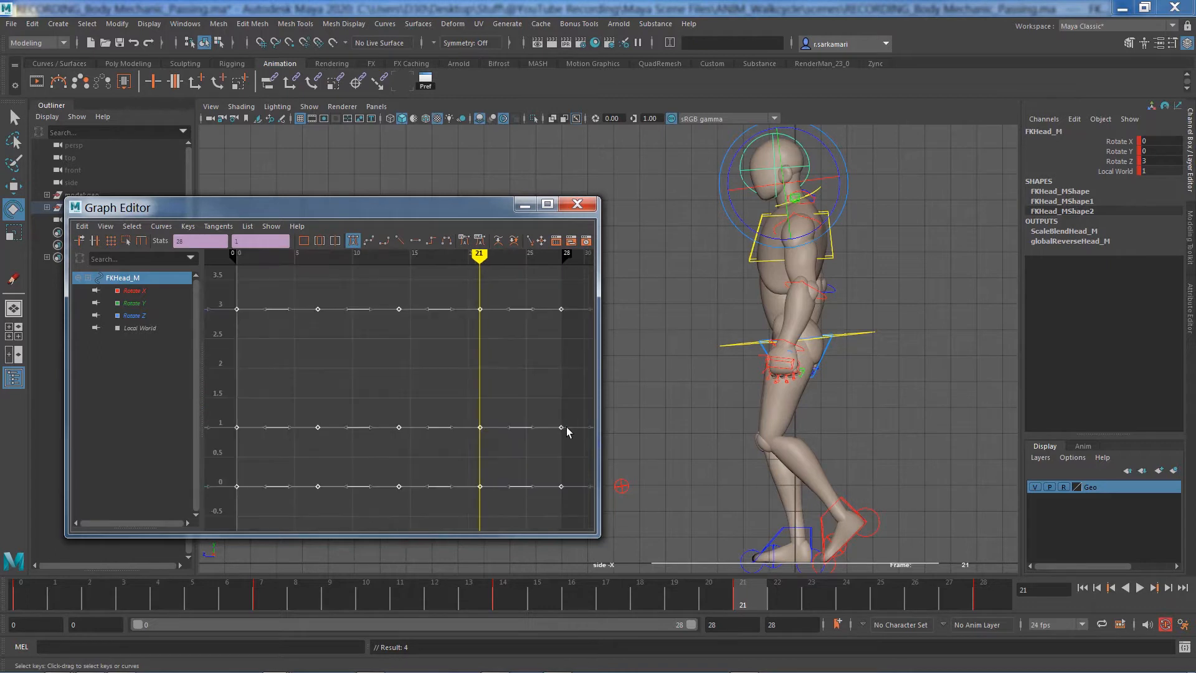
click(161, 226)
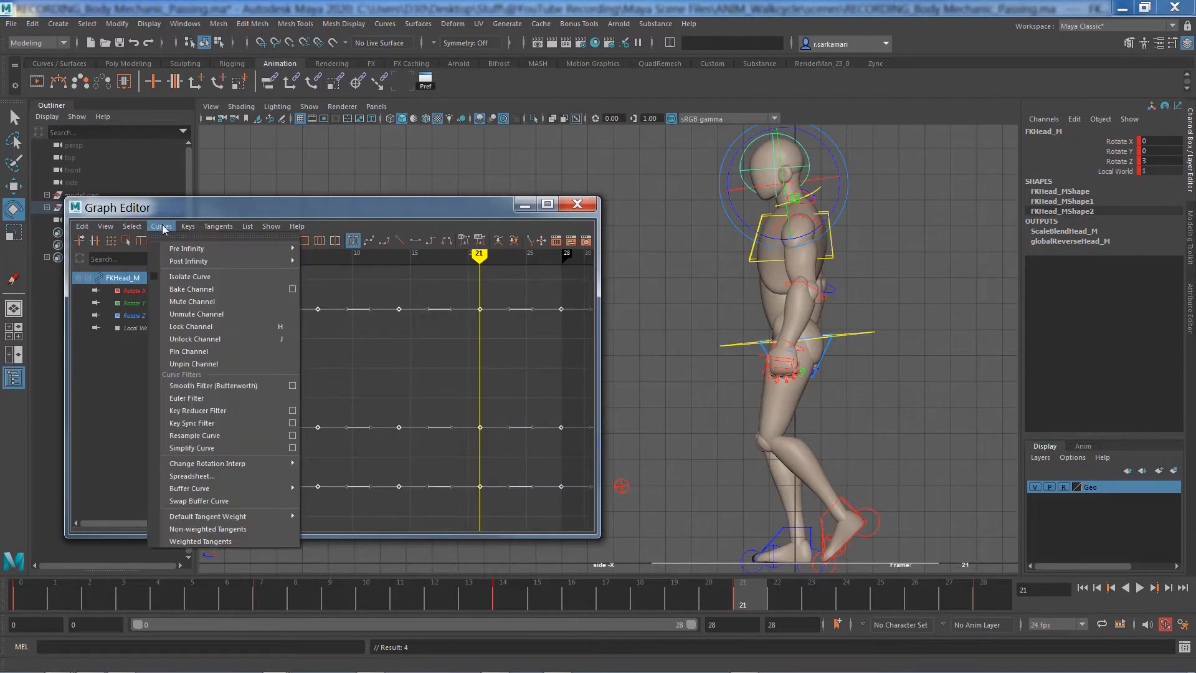
mouse_move(215, 247)
click(334, 248)
click(160, 226)
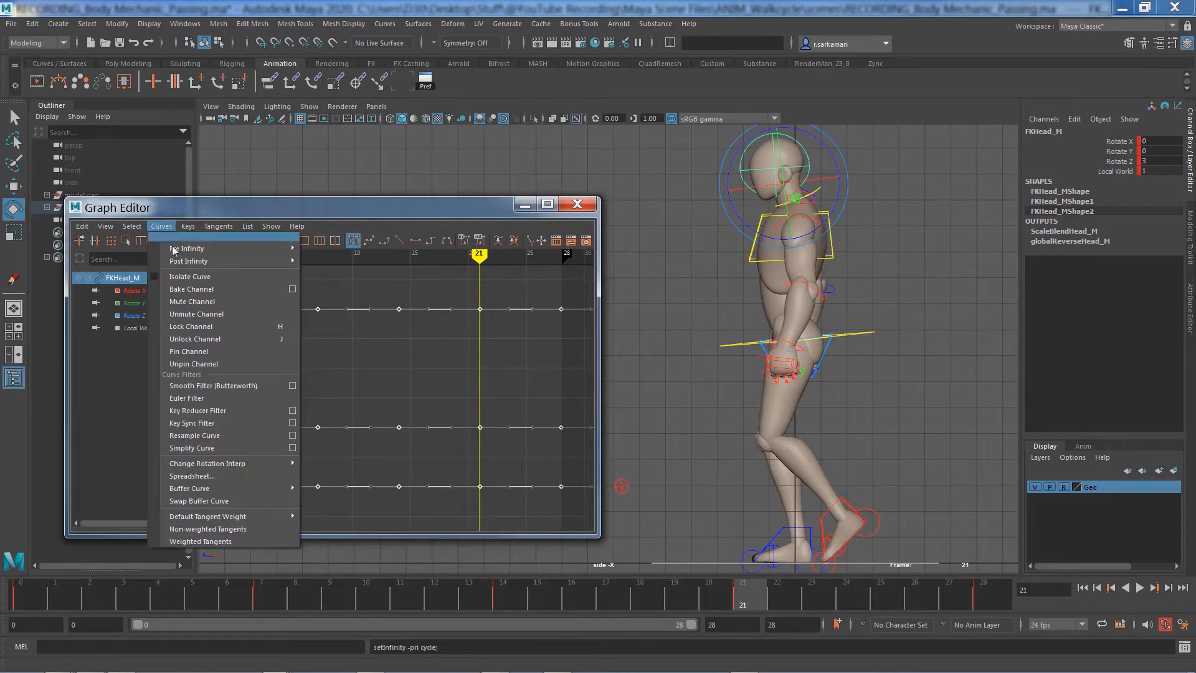
click(326, 261)
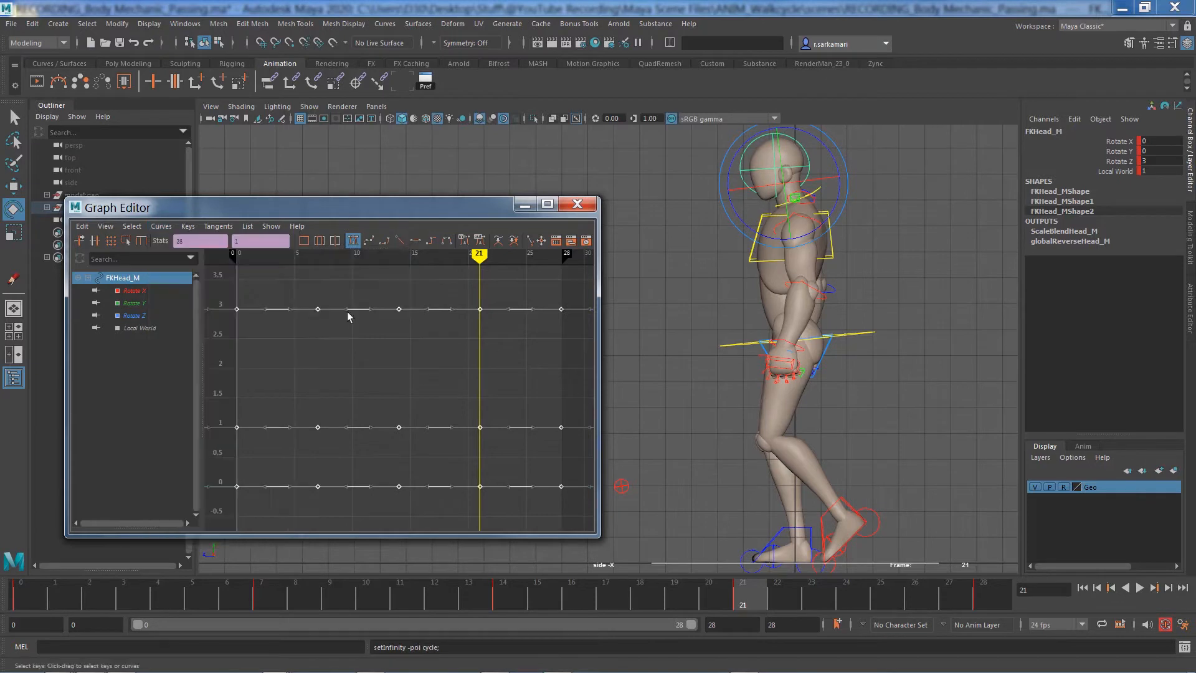
click(328, 397)
click(134, 316)
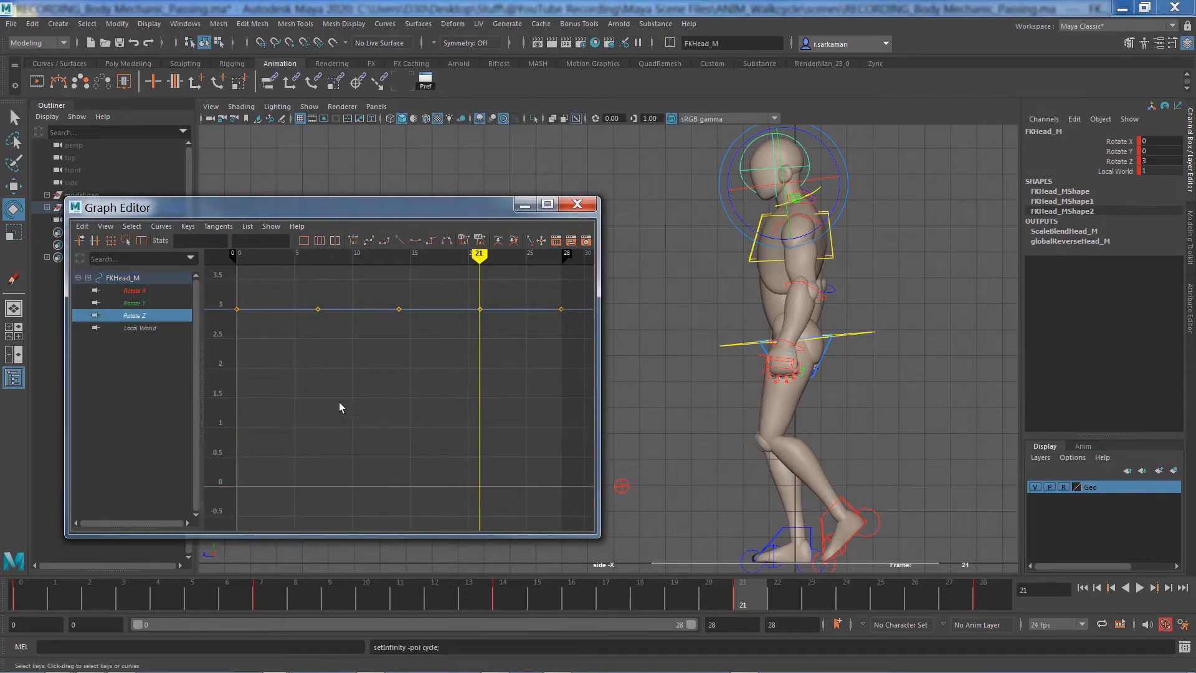
- Try rotating the head control about Z at frame 21 and undo the rotation
alt+middle_drag(438, 397, 429, 455)
drag(729, 170, 720, 186)
key(ctrl+z)
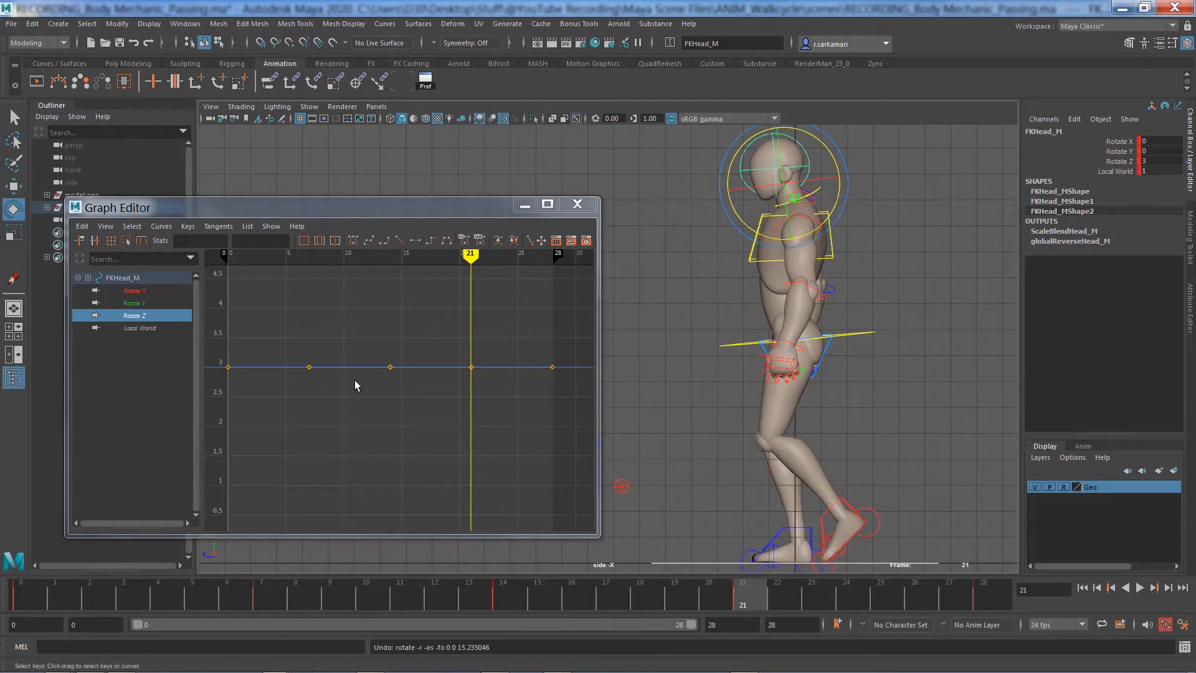
- Set FKHead_M's Rotate Z keys at frames 7 and 21 to 4
drag(300, 346, 324, 390)
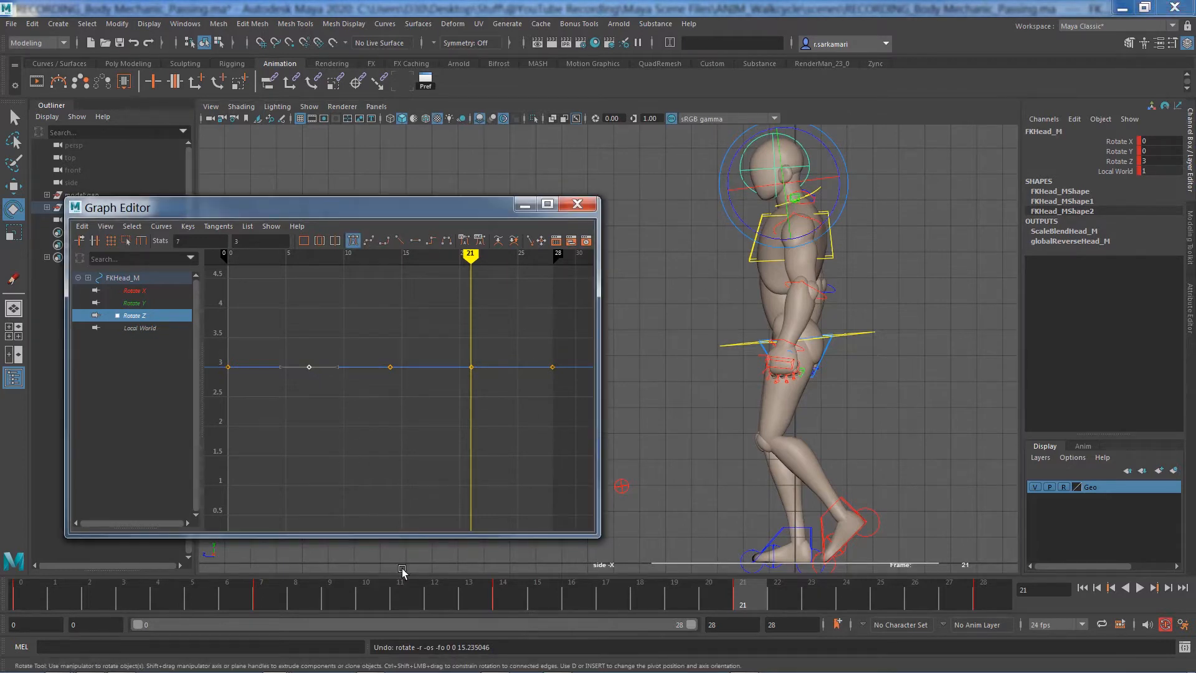
shift+drag(459, 358, 485, 387)
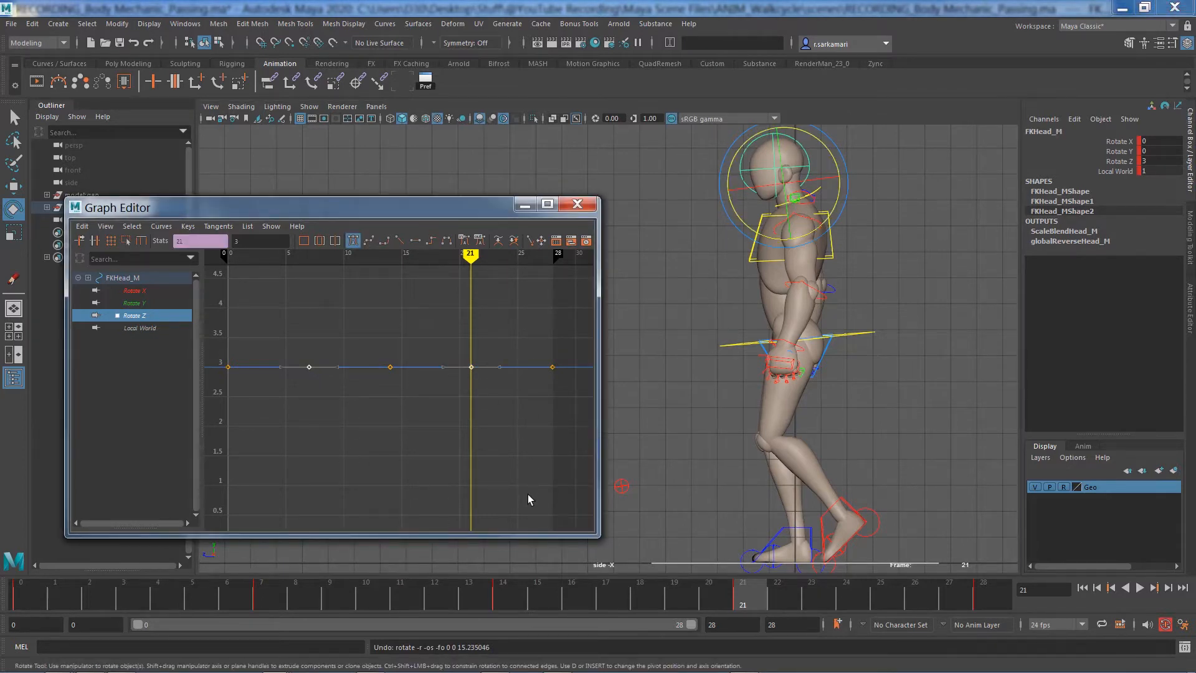
key(w)
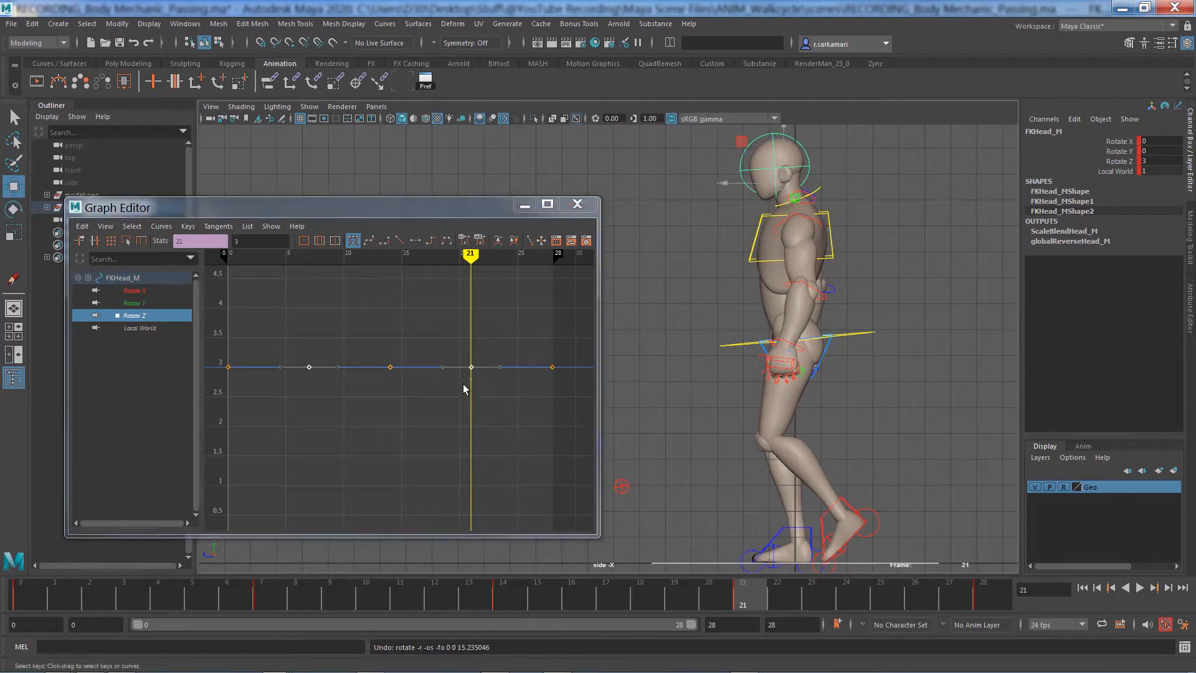
middle_drag(468, 368, 478, 267)
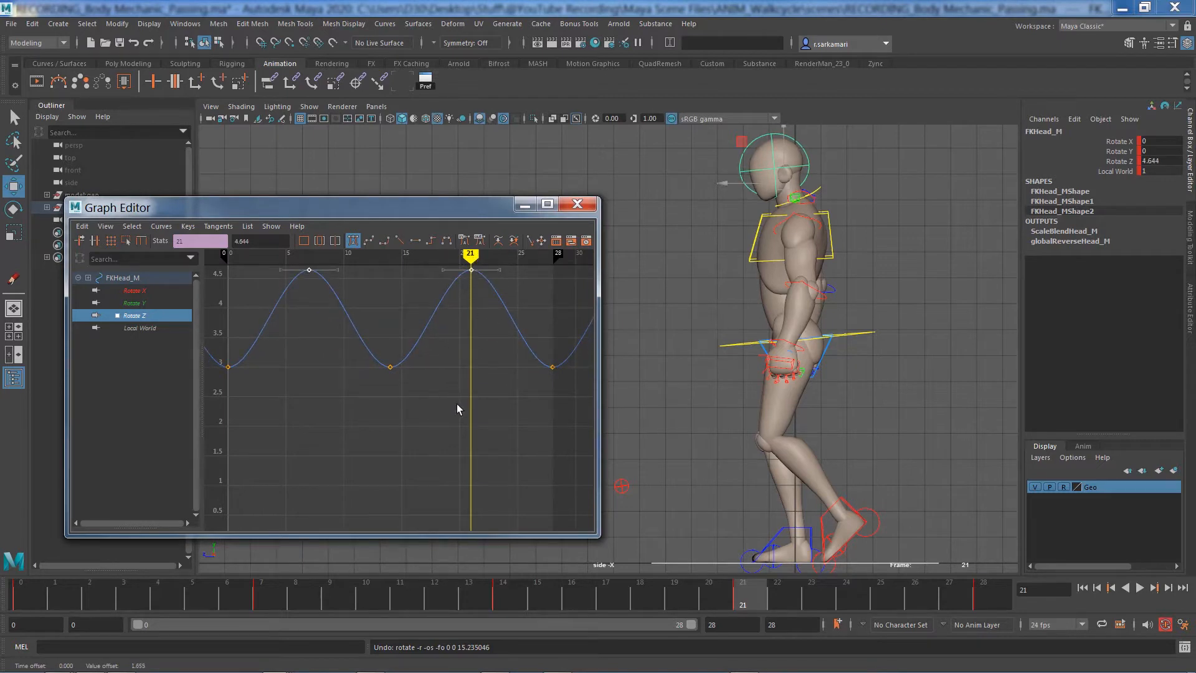
alt+middle_drag(457, 405, 450, 450)
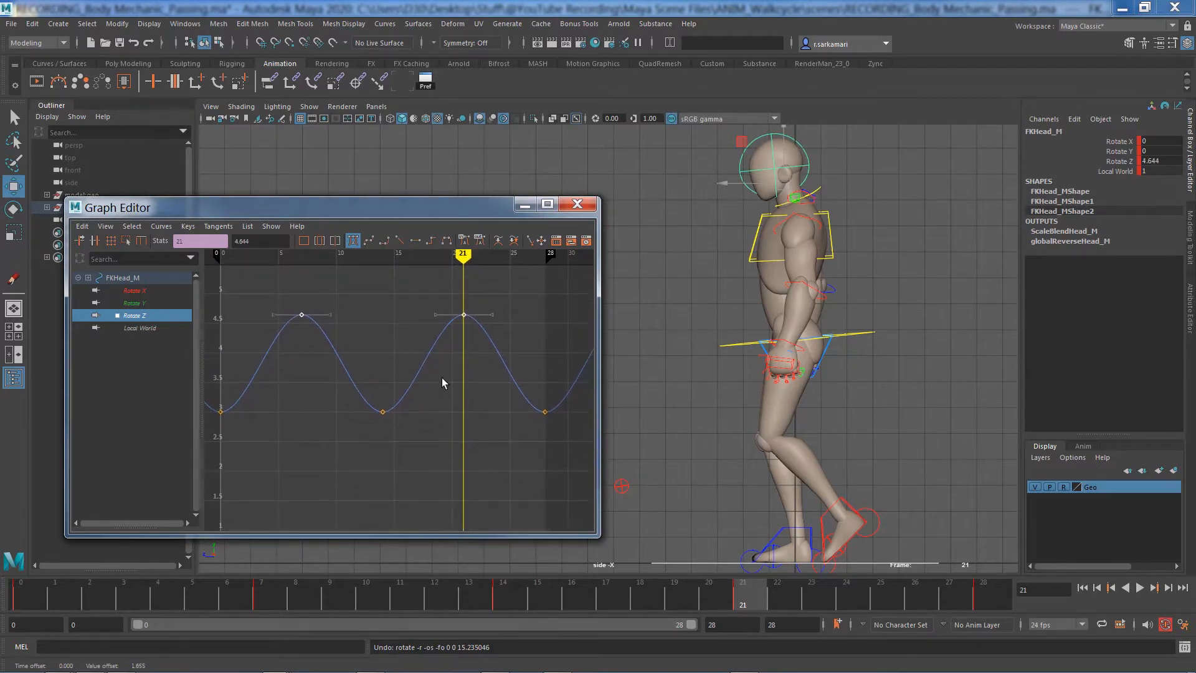
click(261, 242)
text(4)
key(Return)
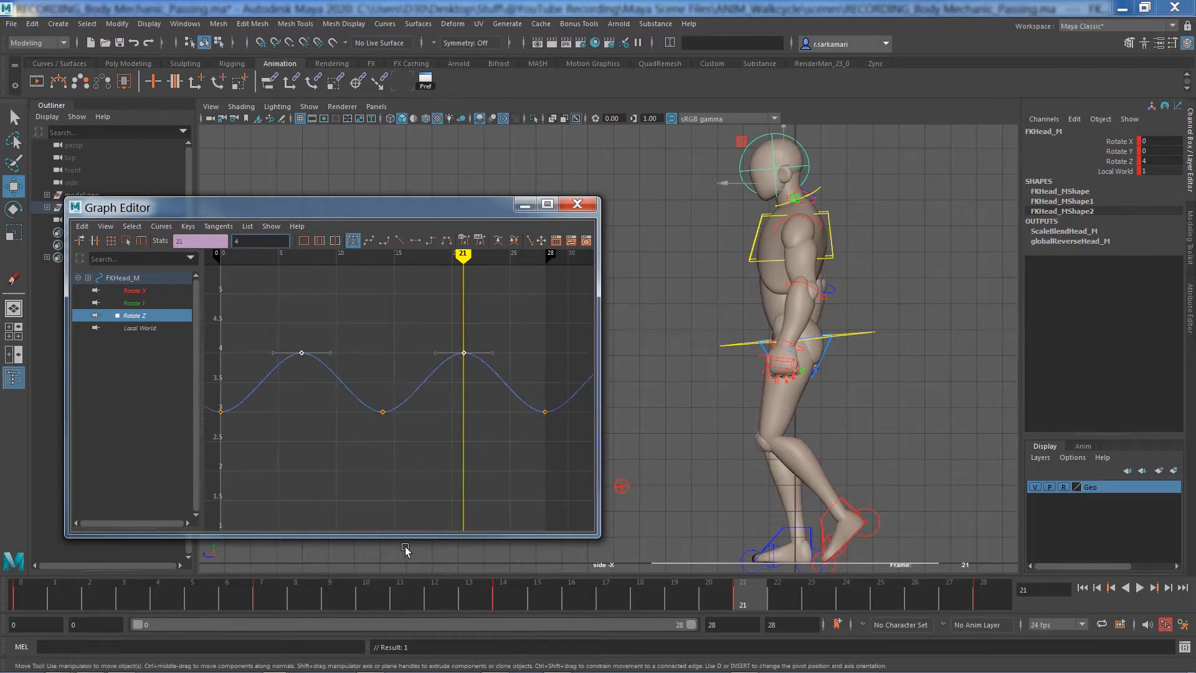
- Shift all of FKHead_M's Rotate Z keys four frames forward so the first key lands on frame 4
mouse_move(40, 599)
mouse_down()
mouse_move(208, 600)
mouse_move(174, 597)
mouse_up()
scroll(360, 483, down, 5)
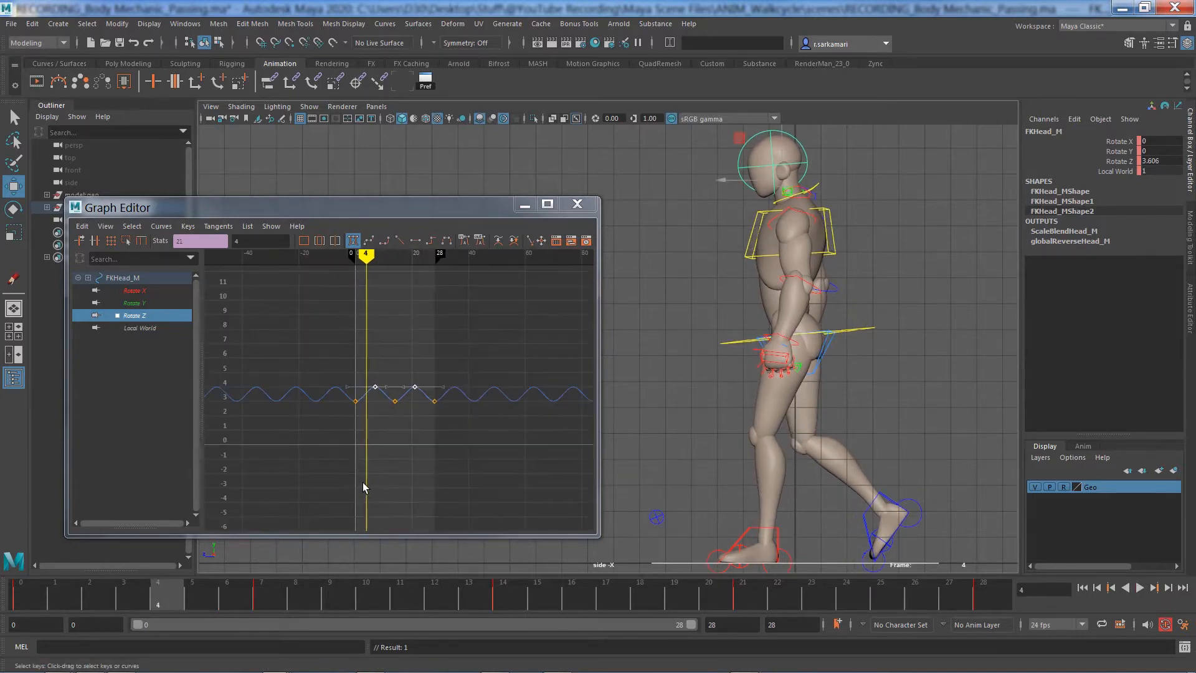
drag(297, 342, 479, 464)
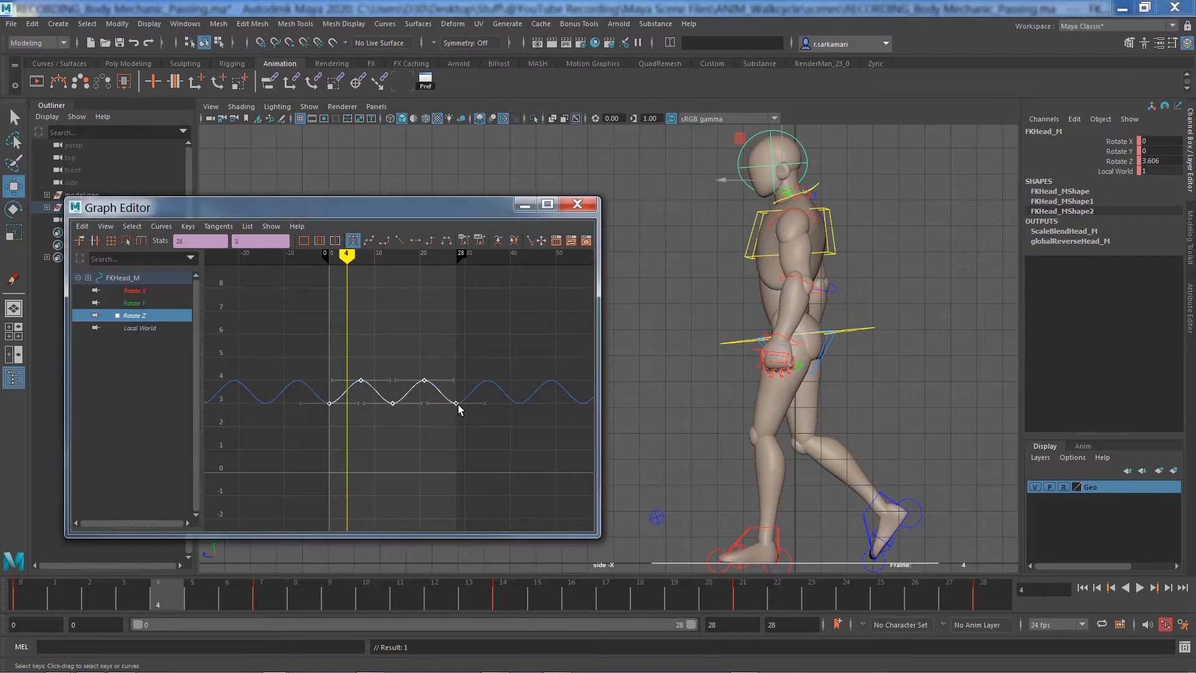
shift+middle_drag(460, 403, 479, 405)
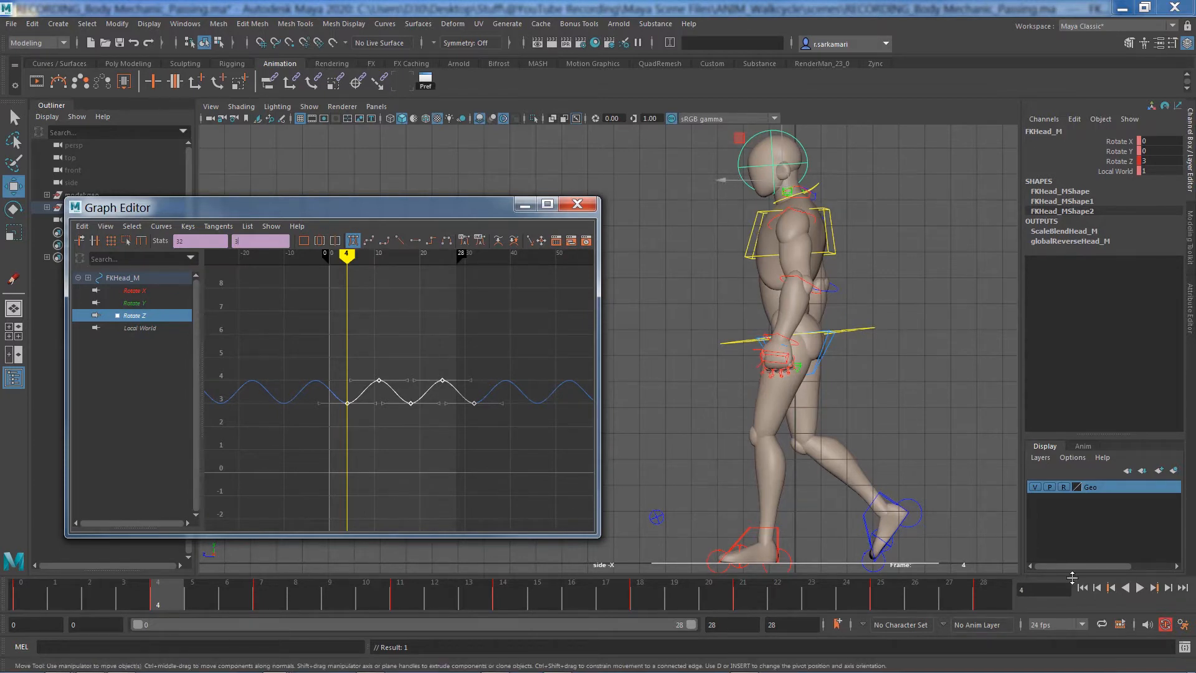
- Hide the NURBS curves in the side viewport and play the walk cycle from the start
click(1085, 590)
click(344, 109)
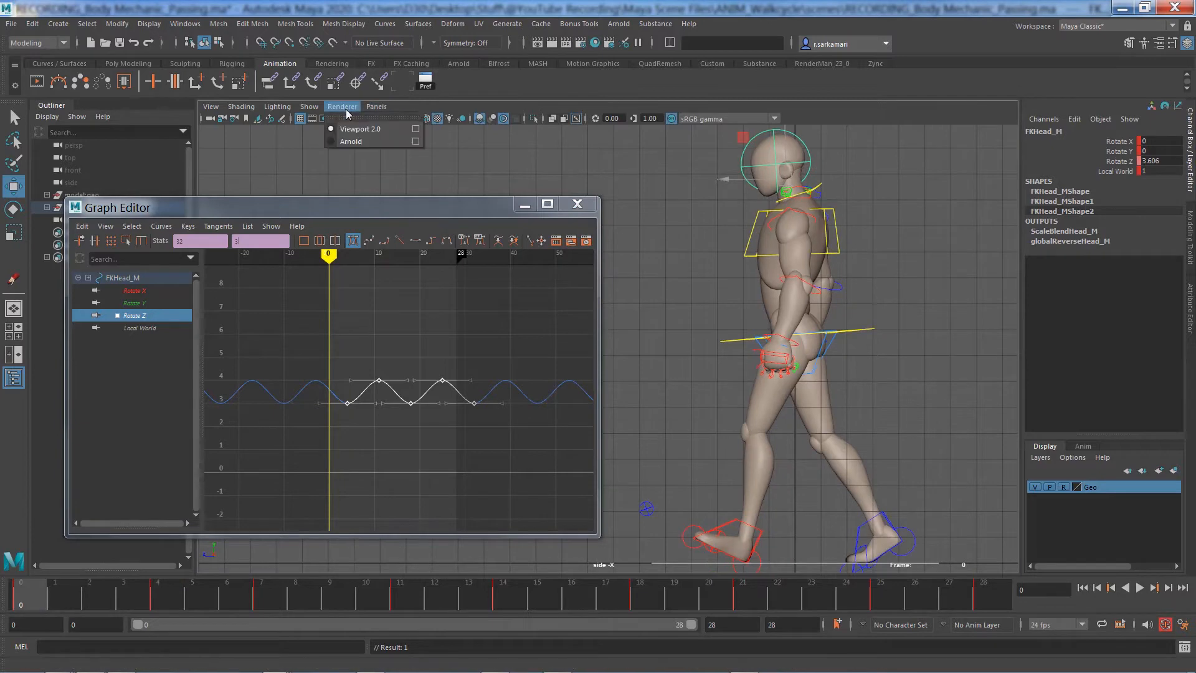
mouse_move(310, 109)
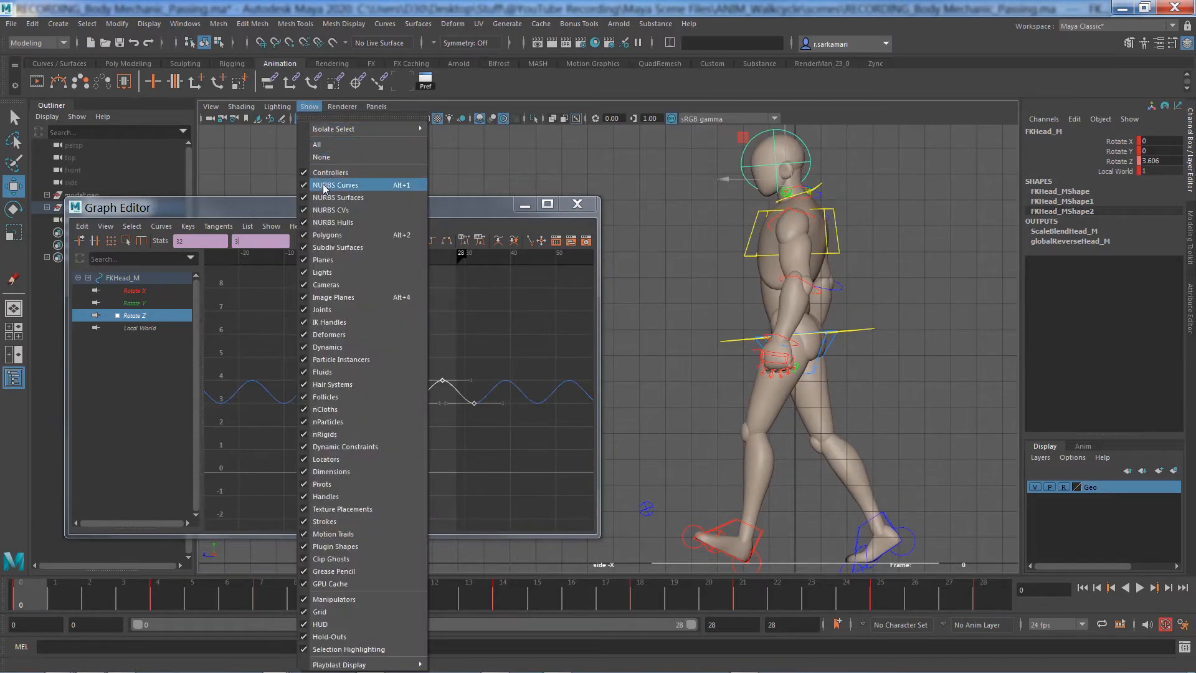
click(323, 187)
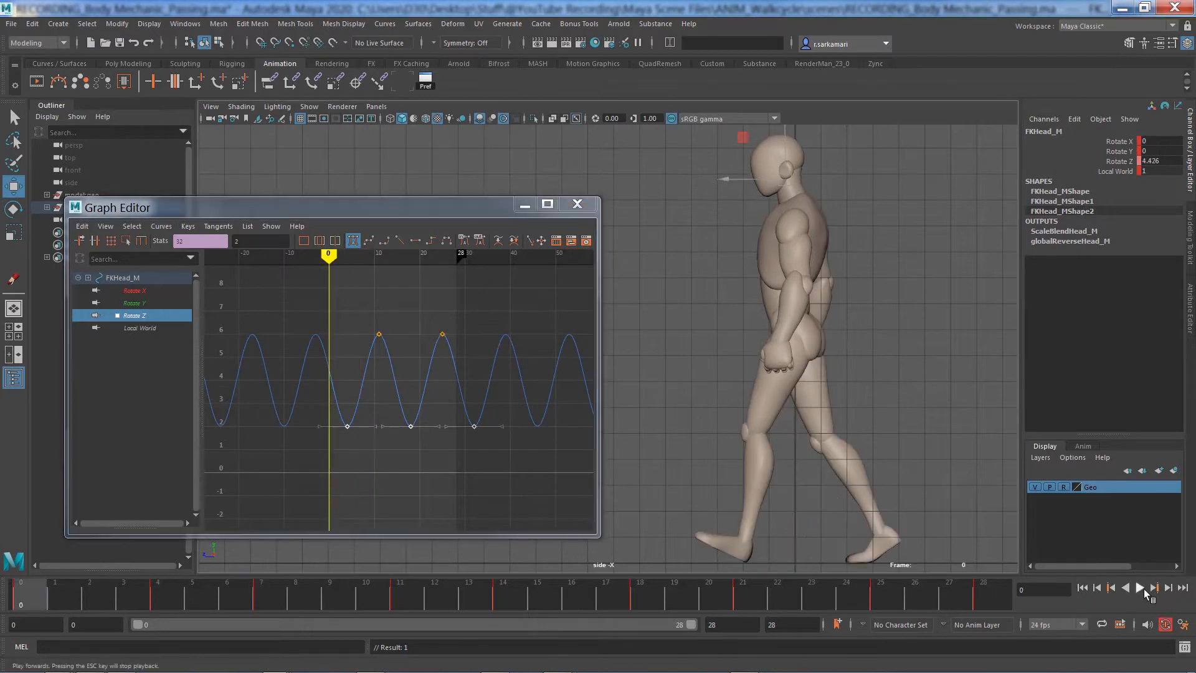
click(1144, 593)
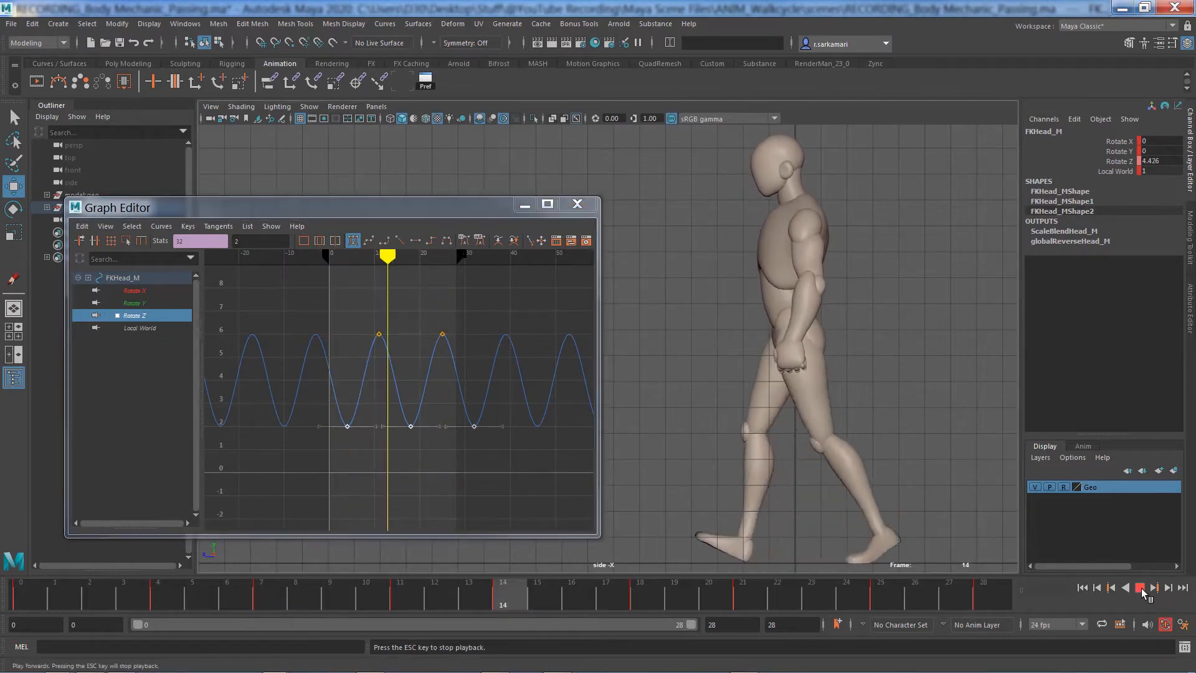
click(1140, 588)
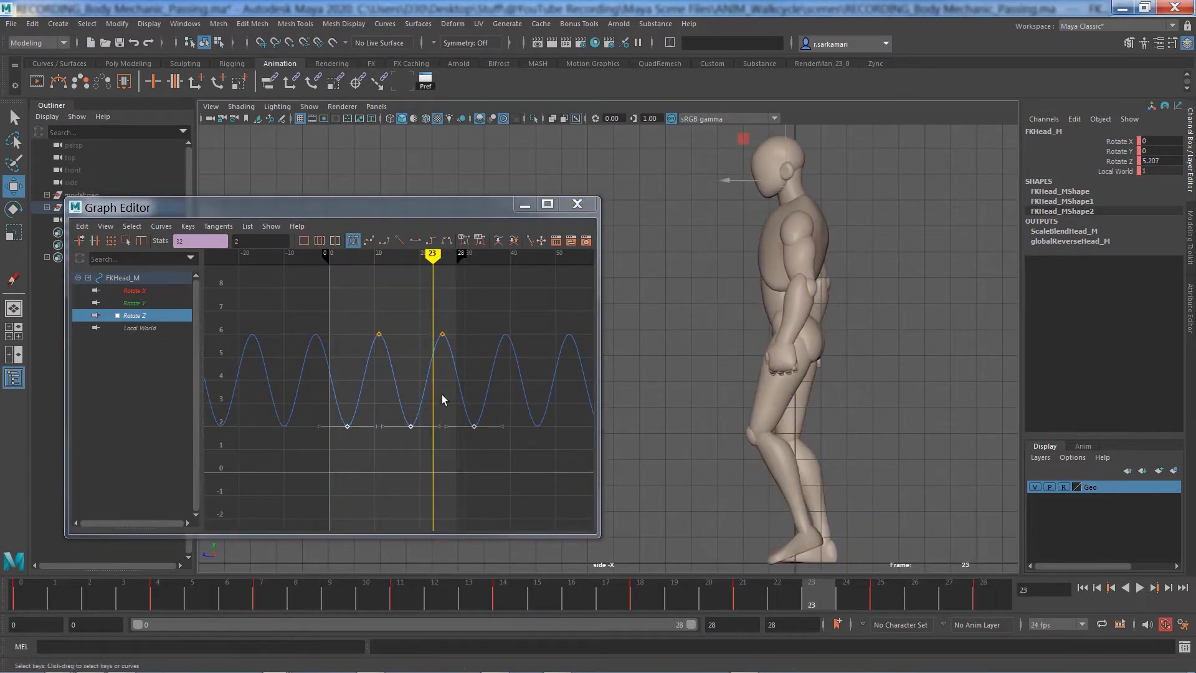
- Set FKHead_M's Rotate Z keys at frames 11 and 25 to 5 and play the walk cycle from the start
drag(333, 323, 527, 369)
drag(257, 241, 190, 236)
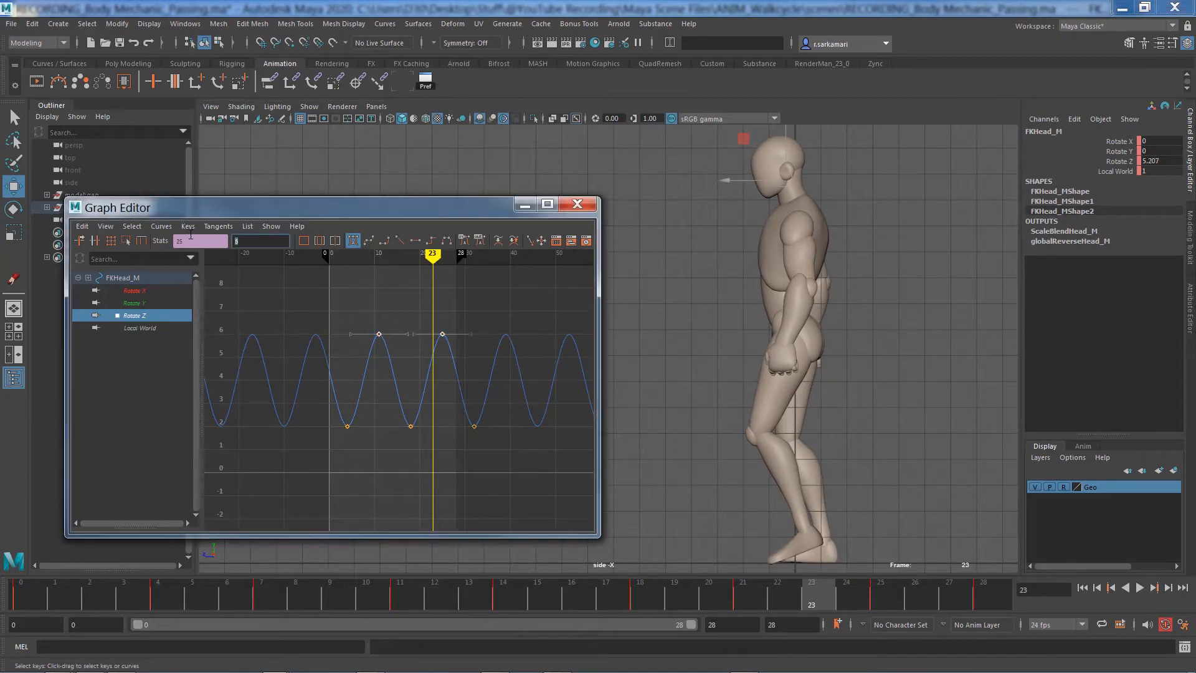
text(5)
key(Return)
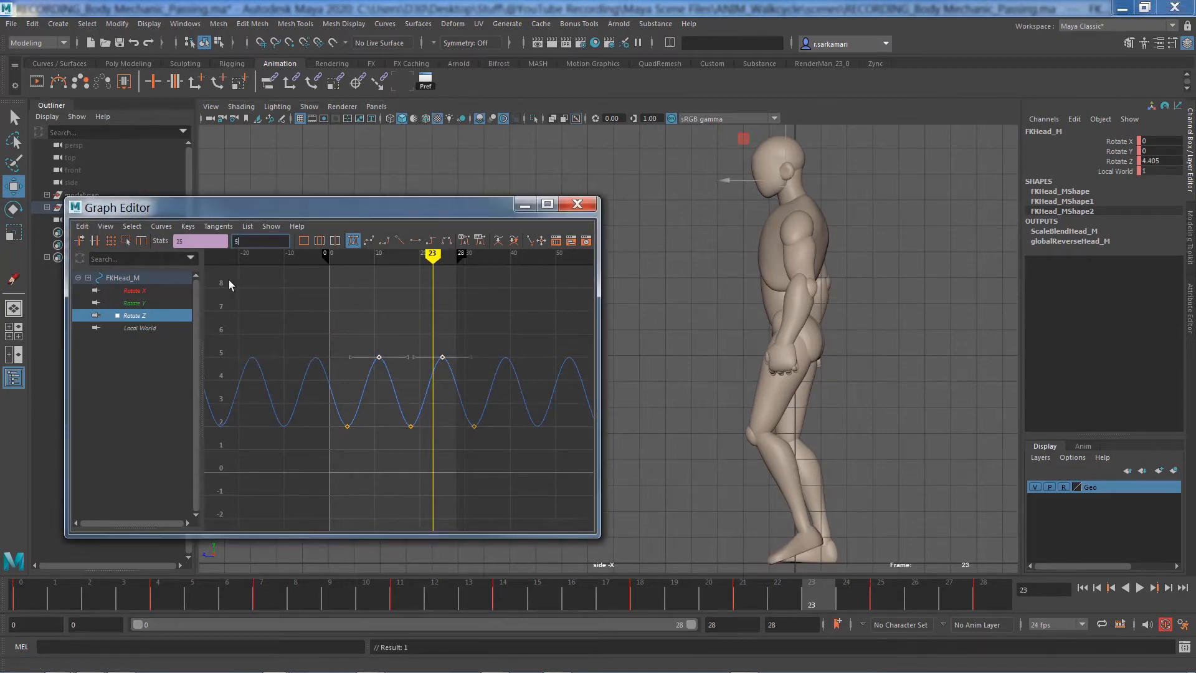
click(1084, 589)
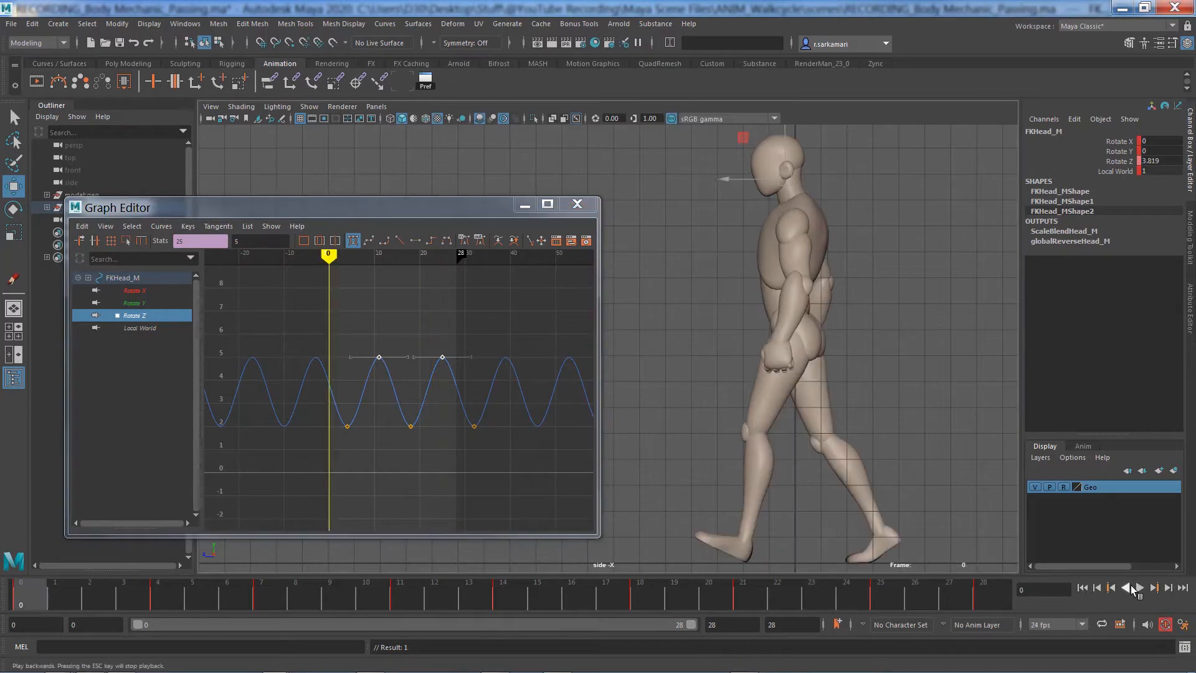
click(1140, 588)
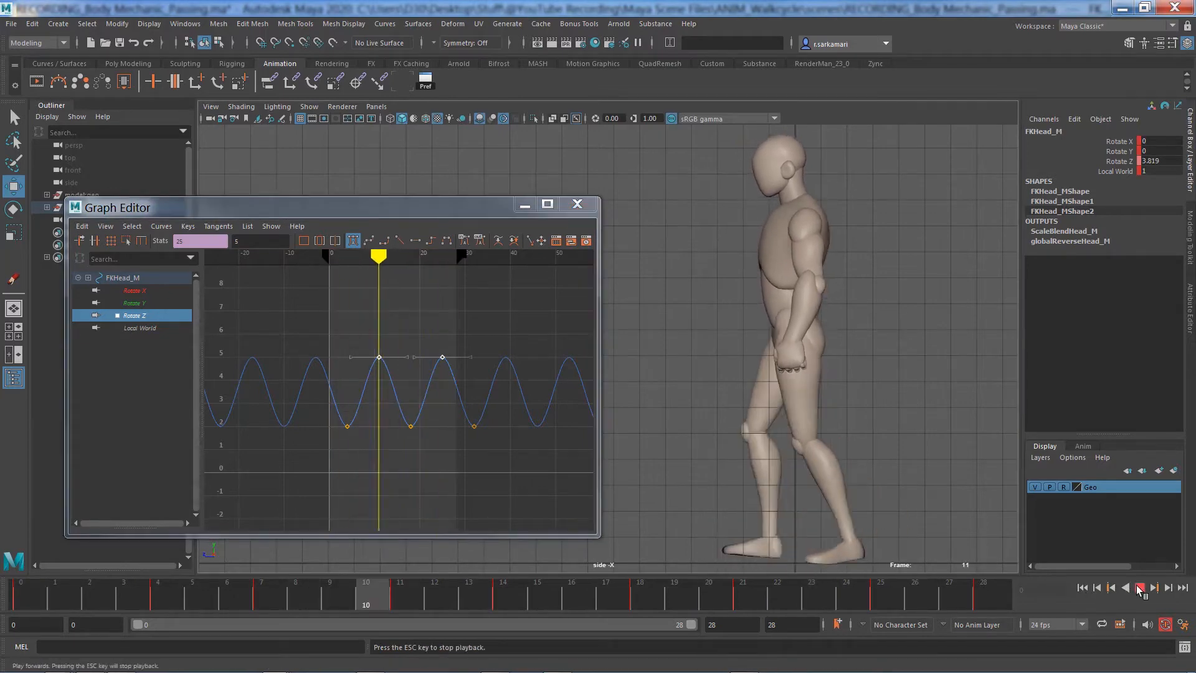
click(1141, 588)
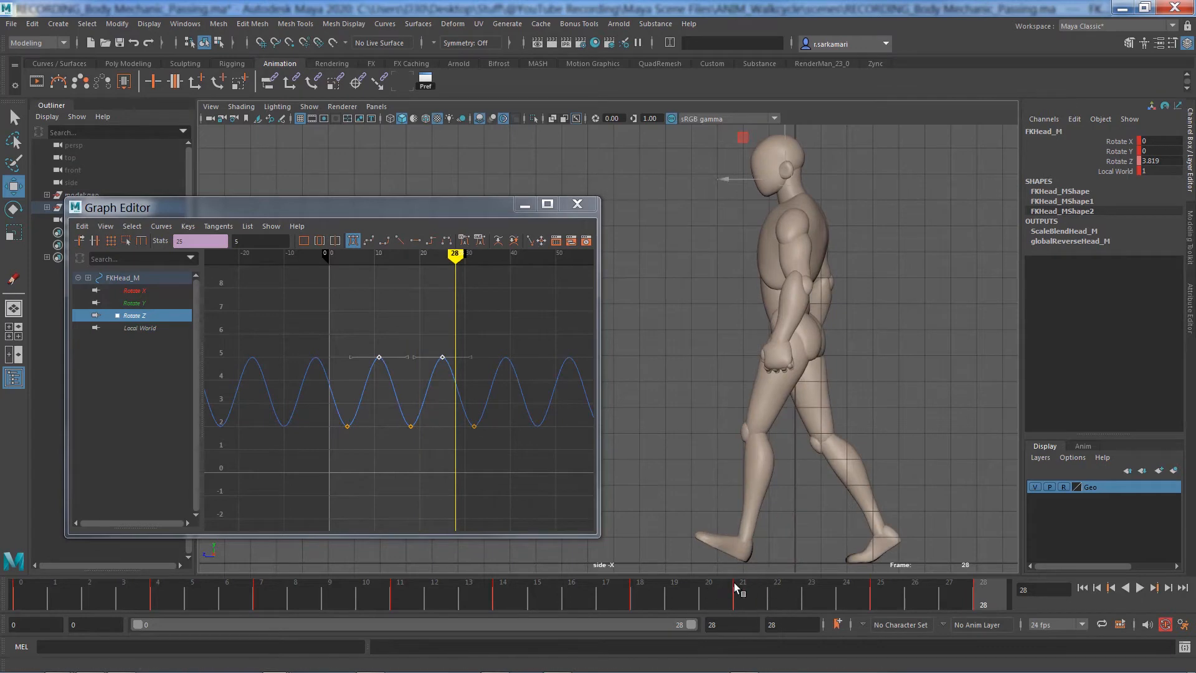
- Set the playback range to end at frame 27 and play the walk cycle
click(723, 623)
text(27)
key(Return)
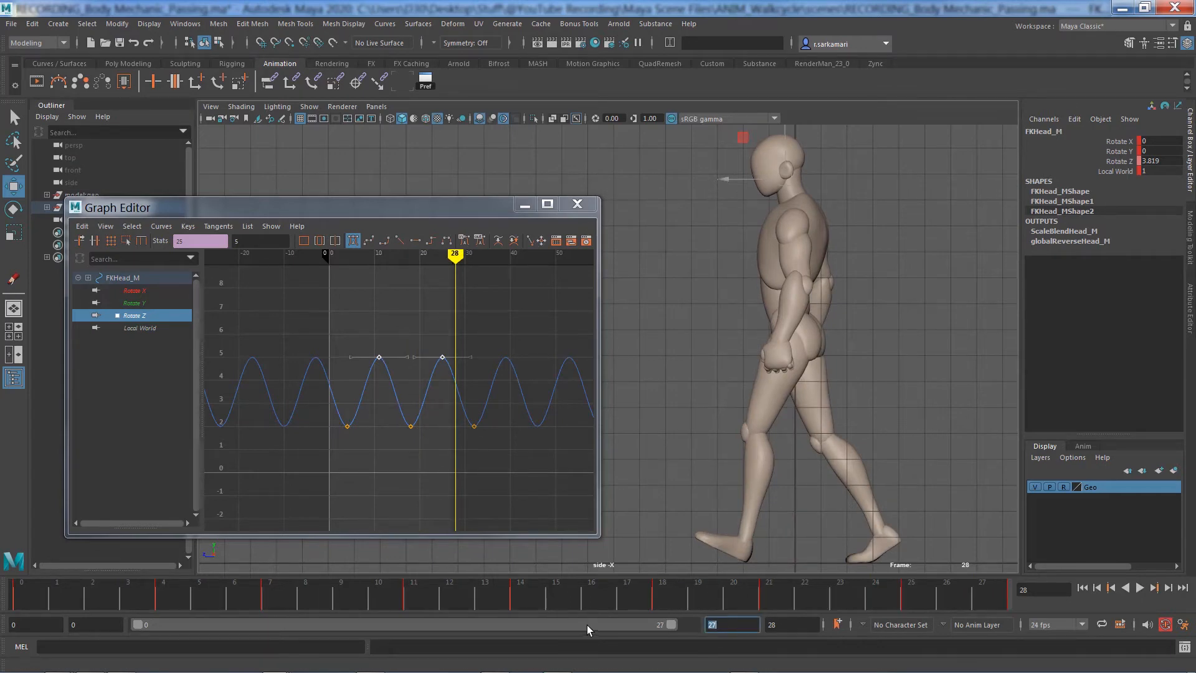
click(1099, 589)
click(1139, 589)
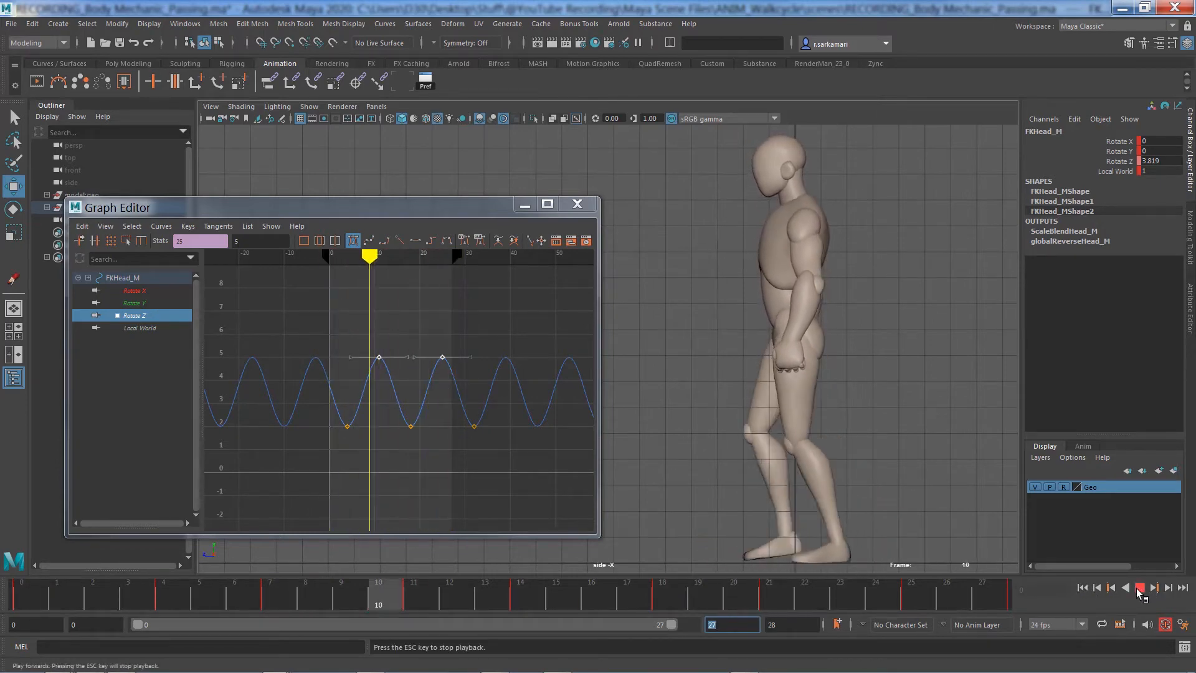
click(1140, 588)
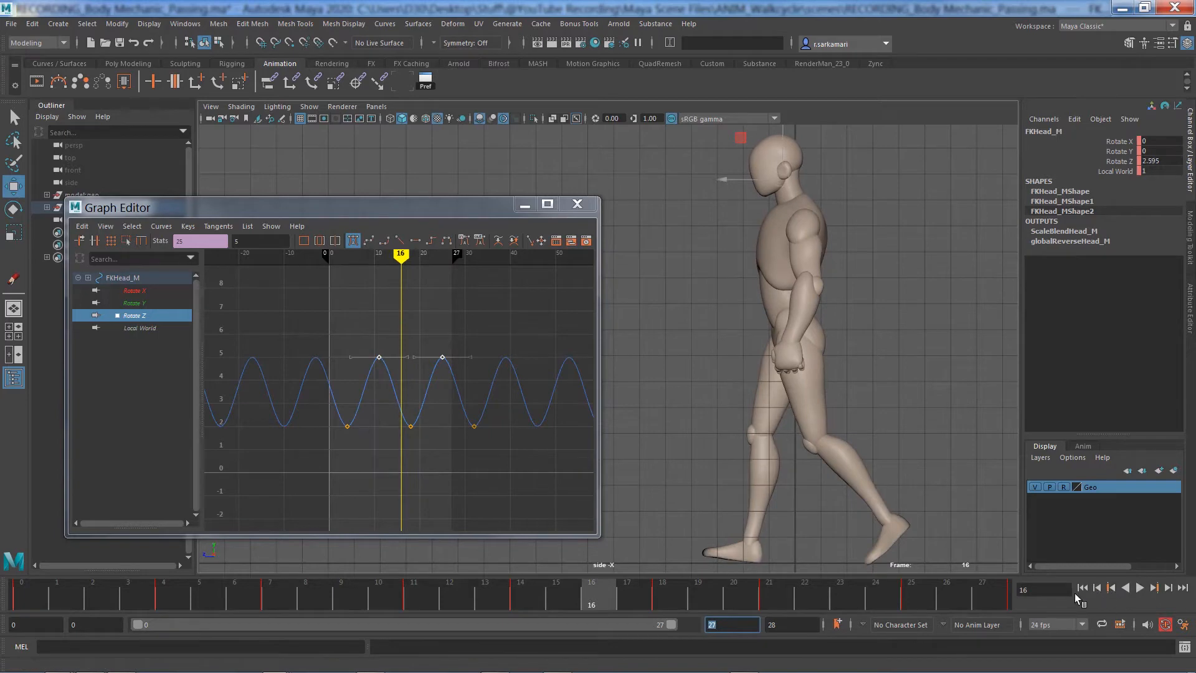
- Return to the first frame and show the NURBS curves again in the side viewport
click(1083, 588)
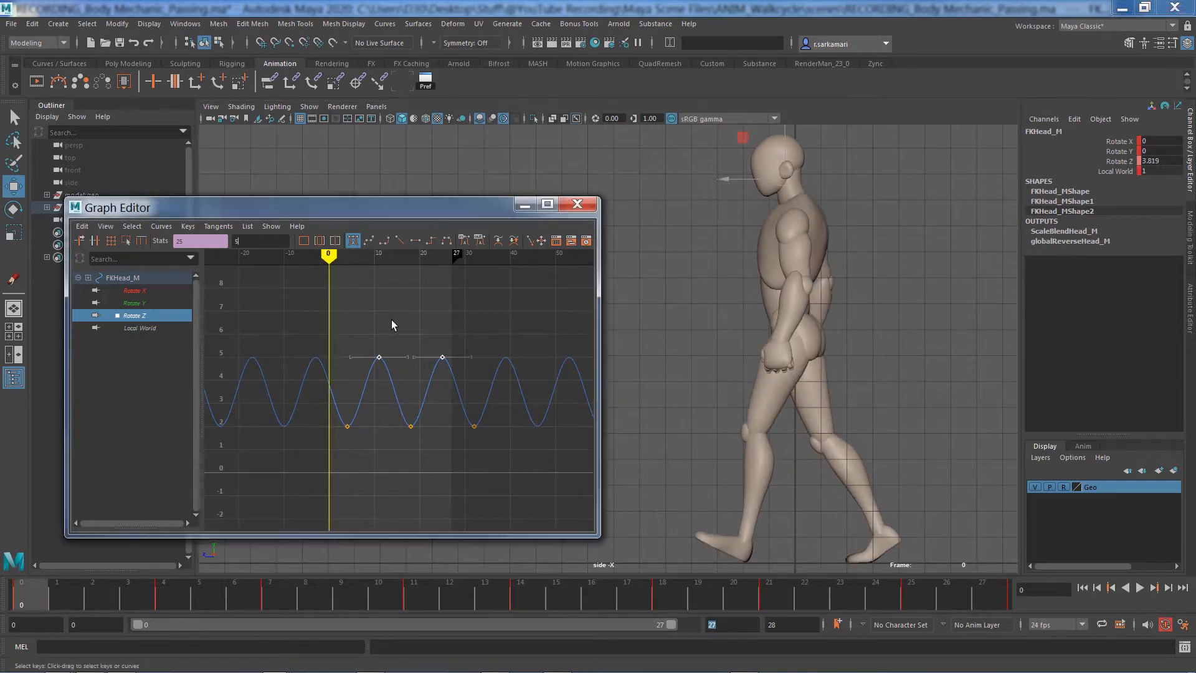
drag(347, 321, 473, 421)
drag(410, 440, 333, 426)
click(427, 474)
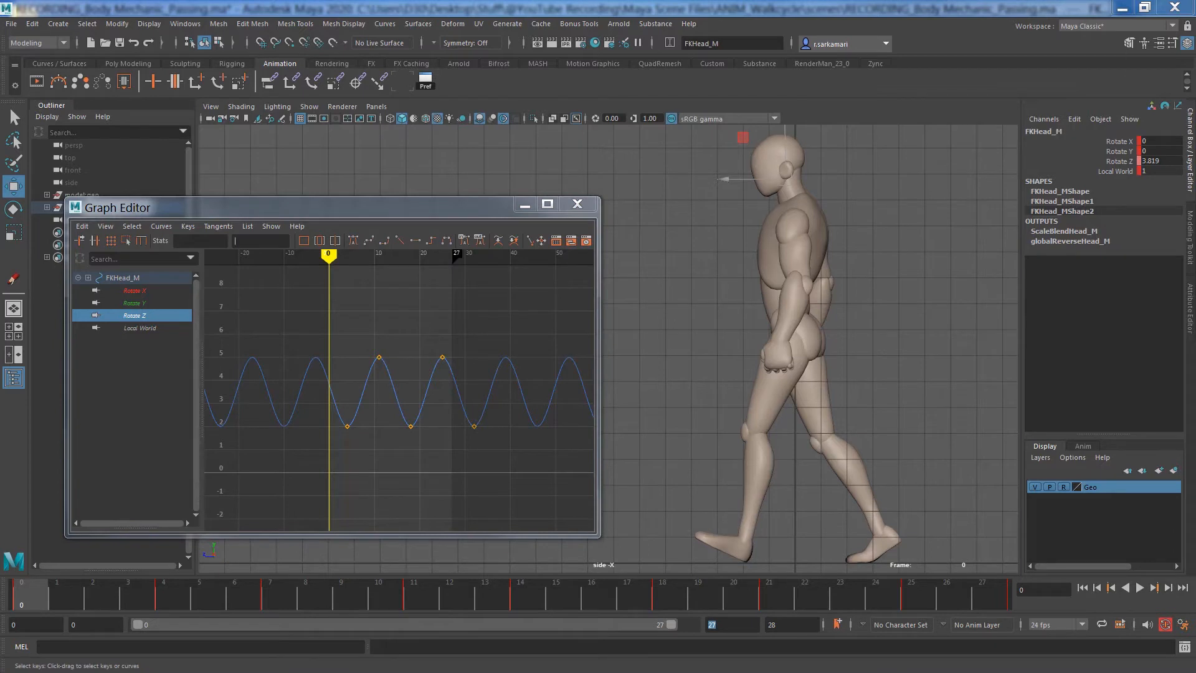
click(309, 106)
click(315, 185)
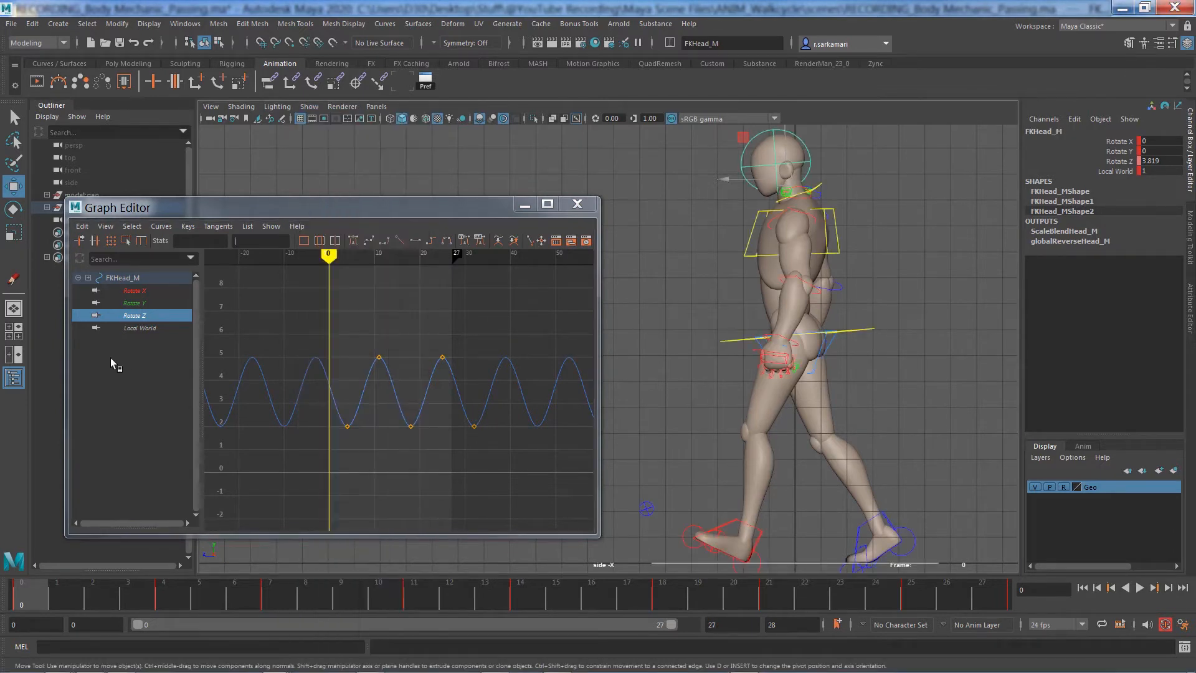
- Try rotating the head control FKHead_M about 12 degrees around its Y axis in the side view, and undo it
click(133, 291)
click(683, 244)
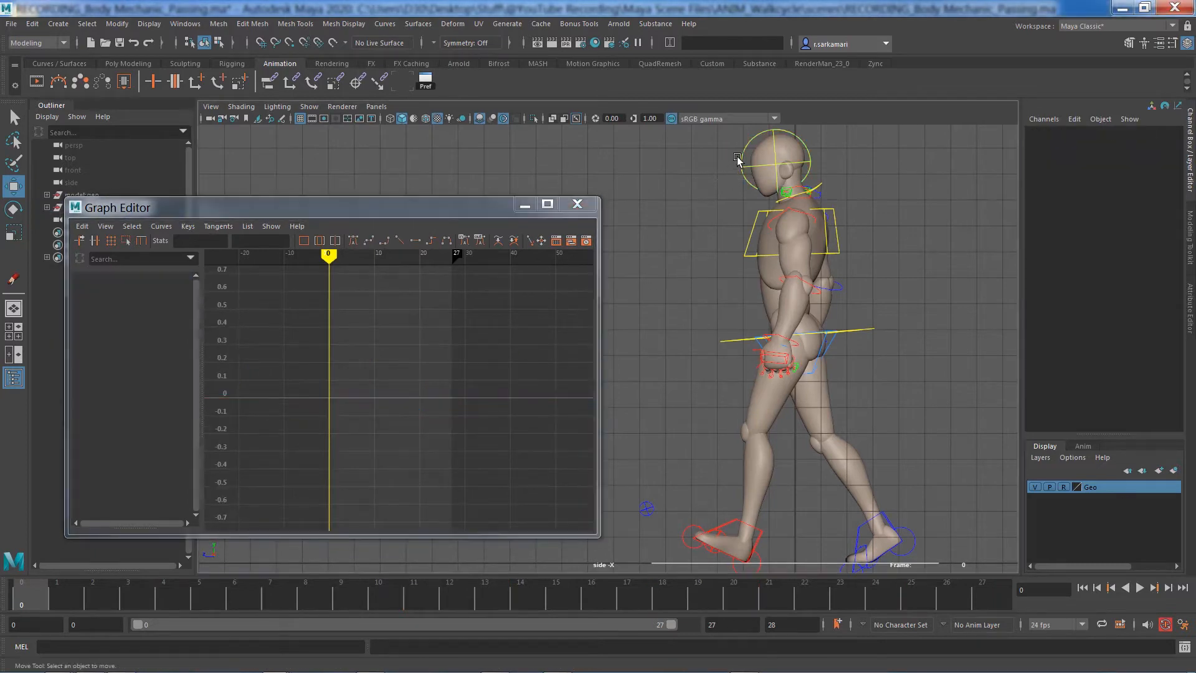
click(745, 155)
key(e)
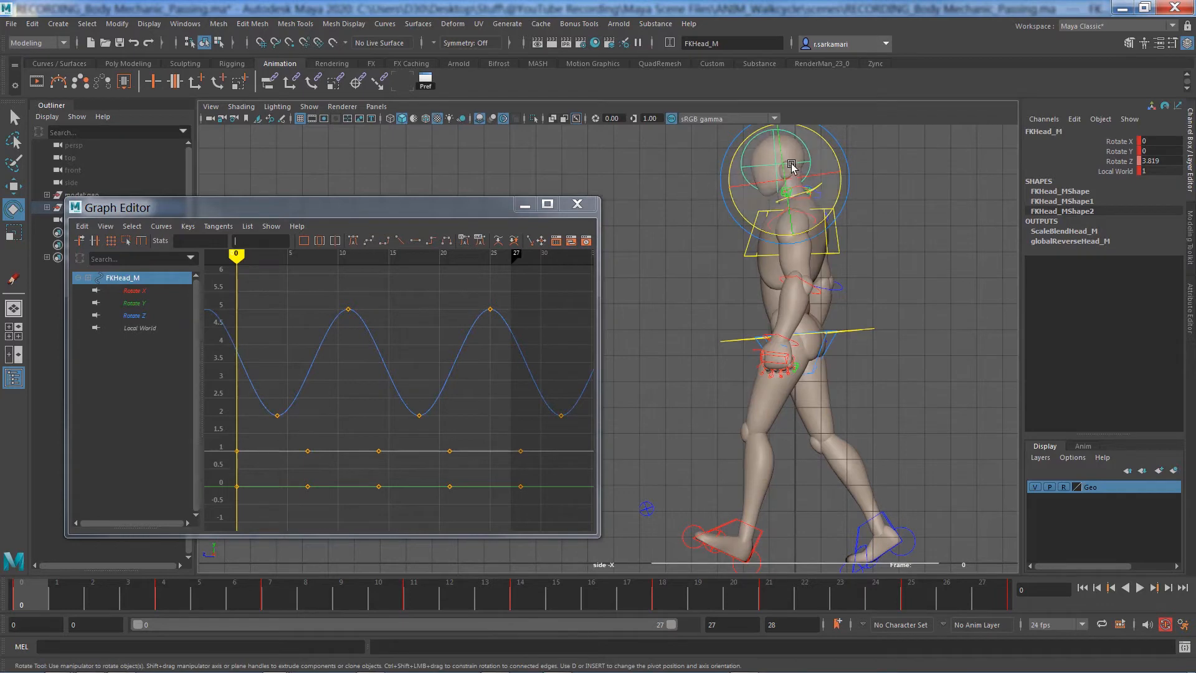
drag(788, 165, 779, 146)
key(ctrl+z)
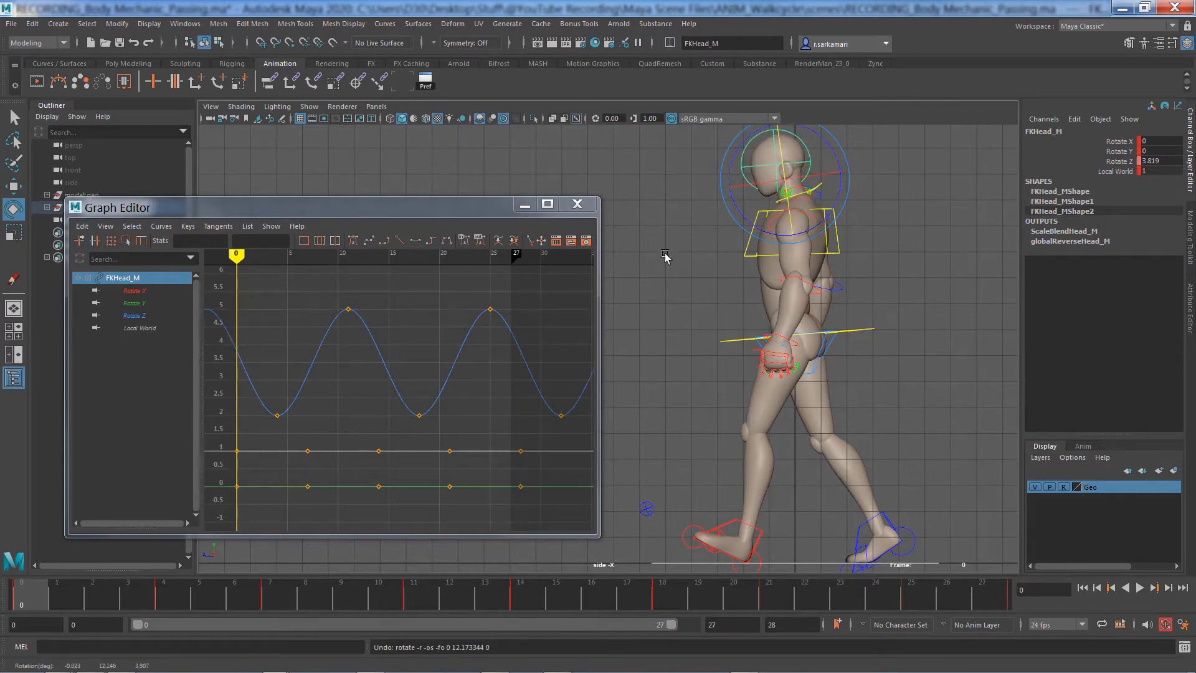
- Switch the viewport from the side view to the front view
click(681, 294)
key(space)
drag(680, 297, 680, 327)
click(702, 185)
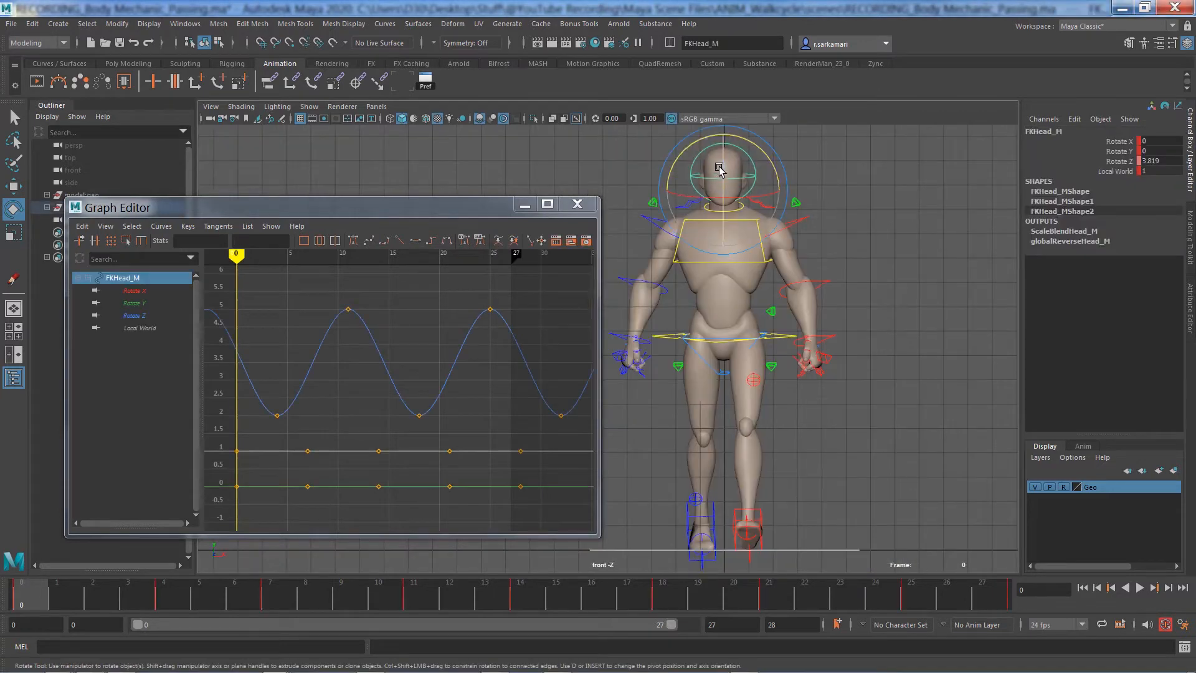
- Try rotating FKHead_M about -30 degrees around its Y axis in the front view, and undo it
drag(702, 185, 659, 175)
key(ctrl+z)
key(ctrl+z)
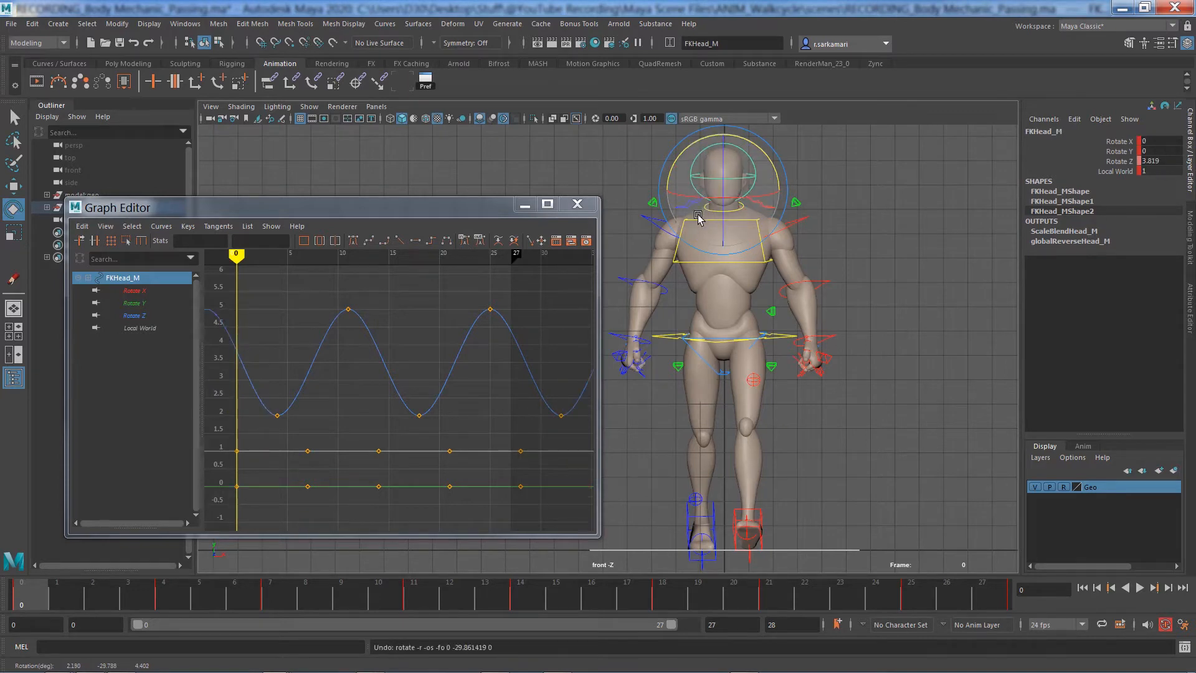
- Isolate FKHead_M's Rotate Y curve and lower its keys at frames 7 and 21 to about -1.05
click(135, 304)
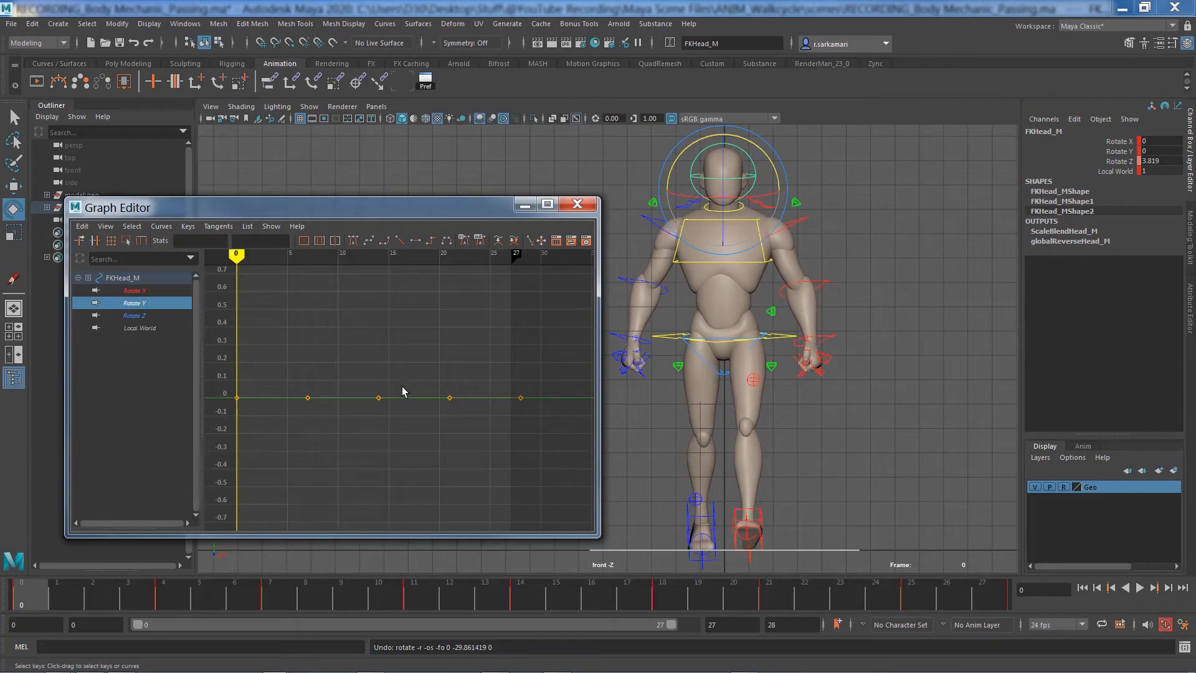
click(307, 397)
shift+click(449, 398)
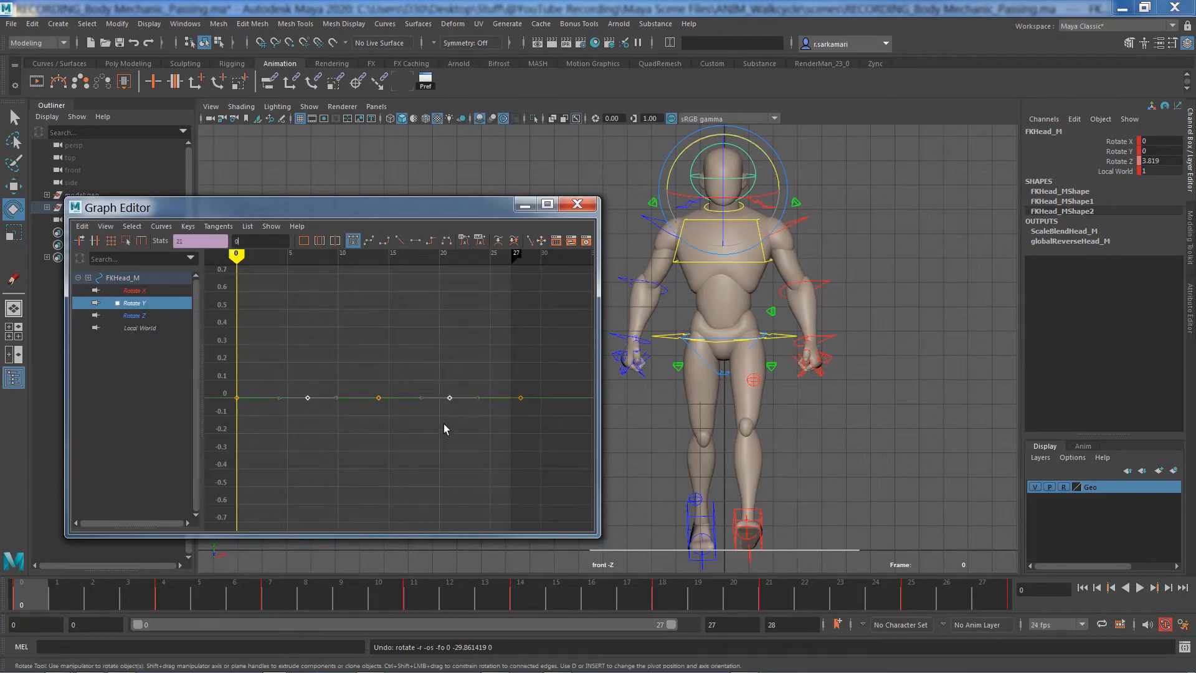
shift+middle_drag(449, 397, 489, 466)
scroll(365, 440, down, 4)
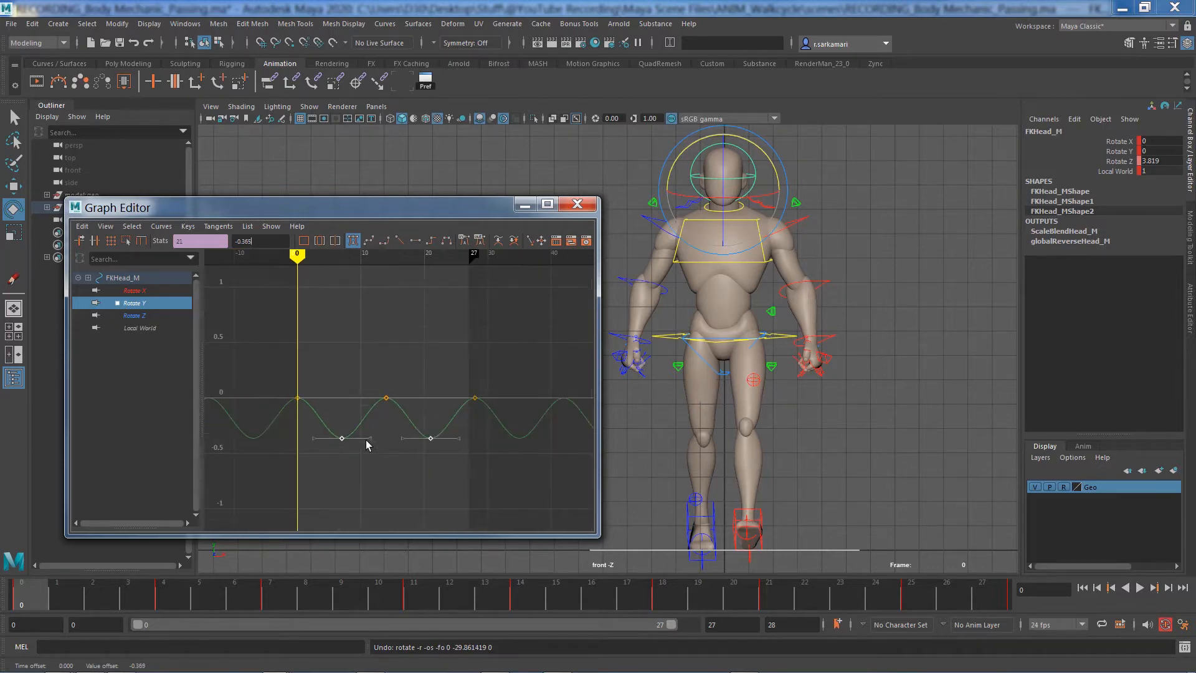
key(period)
key(period)
shift+middle_drag(365, 441, 365, 468)
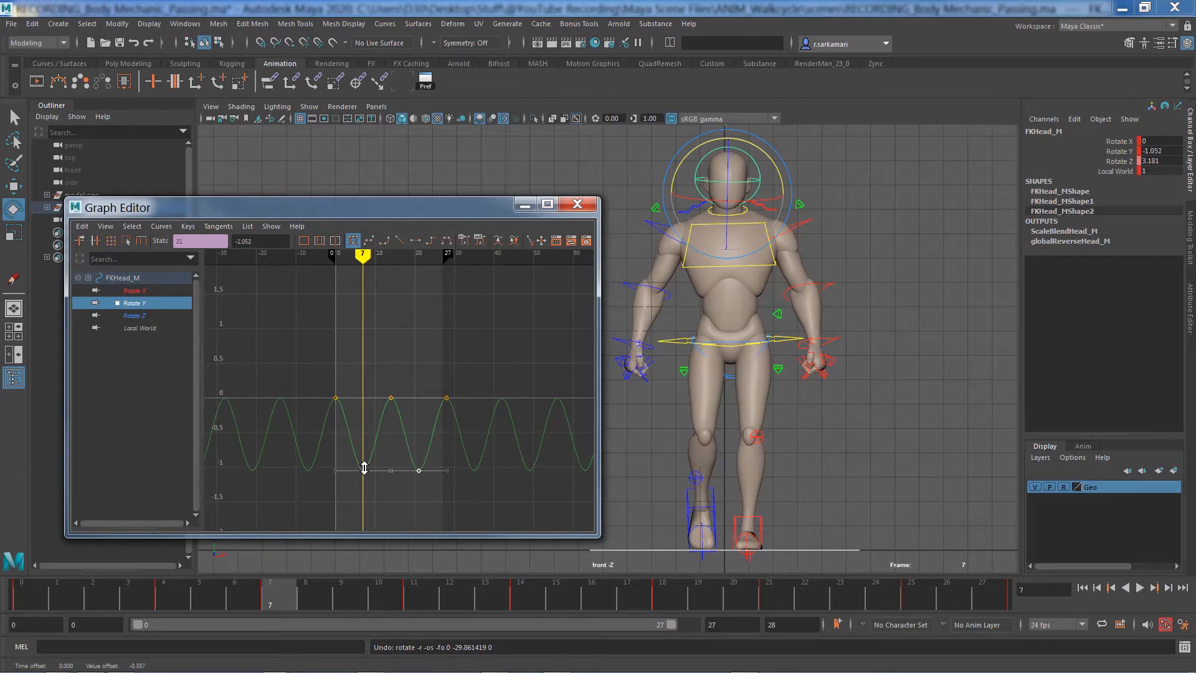
- Set FKHead_M's Rotate Y keys at frames 7 and 21 to -1 and those at frames 0, 14 and 28 to 1
click(254, 238)
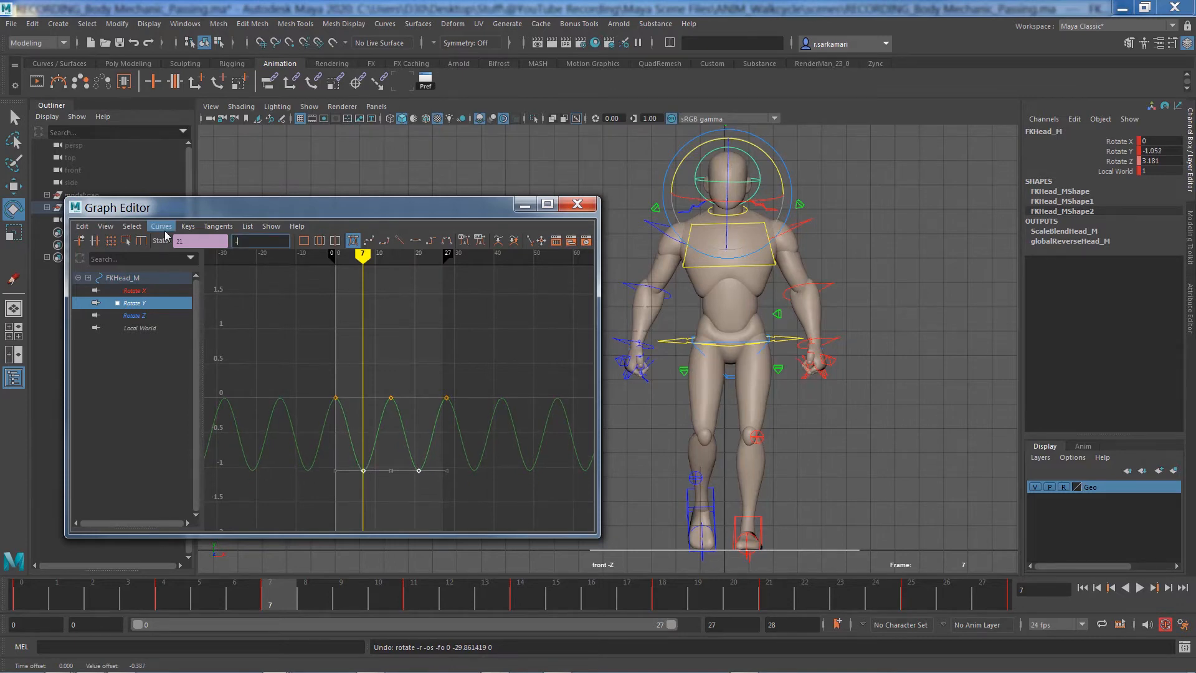
text(-1)
key(Return)
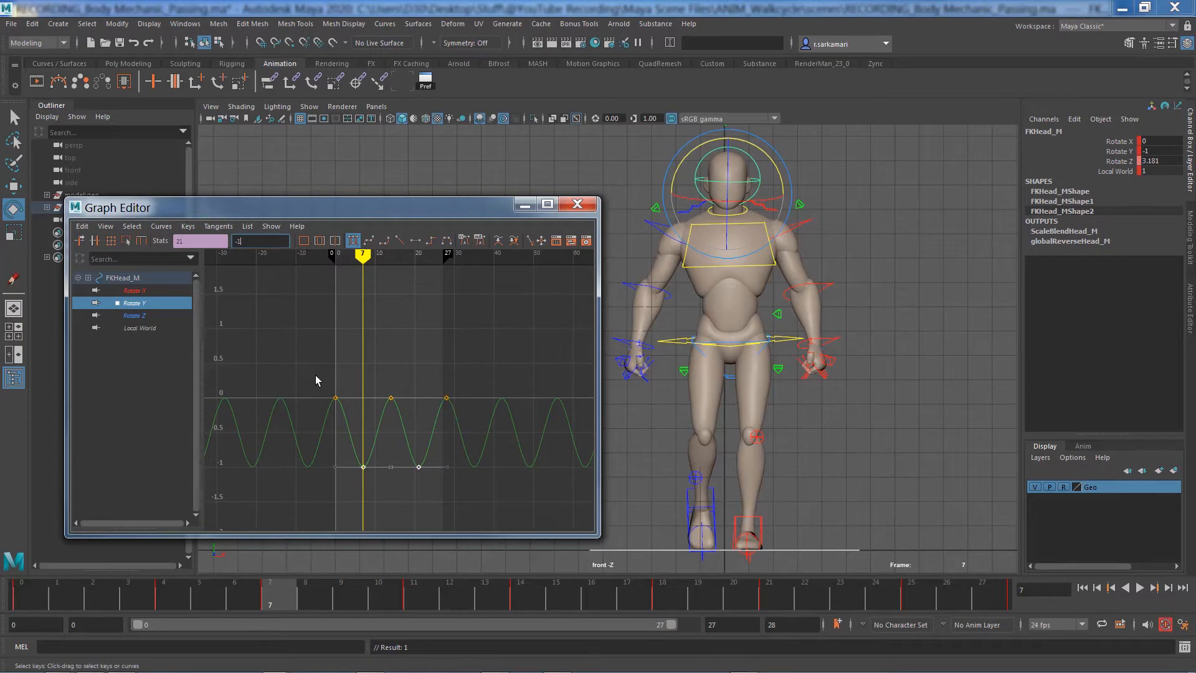
drag(315, 375, 468, 405)
text(1)
key(Return)
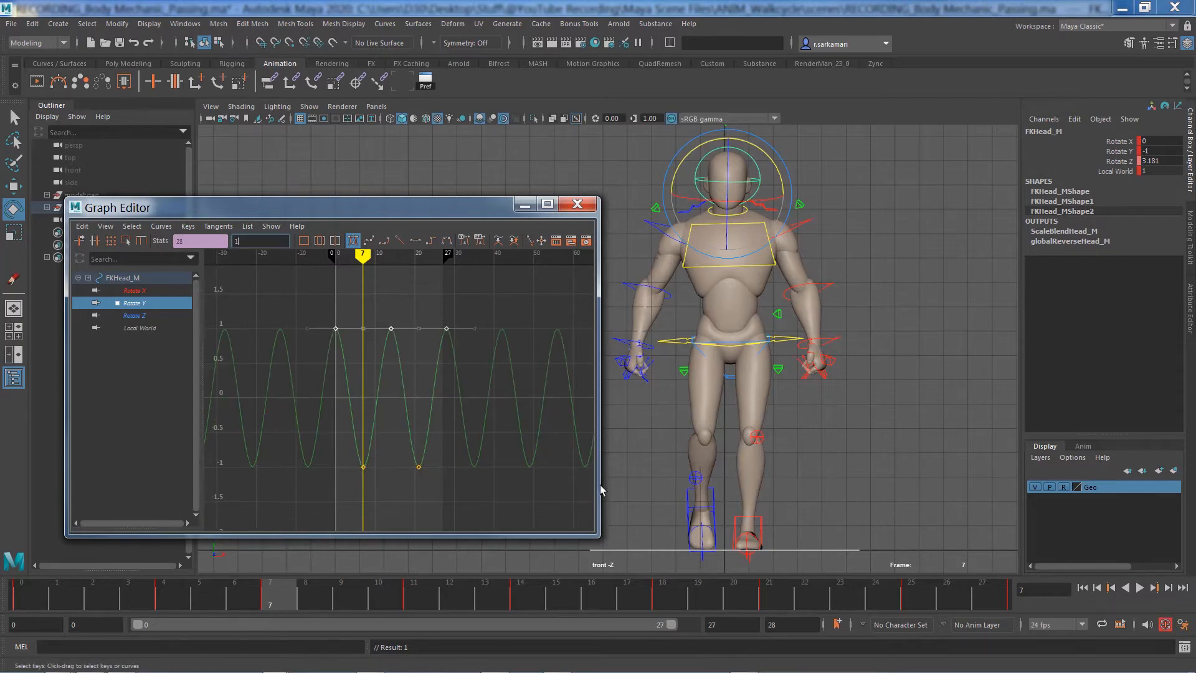
- Hide the NURBS curves in the front viewport and play the walk cycle from the start to check the head tilt
drag(268, 294, 598, 500)
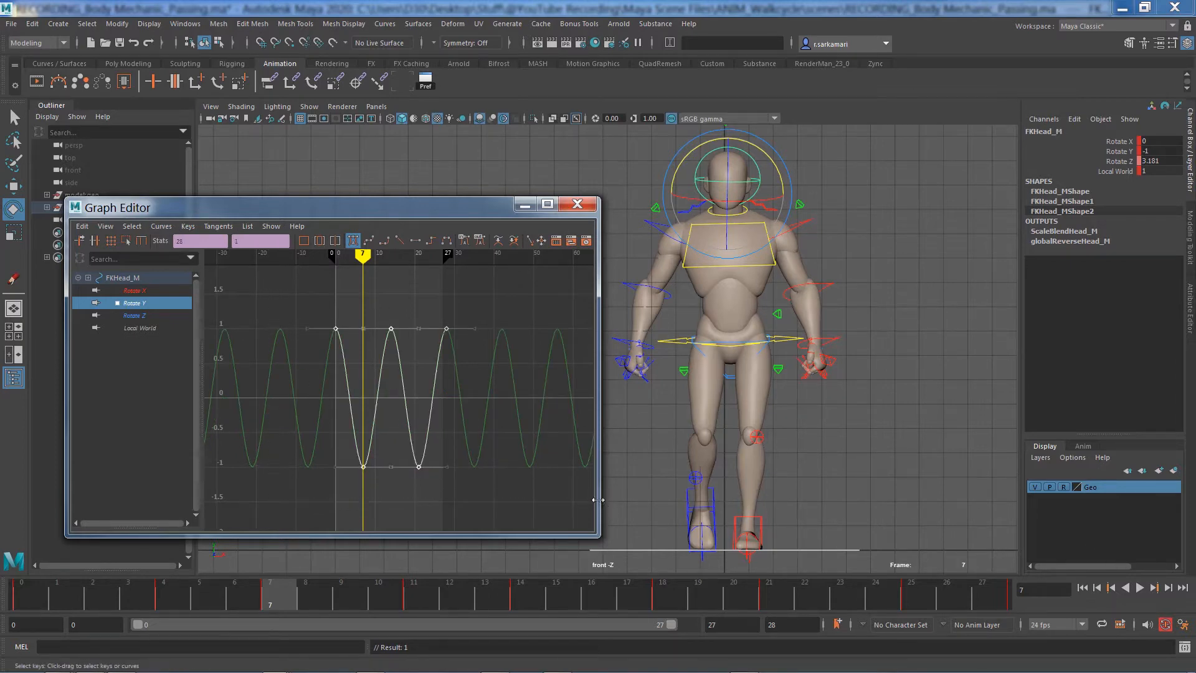
key(f)
scroll(364, 450, down, 3)
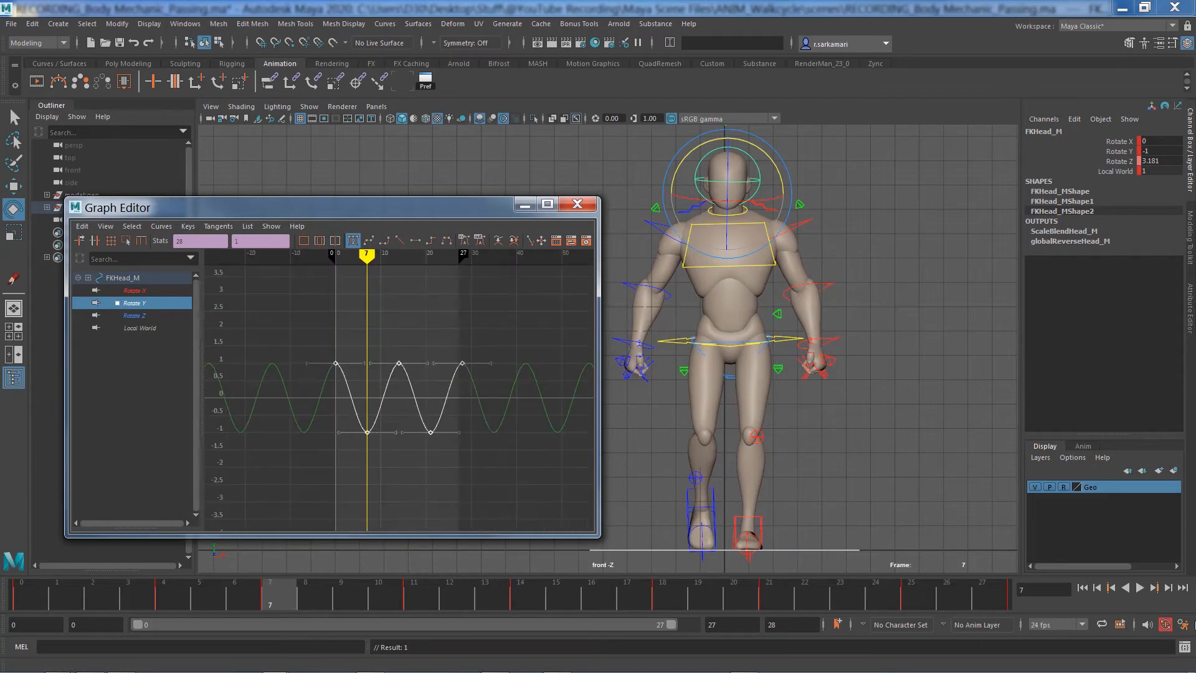
click(1087, 589)
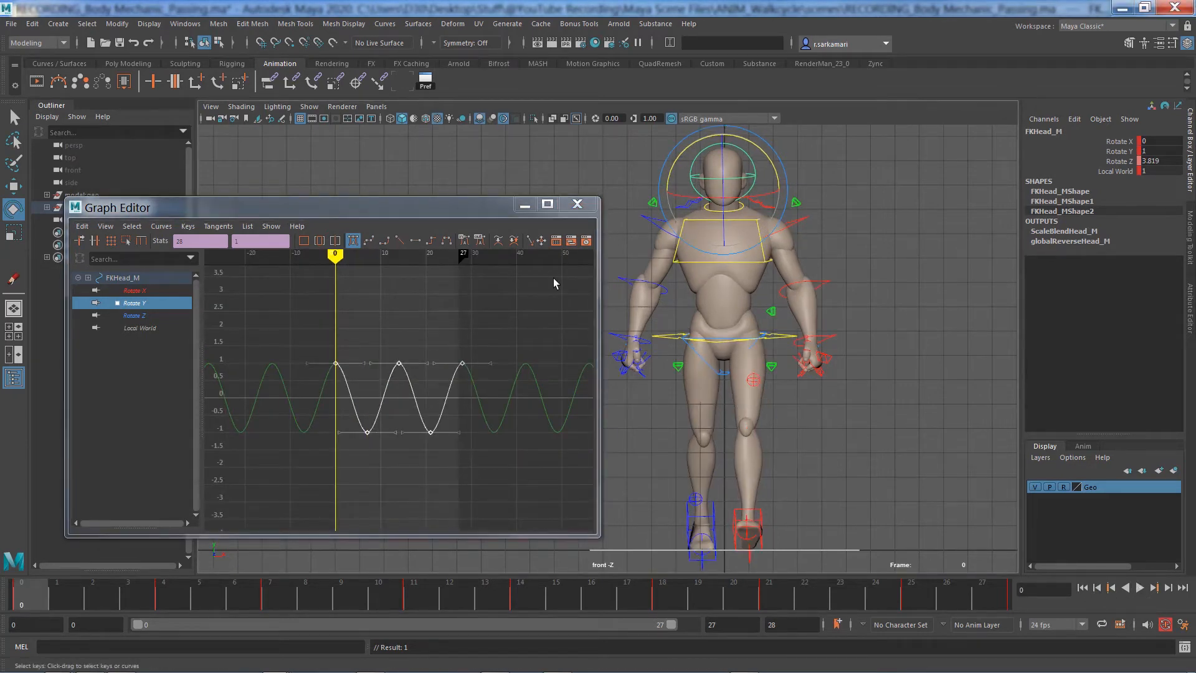
click(309, 106)
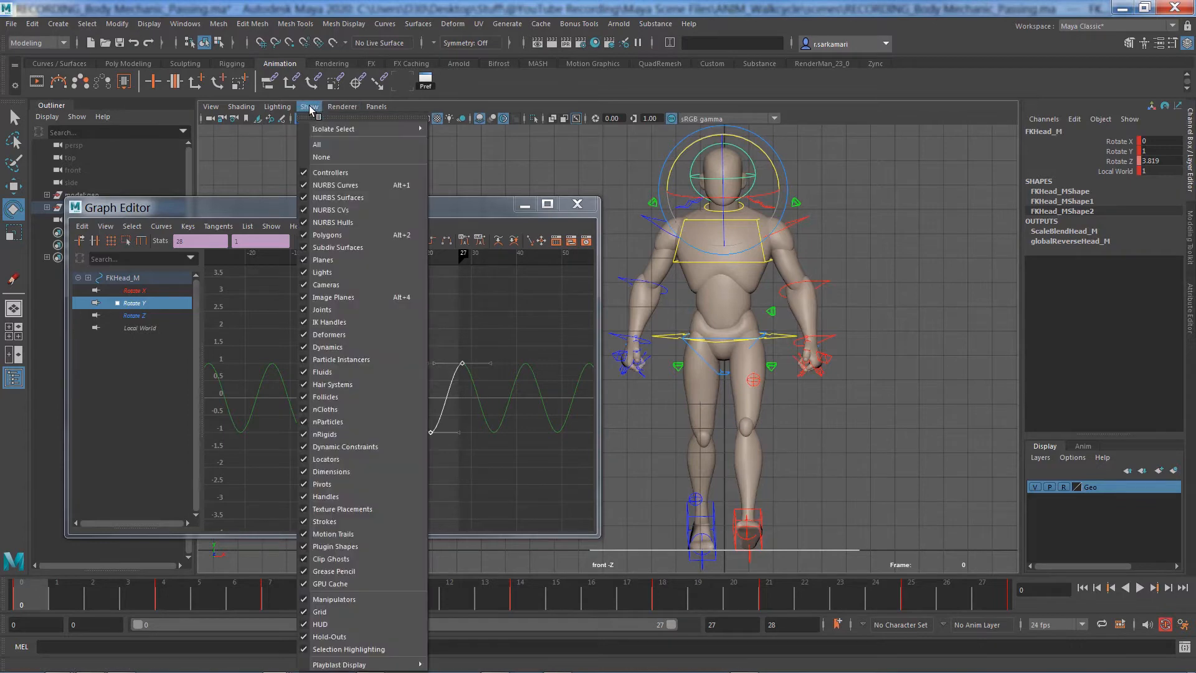
click(340, 186)
click(1140, 588)
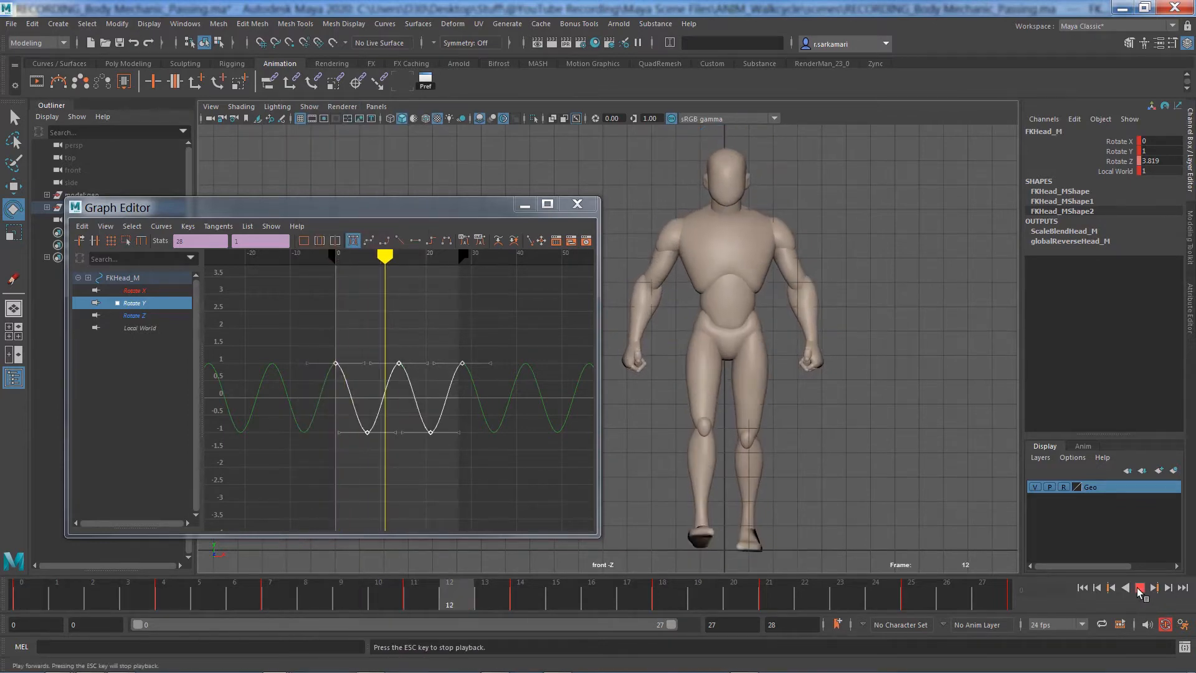
click(1140, 588)
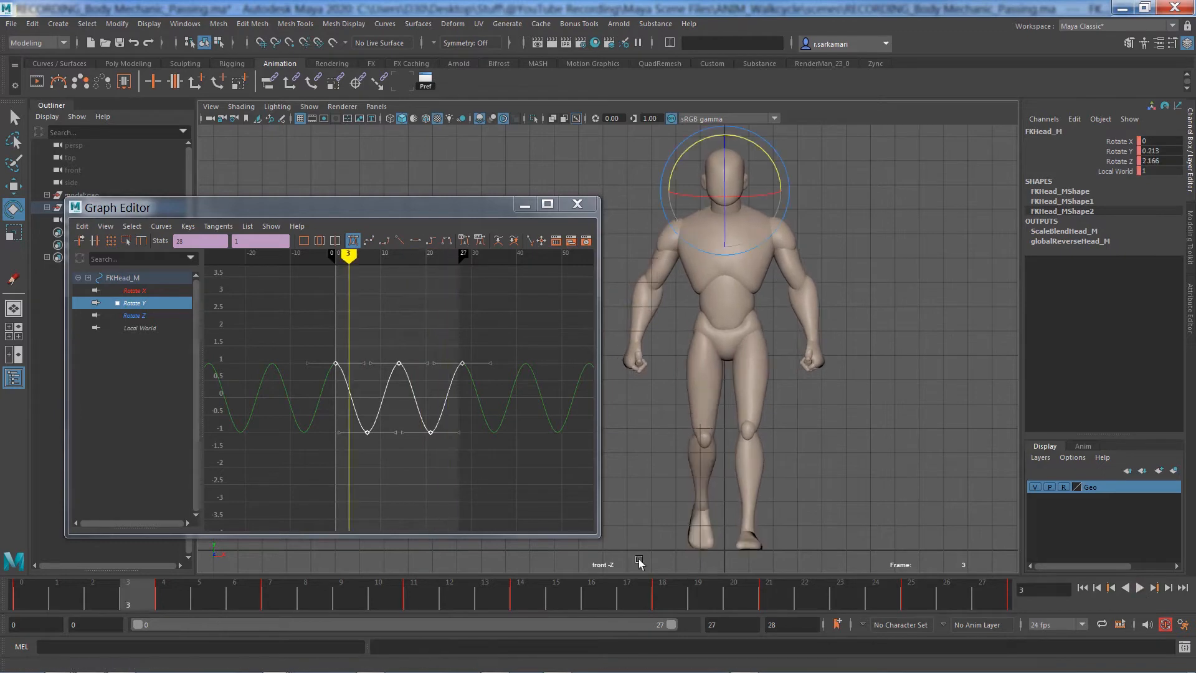
- Set FKHead_M's Rotate Y keys at frames 0, 14 and 28 to 0.2 and those at frames 7 and 21 to -0.2
drag(309, 343, 492, 377)
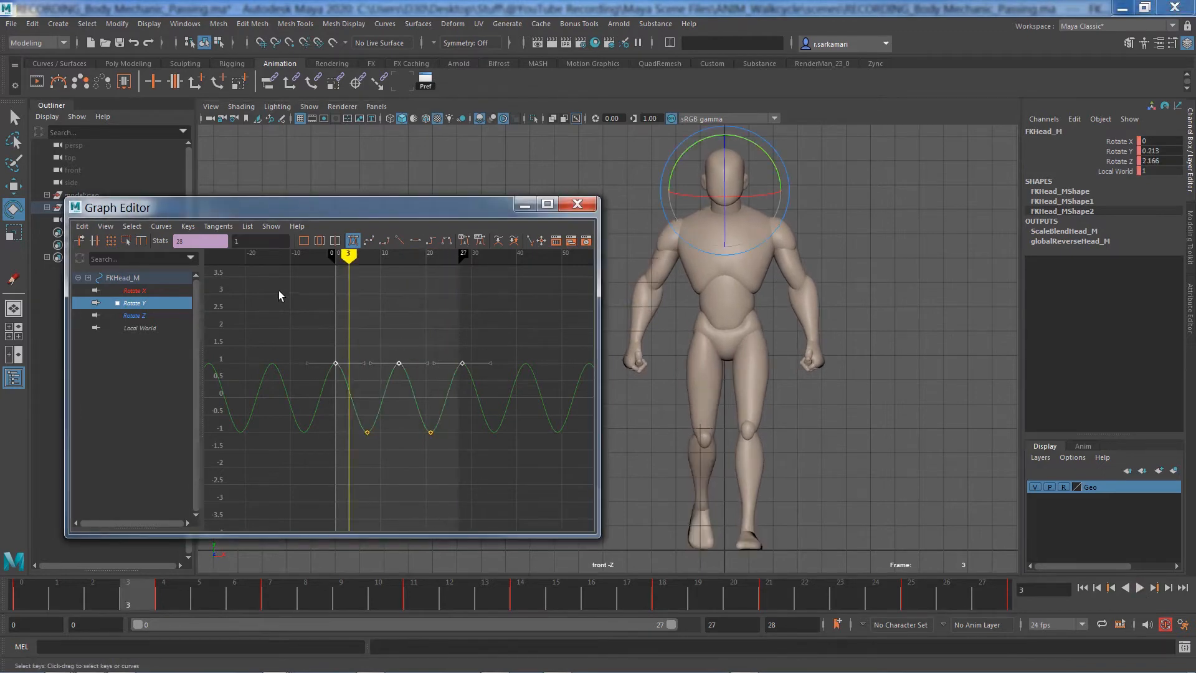
double_click(253, 243)
key(Return)
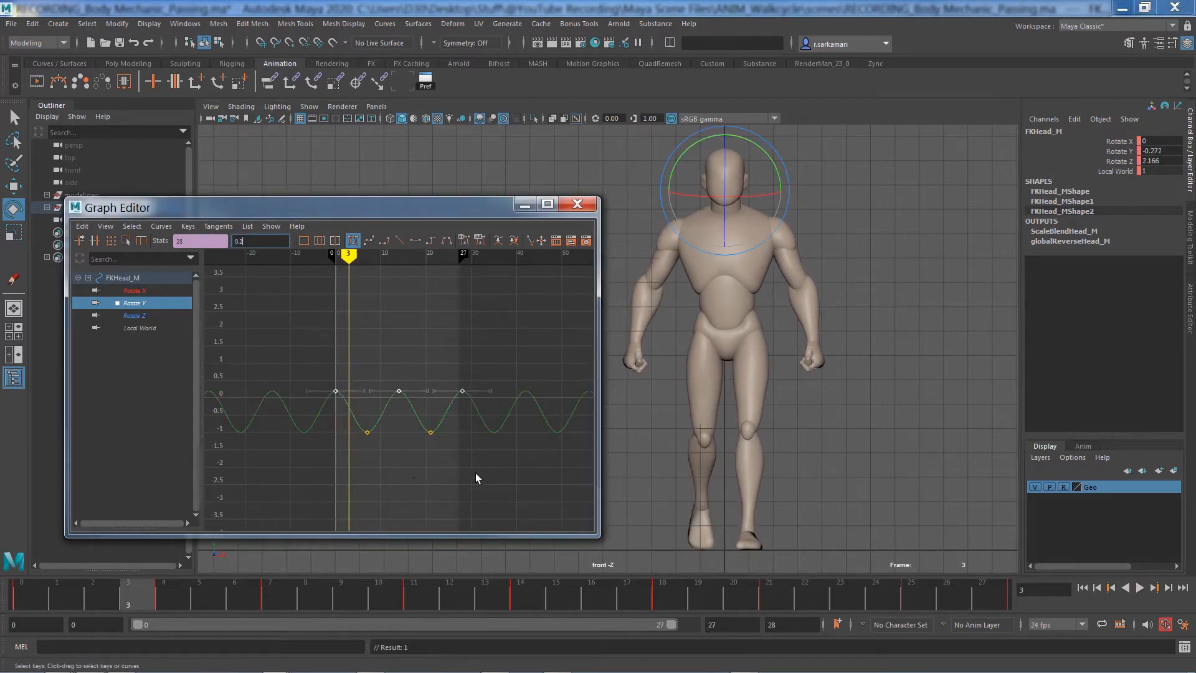
drag(482, 472, 313, 415)
drag(247, 242, 214, 242)
key(Return)
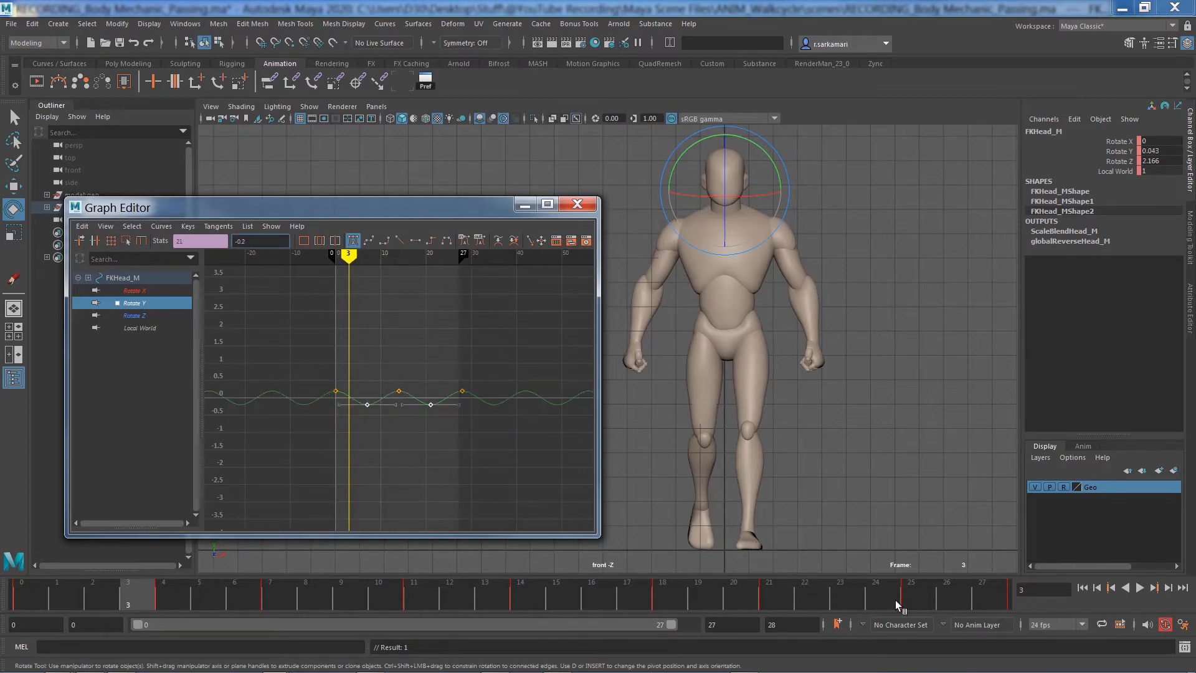
- Play the walk cycle from the first frame in the front view to check the reduced head tilt
click(1081, 588)
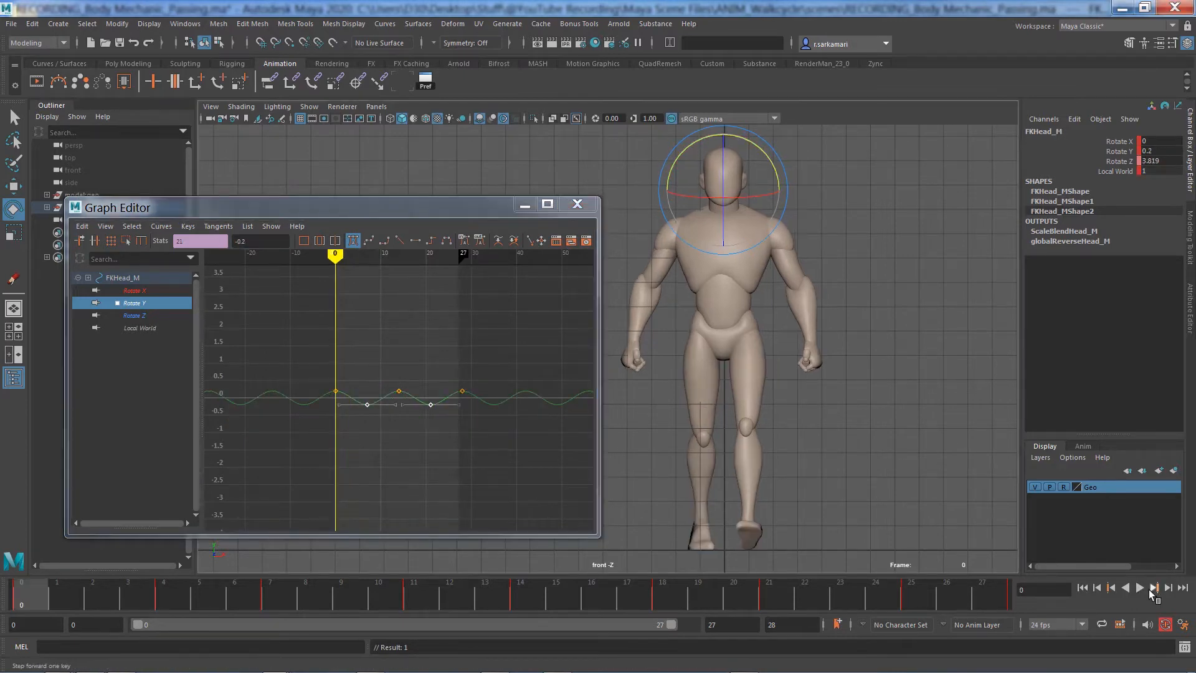
click(1140, 589)
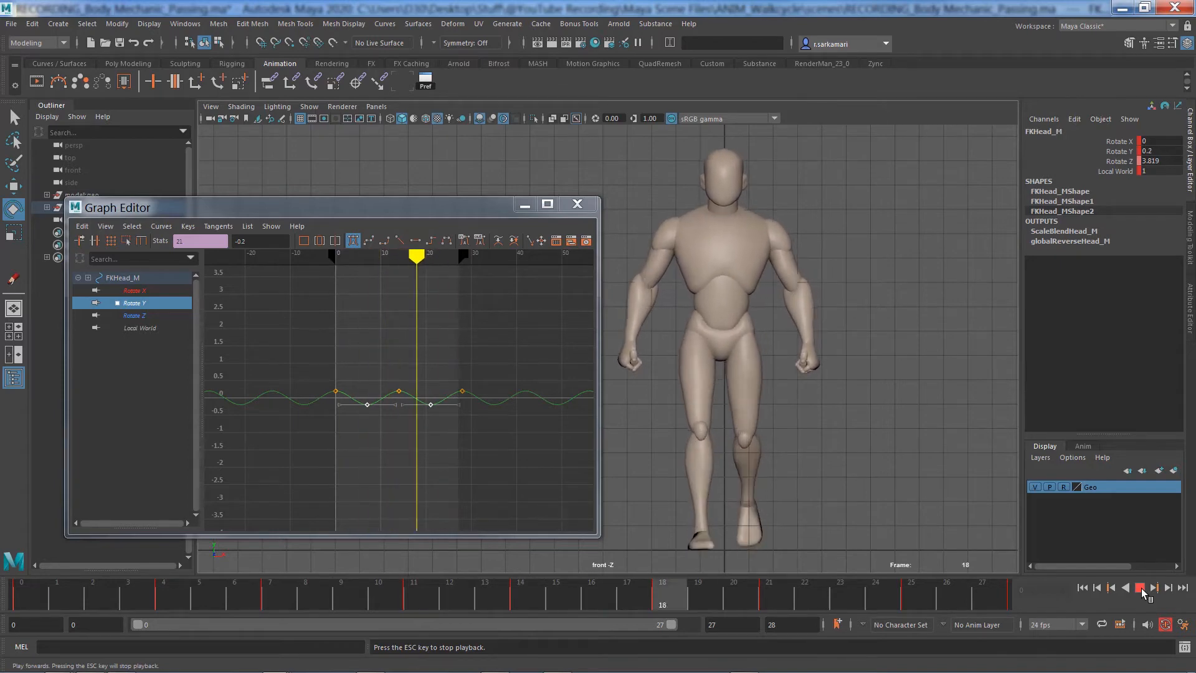
click(1140, 587)
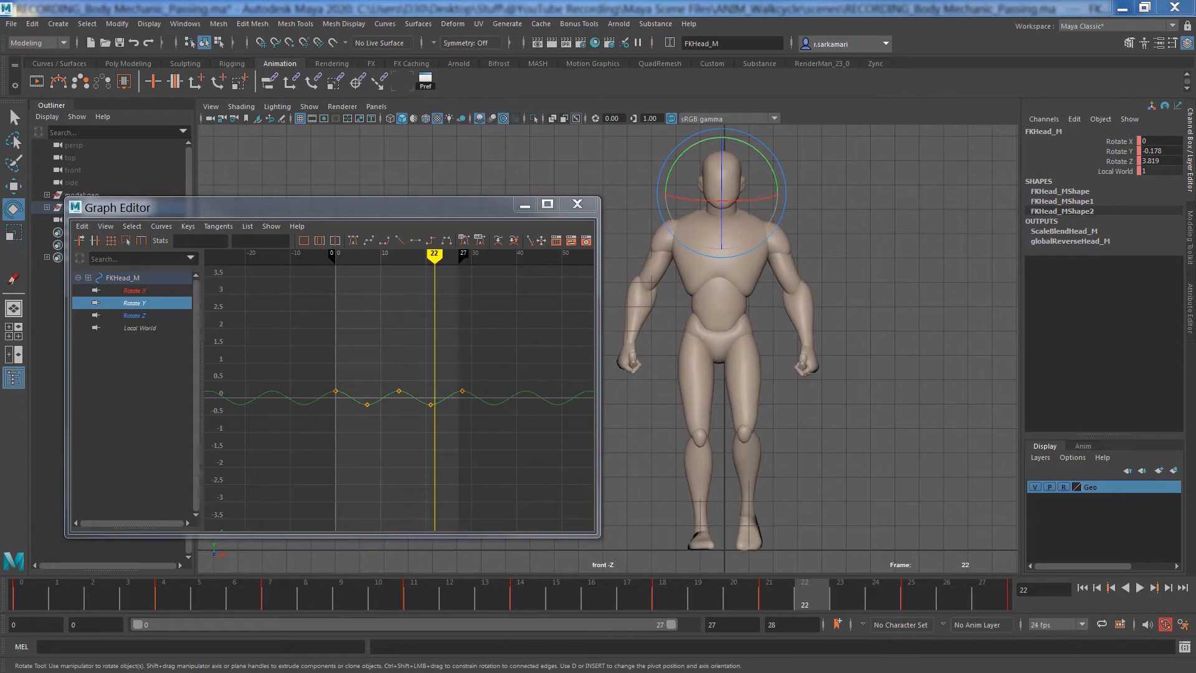
- Show the NURBS curves again and switch to the perspective view, framing the whole character at an angle
click(309, 106)
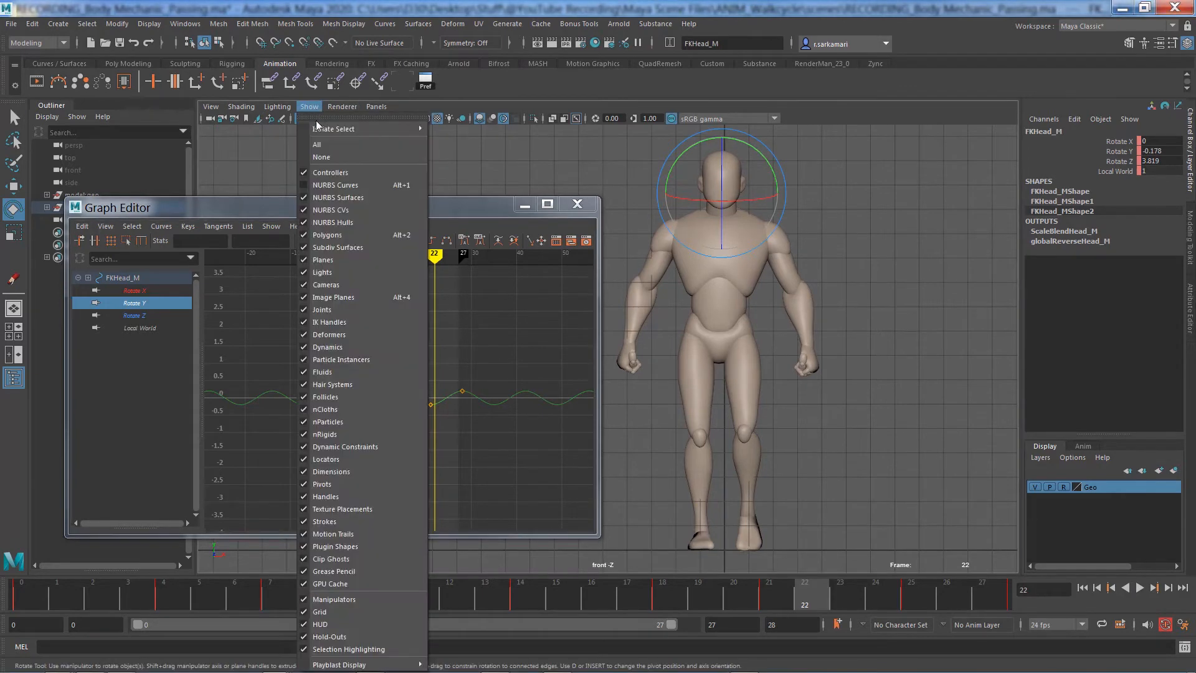
click(330, 188)
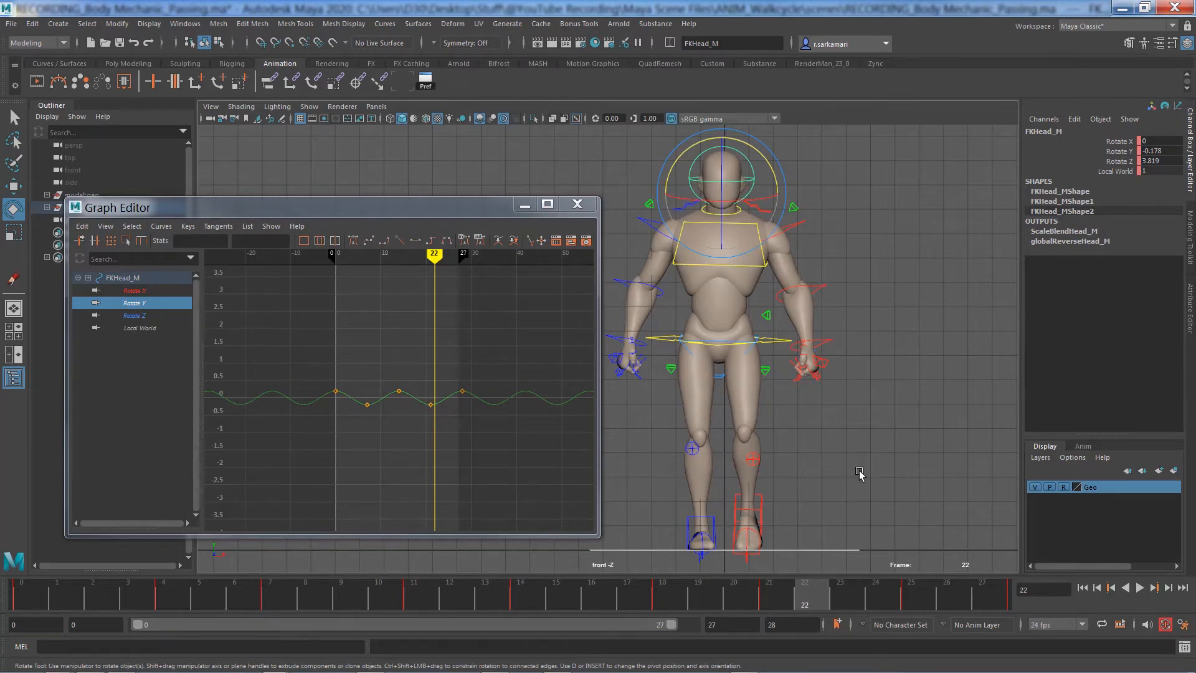
drag(860, 480, 866, 461)
alt+middle_drag(726, 425, 944, 430)
alt+right_drag(721, 438, 725, 459)
alt+drag(725, 459, 676, 446)
alt+middle_drag(675, 445, 830, 450)
- Play the walk cycle briefly from frame 0 and set the playback range to end at frame 28
click(11, 604)
key(alt+v)
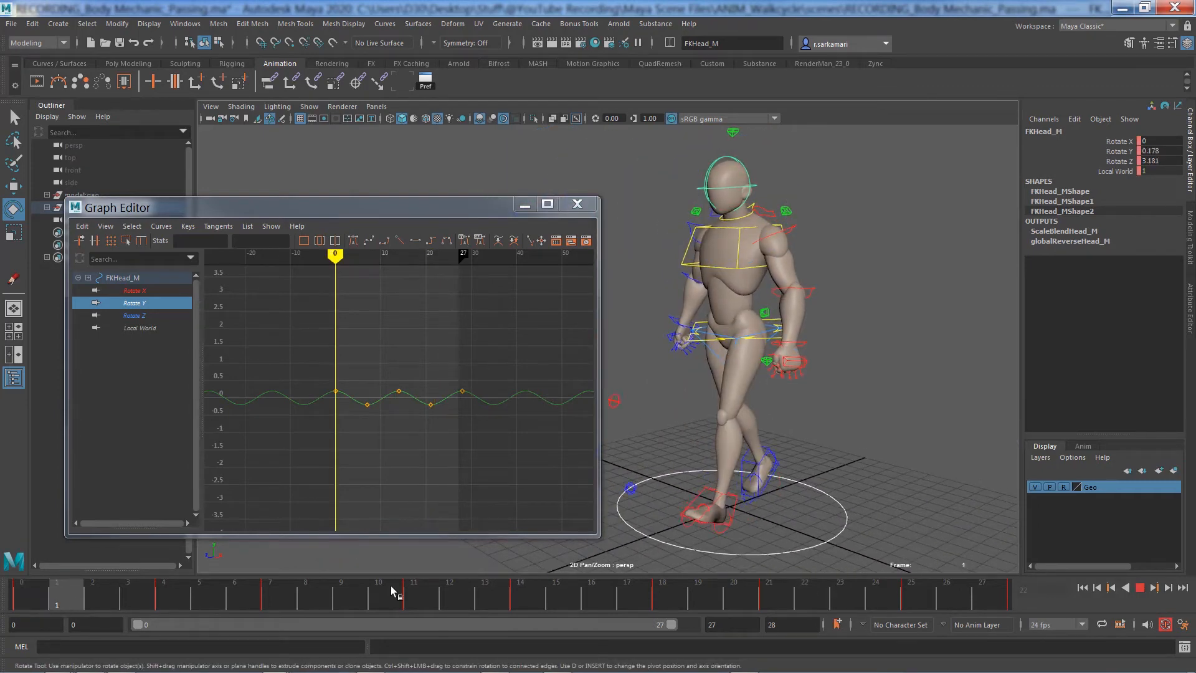
key(alt+v)
drag(724, 625, 647, 627)
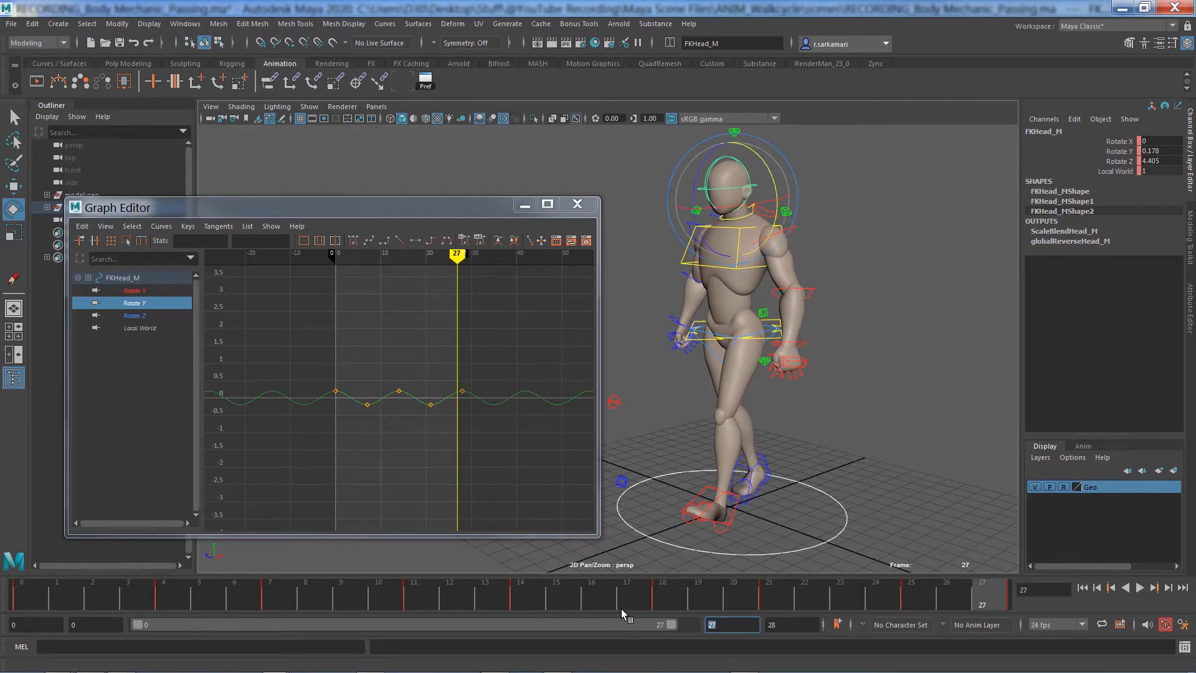
text(28)
key(Return)
- Select the left shoulder control FKShoulder_L in the perspective view
click(803, 353)
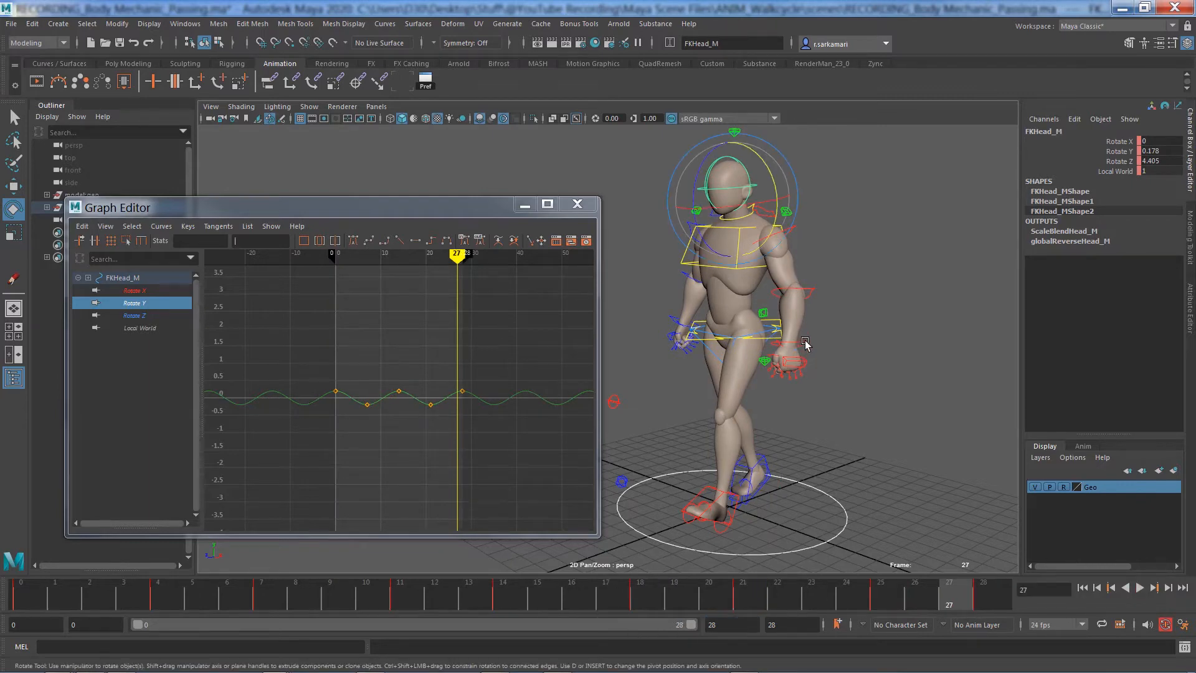
click(770, 242)
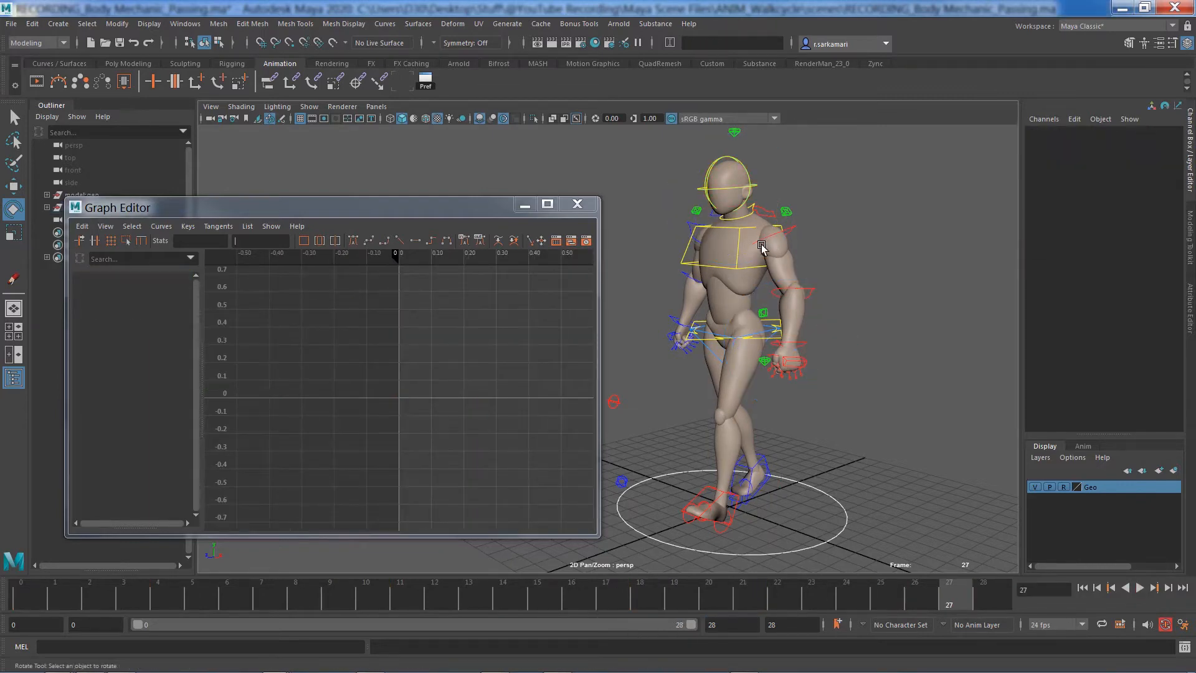
click(763, 243)
- Try swinging the left arm by rotating FKShoulder_L around Z to about -25, and undo it
drag(739, 276, 754, 288)
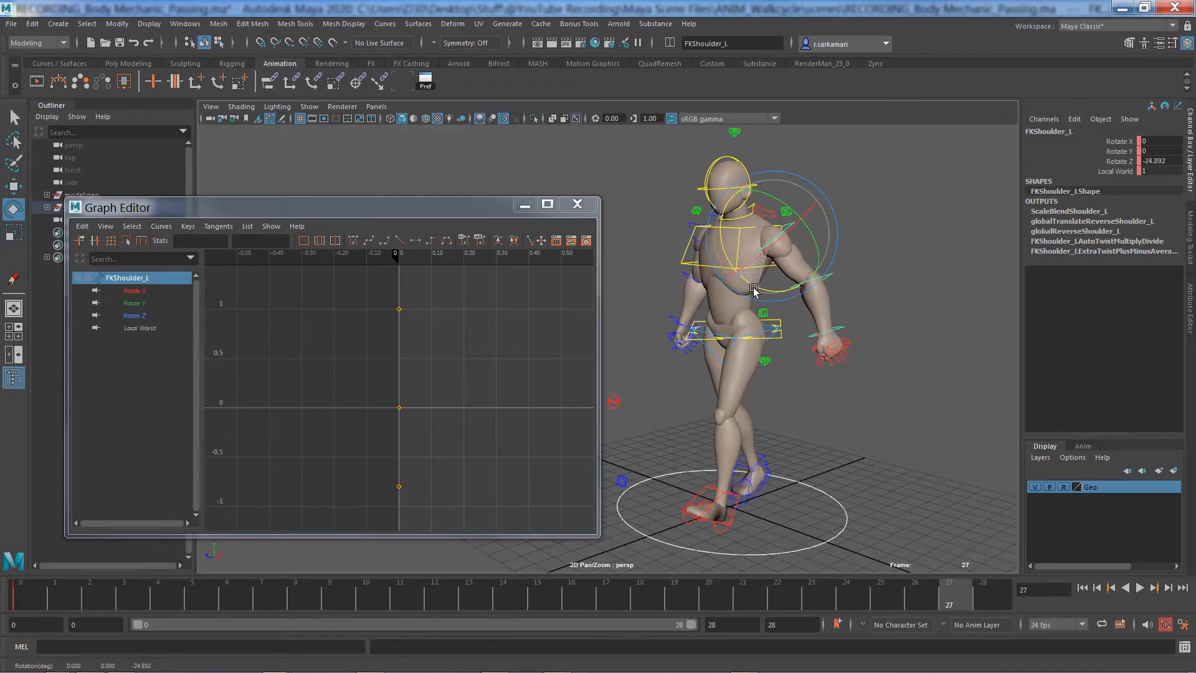
mouse_move(754, 289)
mouse_down()
mouse_move(696, 236)
mouse_move(753, 287)
mouse_up()
key(ctrl+z)
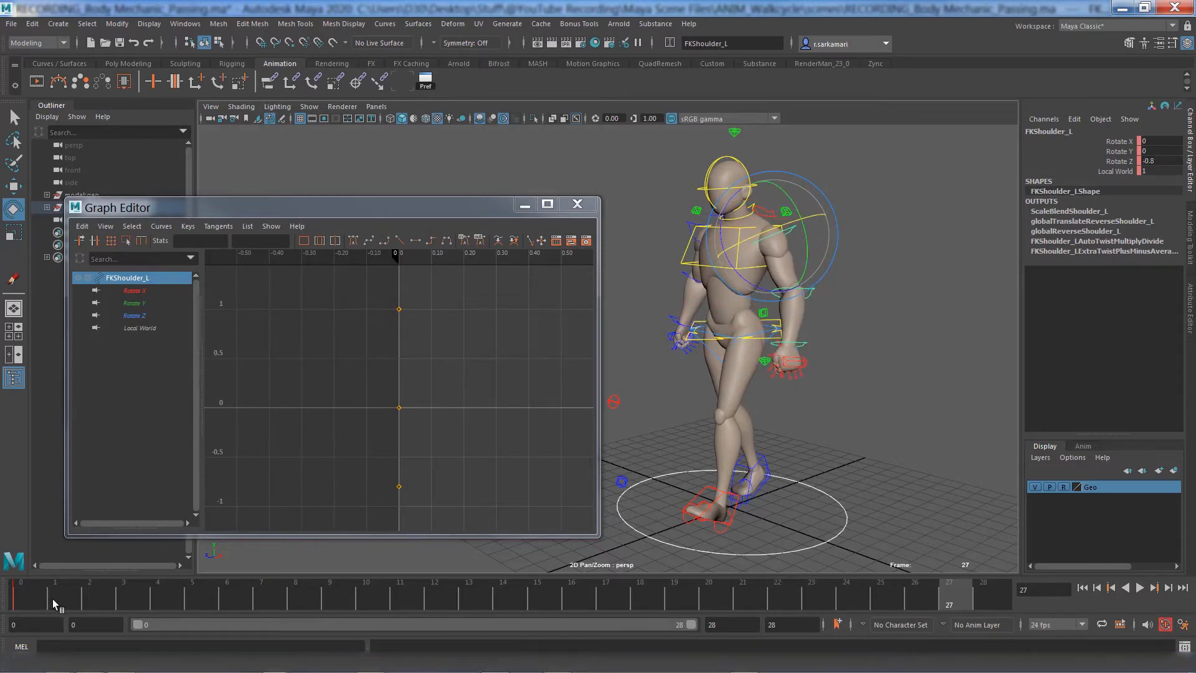
- Try copying FKShoulder_L's key from frame 0 to frame 28, and undo the paste
click(13, 604)
right_click(991, 592)
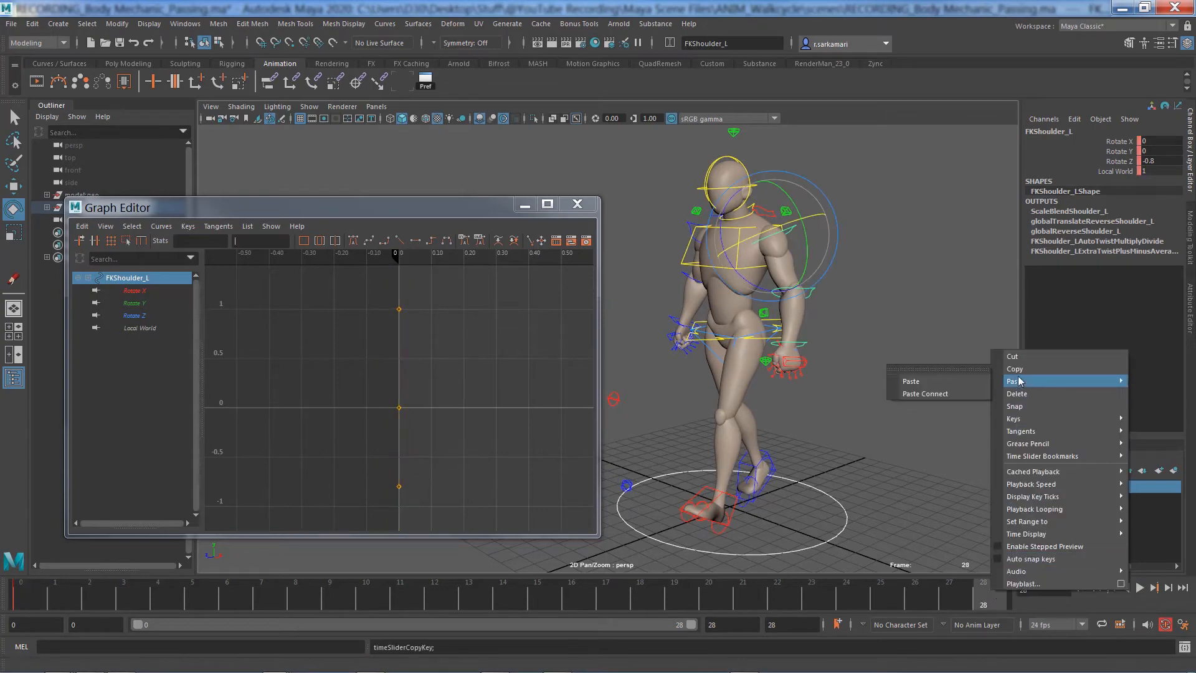
click(944, 383)
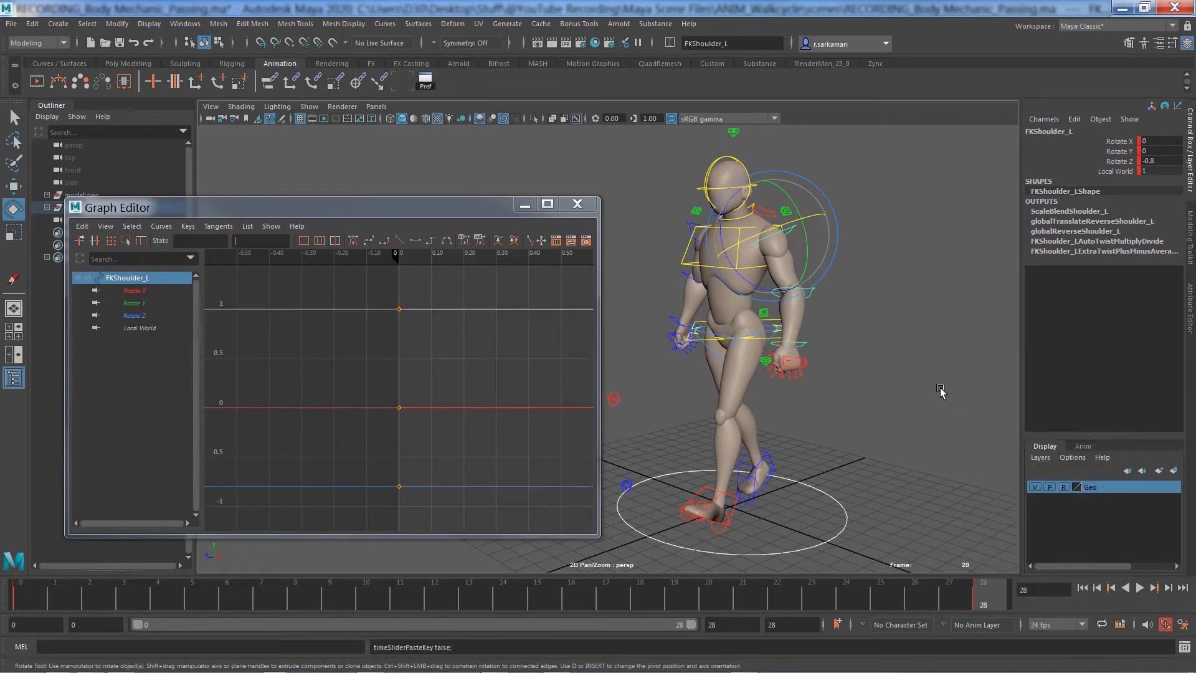
key(ctrl+z)
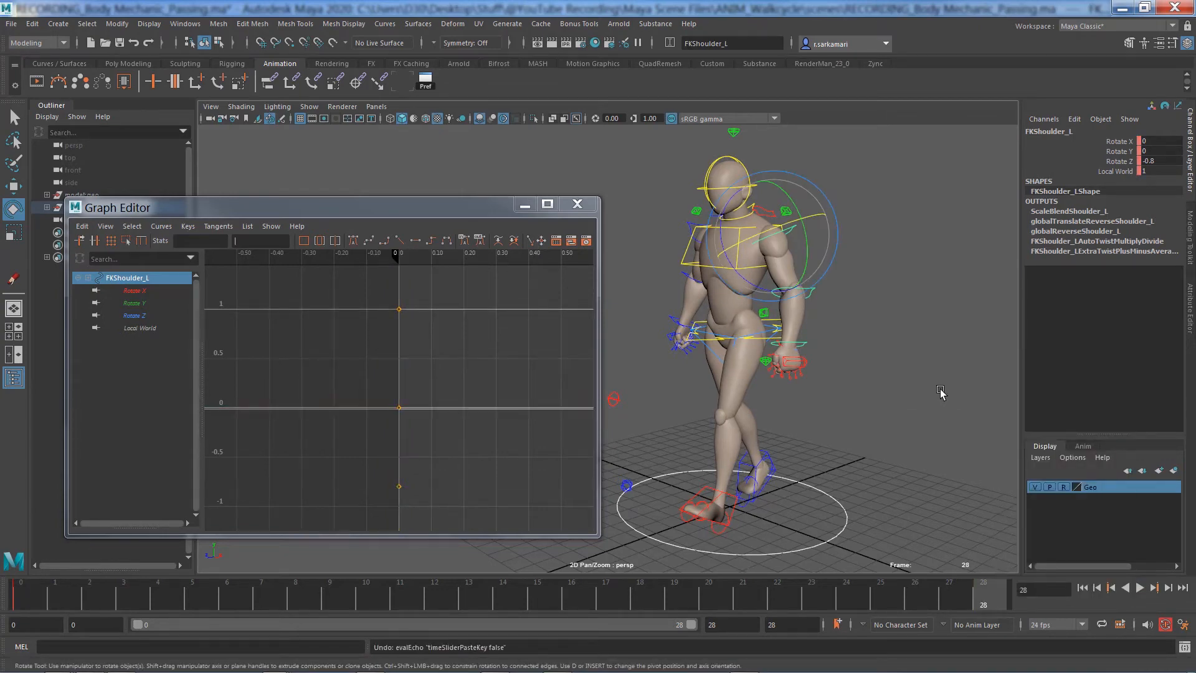
- Swing the left arm back at frame 0 and key FKShoulder_L with Rotate Z set to -25
click(28, 596)
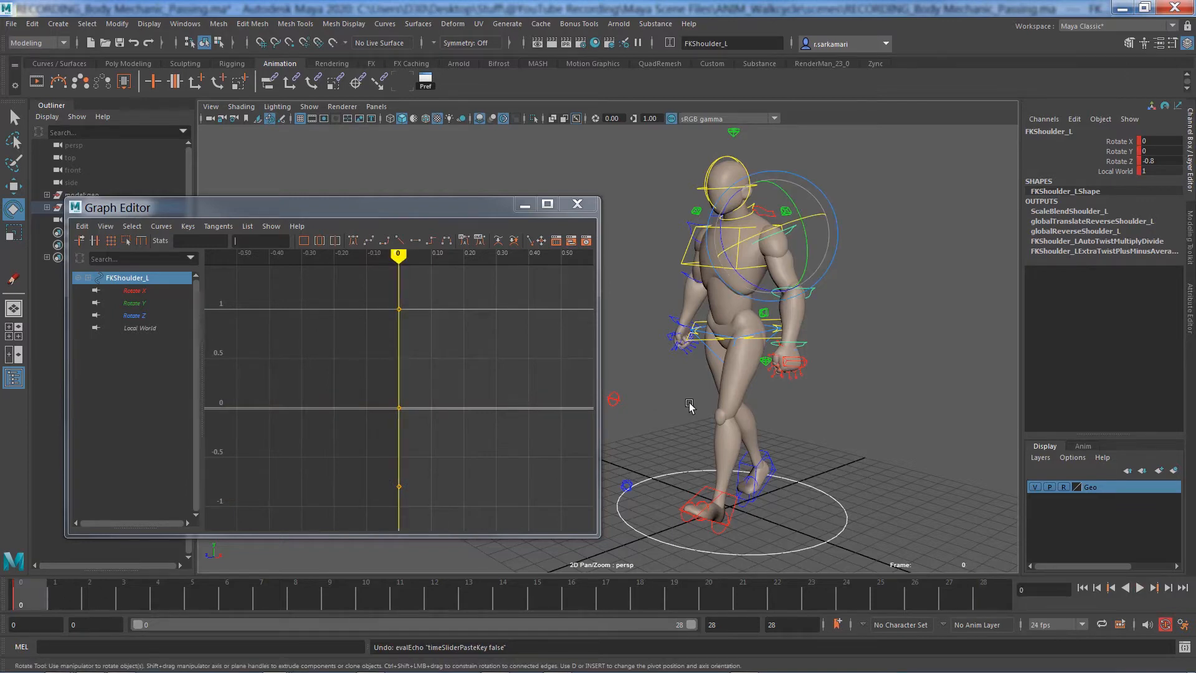
alt+drag(674, 413, 728, 394)
drag(728, 306, 750, 304)
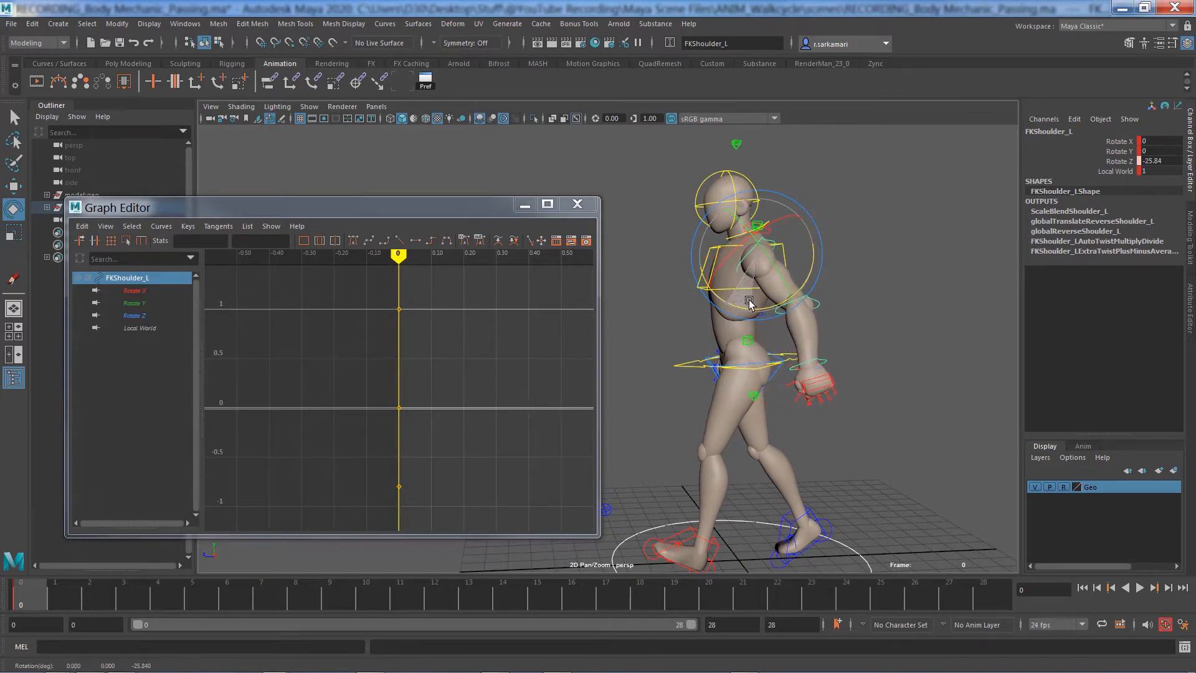
key(s)
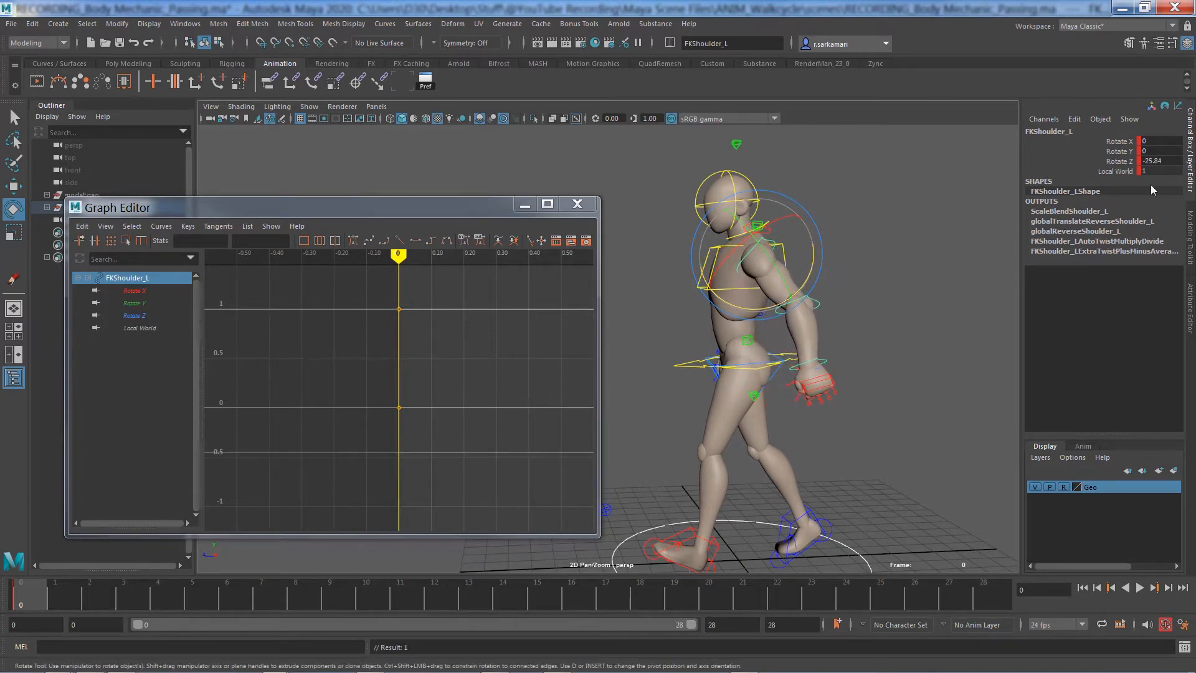
double_click(1156, 160)
key(Return)
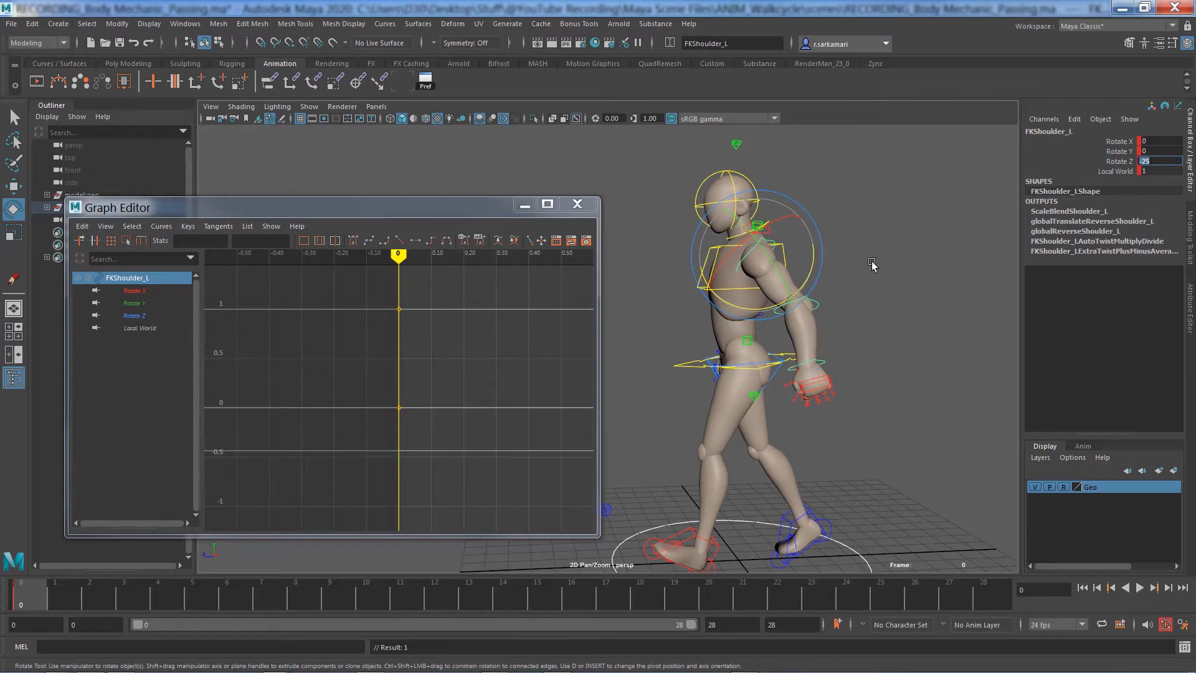
- Try bringing the left arm closer to the body with the rotate manipulator in a front-facing view, and undo it
alt+drag(755, 347, 789, 343)
key(ctrl+z)
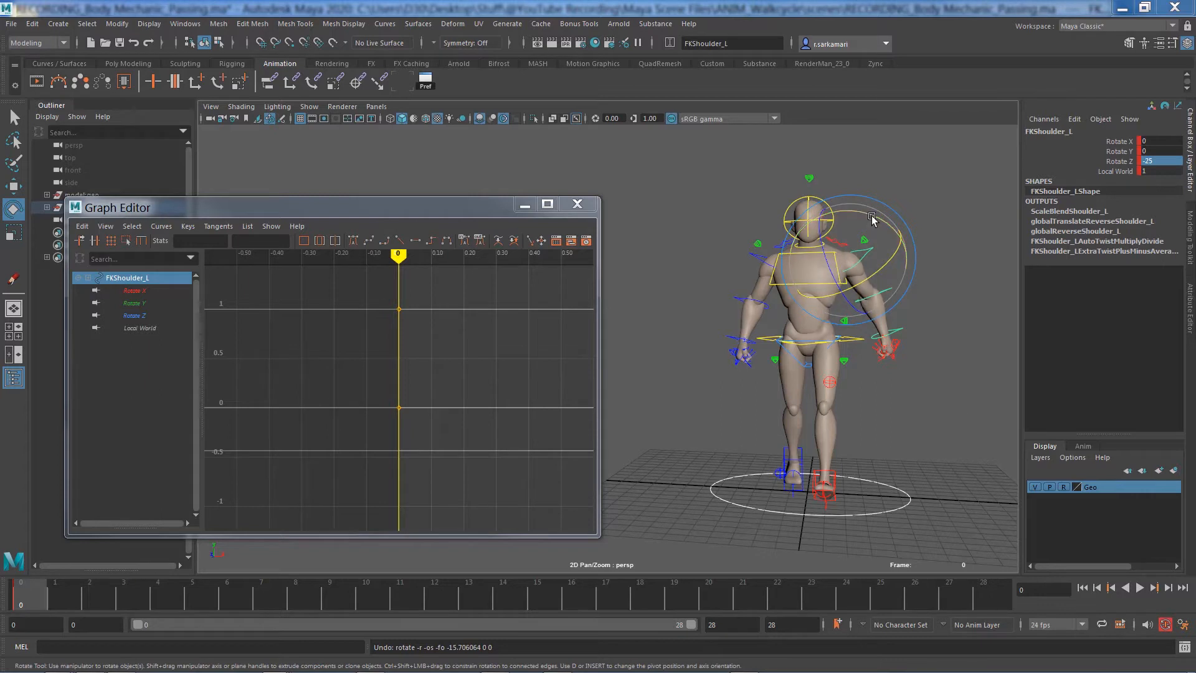
drag(871, 216, 885, 232)
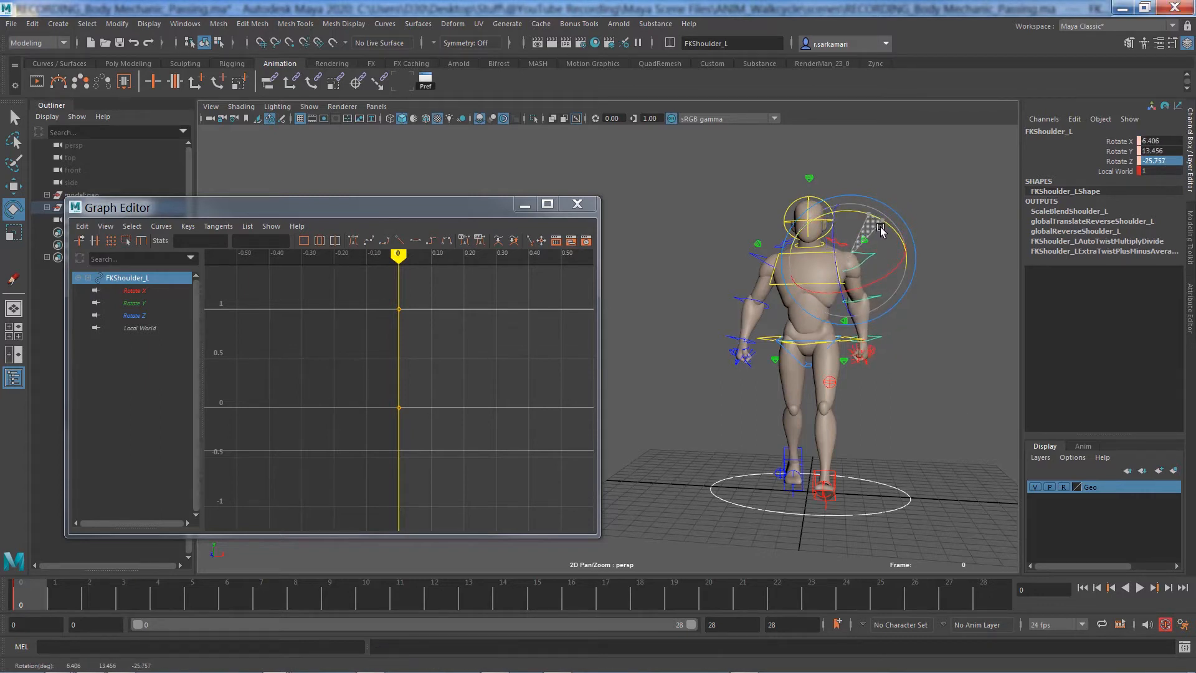
key(ctrl+z)
- Adjust the left arm's angle at frame 0 by setting FKShoulder_L's Rotate Y to 12 and Rotate X to 18
click(1123, 143)
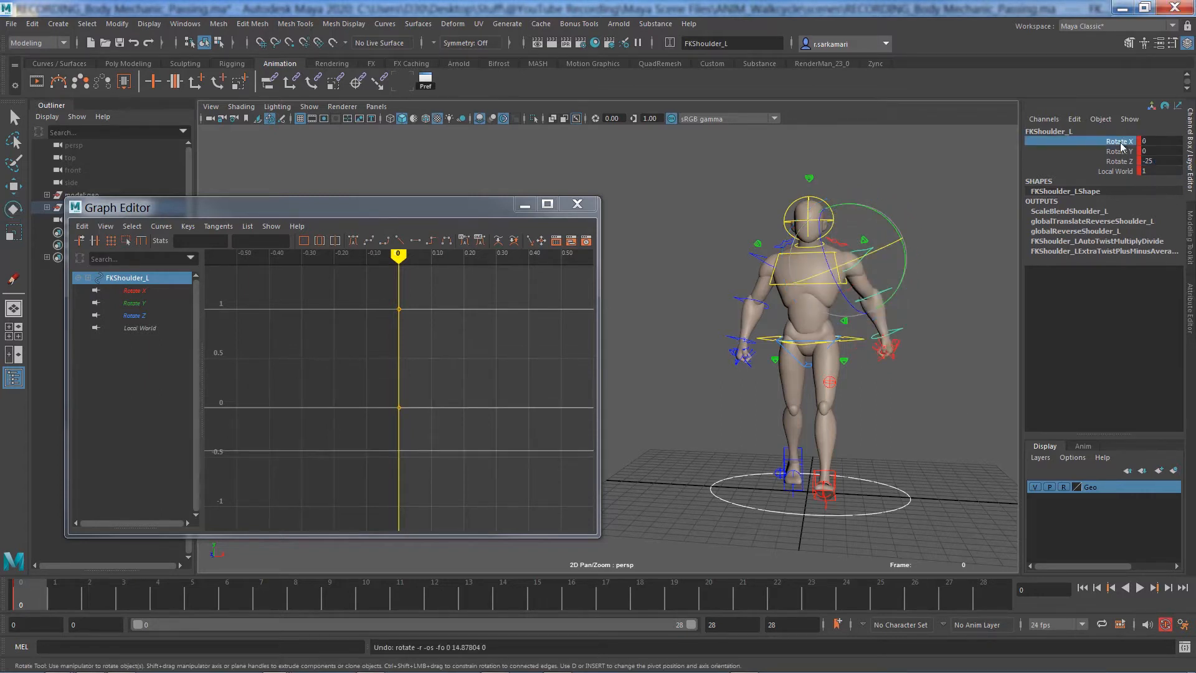
middle_drag(682, 199, 716, 210)
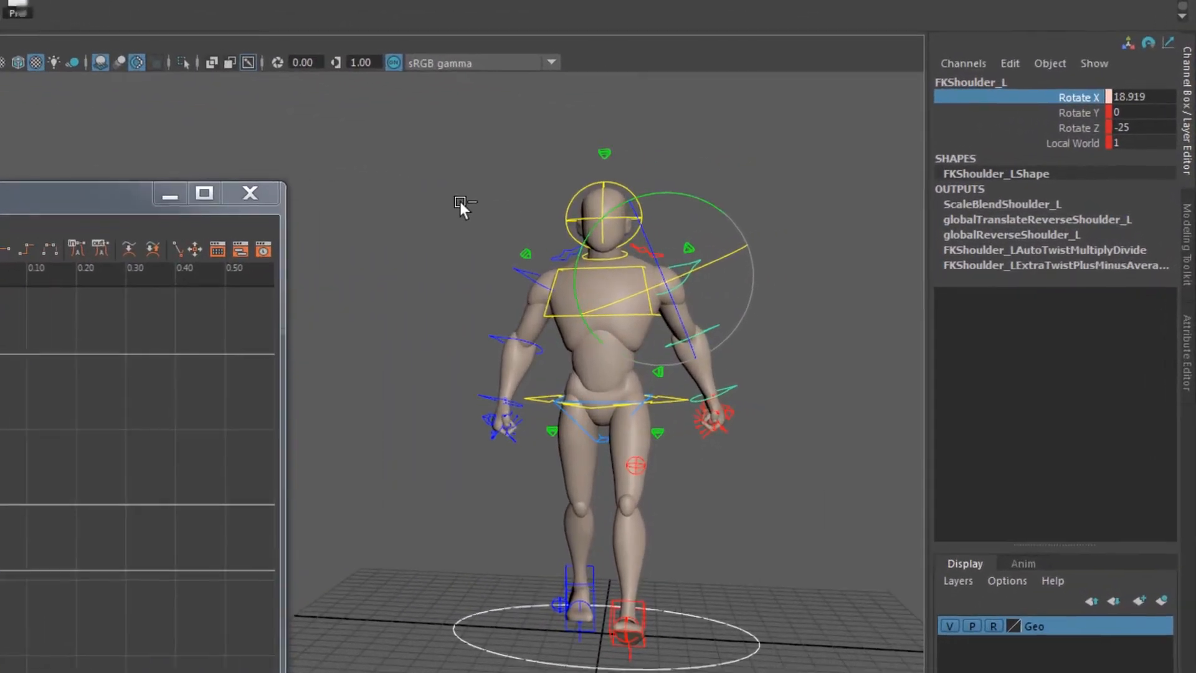
middle_drag(460, 201, 457, 200)
click(1079, 113)
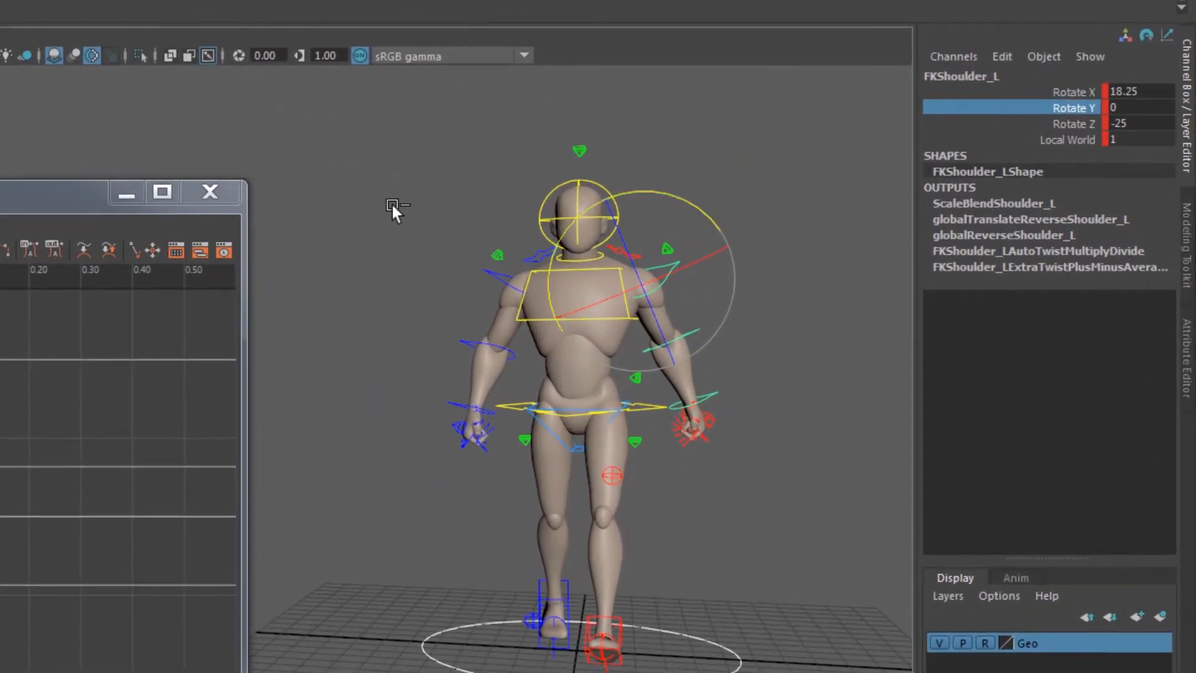
middle_drag(295, 214, 325, 215)
click(1139, 112)
text(12)
key(Return)
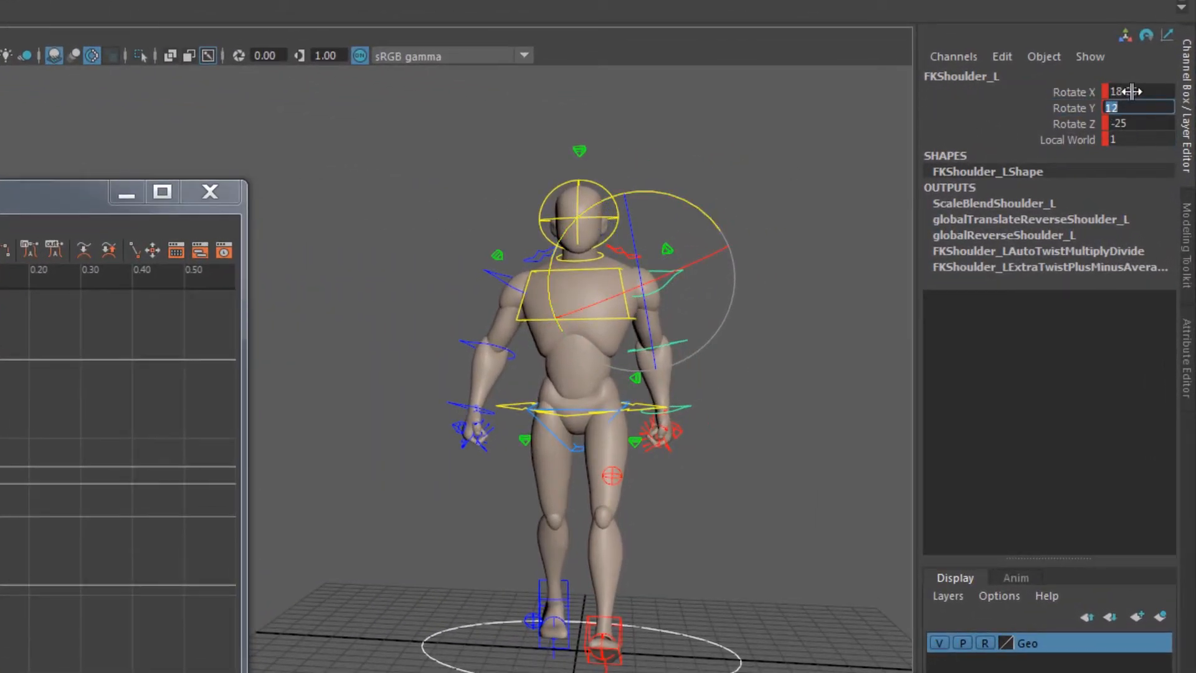
click(1127, 91)
text(18)
key(Return)
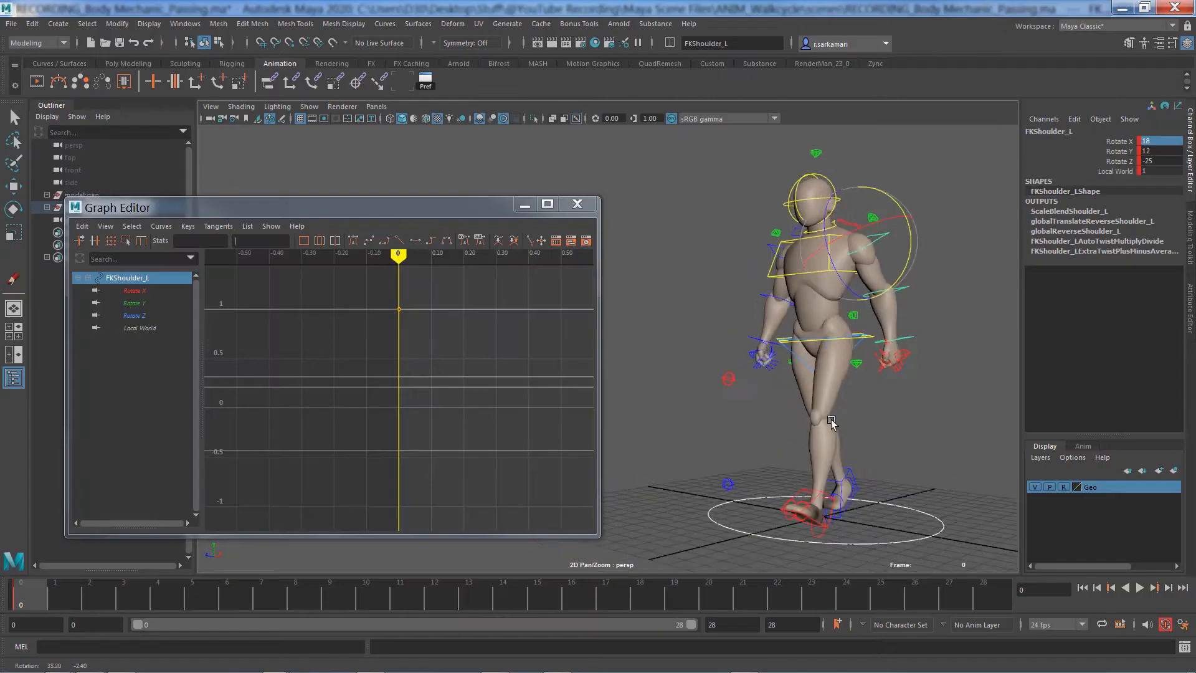
- Copy FKShoulder_L's key at frame 0 and paste it at frame 28
alt+drag(831, 420, 797, 424)
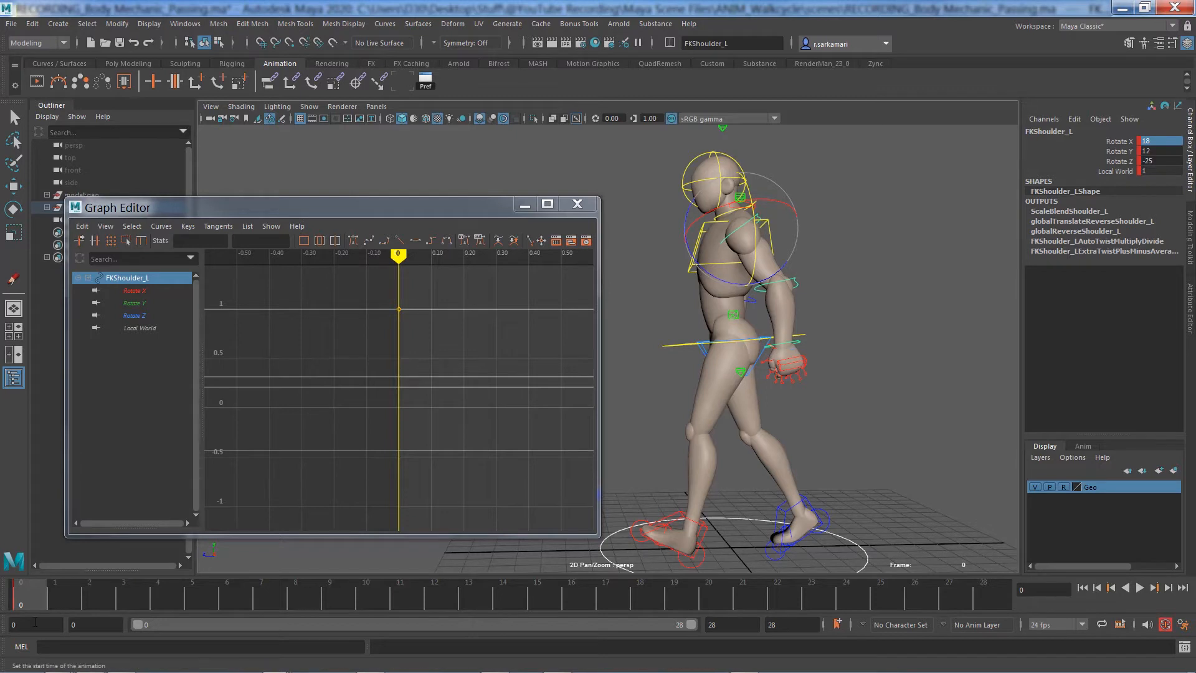
right_click(34, 598)
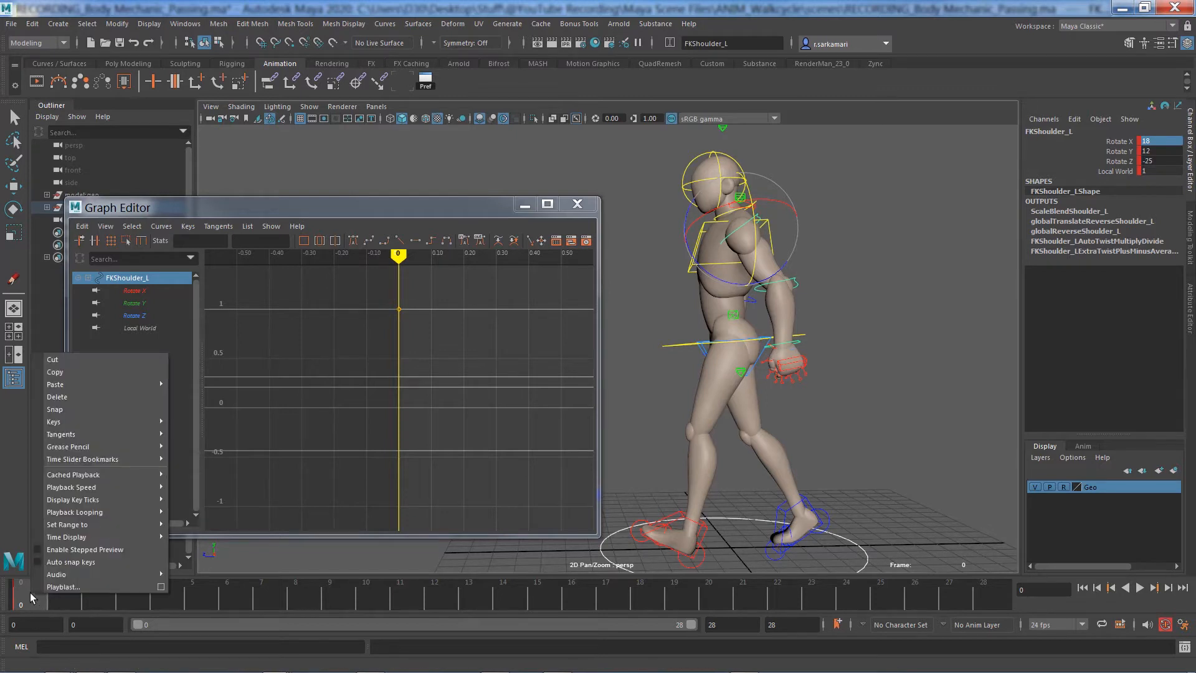
click(55, 372)
click(968, 592)
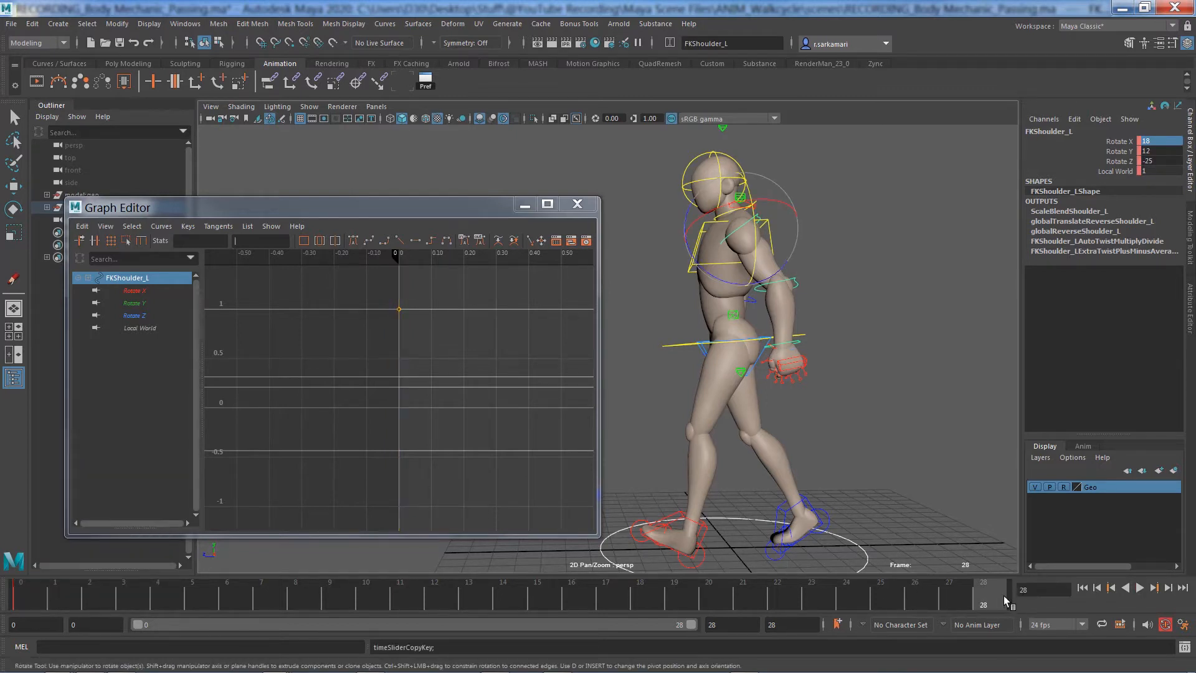
right_click(990, 595)
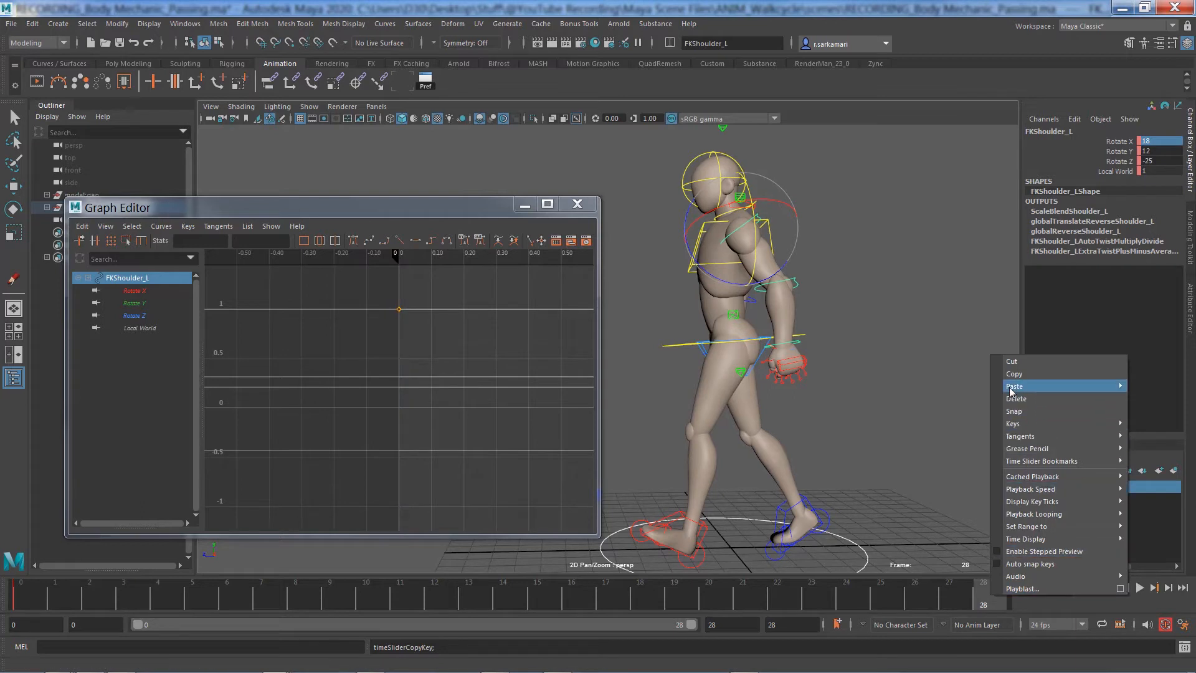
mouse_move(1011, 392)
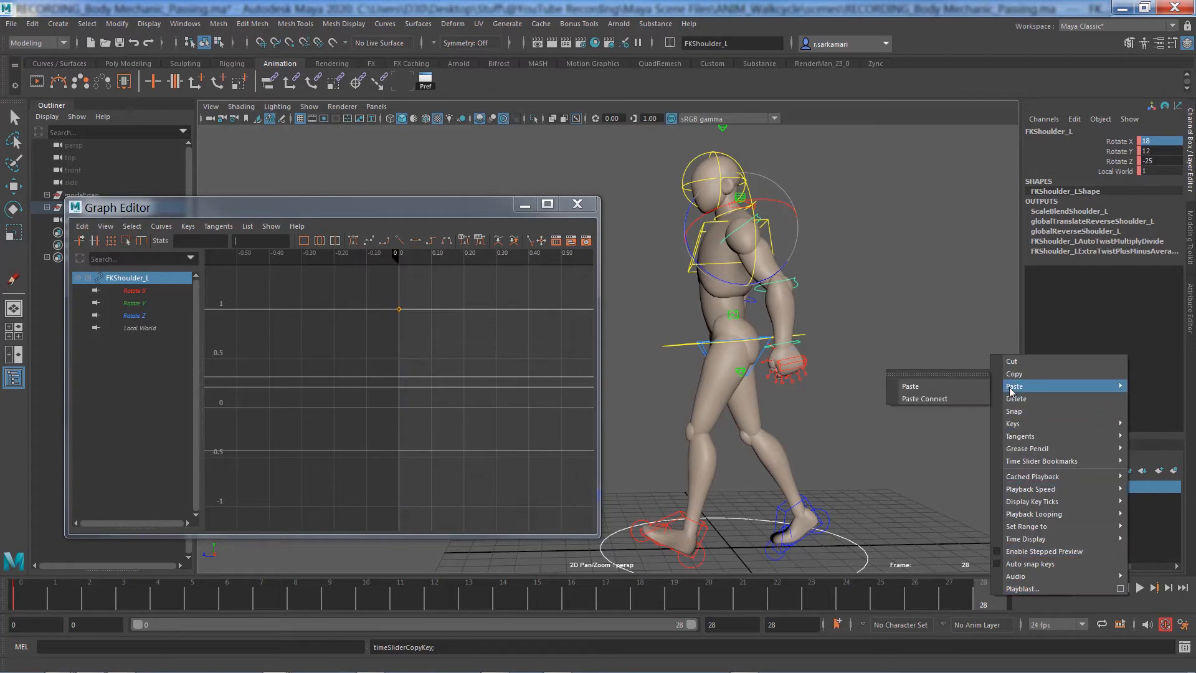
click(970, 384)
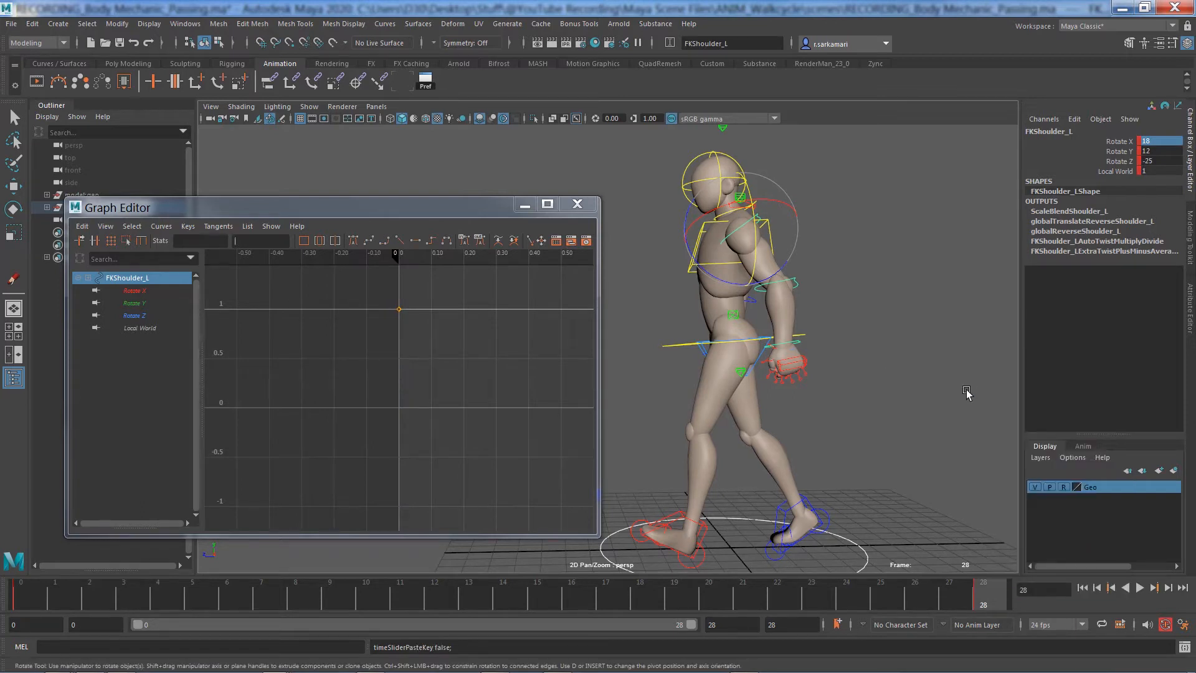
- Swing the left arm forward at frame 14 by setting FKShoulder_L's Rotate Z to 25
click(503, 603)
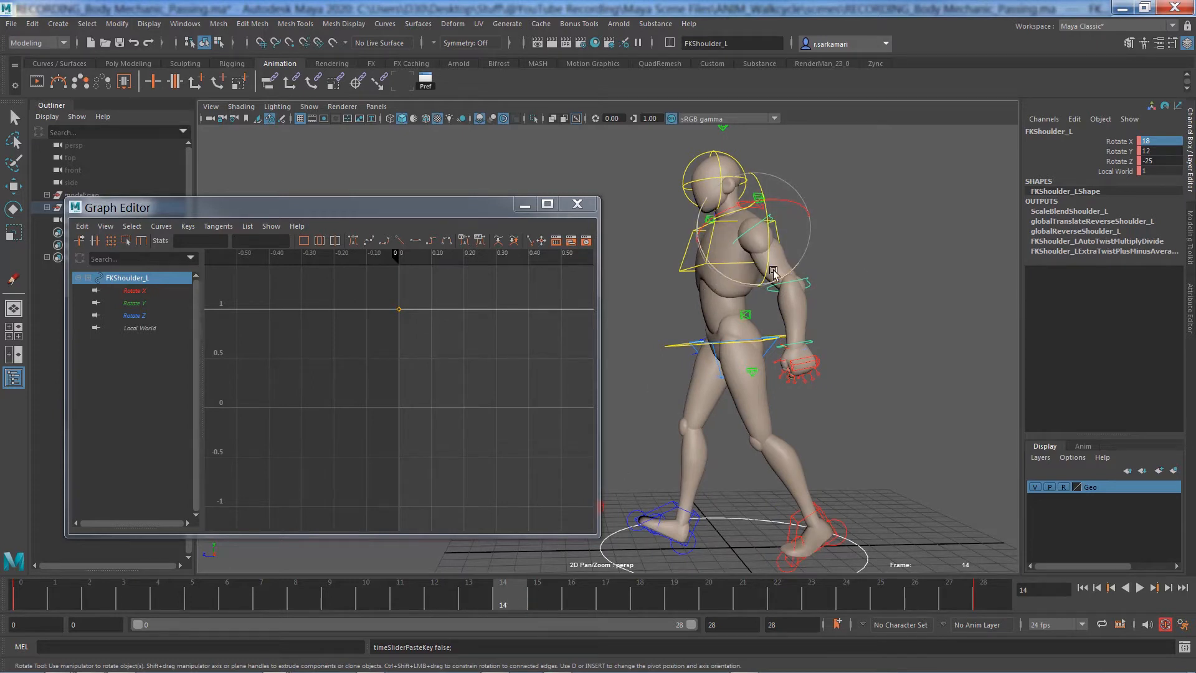
double_click(1160, 162)
key(Return)
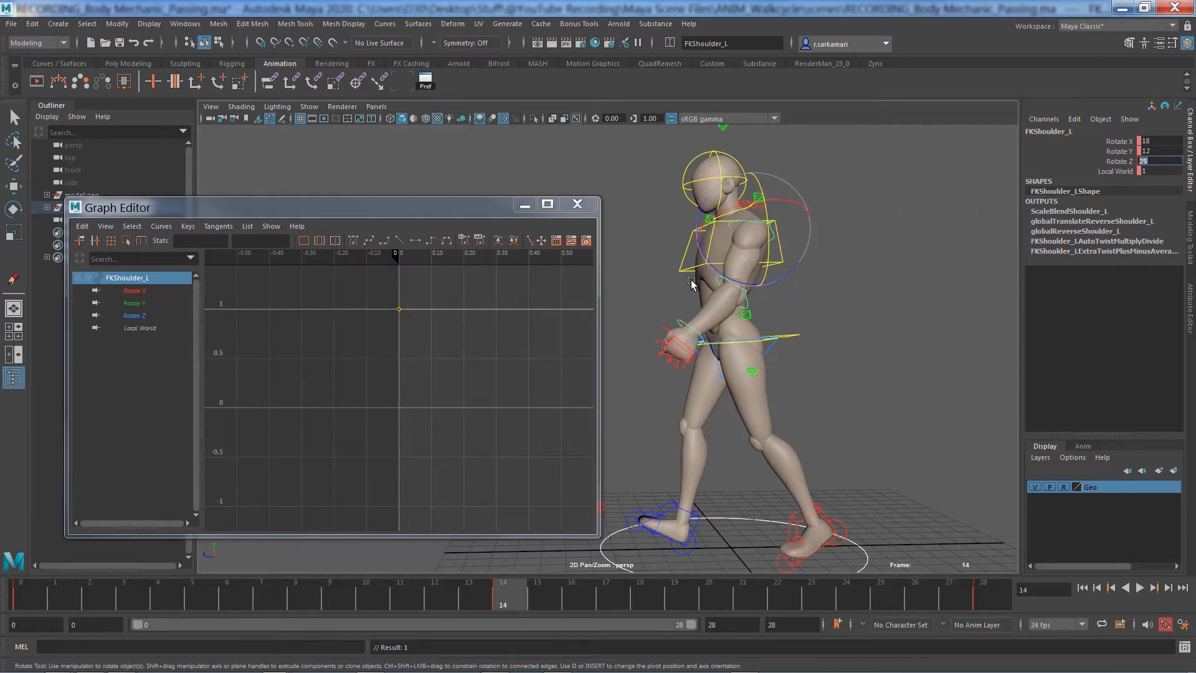
- Try reducing FKShoulder_L's Rotate Y to about 5.7 at frame 14 in a front-facing view, and undo it
alt+drag(656, 291, 772, 292)
click(1122, 152)
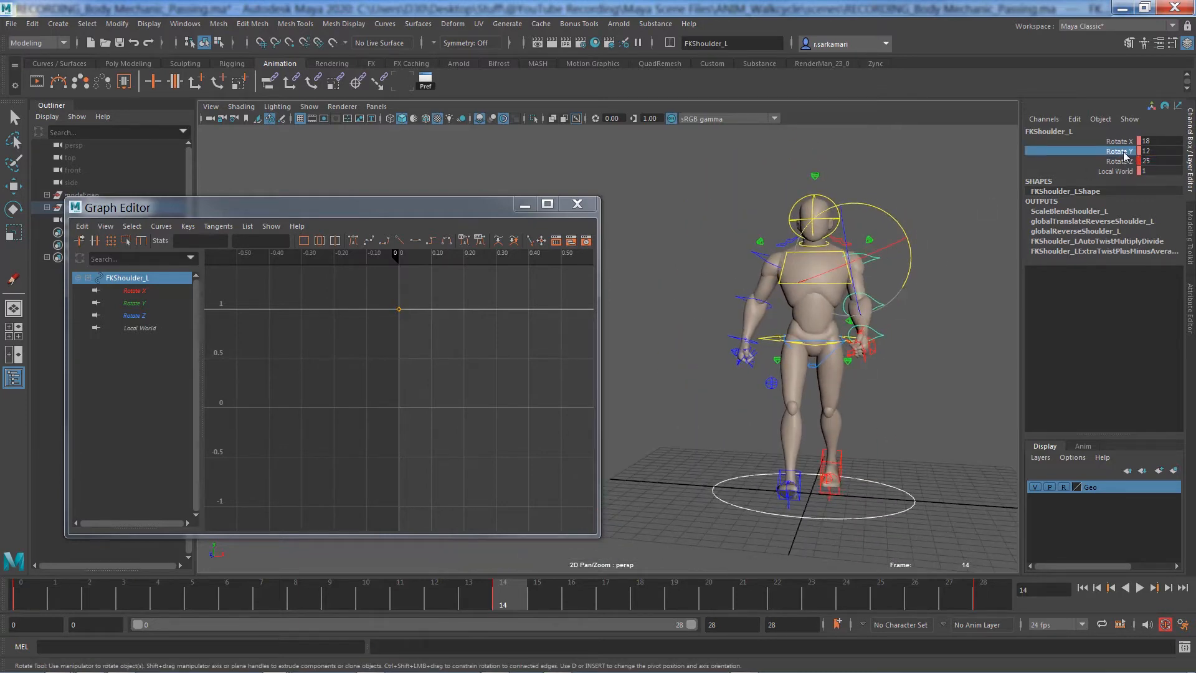
drag(911, 270, 915, 265)
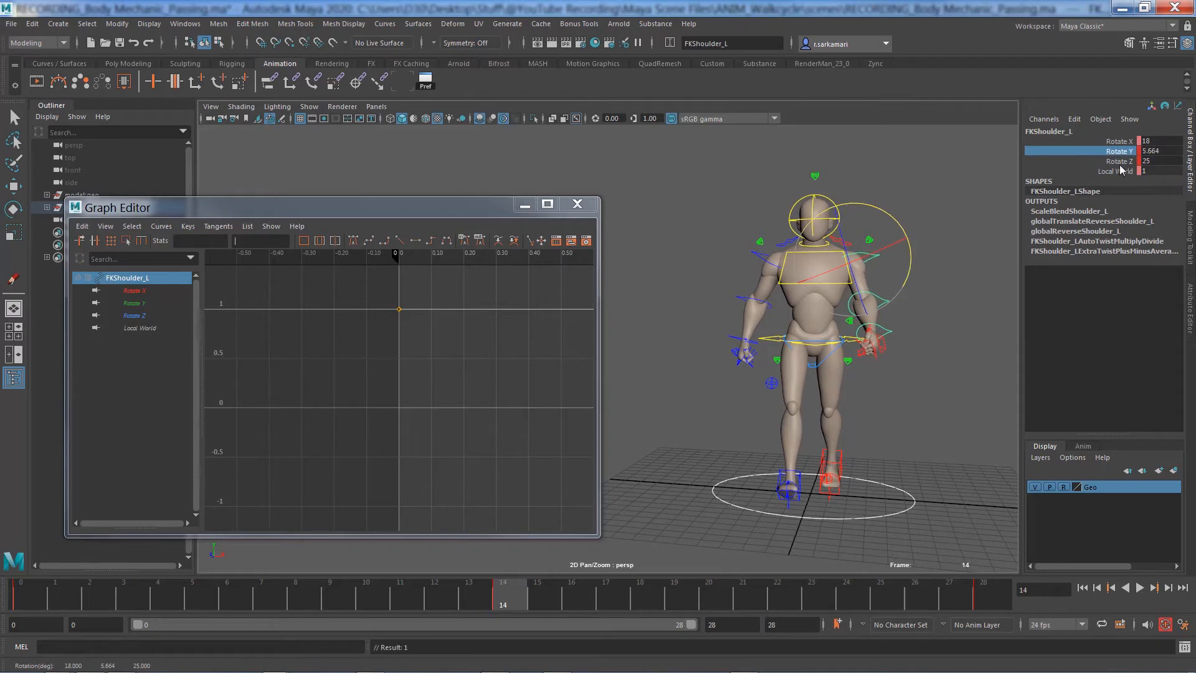
key(ctrl+z)
- Play the walk cycle from the side and from the front to review the left arm swing
alt+drag(885, 374, 470, 558)
key(alt+v)
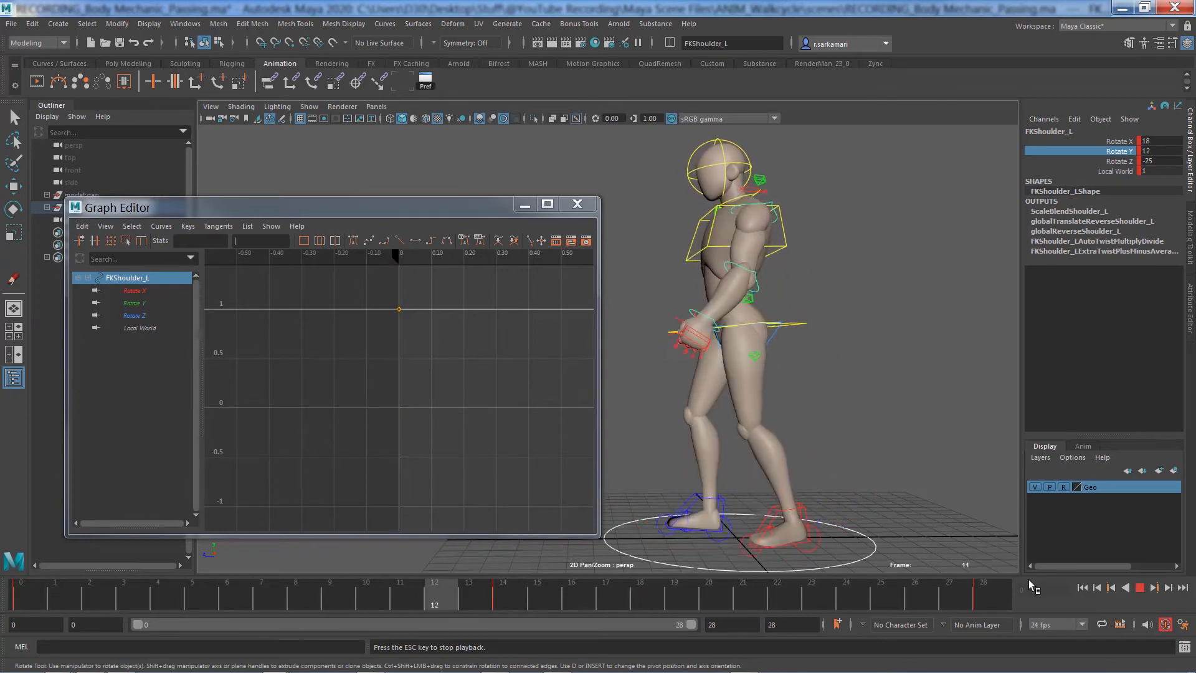
click(1140, 588)
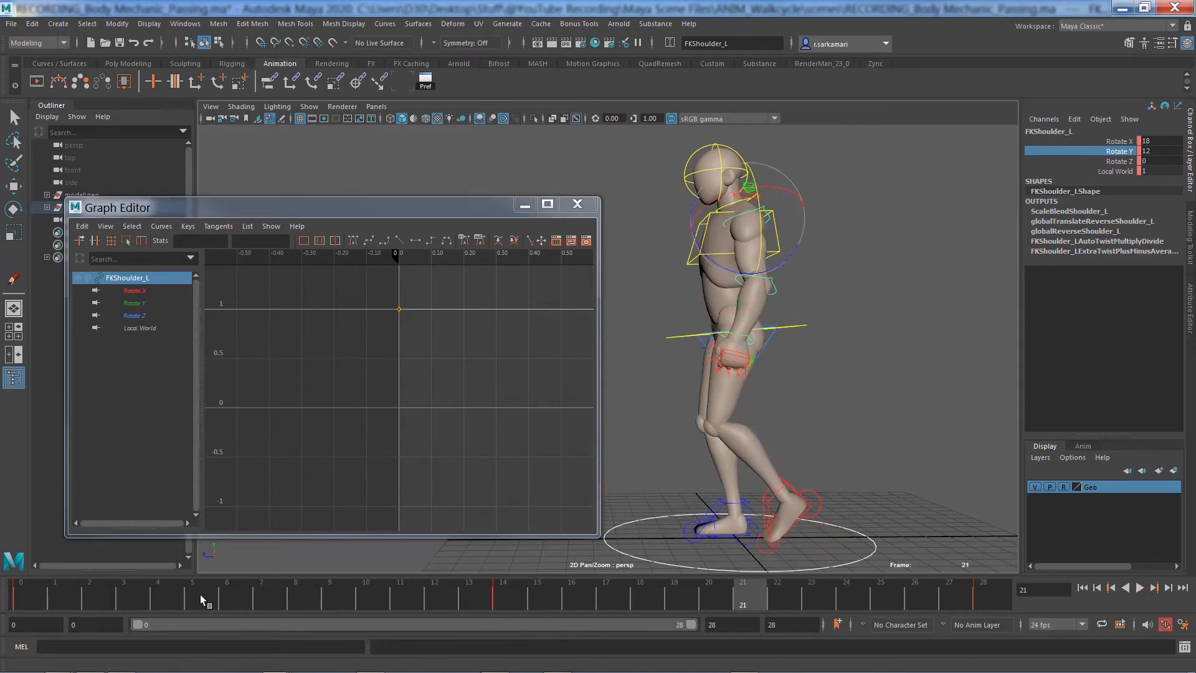
click(1082, 589)
alt+drag(668, 349, 784, 355)
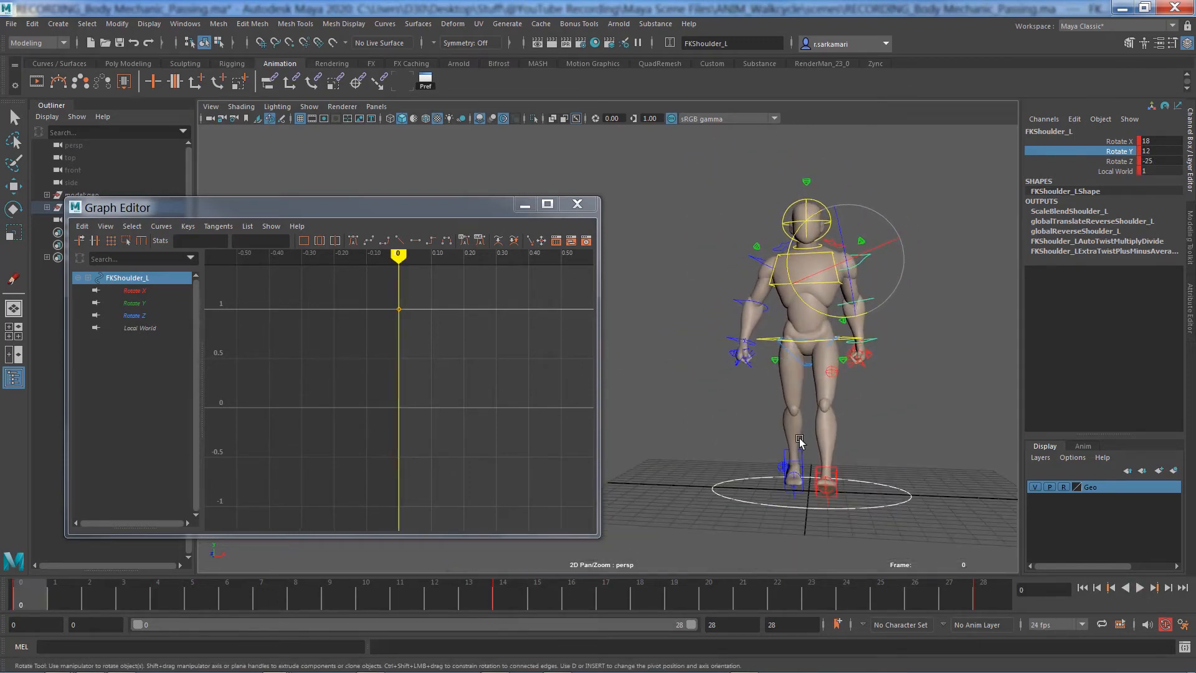
click(1143, 589)
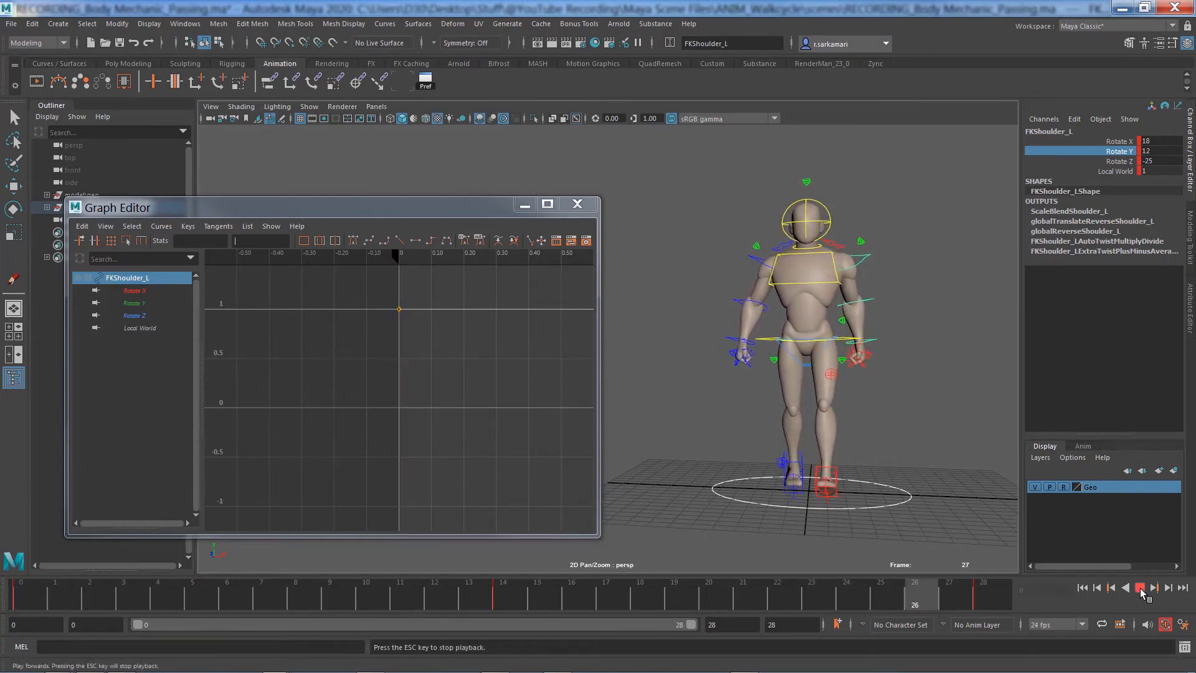
key(Escape)
- Move the left arm away from the body at frame 7 by setting FKShoulder_L's Rotate Y to 3
drag(29, 599, 259, 614)
key(e)
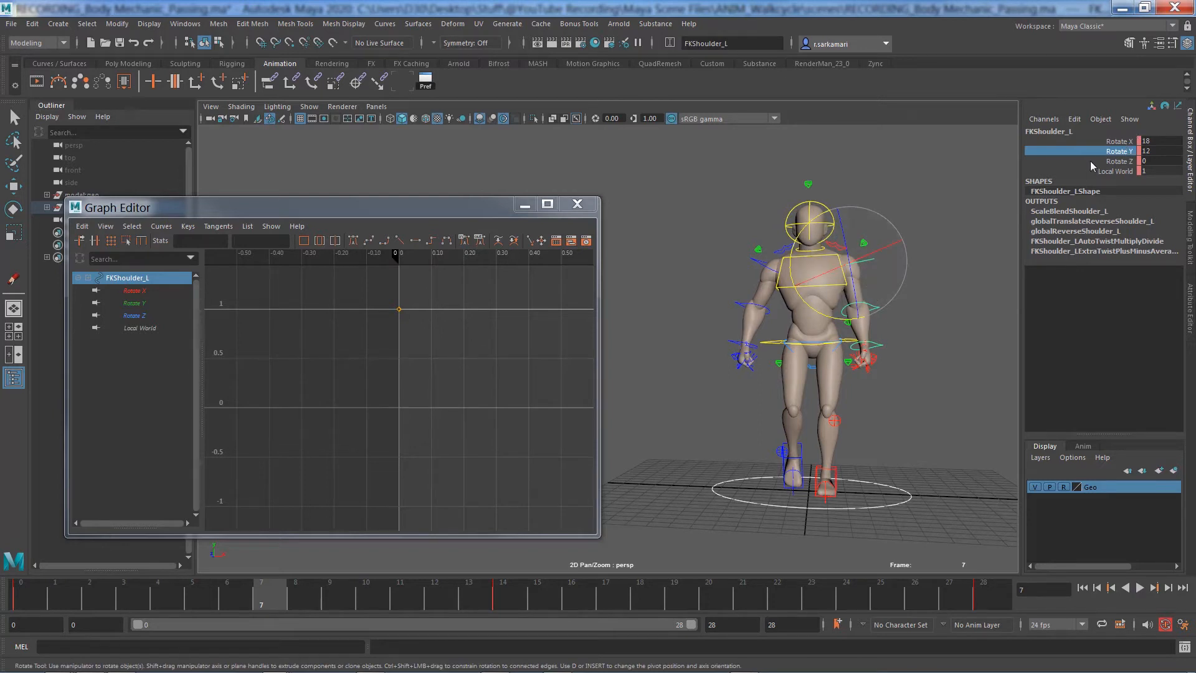
middle_drag(878, 176, 854, 181)
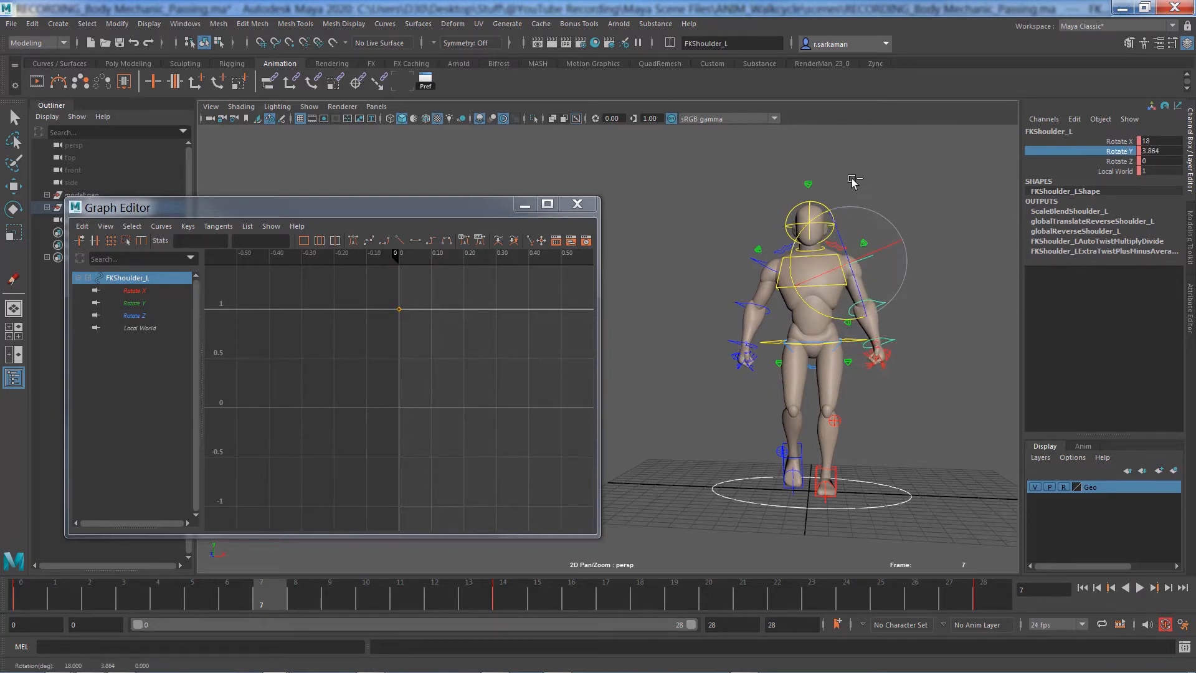
double_click(1156, 151)
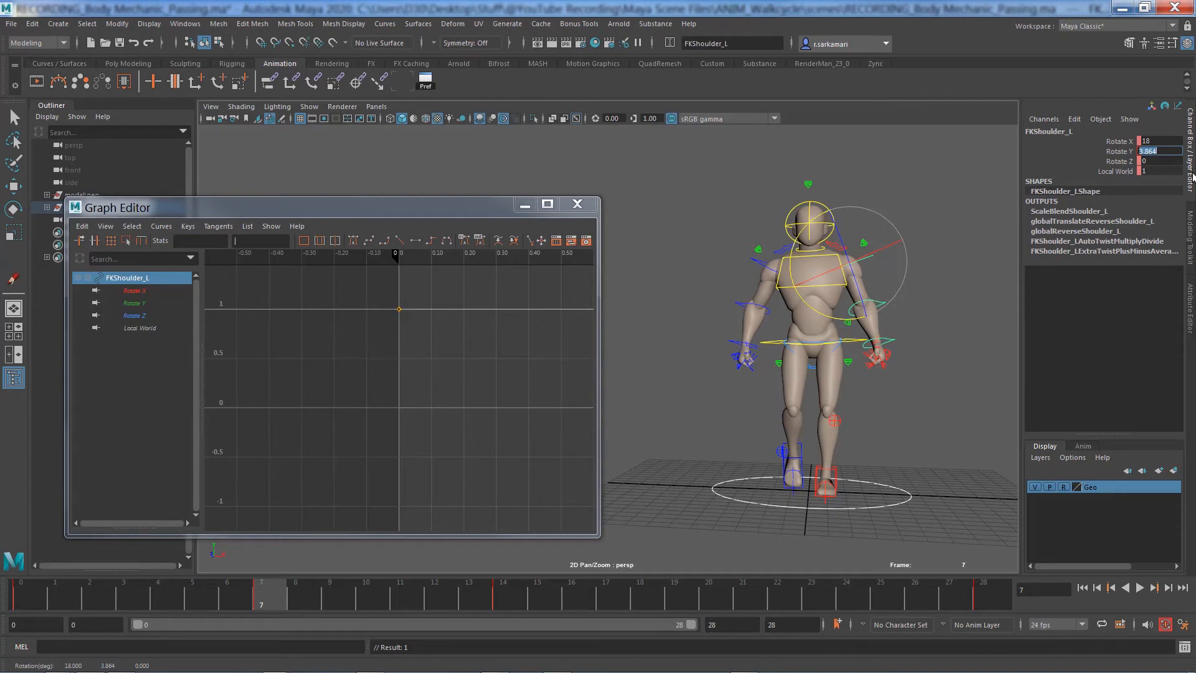
text(3)
key(Return)
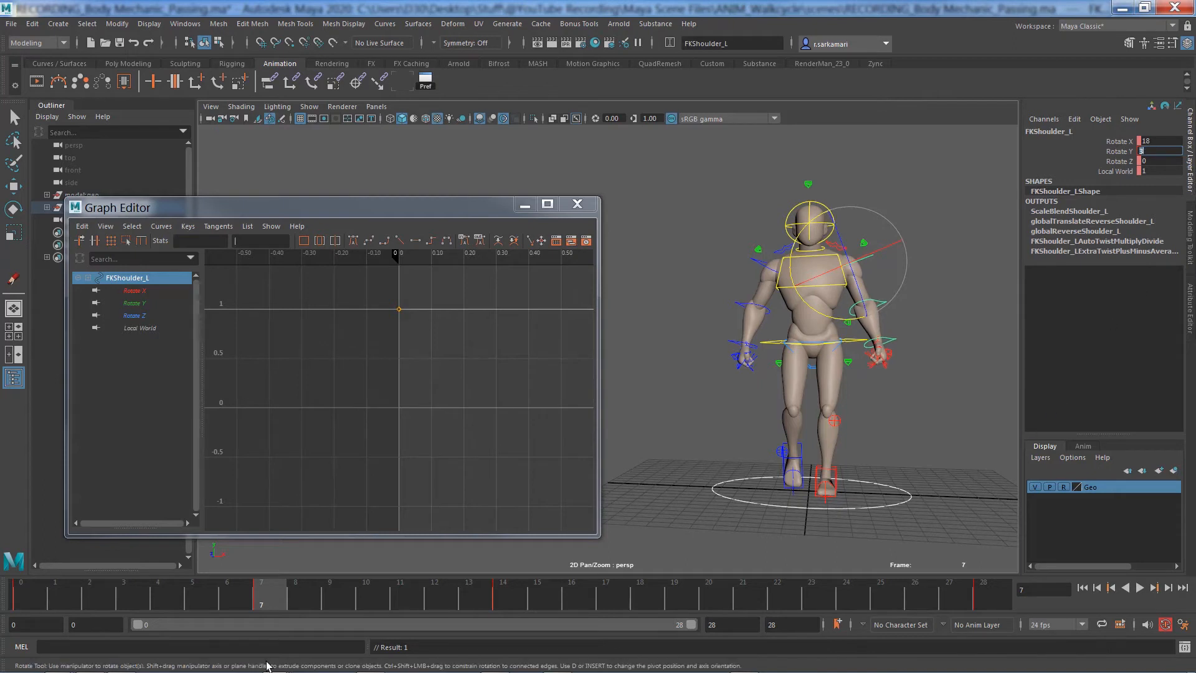
- Play and scrub through the arm swing, and set FKShoulder_L's Rotate Y to 3 at frame 21
key(alt+v)
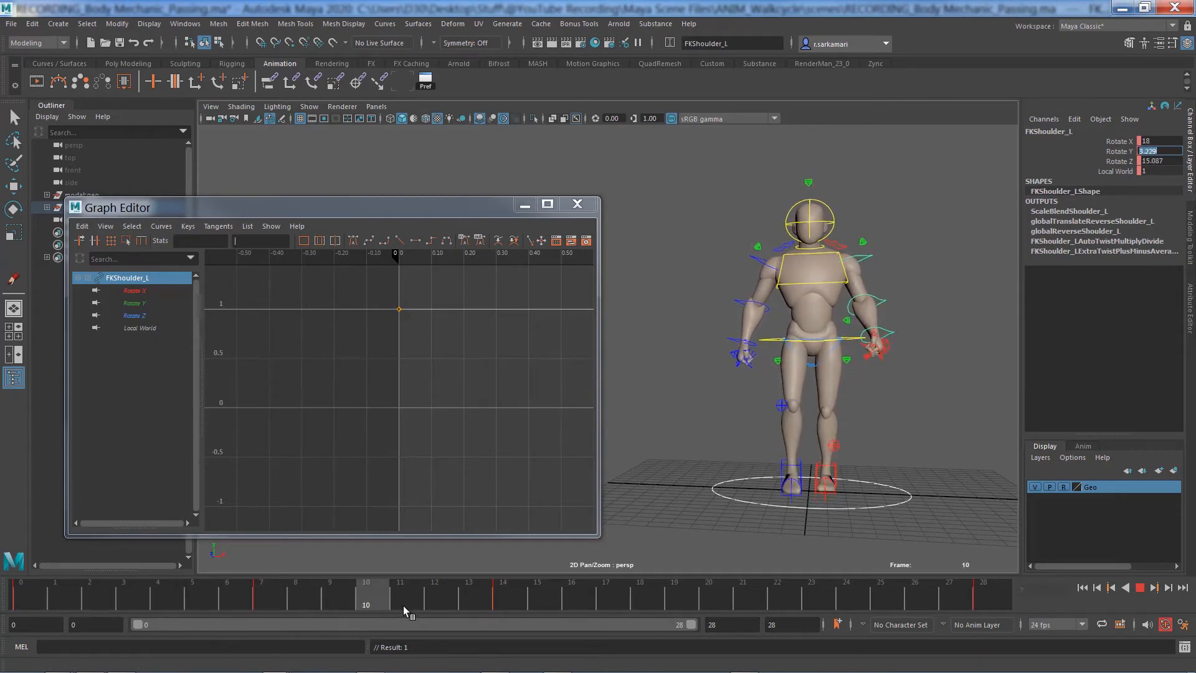
drag(45, 642, 742, 603)
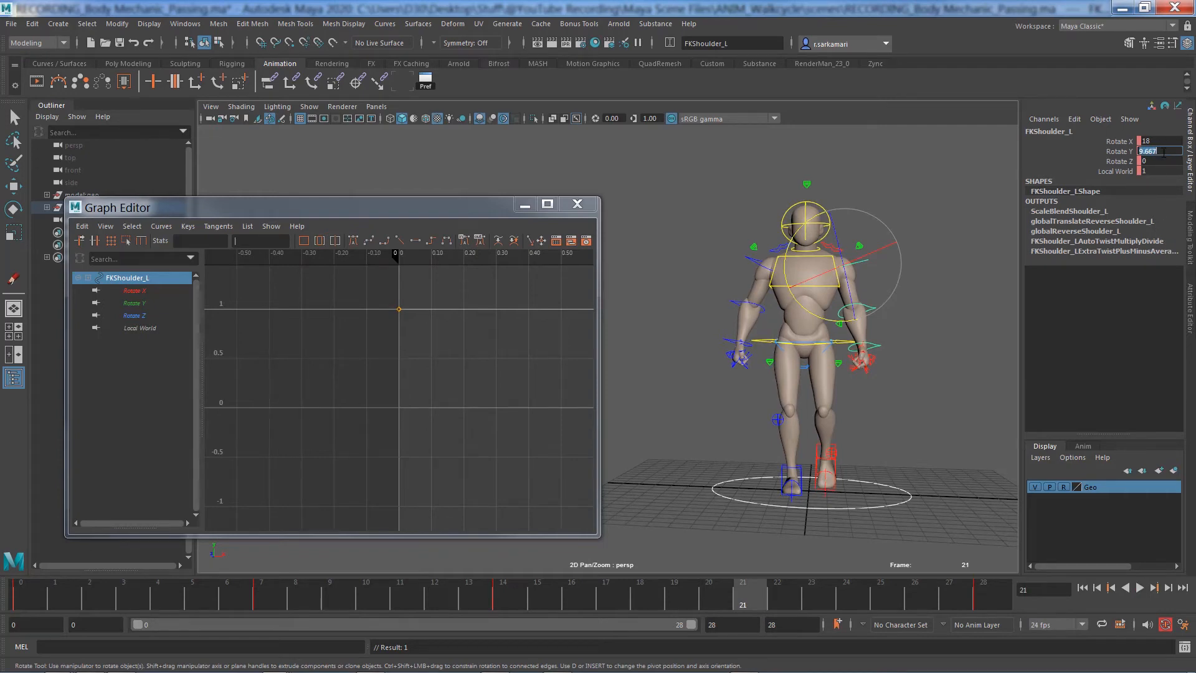
drag(498, 594, 748, 594)
text(3)
key(Return)
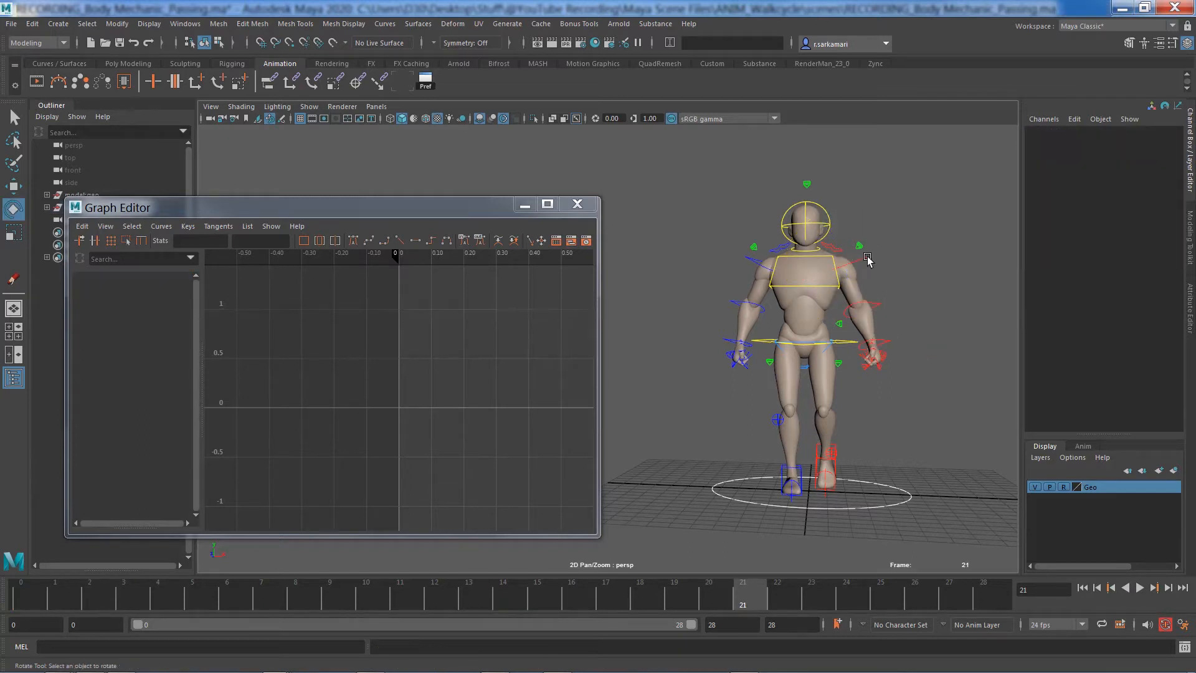
- Set the pre and post infinity of FKShoulder_L's Rotate X, Y and Z curves to Cycle
click(865, 258)
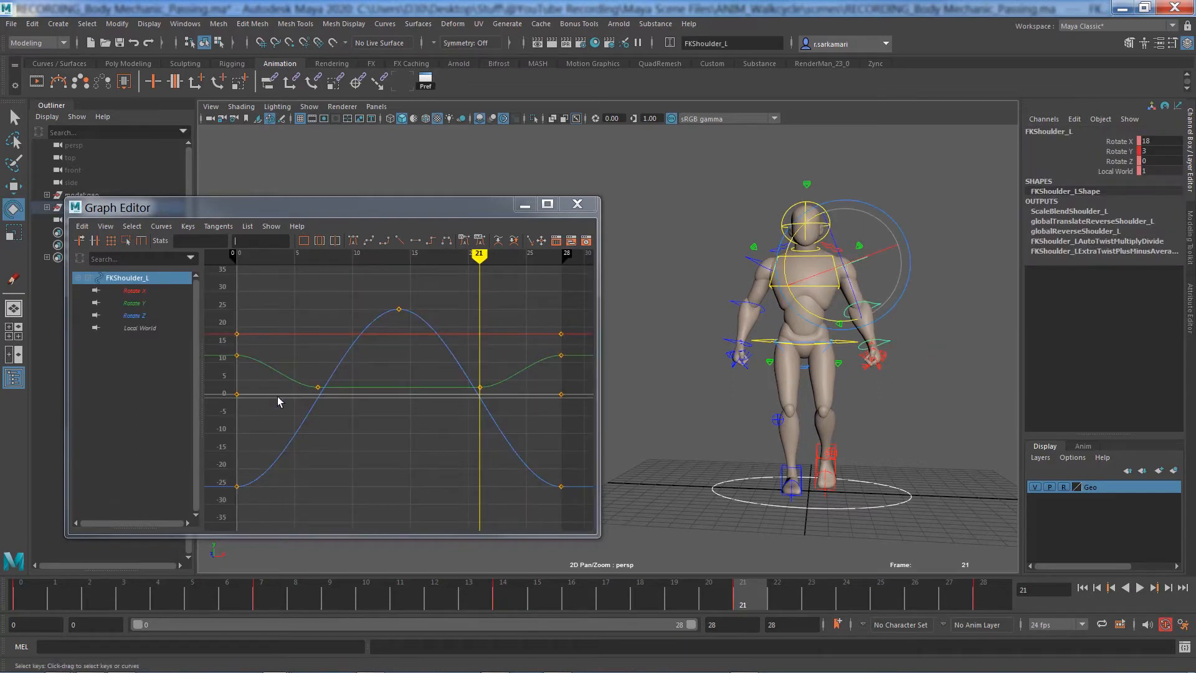
click(134, 303)
scroll(269, 390, down, 3)
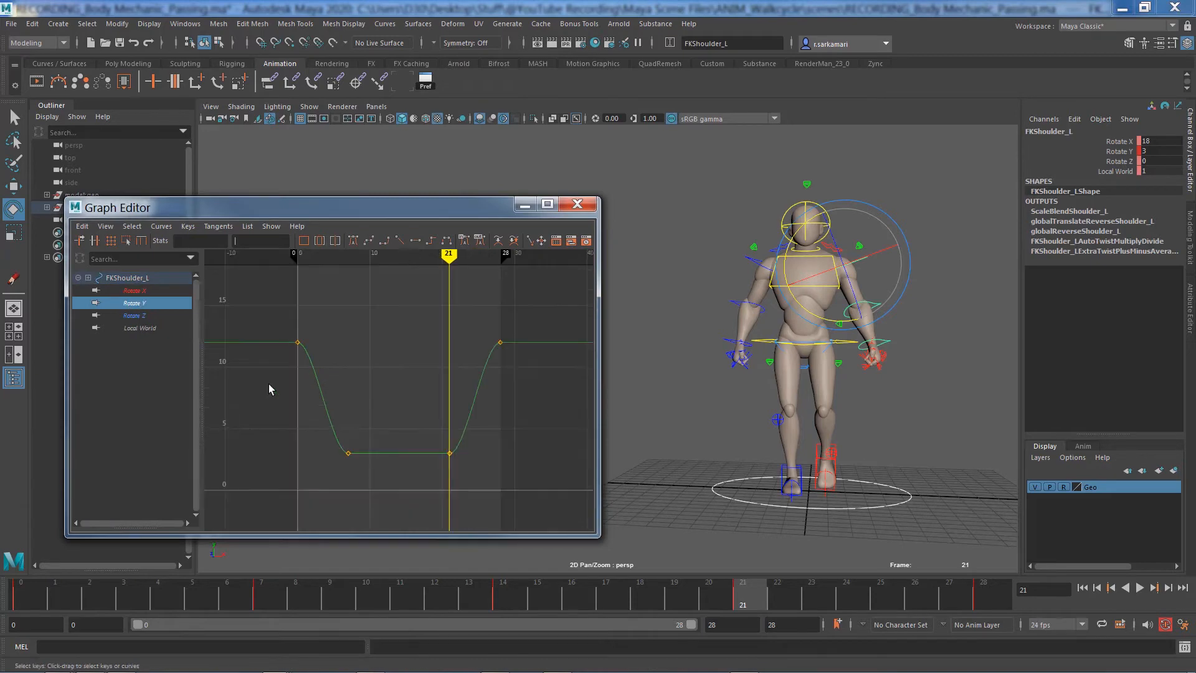
drag(134, 290, 136, 316)
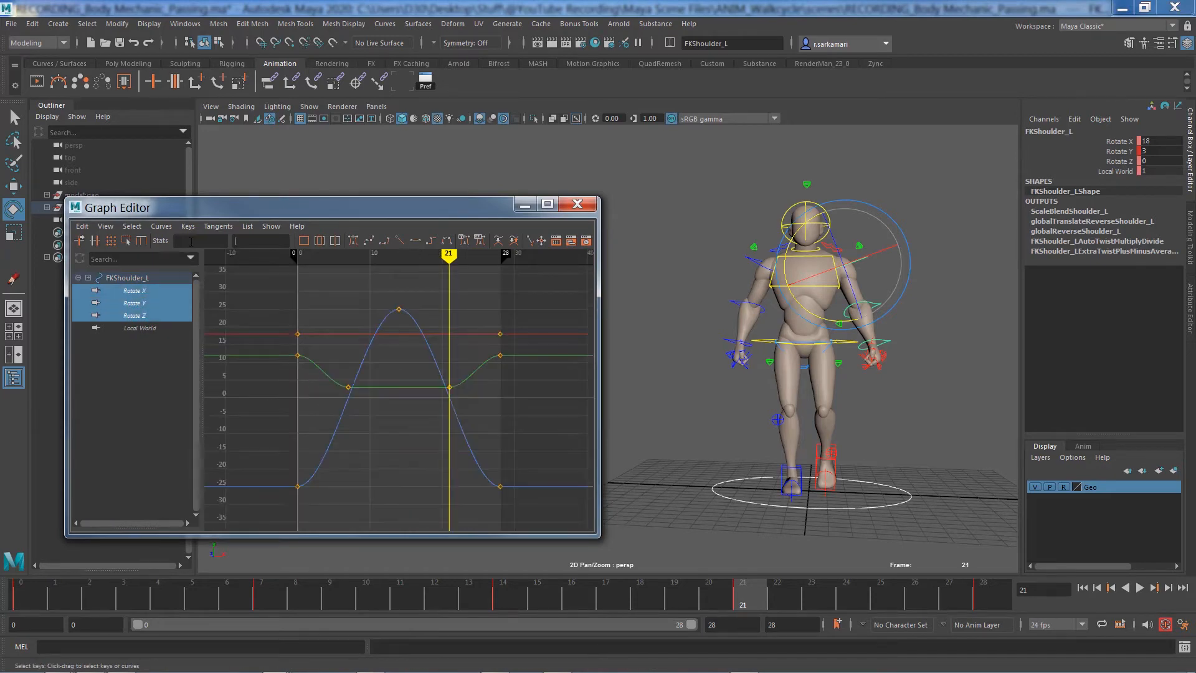
click(161, 226)
mouse_move(187, 245)
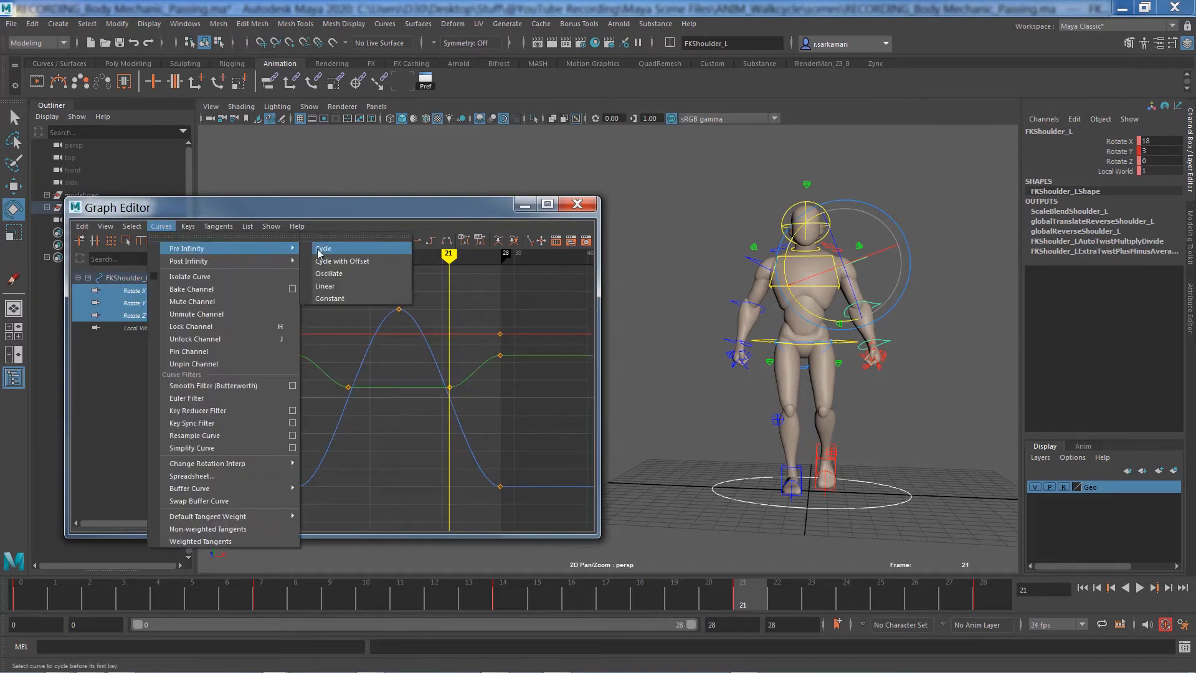
click(383, 244)
click(162, 227)
click(348, 258)
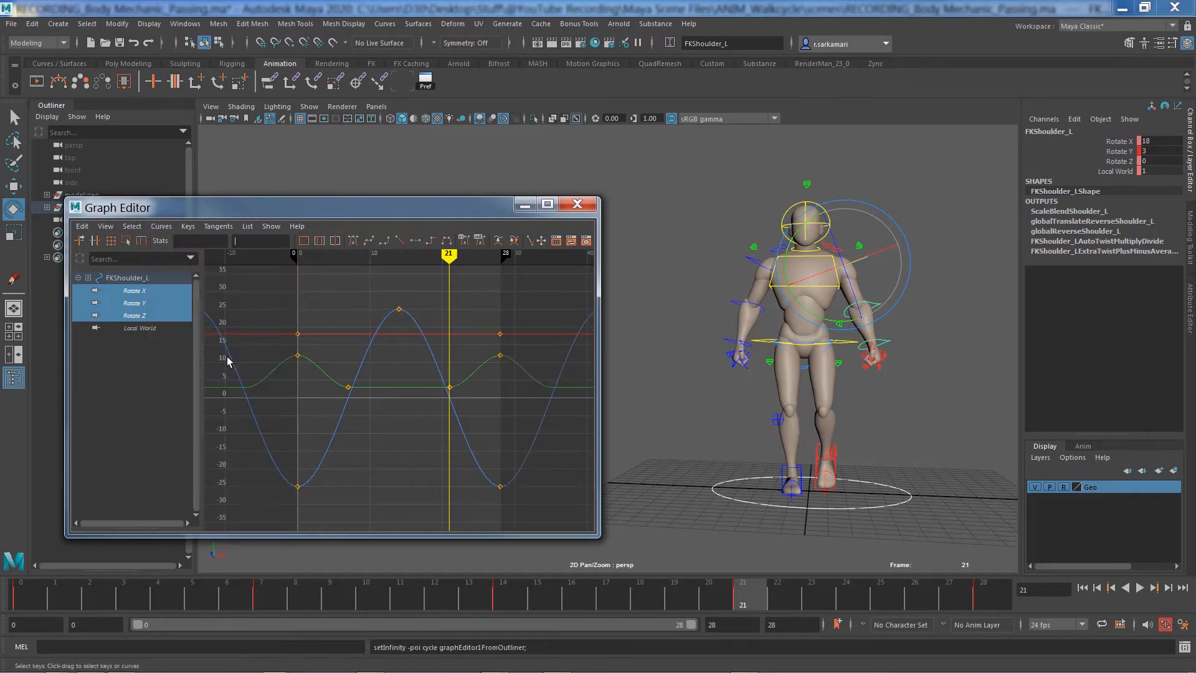
- Set FKShoulder_L's Rotate Y keys at frames 7 and 21 to 5 after trying 2, and play the walk cycle
click(139, 316)
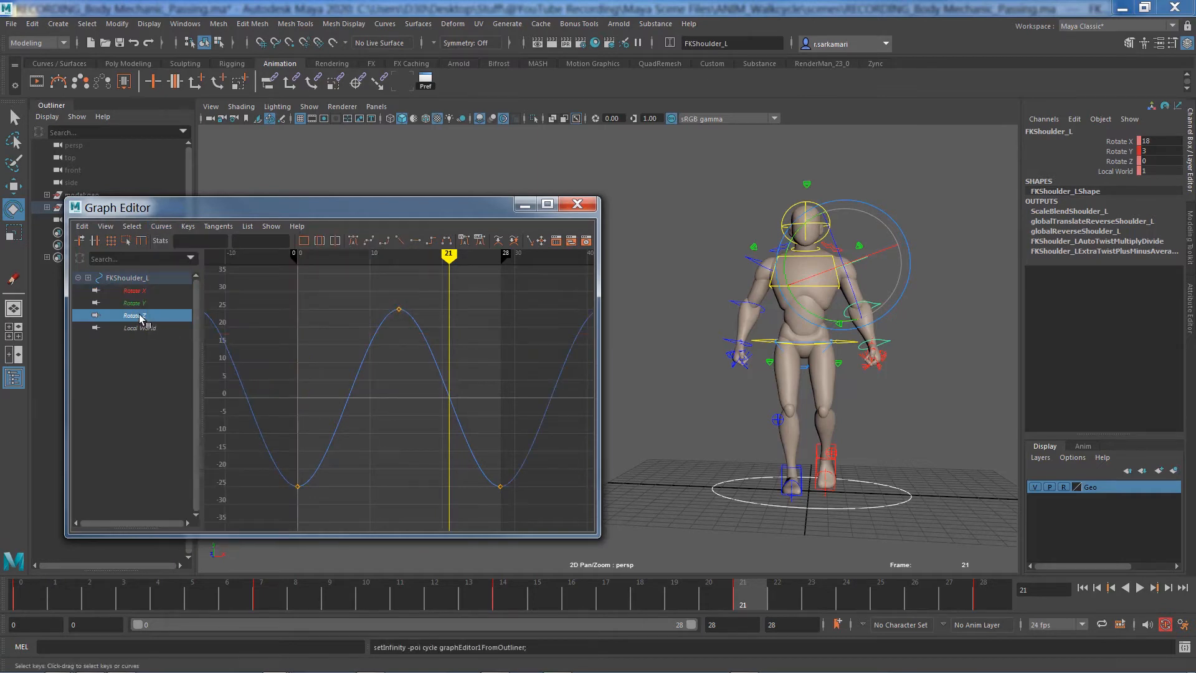
click(137, 304)
click(348, 486)
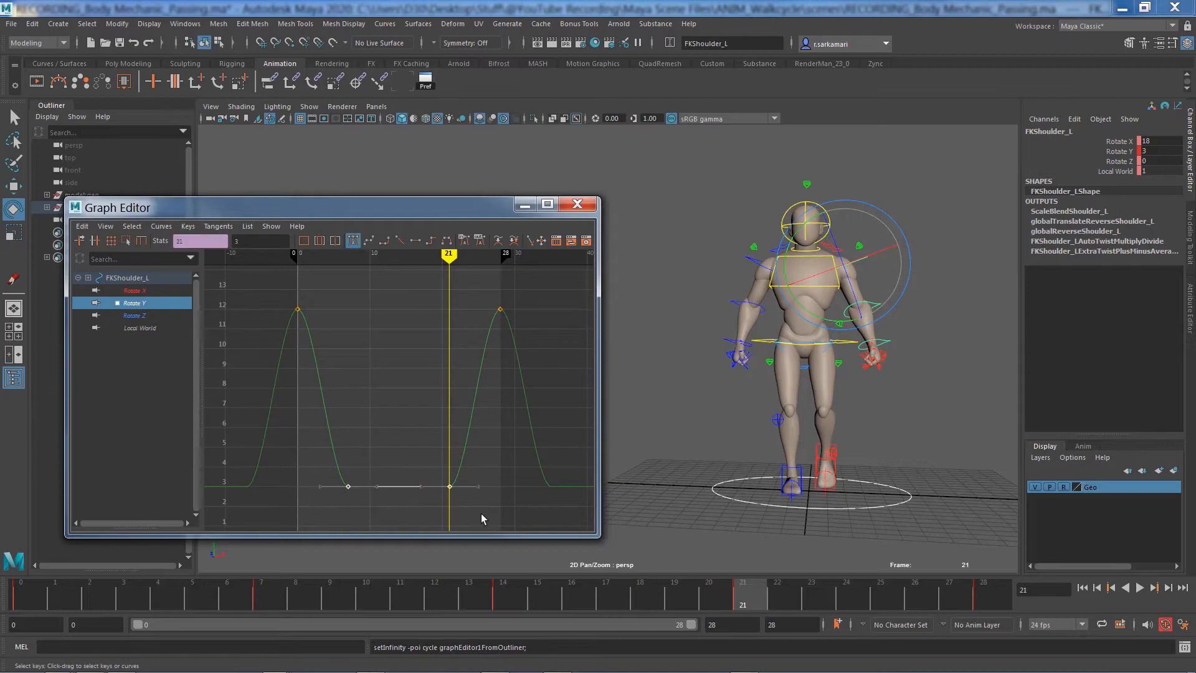
drag(476, 284, 537, 370)
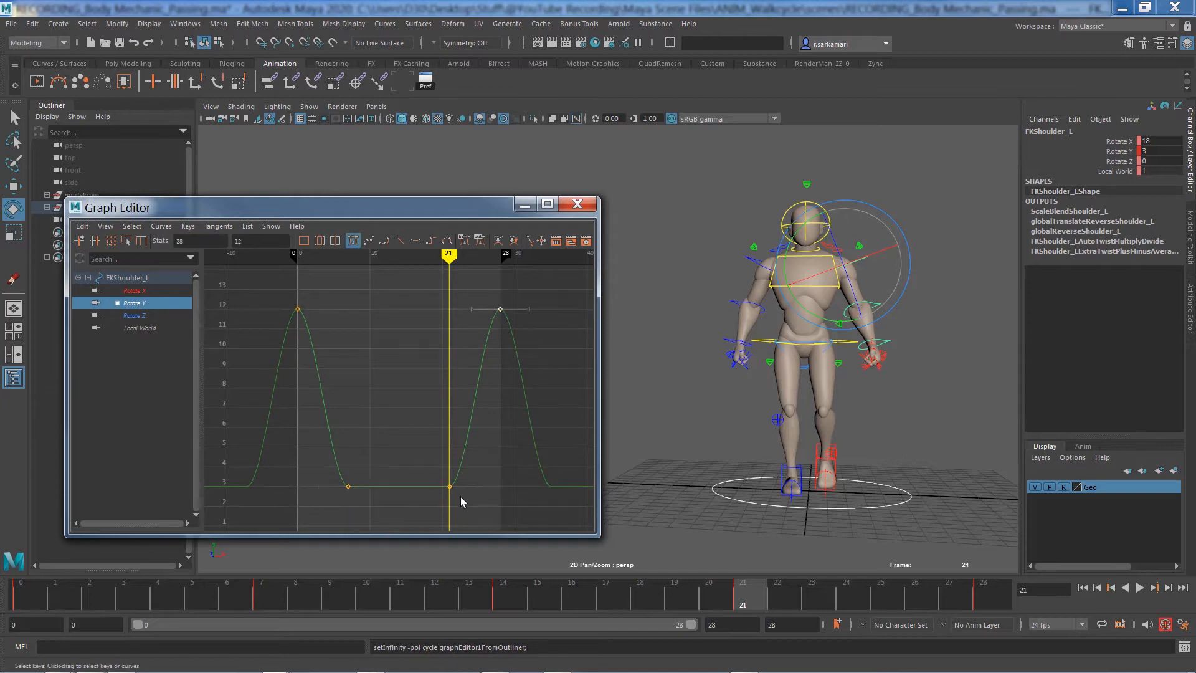
drag(278, 475, 465, 517)
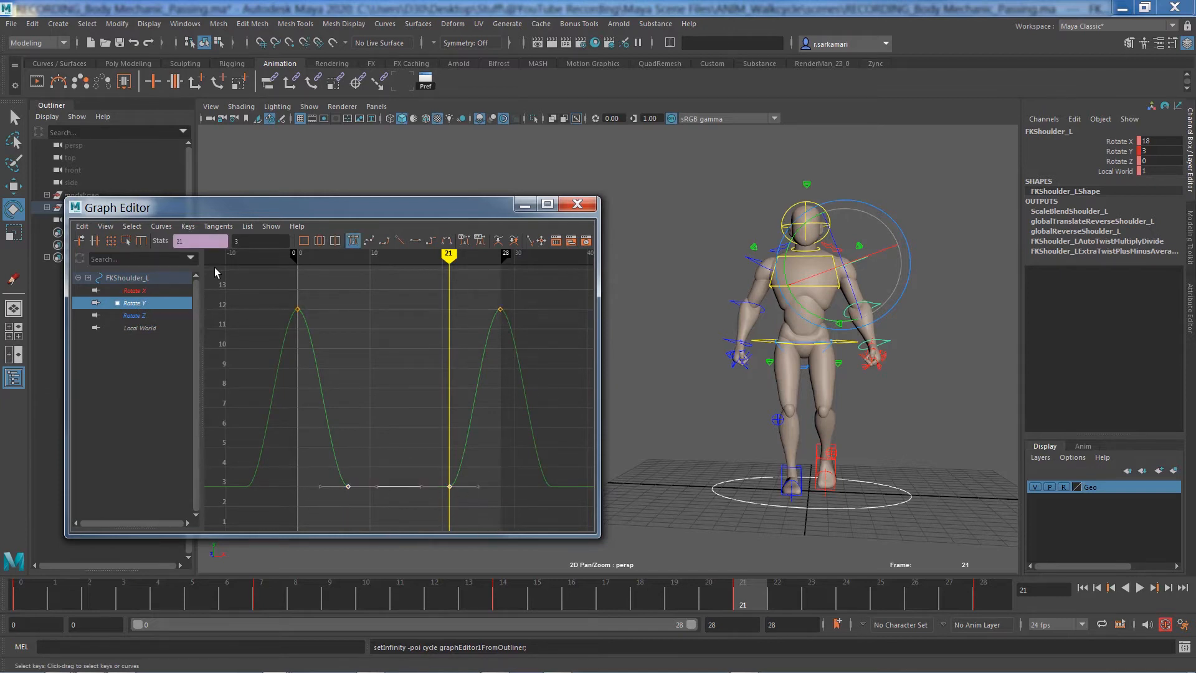
double_click(255, 243)
text(2)
key(Return)
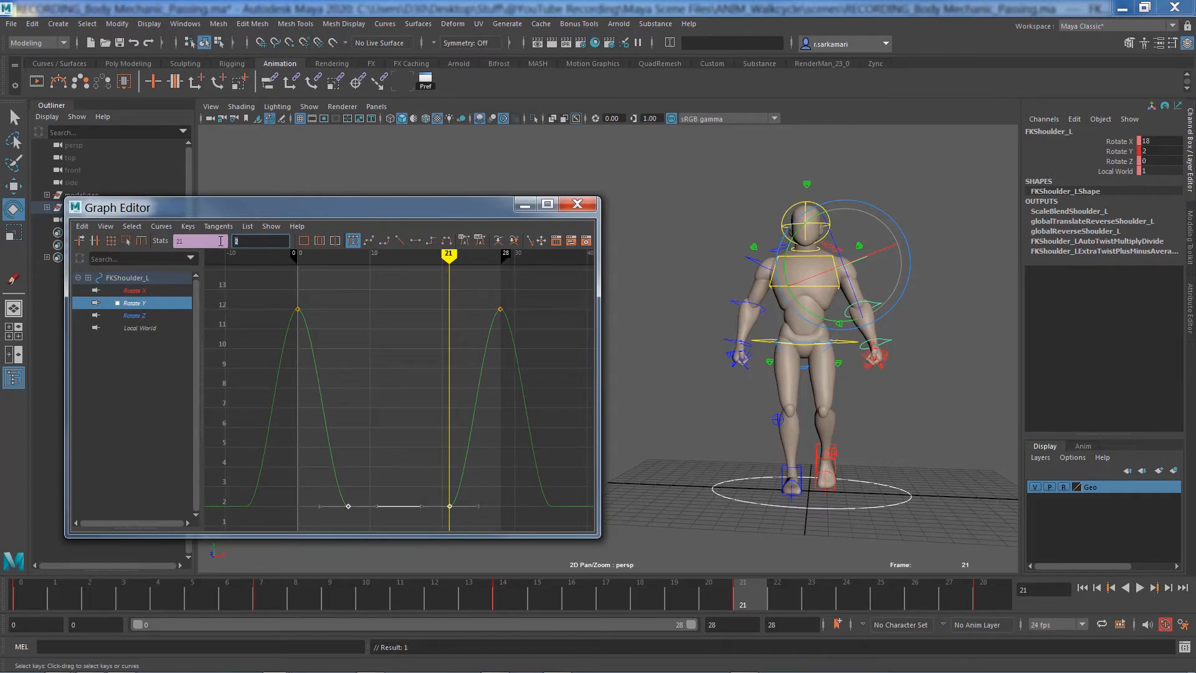
key(Return)
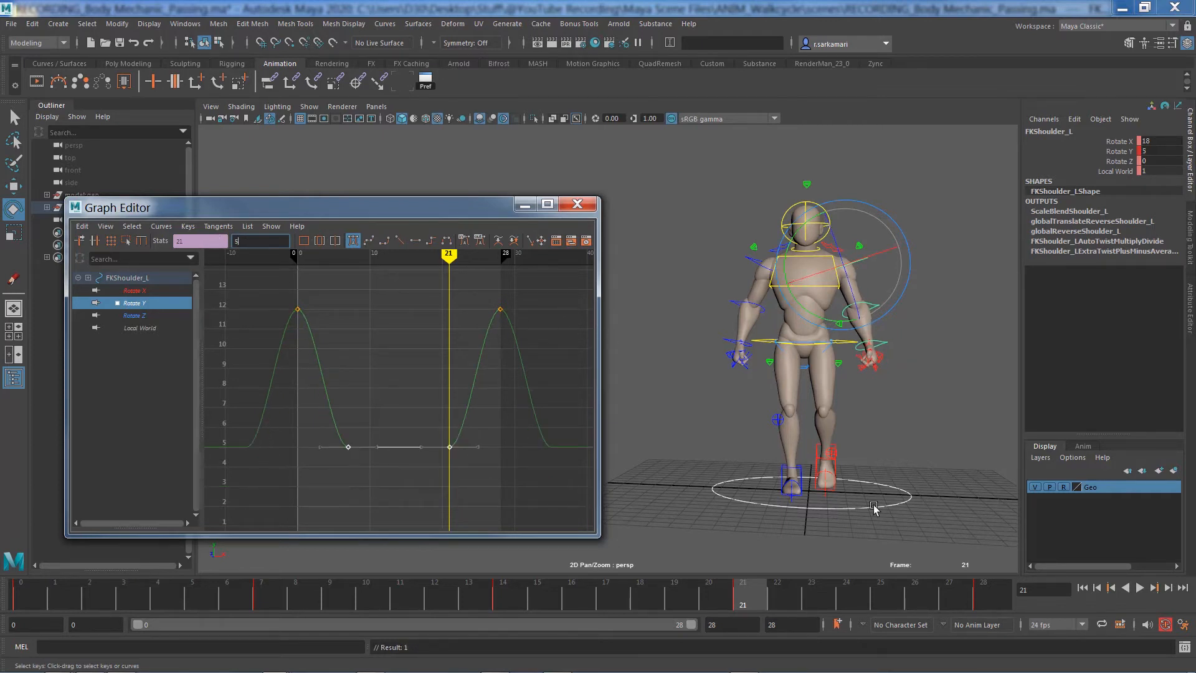
click(1082, 588)
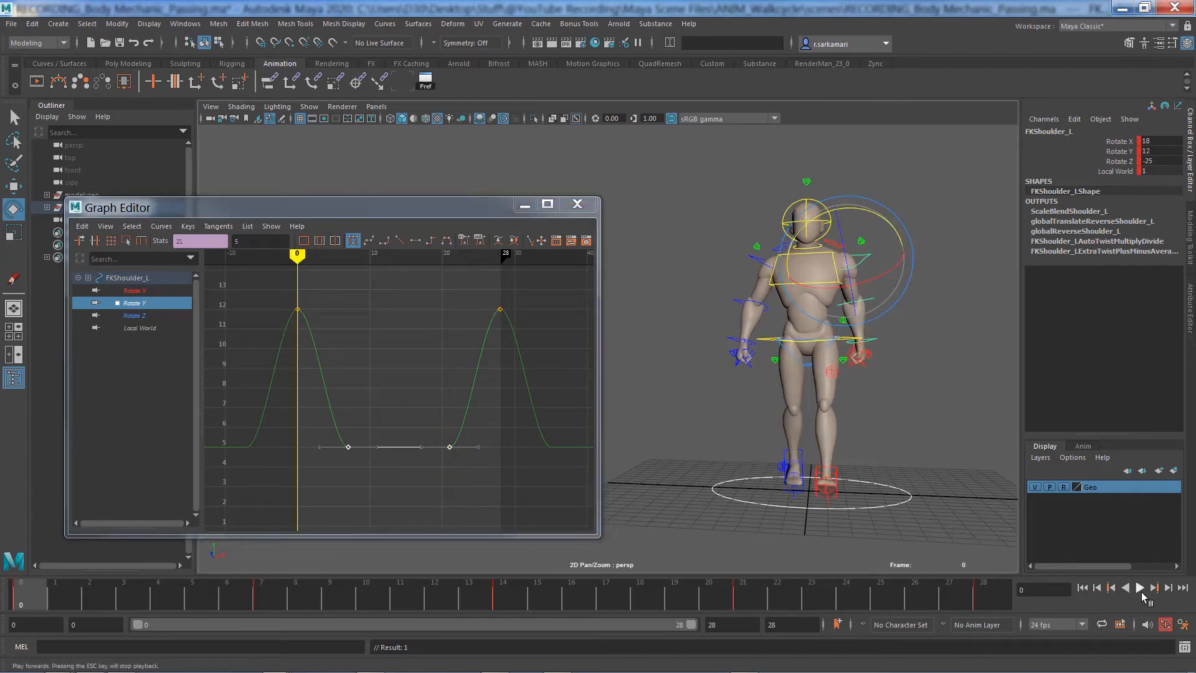
click(1144, 594)
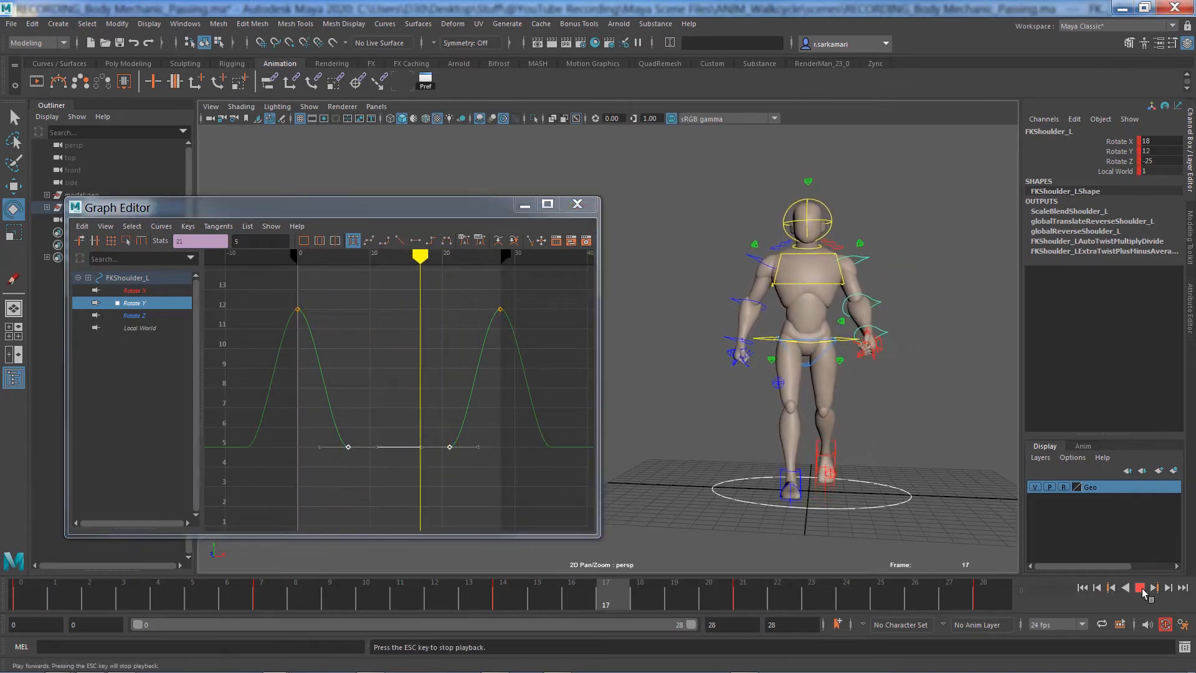
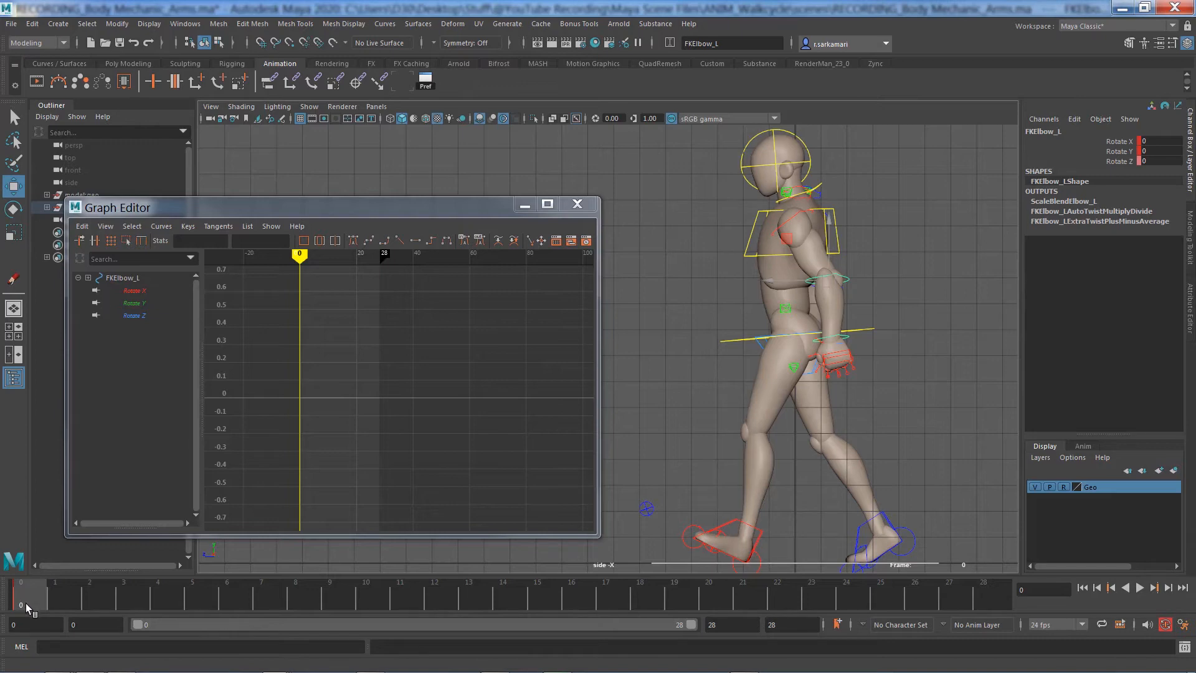
- Key FKElbow_L at frames 28 and 14, and bend the left elbow at frame 14 by setting Rotate Z to 13
drag(25, 602, 984, 602)
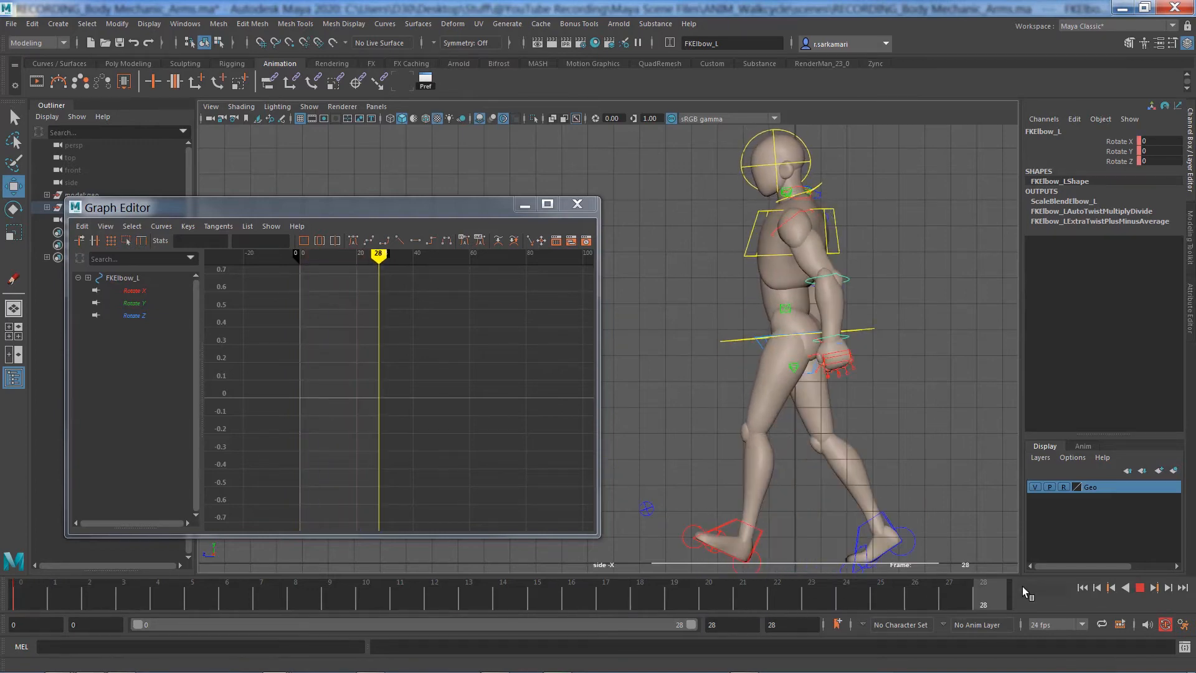
click(499, 602)
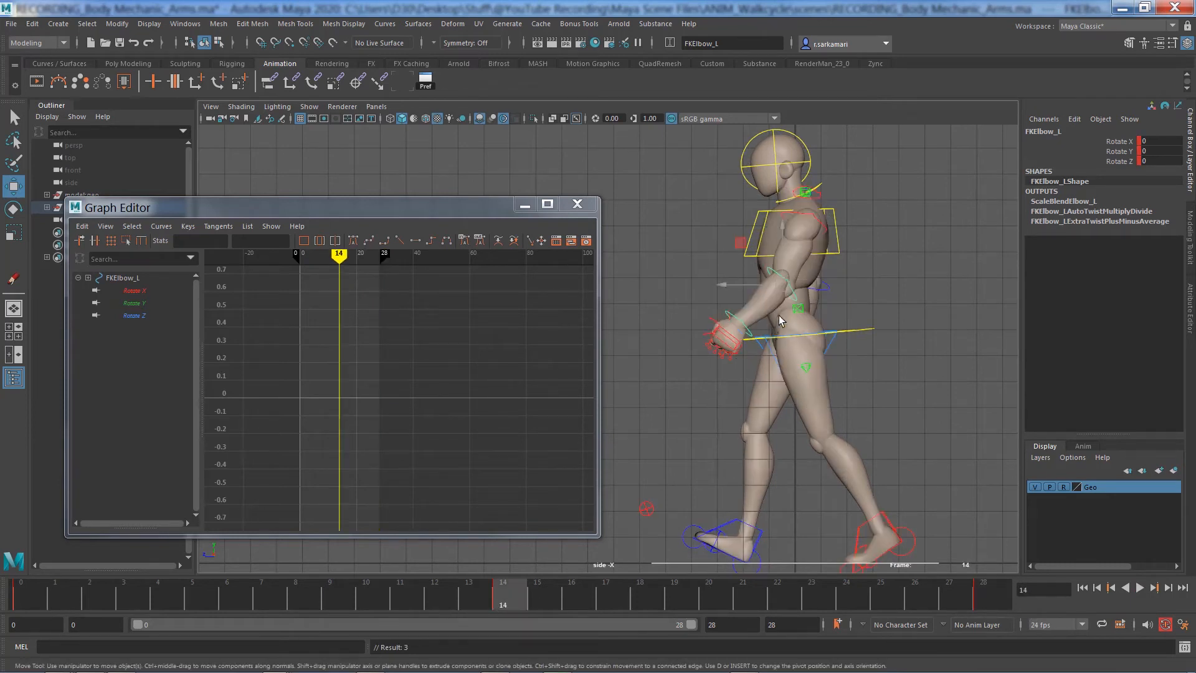
key(e)
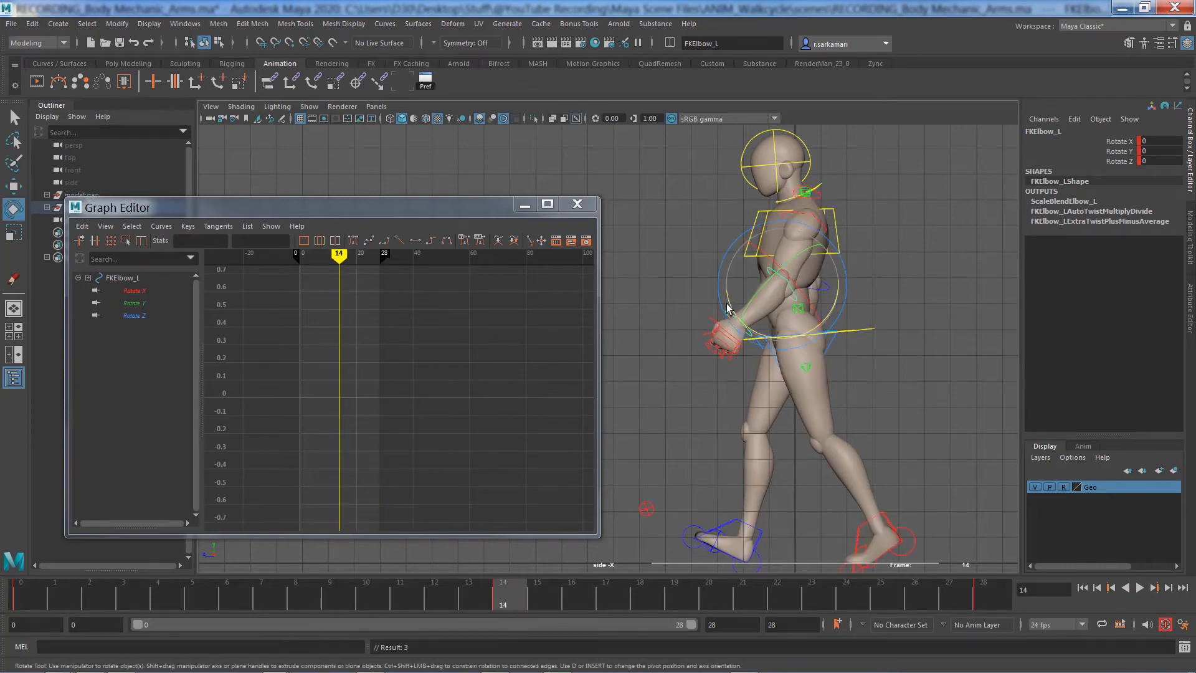
drag(730, 306, 727, 273)
key(ctrl+z)
drag(786, 341, 773, 336)
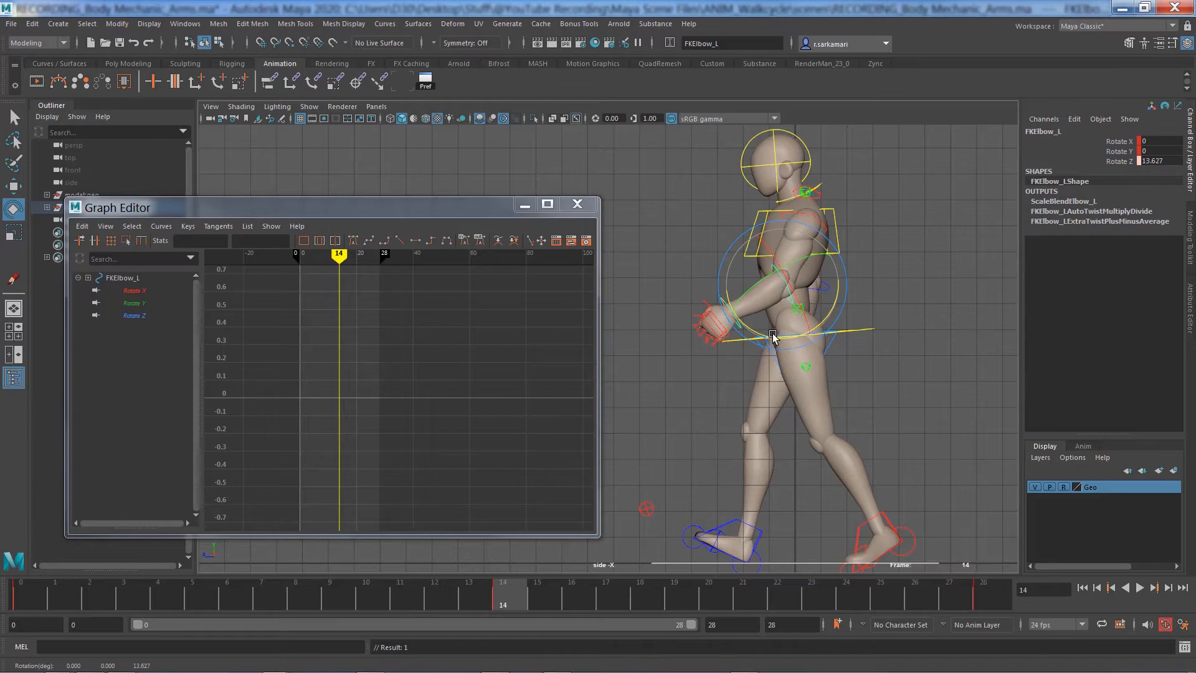
click(1165, 162)
- Check the elbow pose at frame 28 and set FKElbow_L's Rotate Z to 0 at frame 0
click(996, 600)
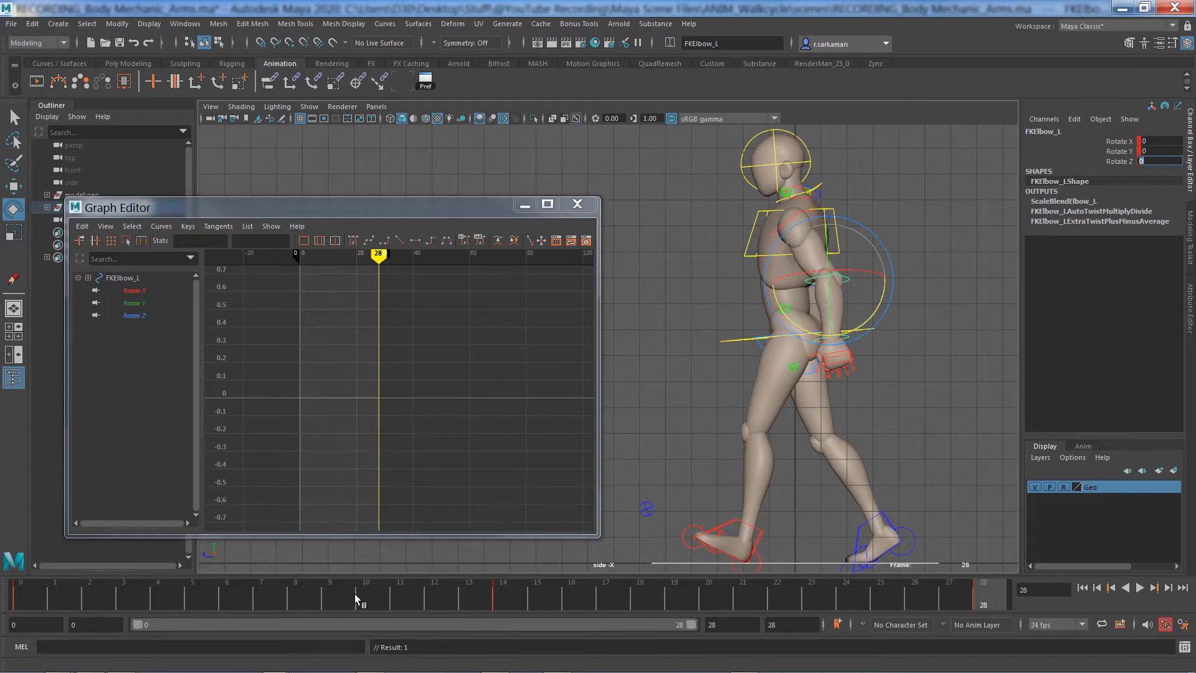
click(17, 599)
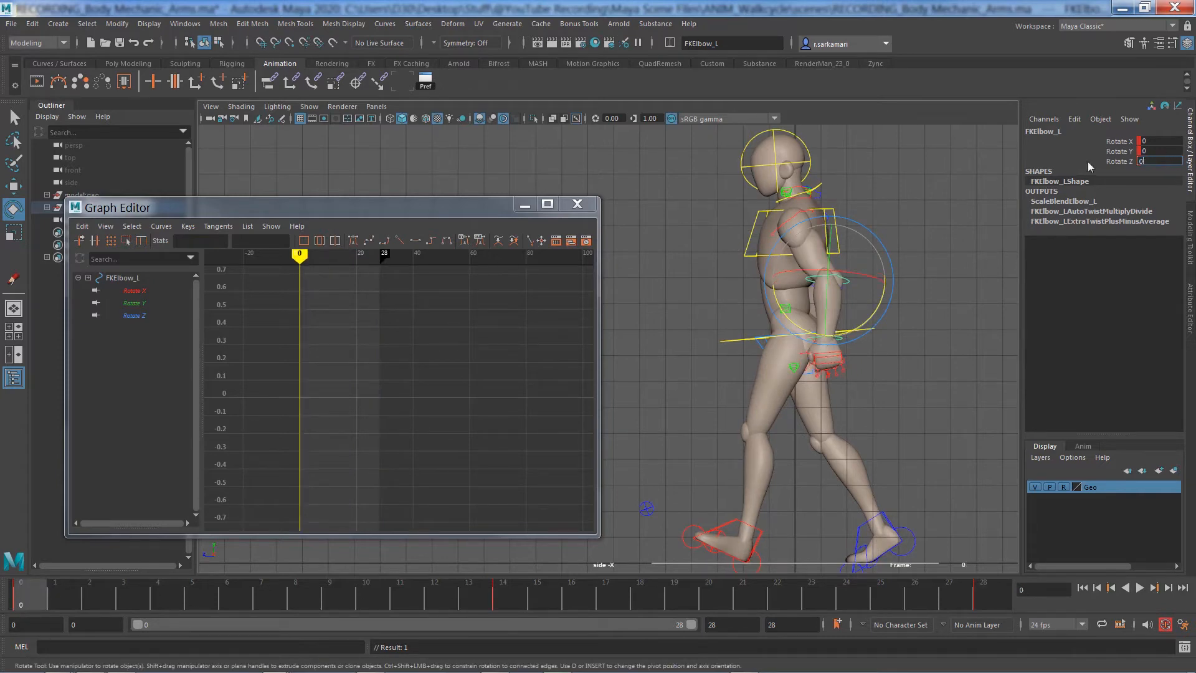
key(Return)
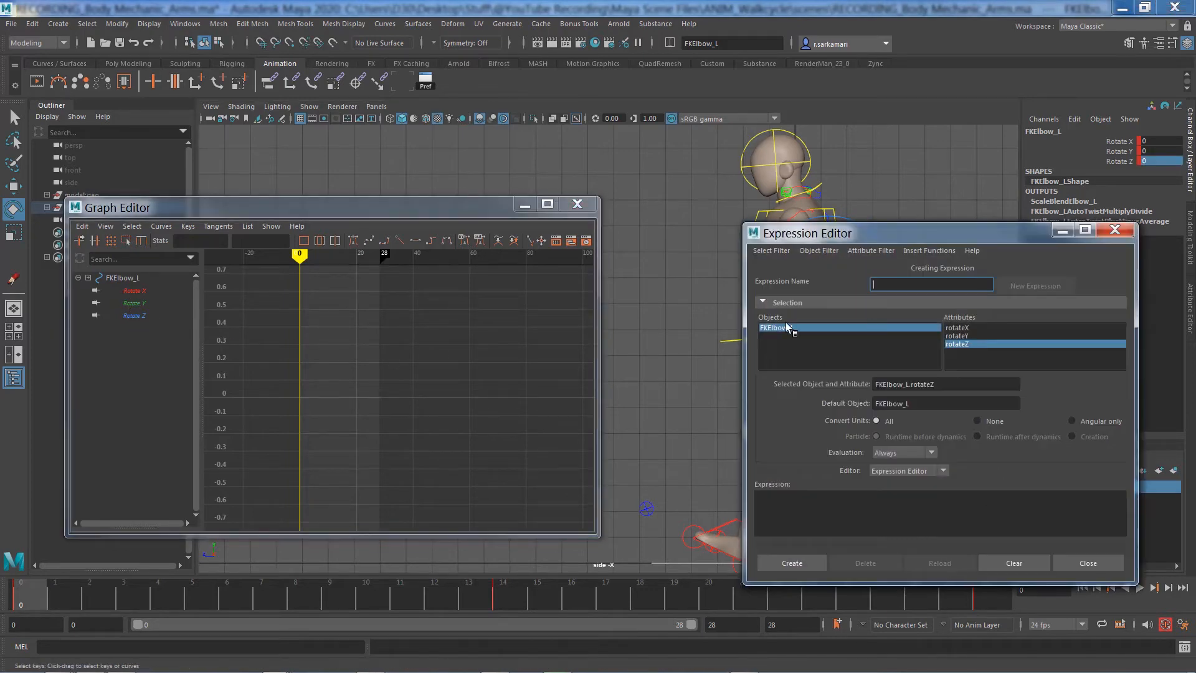
click(1062, 564)
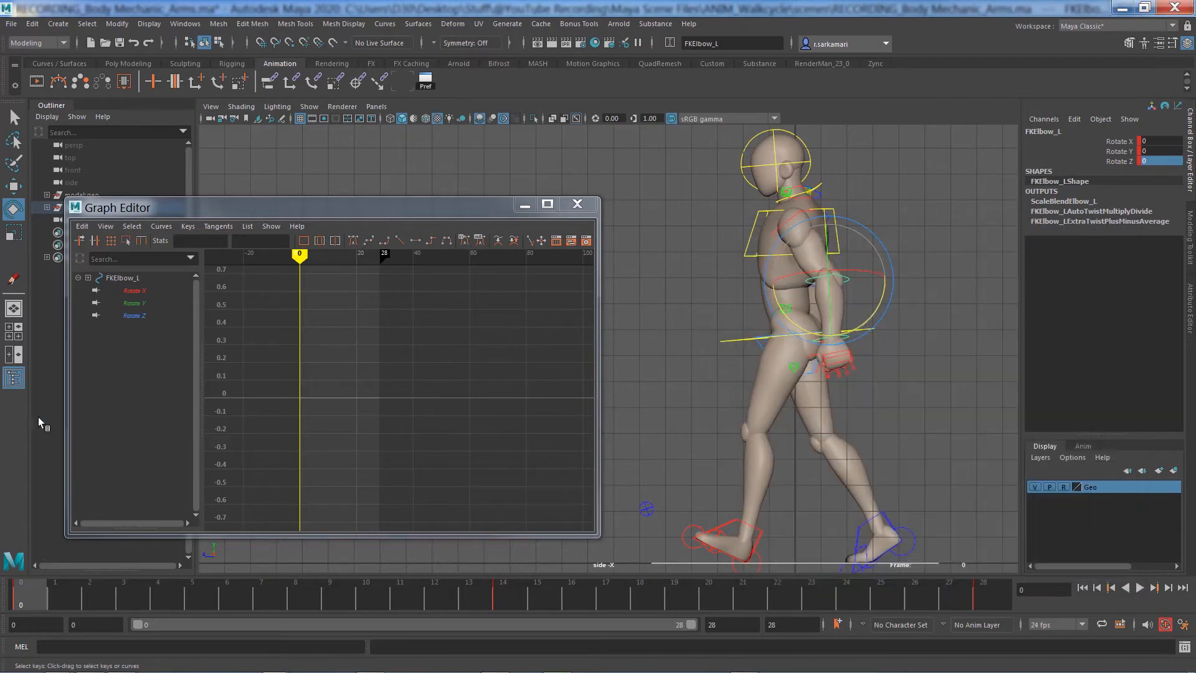
- Delete the stray key after frame 28 from FKElbow_L's Rotate Z curve
click(147, 318)
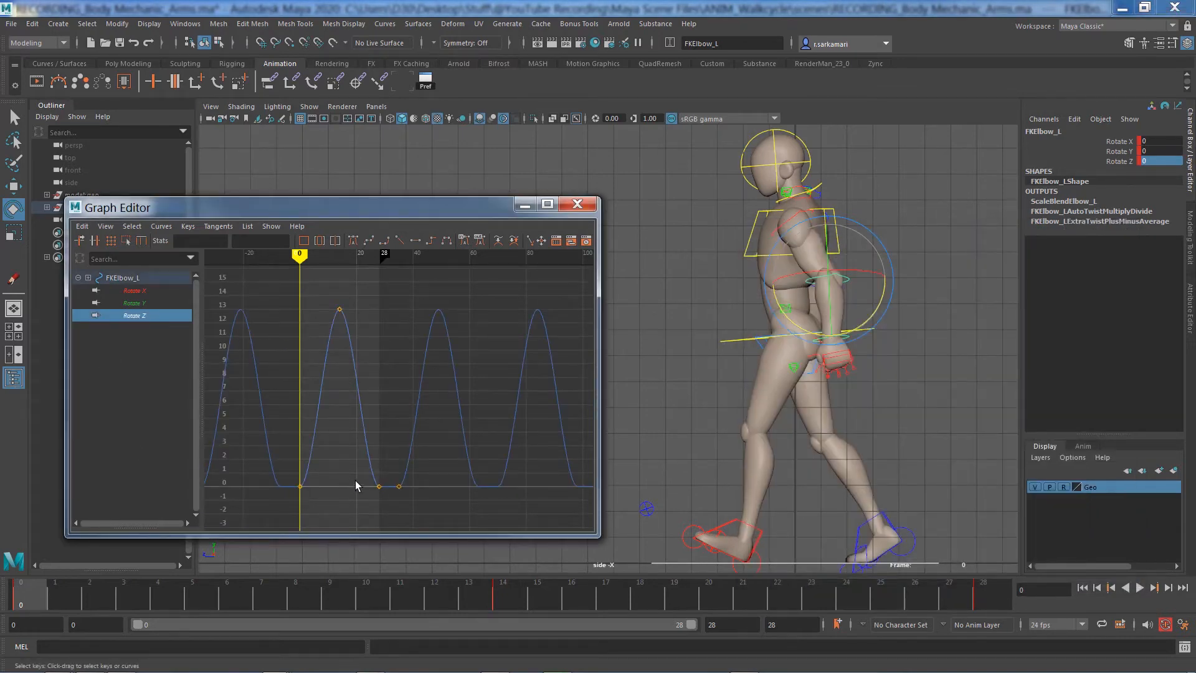
alt+right_drag(355, 475, 328, 477)
drag(333, 449, 400, 463)
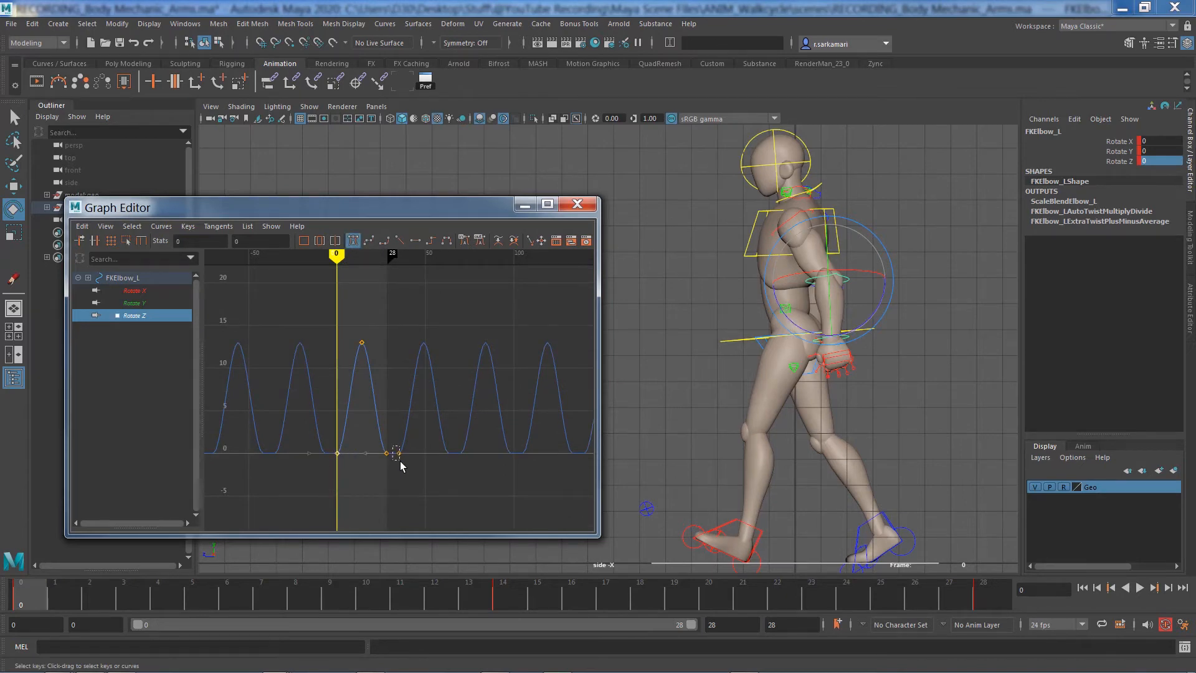
key(Delete)
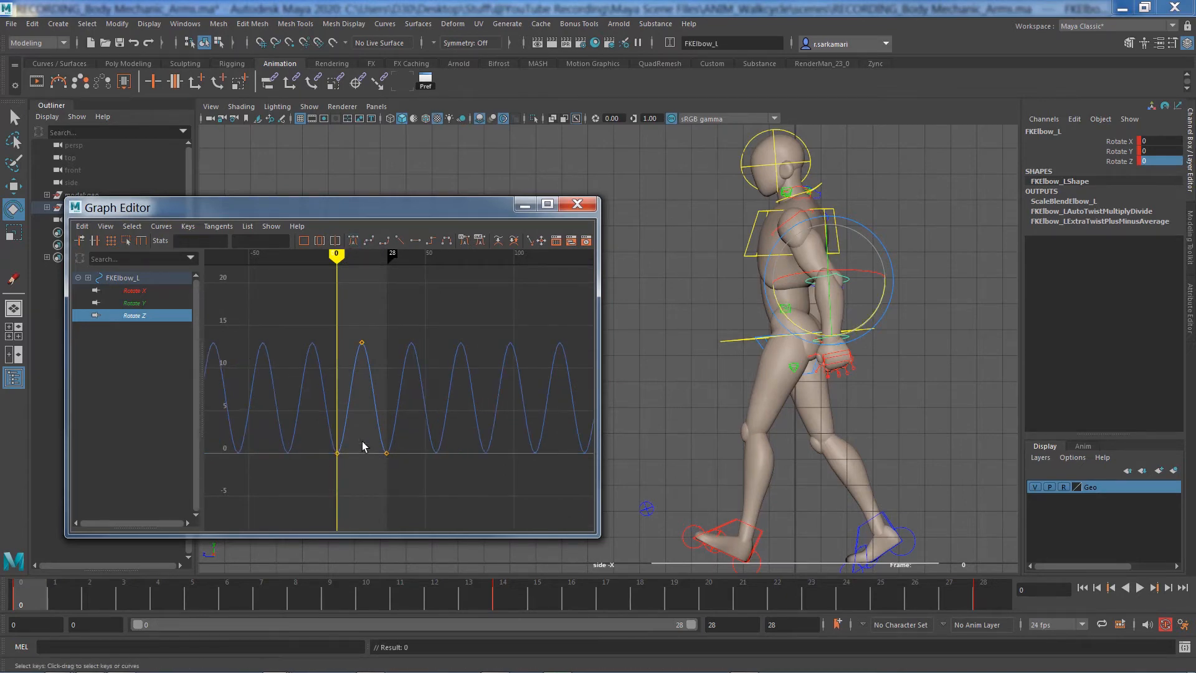
- Check the elbow pose at frame 14 and play the walk cycle from the start in the side view
drag(326, 432, 373, 490)
click(501, 603)
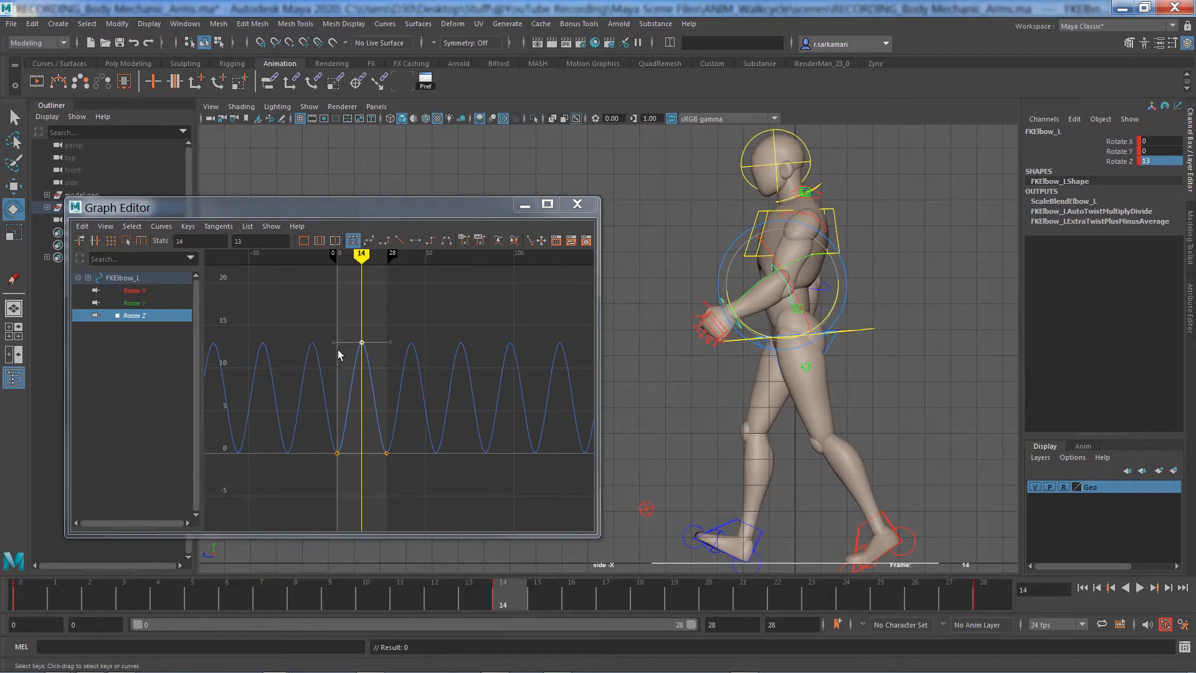
click(915, 464)
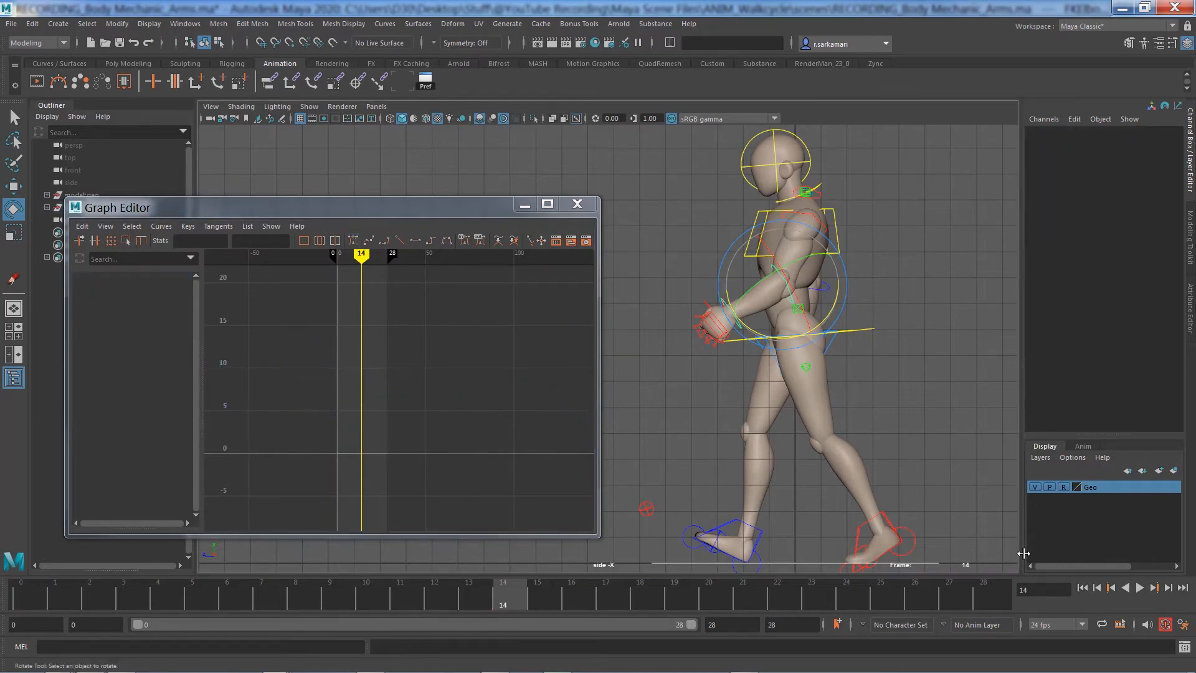
click(1082, 589)
click(1140, 588)
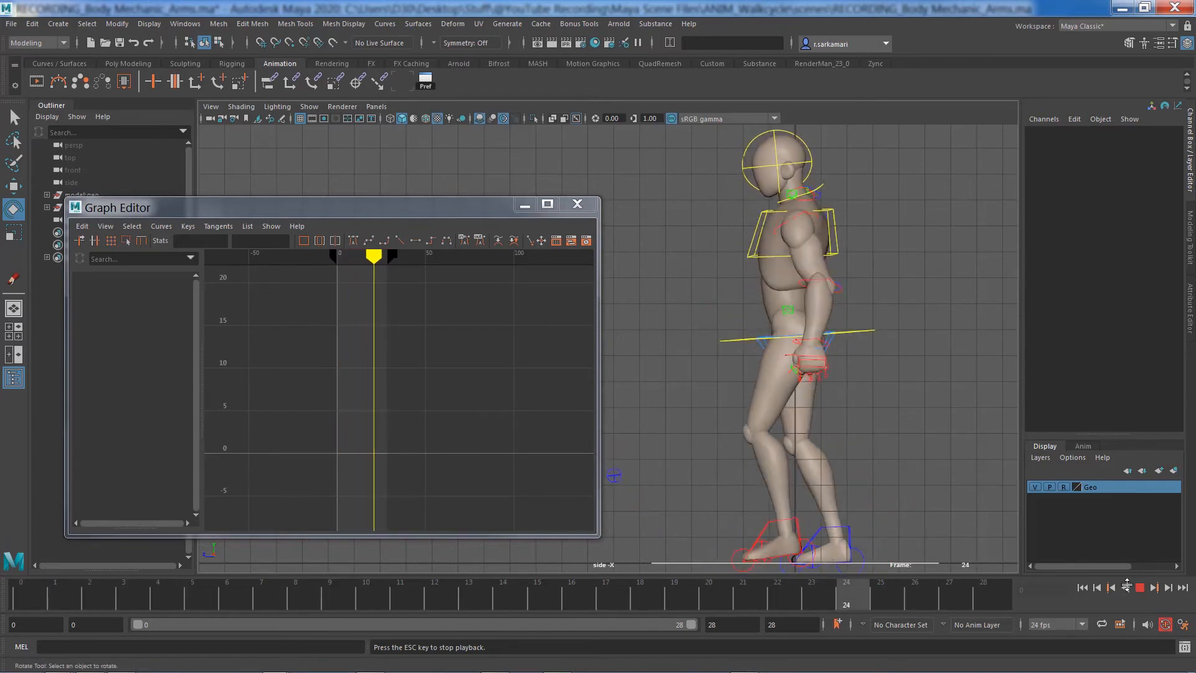
click(1140, 589)
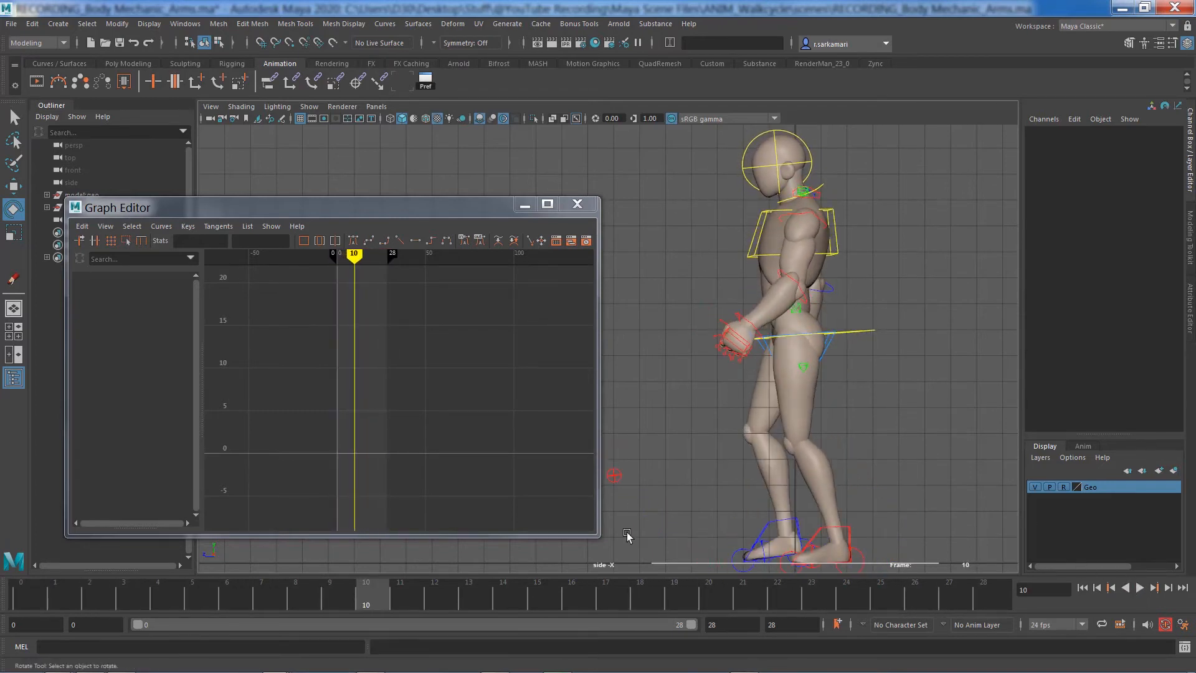
- Shift all Rotate Z keys of FKElbow_L 7 frames forward so the elbow curve's first key sits at frame 7
click(802, 298)
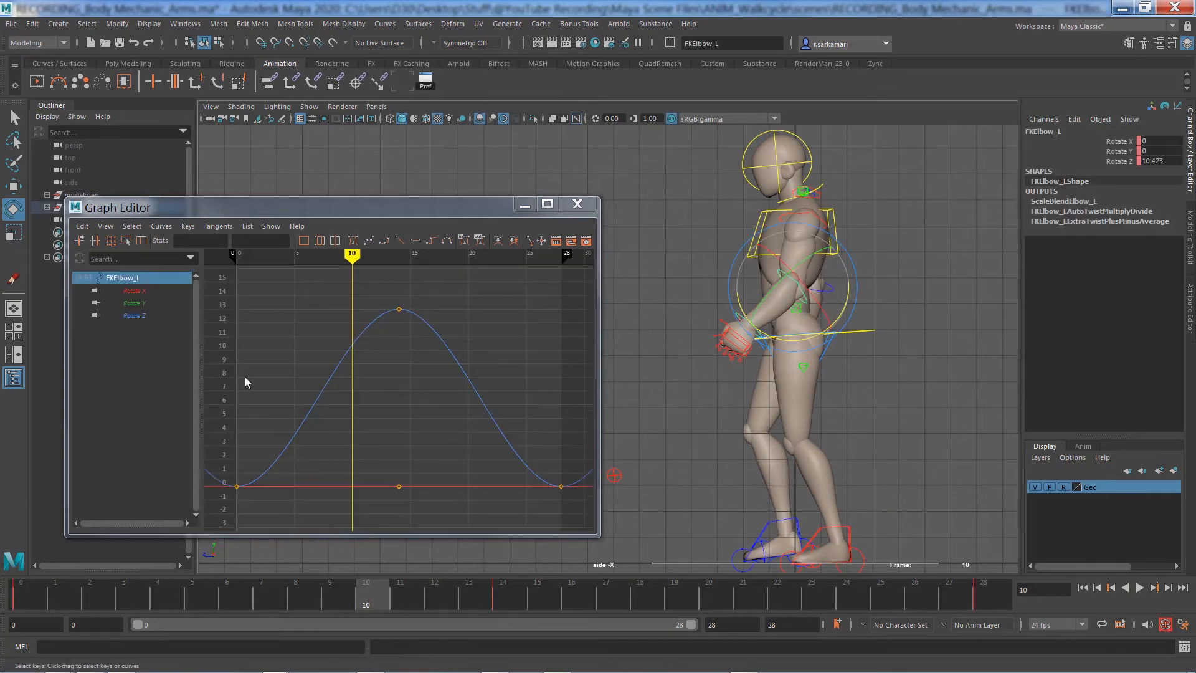
click(138, 315)
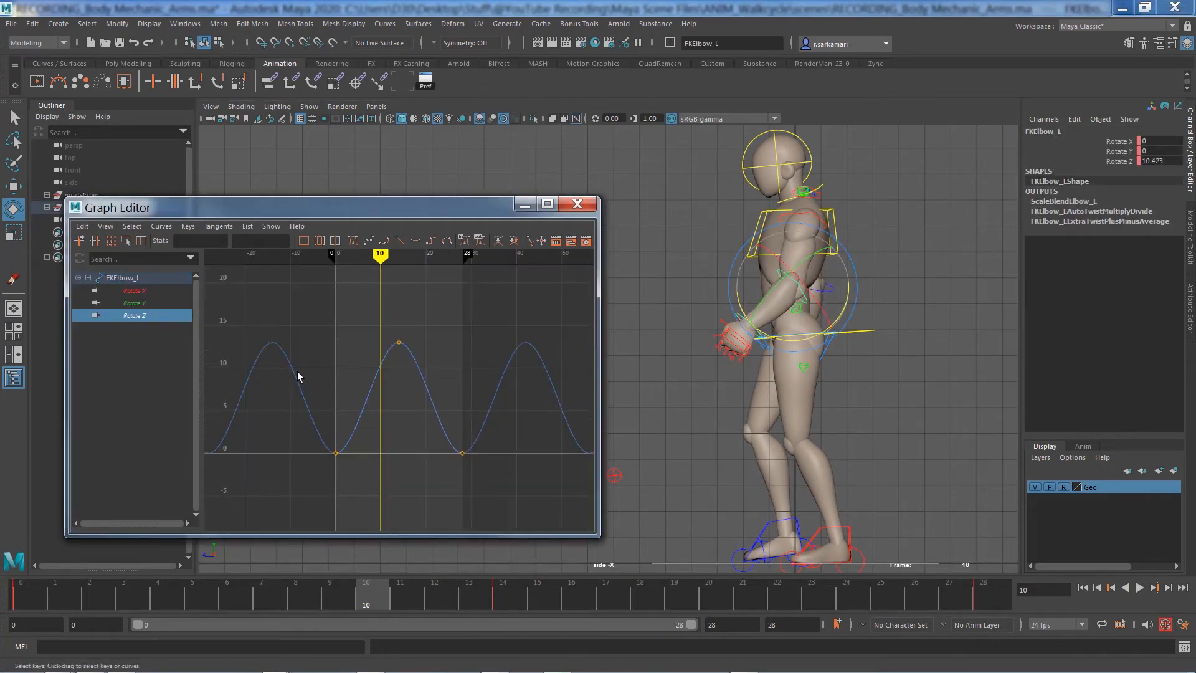
shift+click(135, 290)
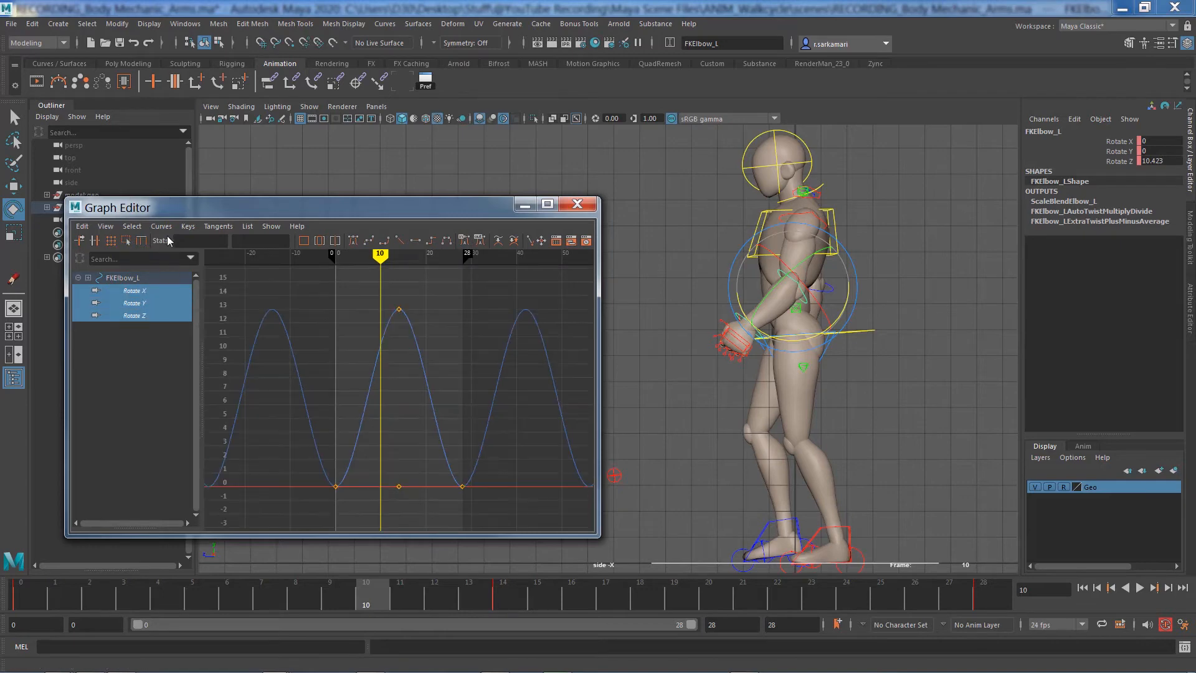
click(125, 316)
scroll(324, 386, down, 3)
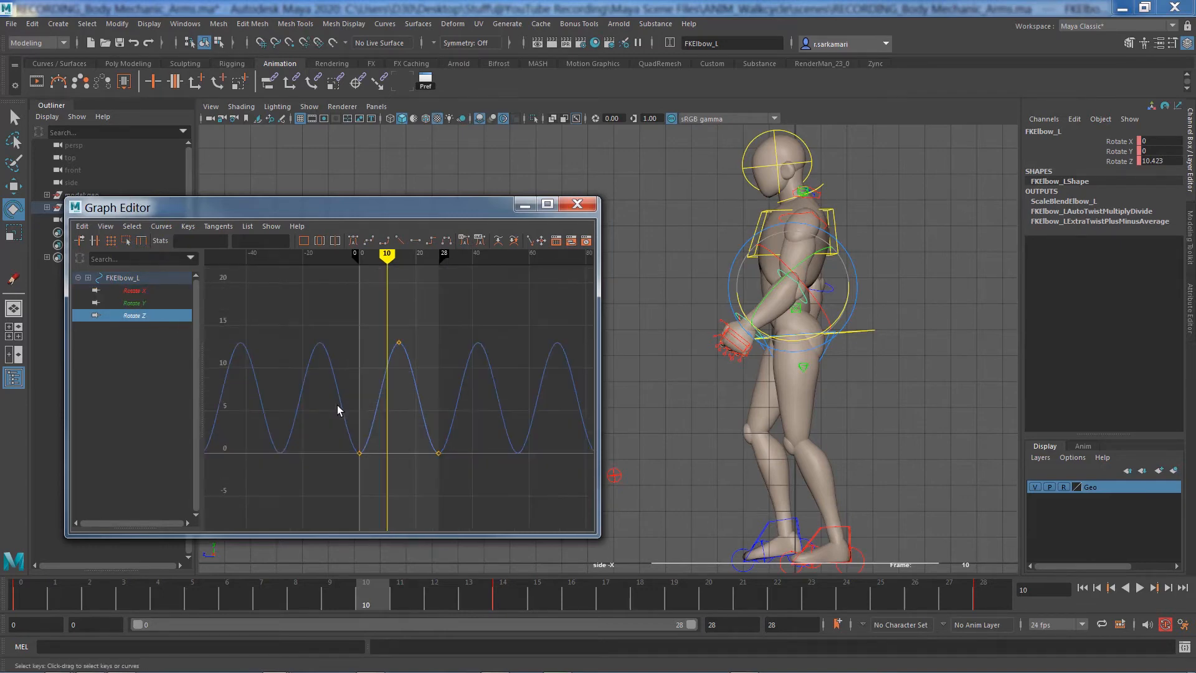
drag(412, 454, 469, 512)
click(261, 598)
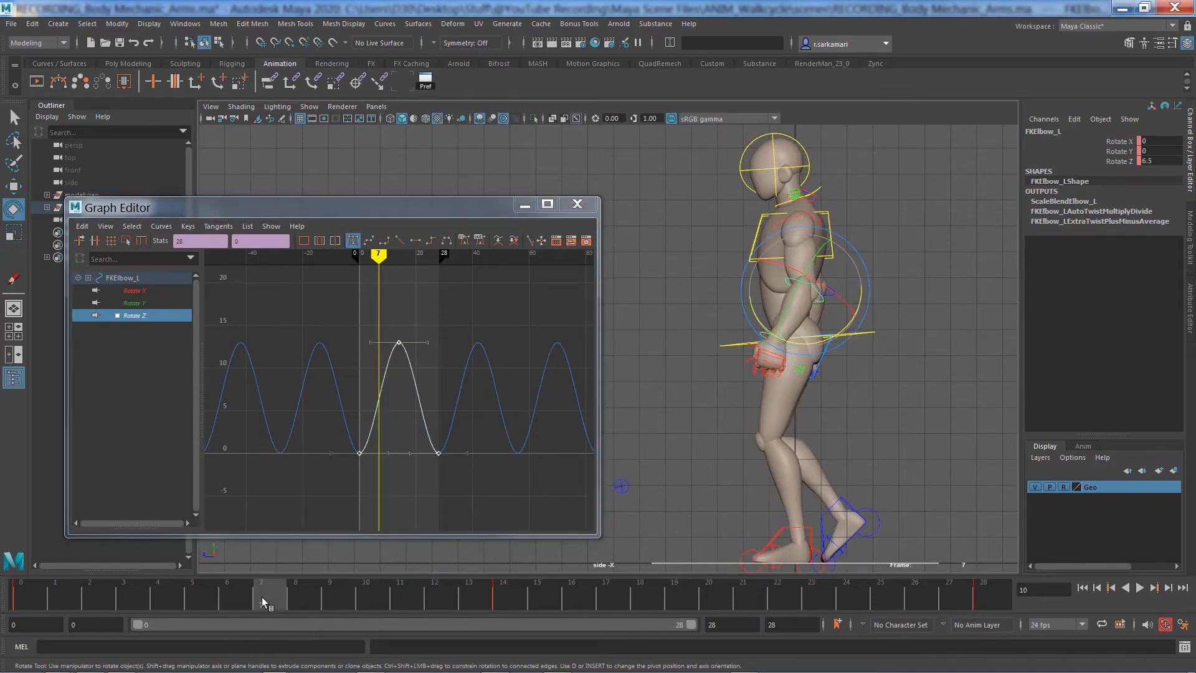
drag(273, 298, 516, 521)
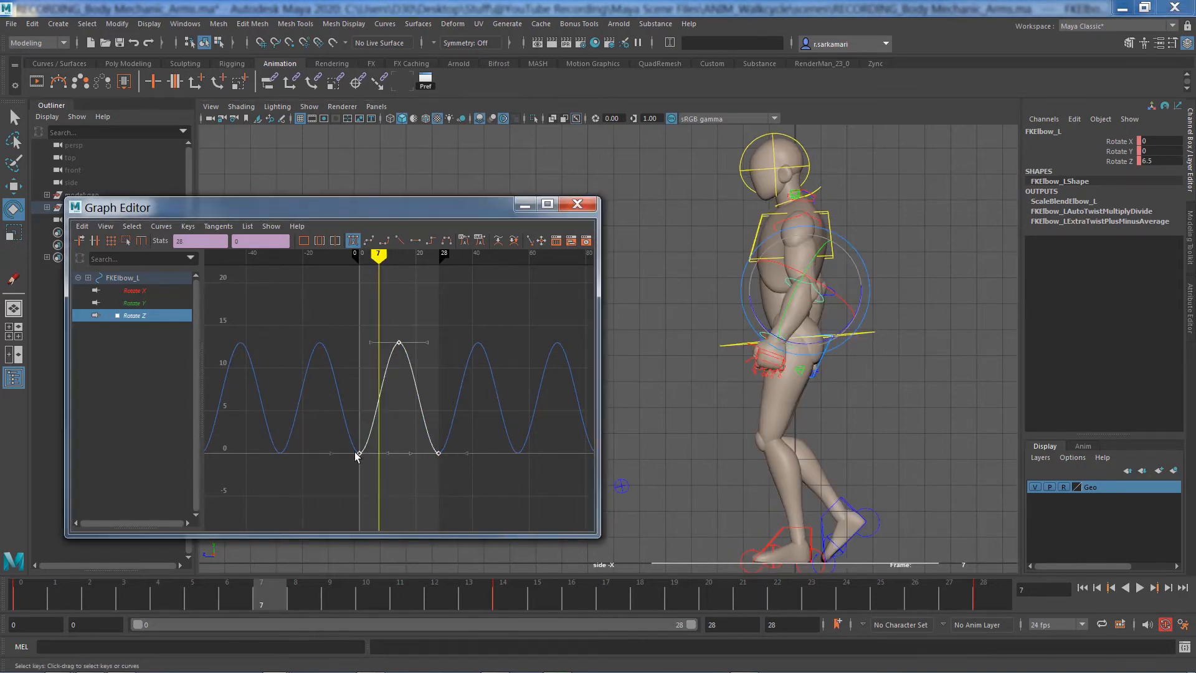
shift+middle_drag(357, 455, 378, 456)
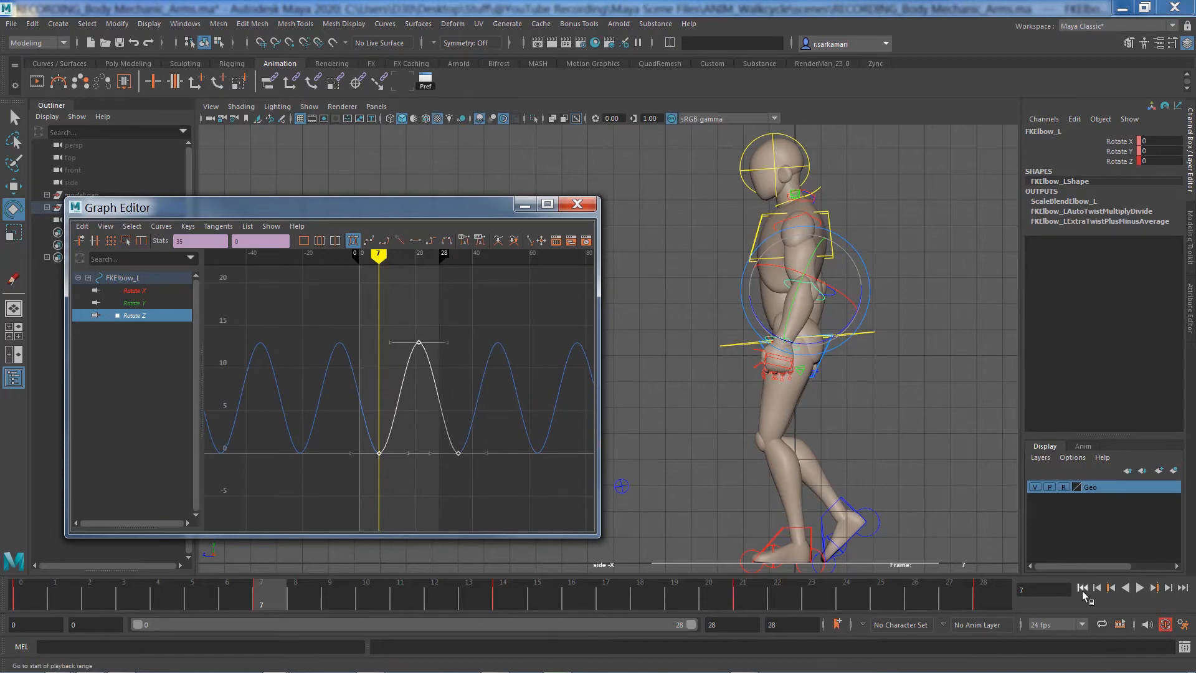
- Play the walk cycle from the start to check the offset elbow motion in the side view
click(1082, 589)
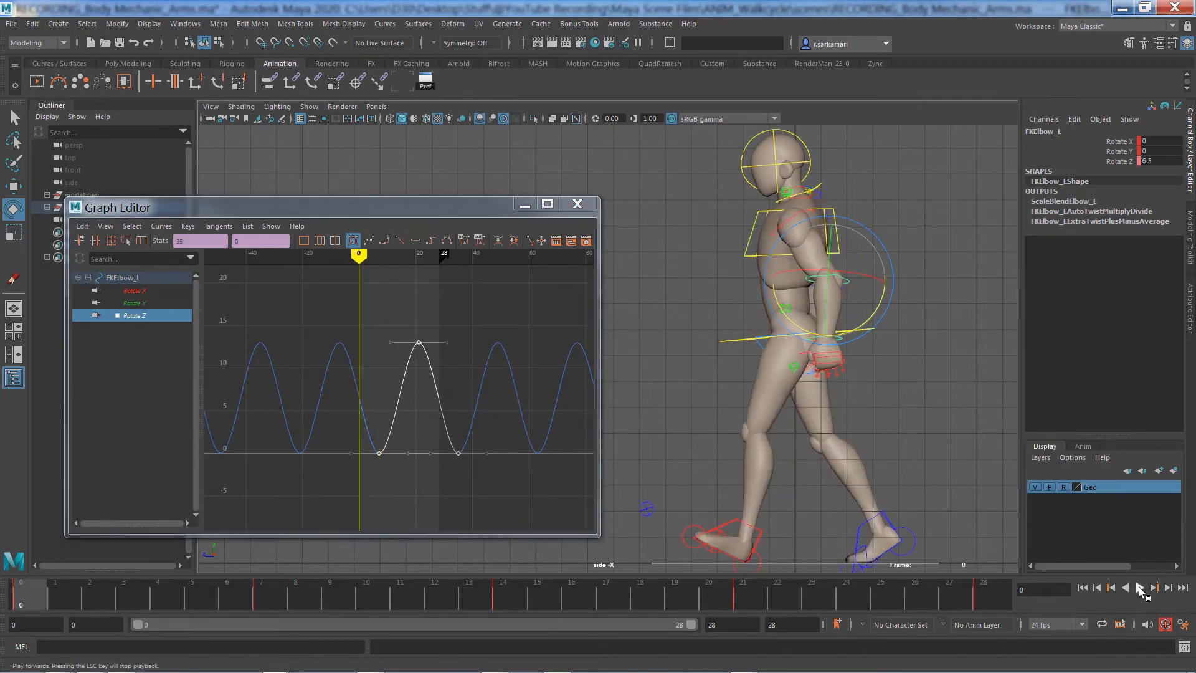
click(1139, 587)
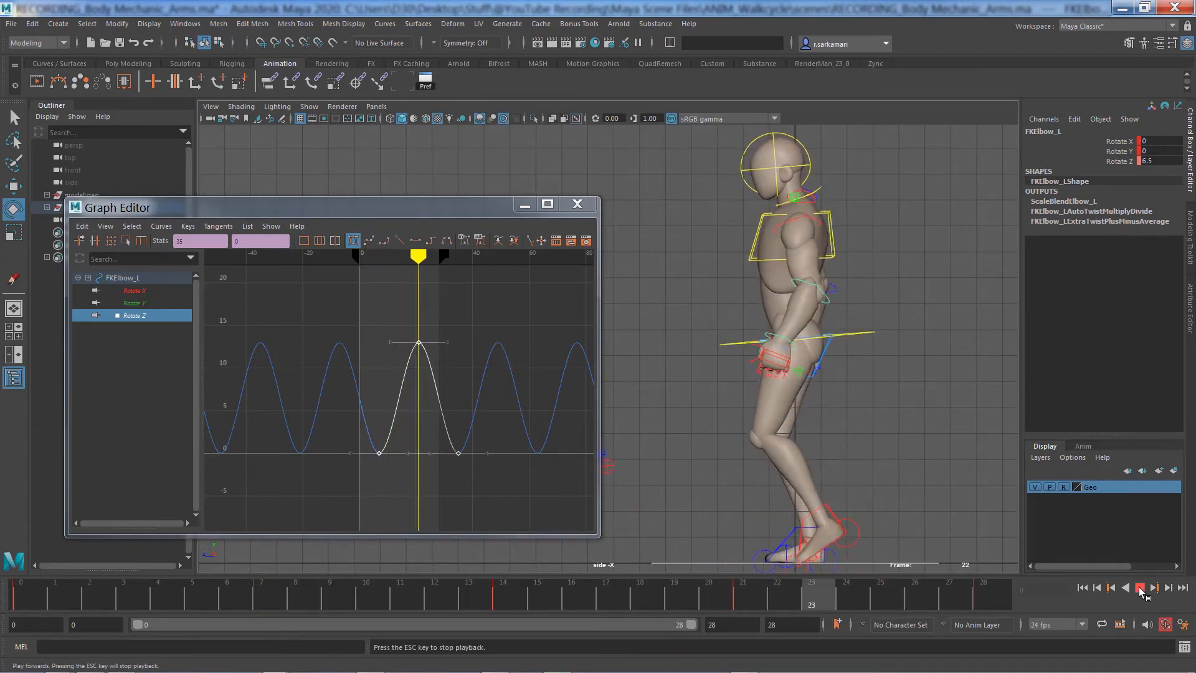
click(1140, 587)
- Try a Rotate Z value of 30 on FKElbow_L's key at frame 21 and play the cycle from the start
drag(532, 360, 286, 273)
double_click(256, 241)
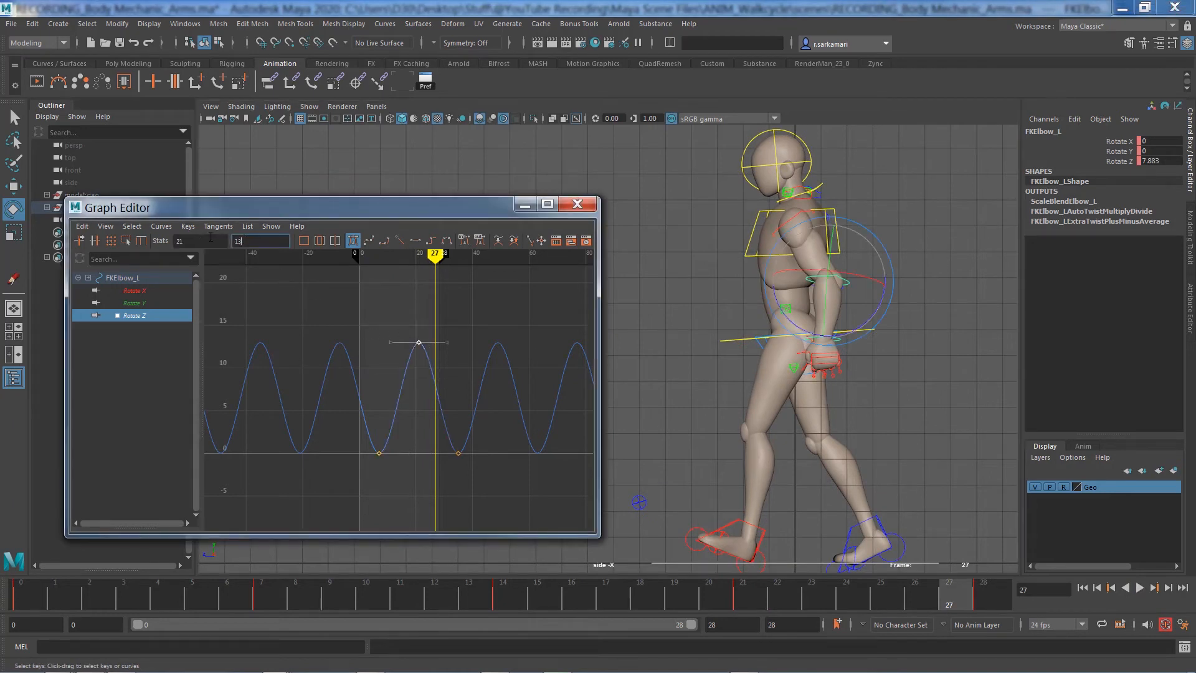
text(30)
key(Return)
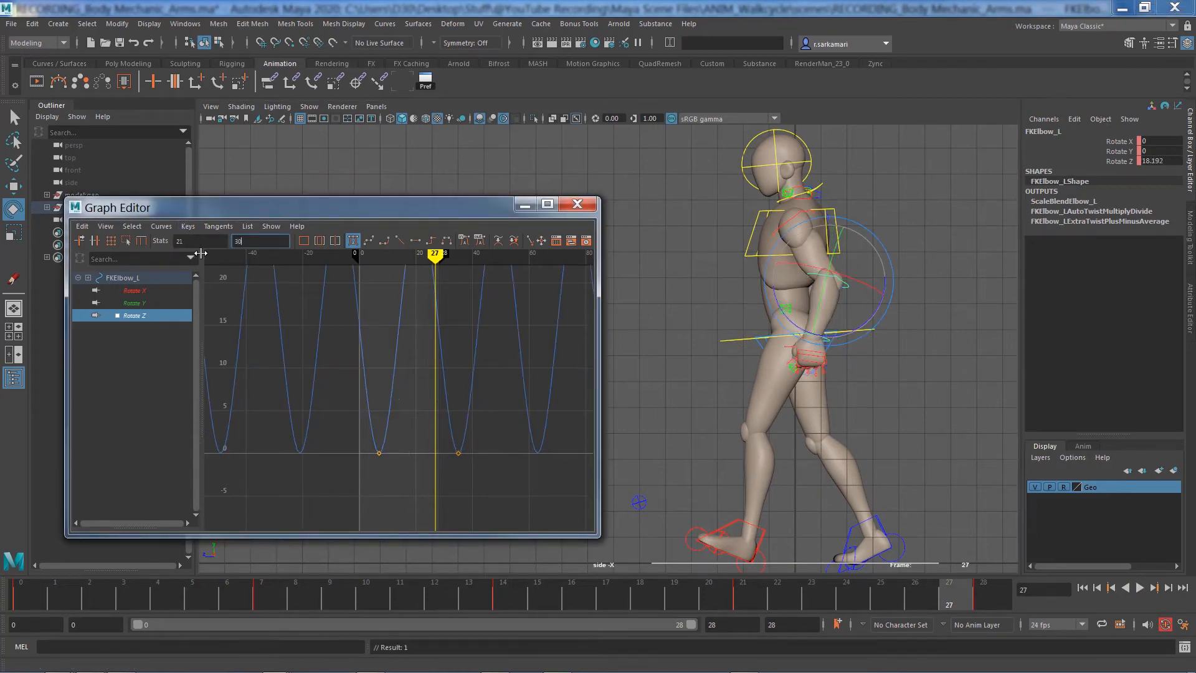
scroll(328, 326, down, 5)
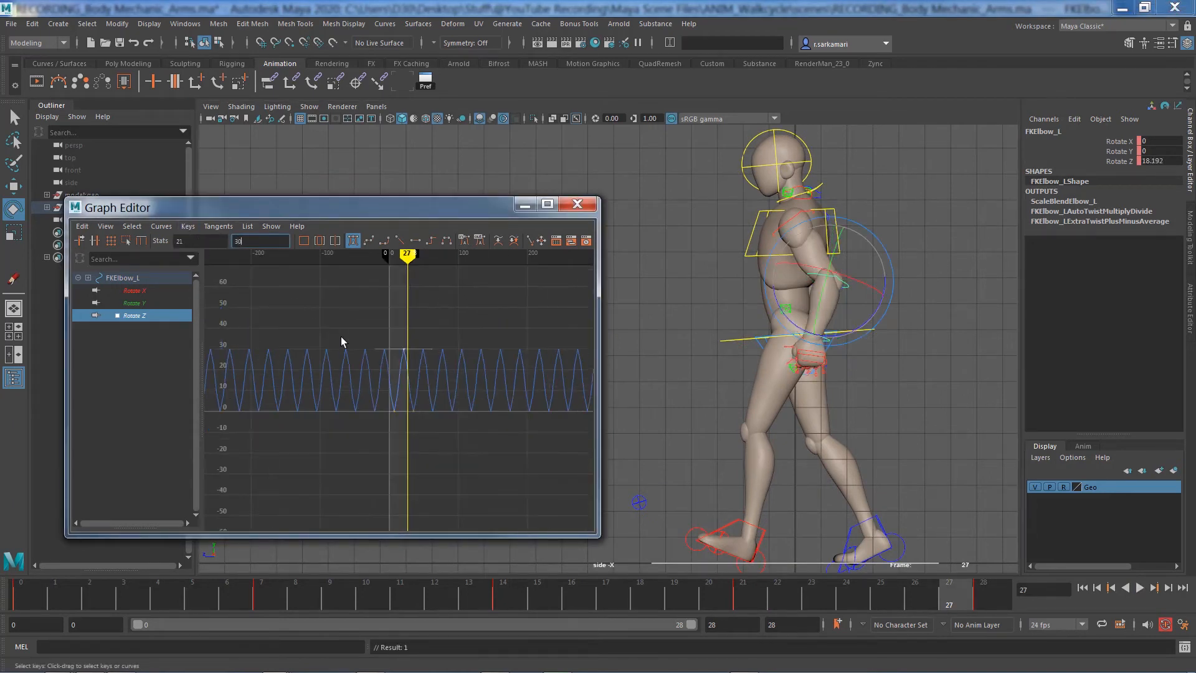
click(1083, 587)
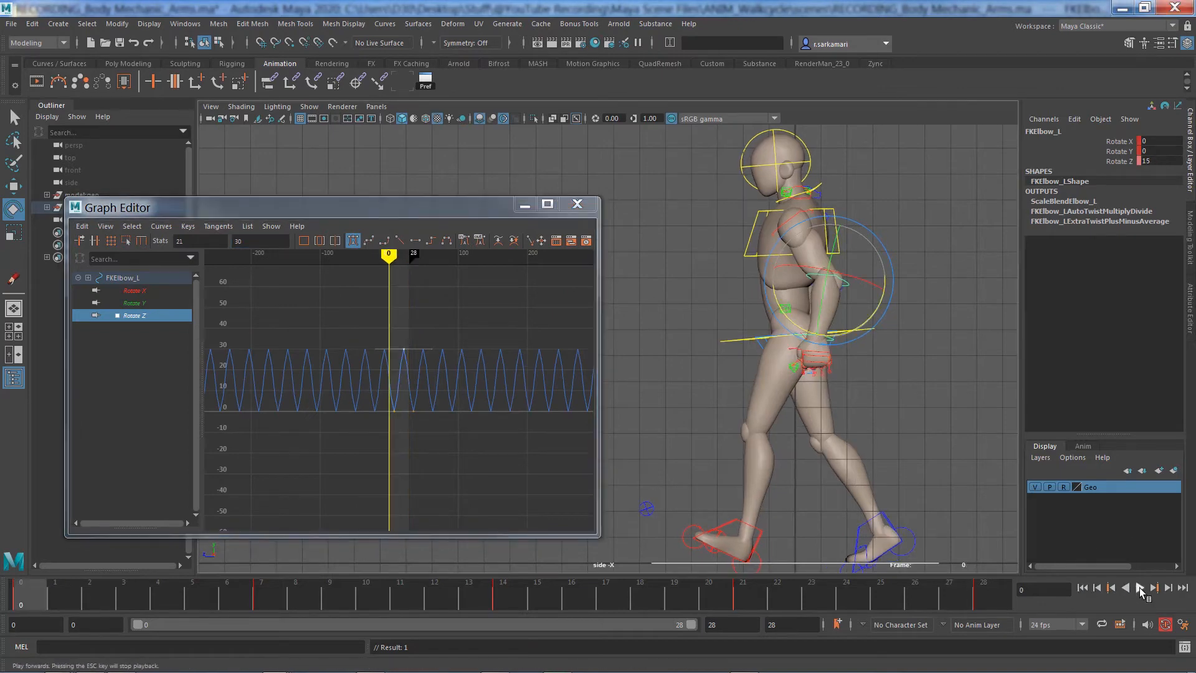
click(1140, 587)
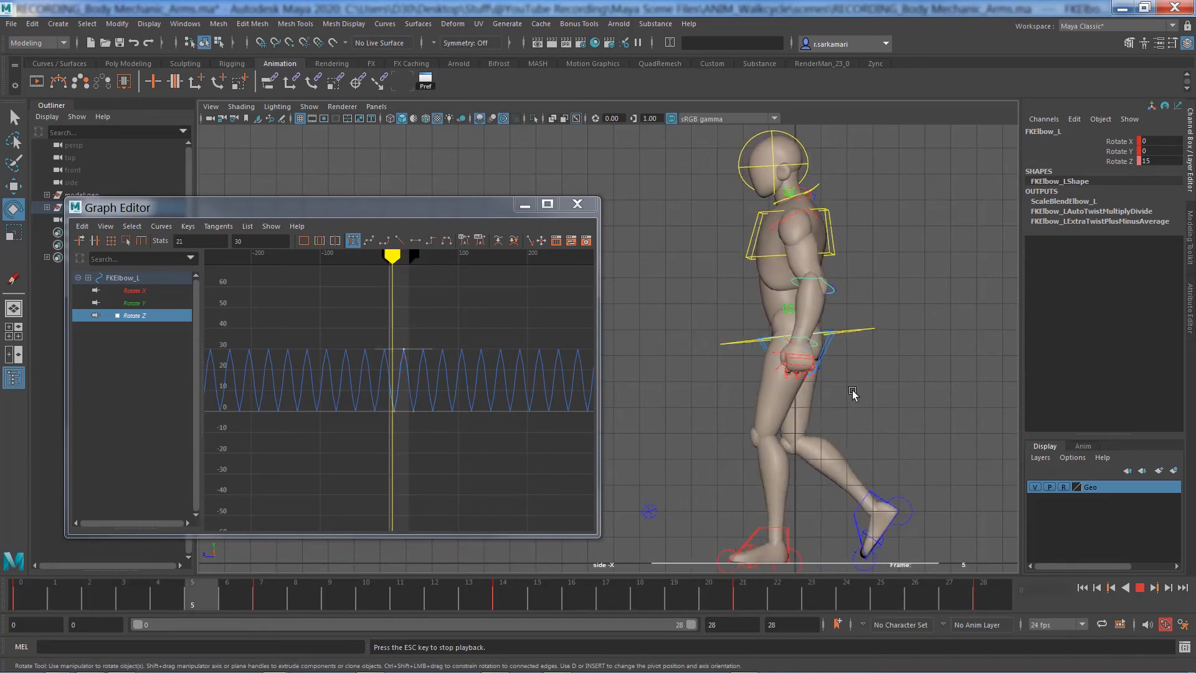
key(f)
key(Escape)
- Set FKElbow_L's Rotate Z key at frame 21 to 20 and return to frame 0
drag(242, 242, 166, 250)
text(20)
key(Return)
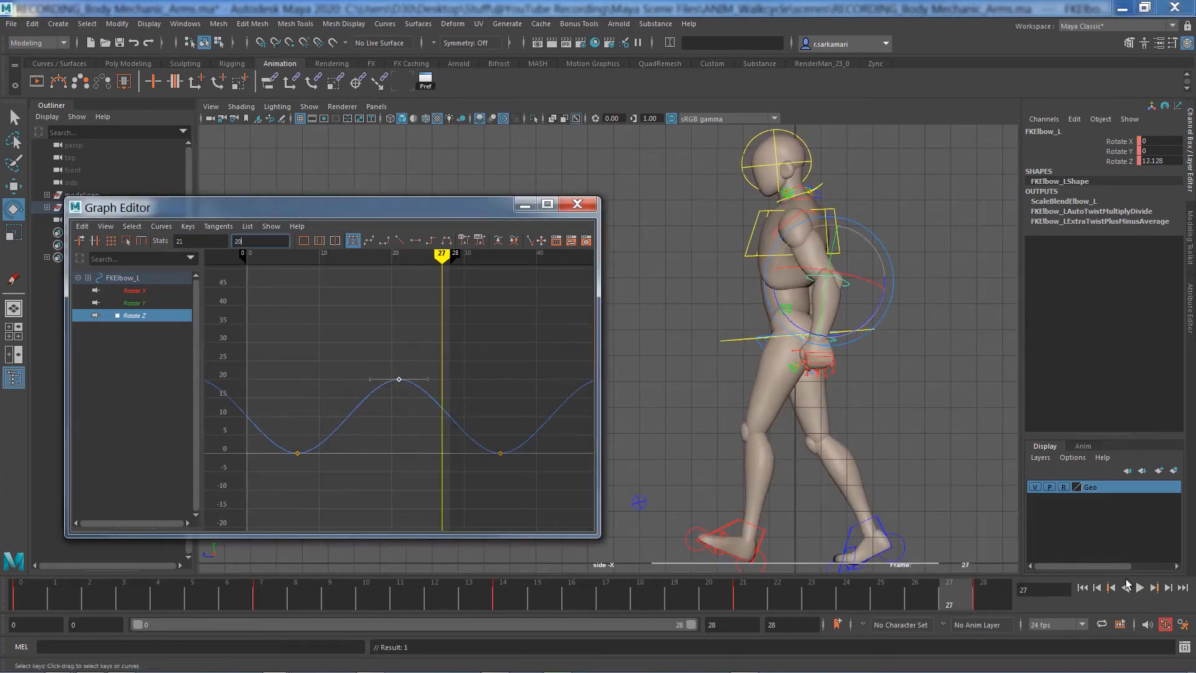
click(1083, 588)
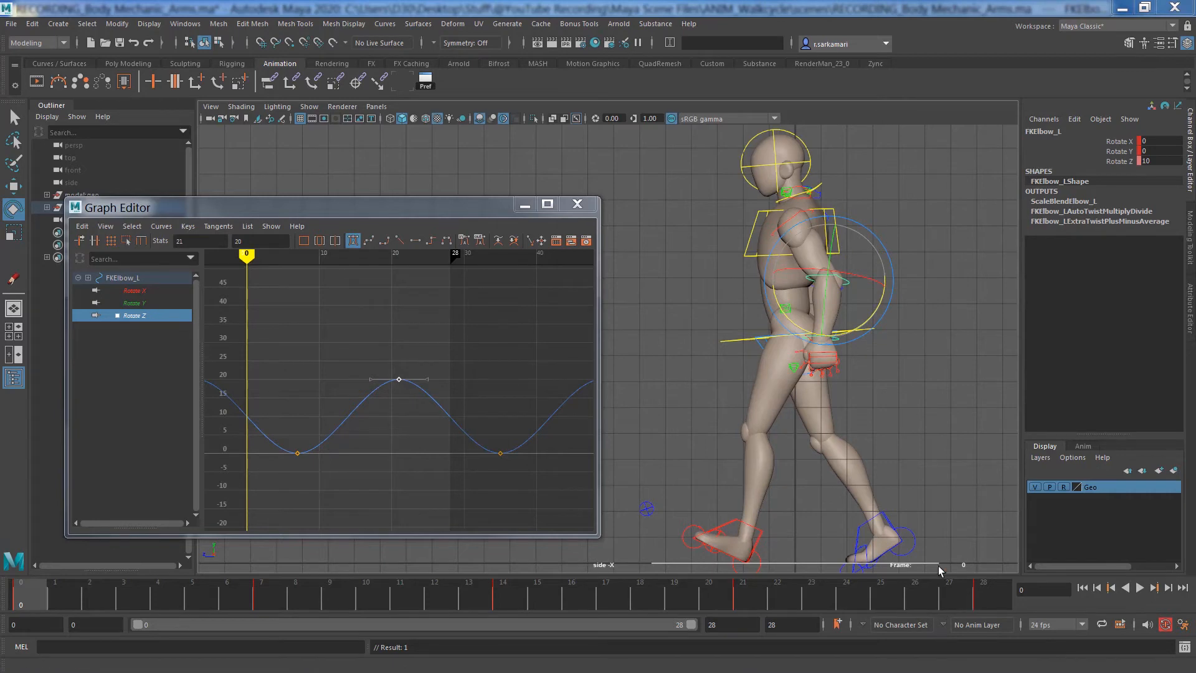
- Select the left wrist control FKWrist_L and key its rotation at frame 28
click(837, 344)
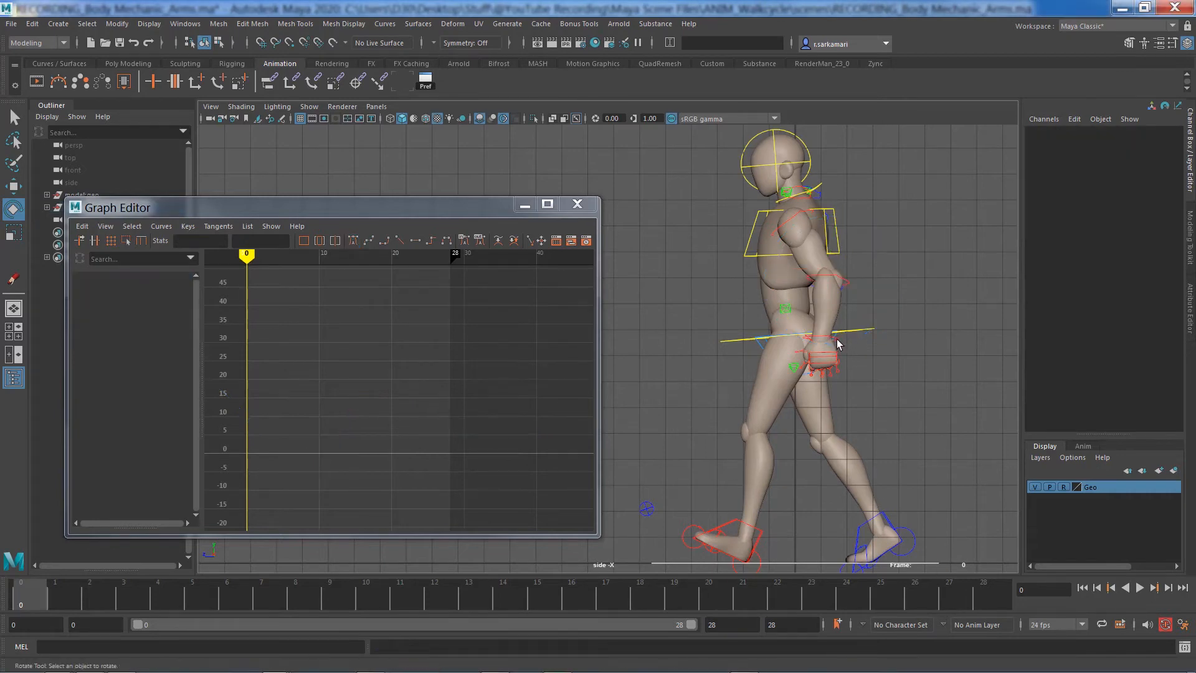
click(838, 340)
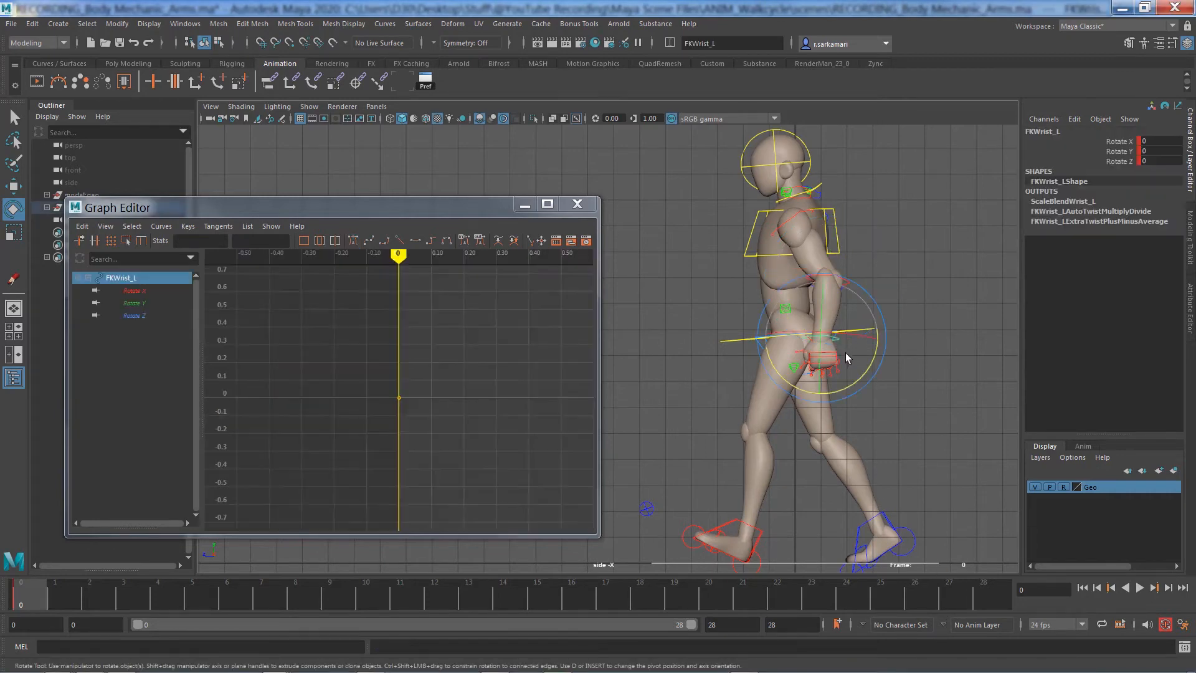
key(q)
click(989, 597)
key(s)
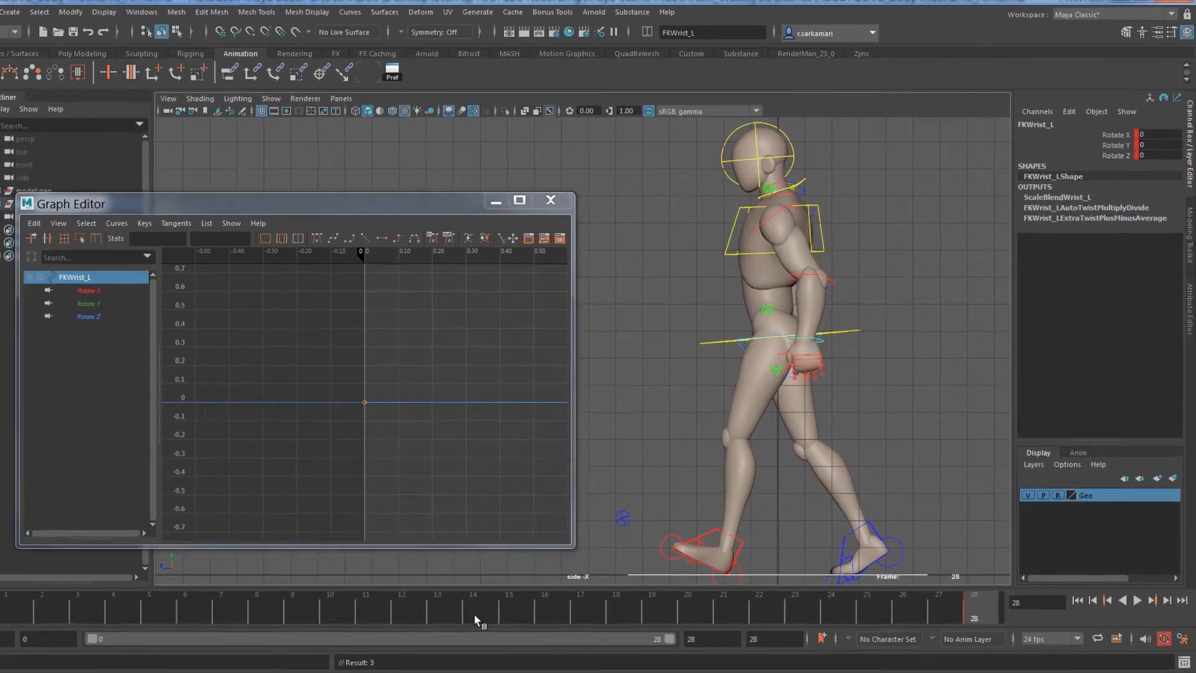
- Pose FKWrist_L at frame 14 with Rotate X -21, Rotate Y -6 and Rotate Z 15
click(505, 603)
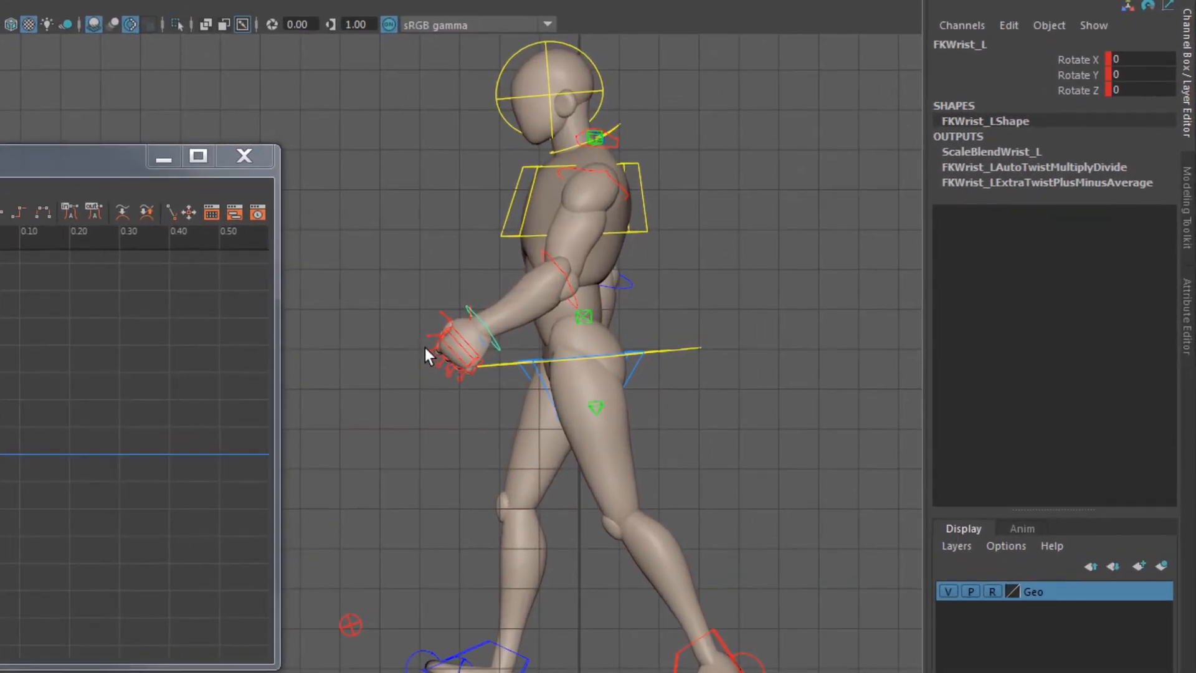
key(e)
drag(434, 398, 477, 338)
click(1137, 59)
text(-21)
click(1147, 74)
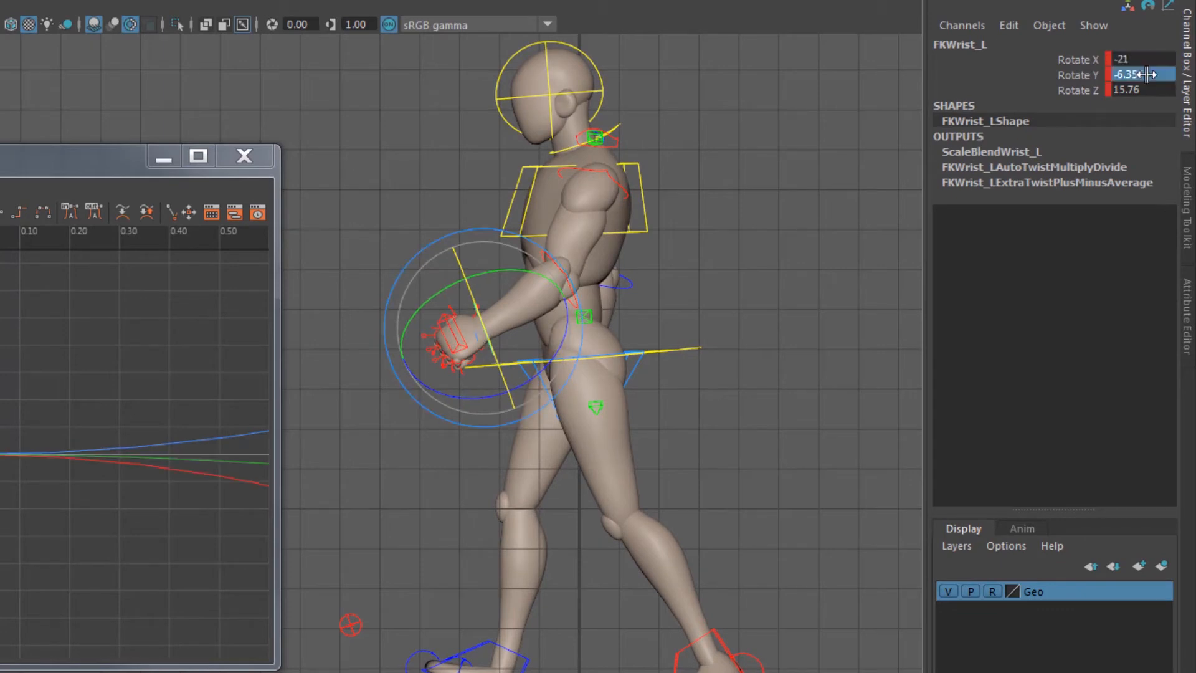
text(-6)
click(1134, 90)
text(15)
key(Return)
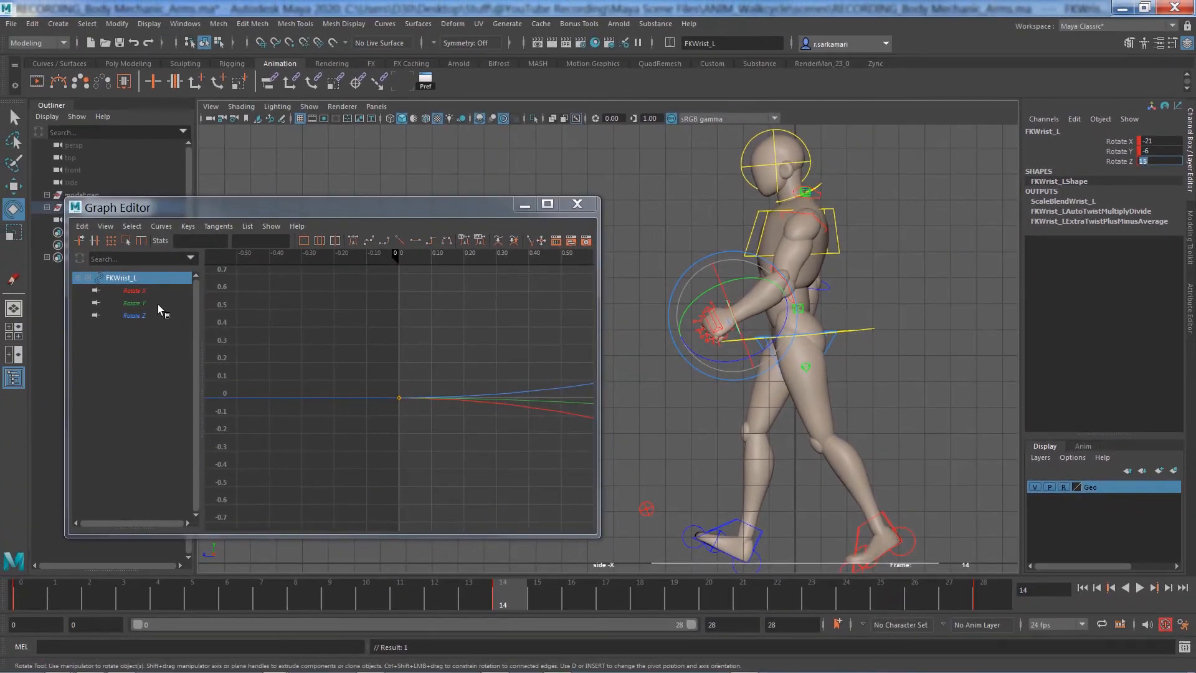
- Set pre and post infinity to Cycle on FKWrist_L's Rotate X, Y and Z curves and frame them
drag(134, 291, 134, 316)
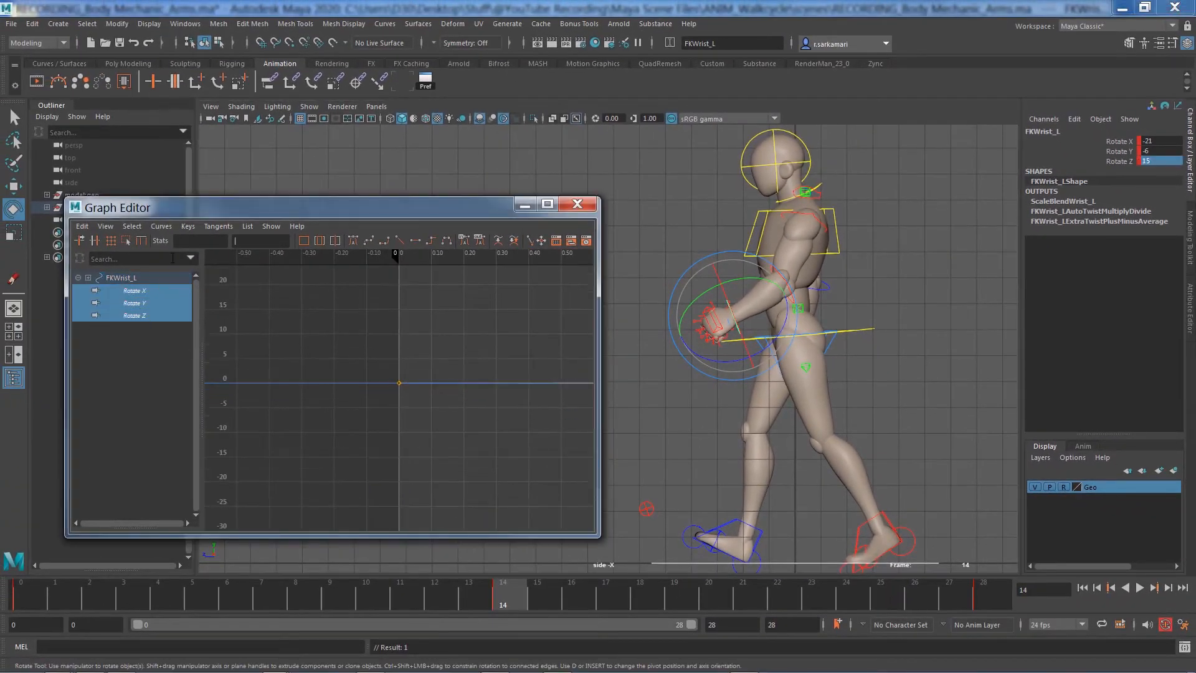
click(187, 226)
mouse_move(162, 226)
mouse_move(187, 249)
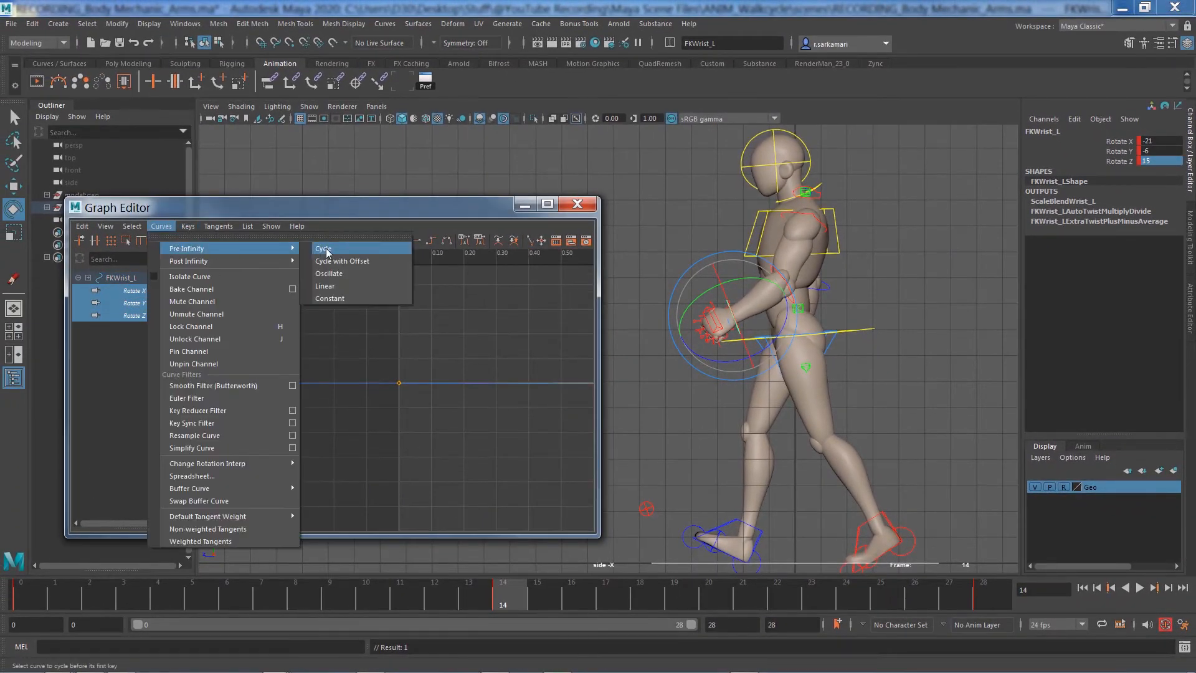
click(318, 249)
click(167, 228)
click(318, 261)
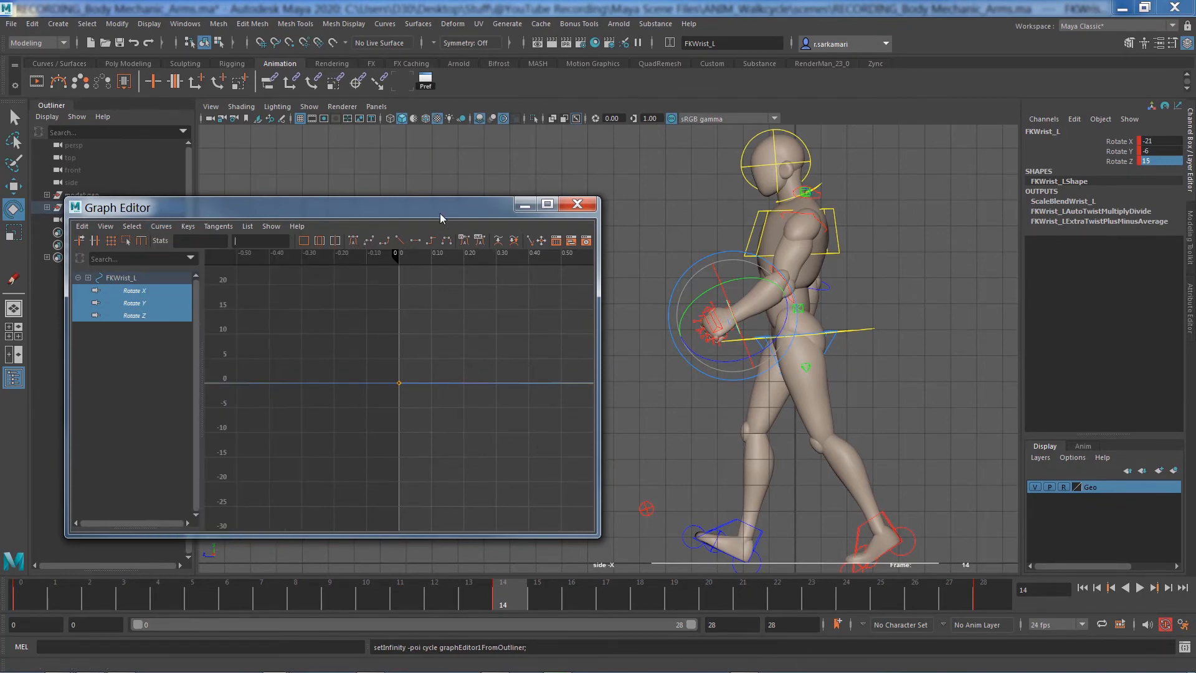
key(f)
scroll(352, 440, down, 4)
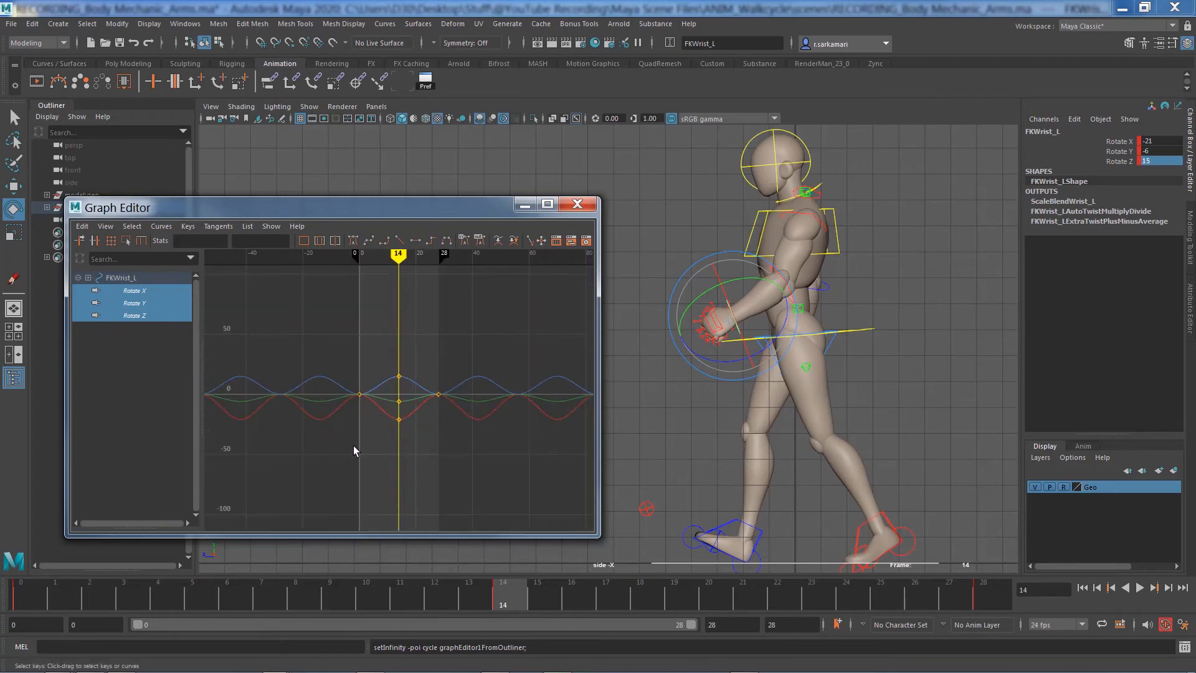
- Shift all of FKWrist_L's rotation keys 9 frames forward so the first keys sit at frame 9
drag(312, 350, 516, 473)
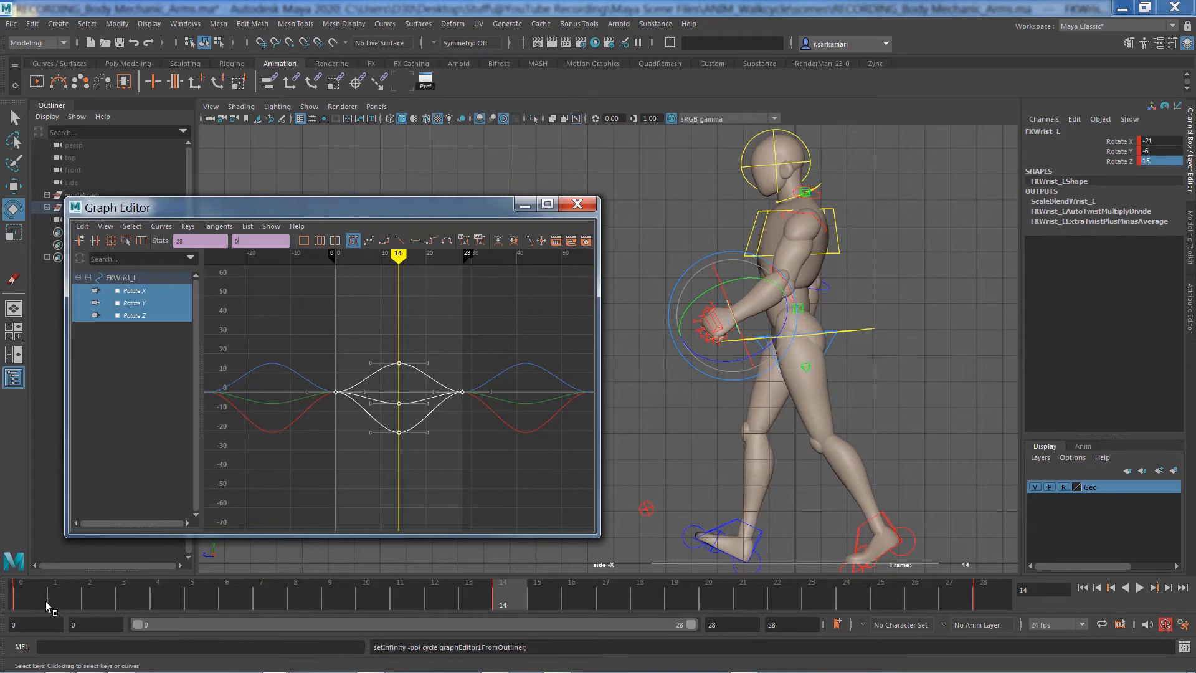
click(328, 597)
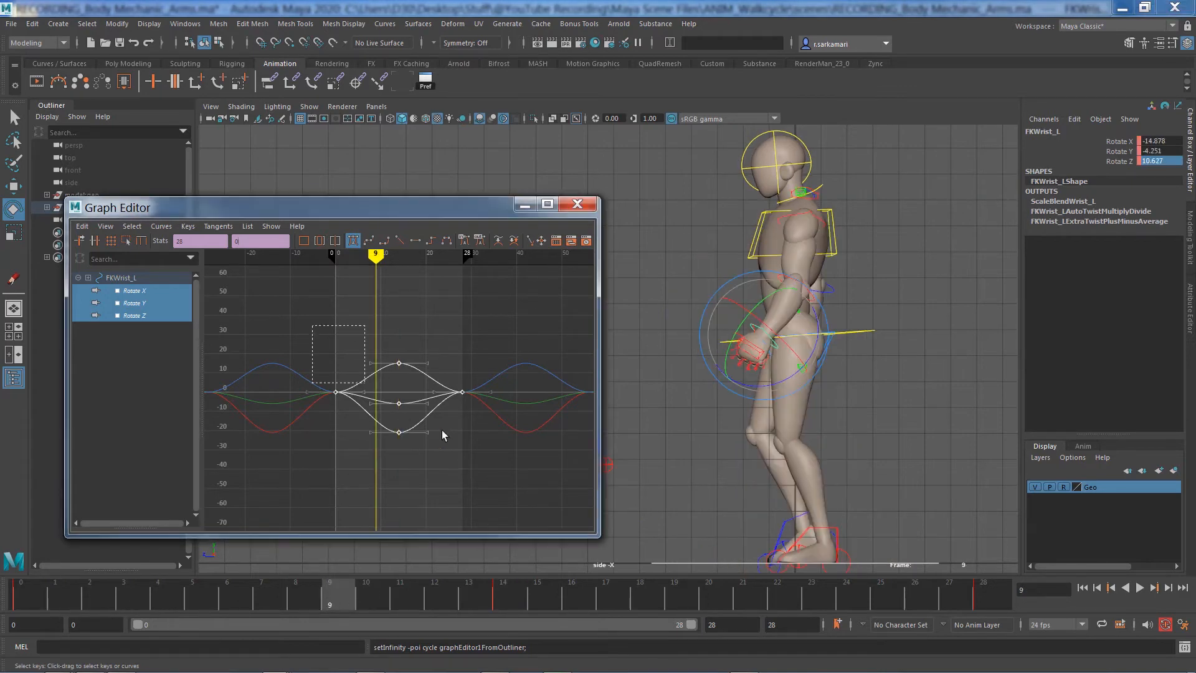
shift+middle_drag(457, 405, 497, 397)
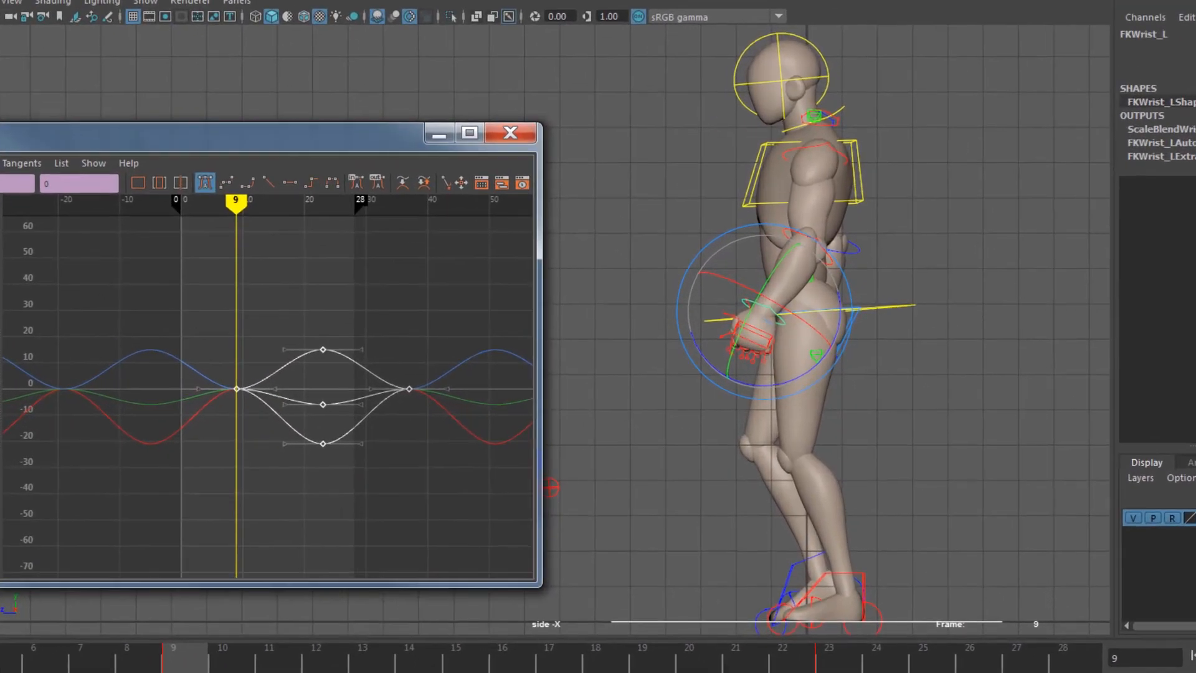
- Hide NURBS curves in the side view and play the walk cycle from frame 0
click(1095, 595)
click(145, 2)
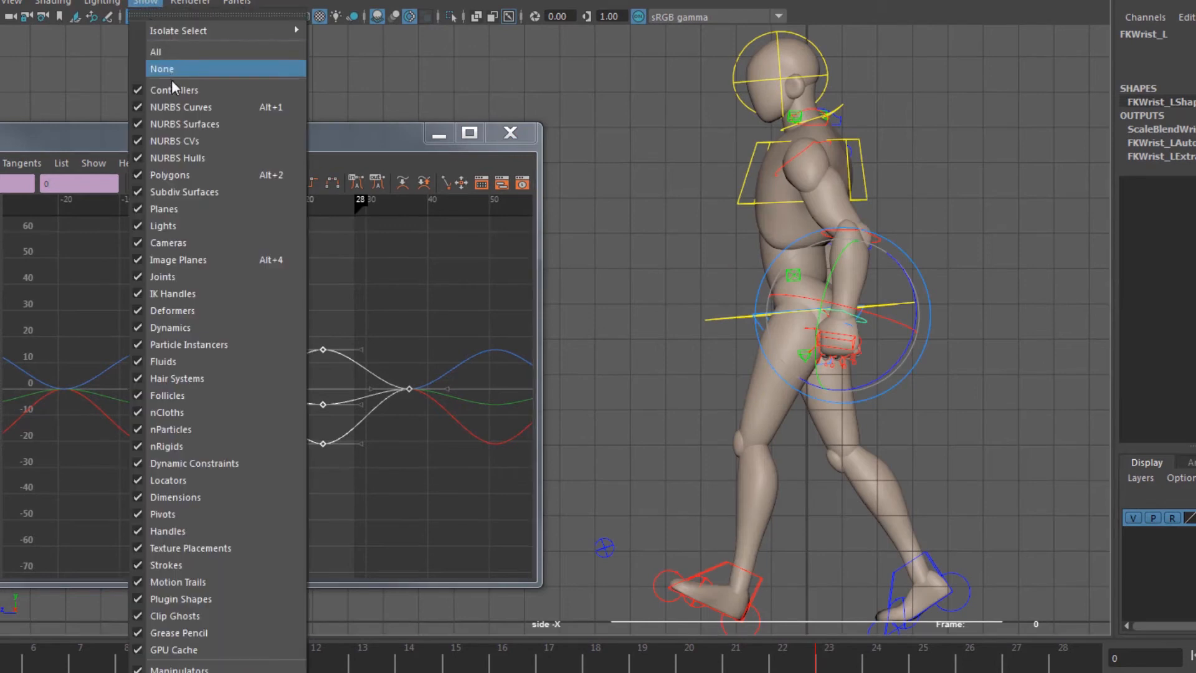
click(176, 110)
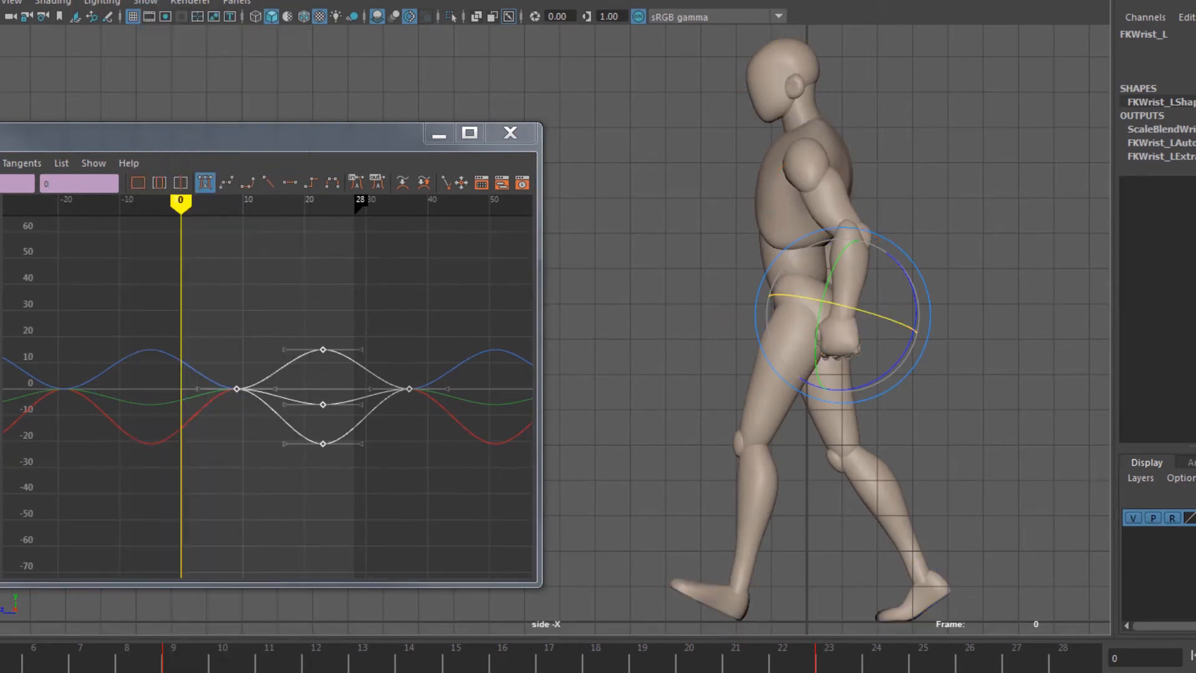
key(alt+v)
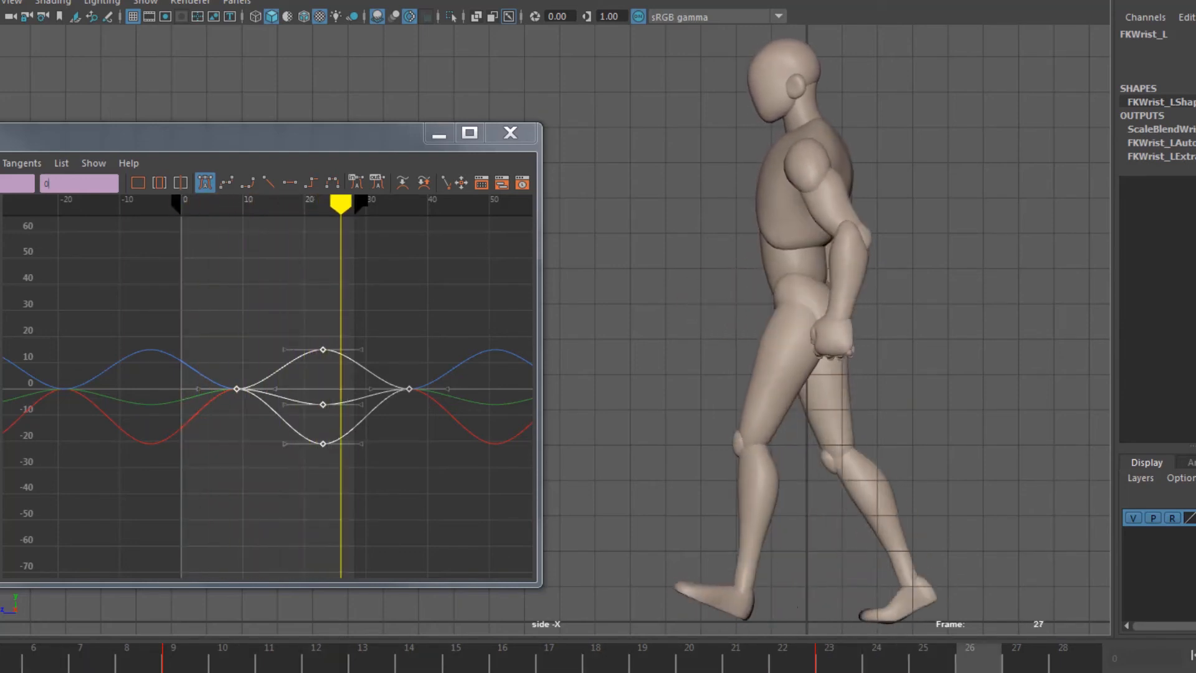
key(alt+v)
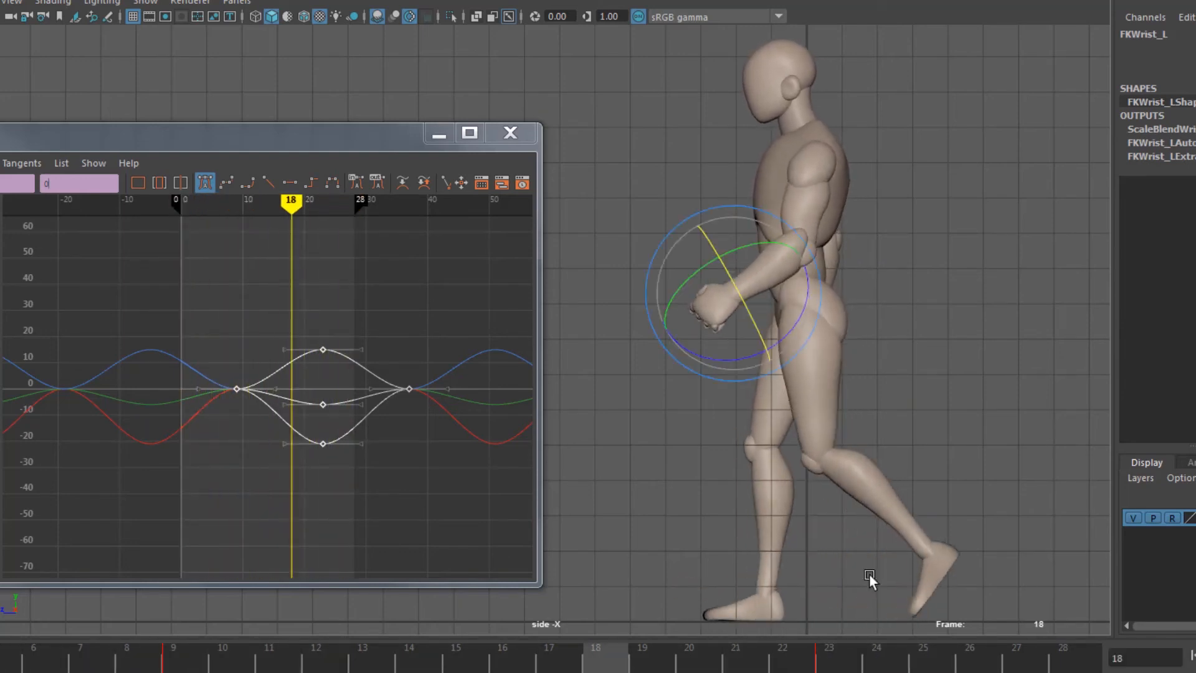
- Deselect the wrist control, switch to the front view and play the walk cycle from frame 0
click(651, 433)
key(space)
drag(652, 419, 652, 448)
key(alt+shift+v)
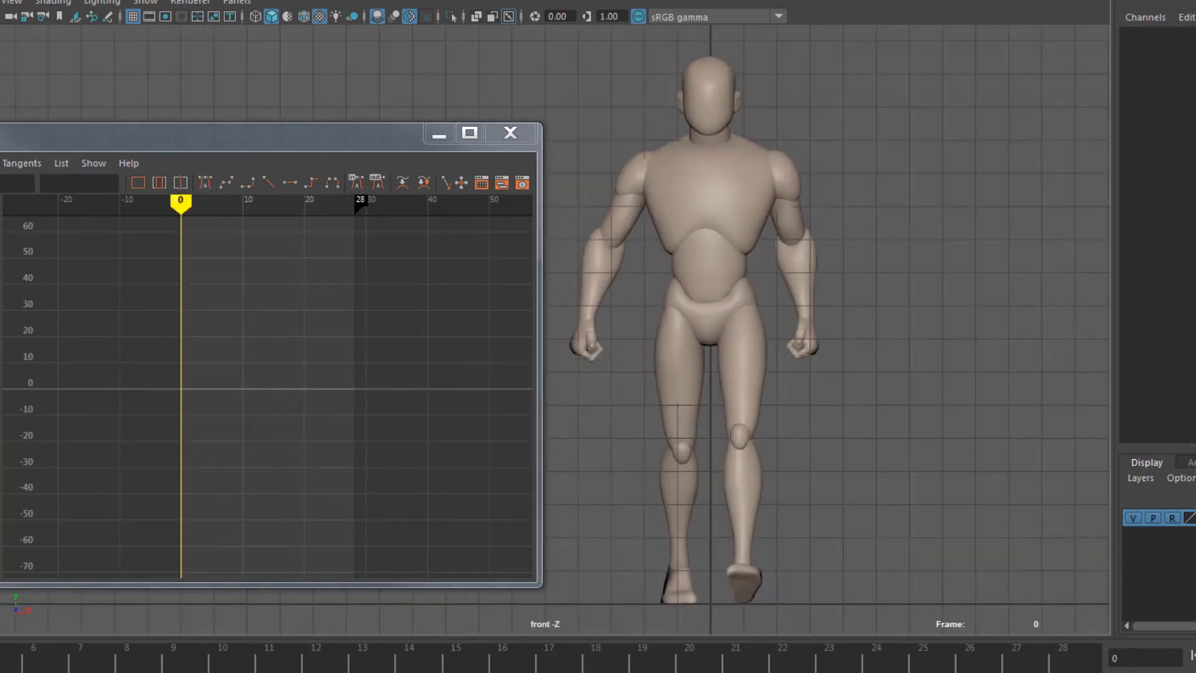
drag(312, 140, 406, 106)
click(1194, 655)
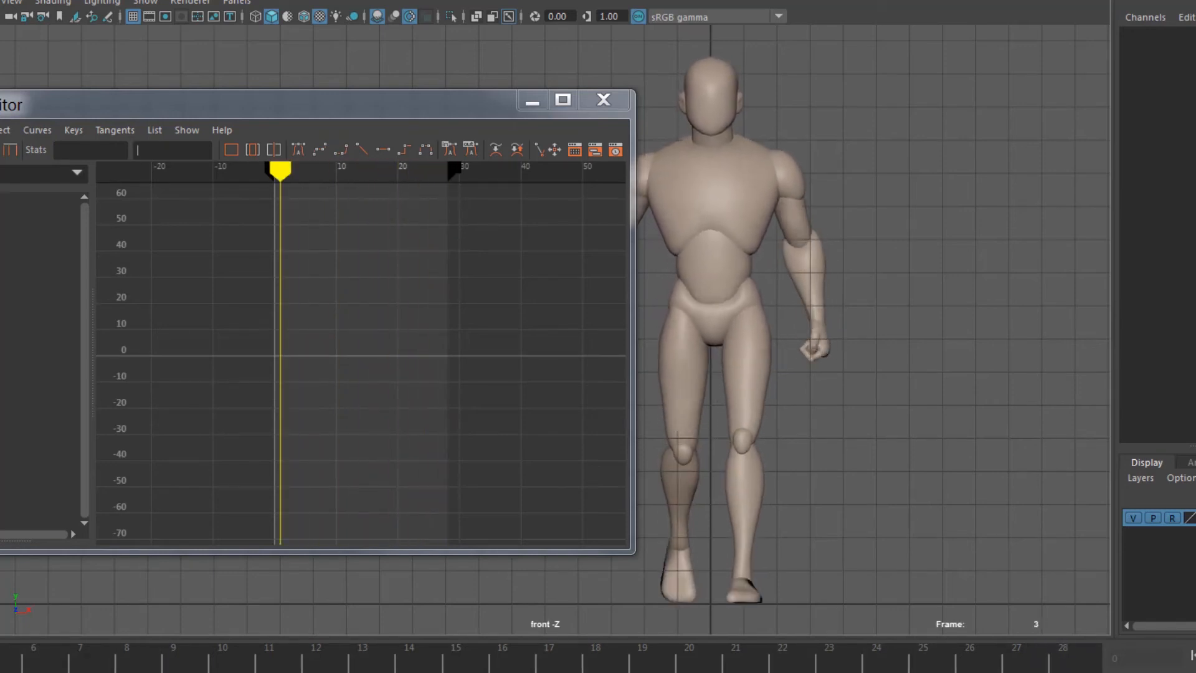
- Stop playback, set the playback range to end at frame 27, and play the walk cycle from frame 0 before rewinding it
key(alt+v)
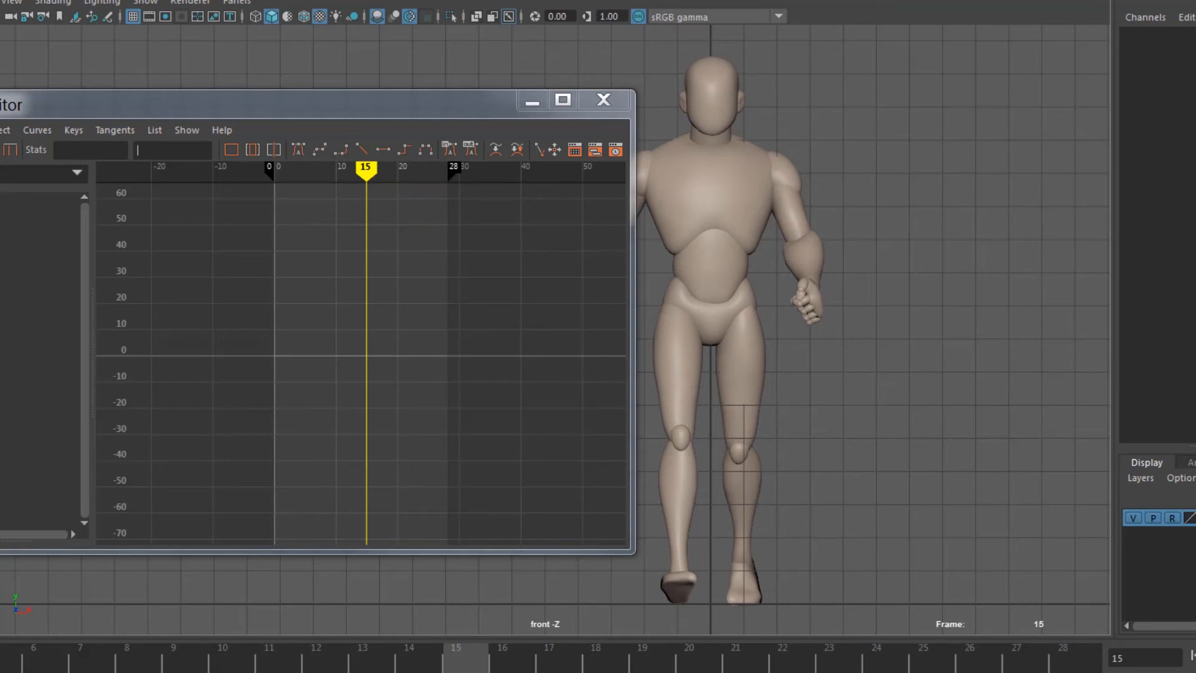
key(Return)
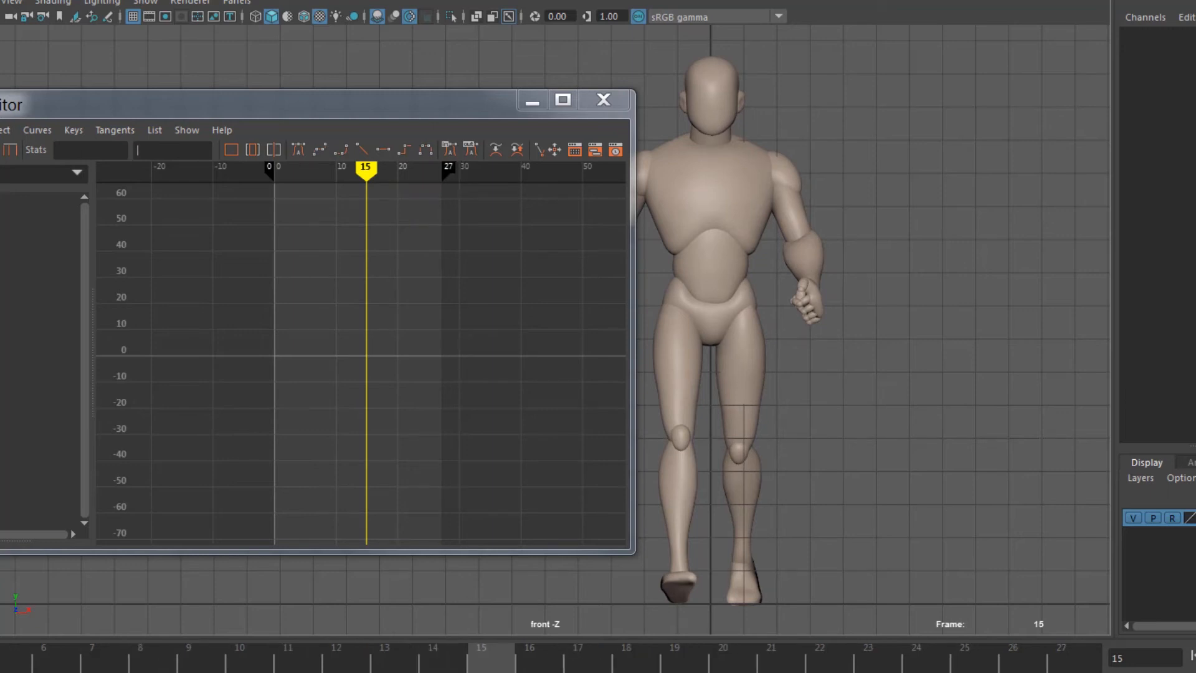
key(alt+shift+v)
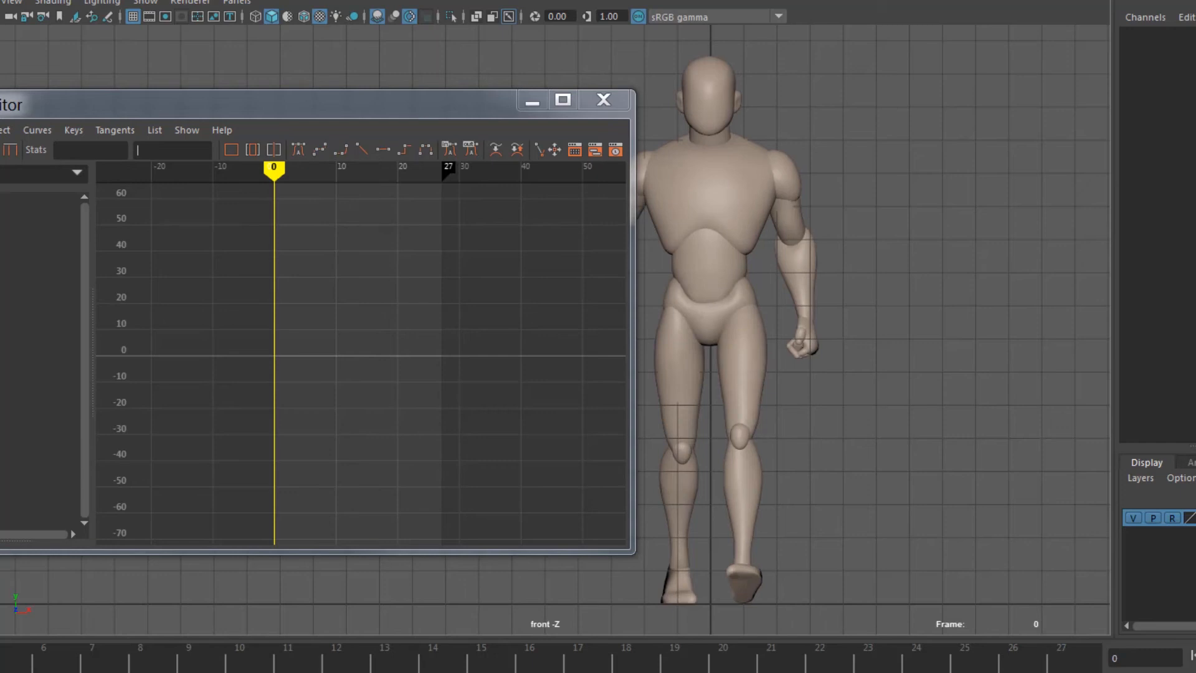
key(alt+v)
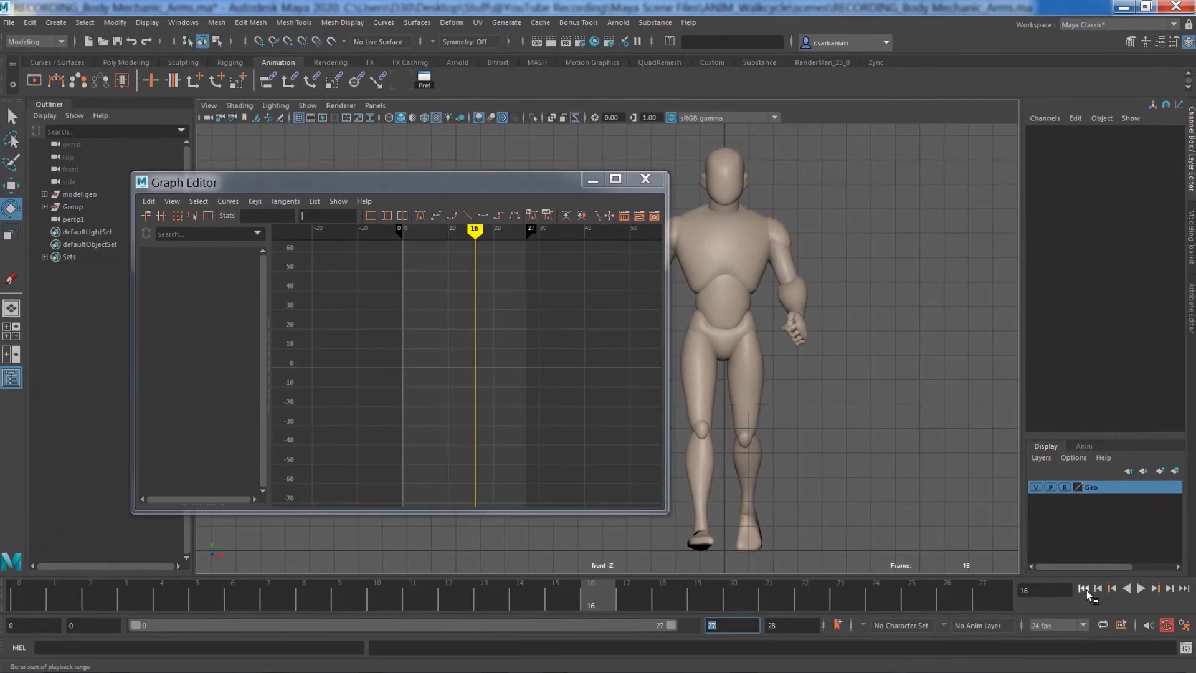
click(1085, 589)
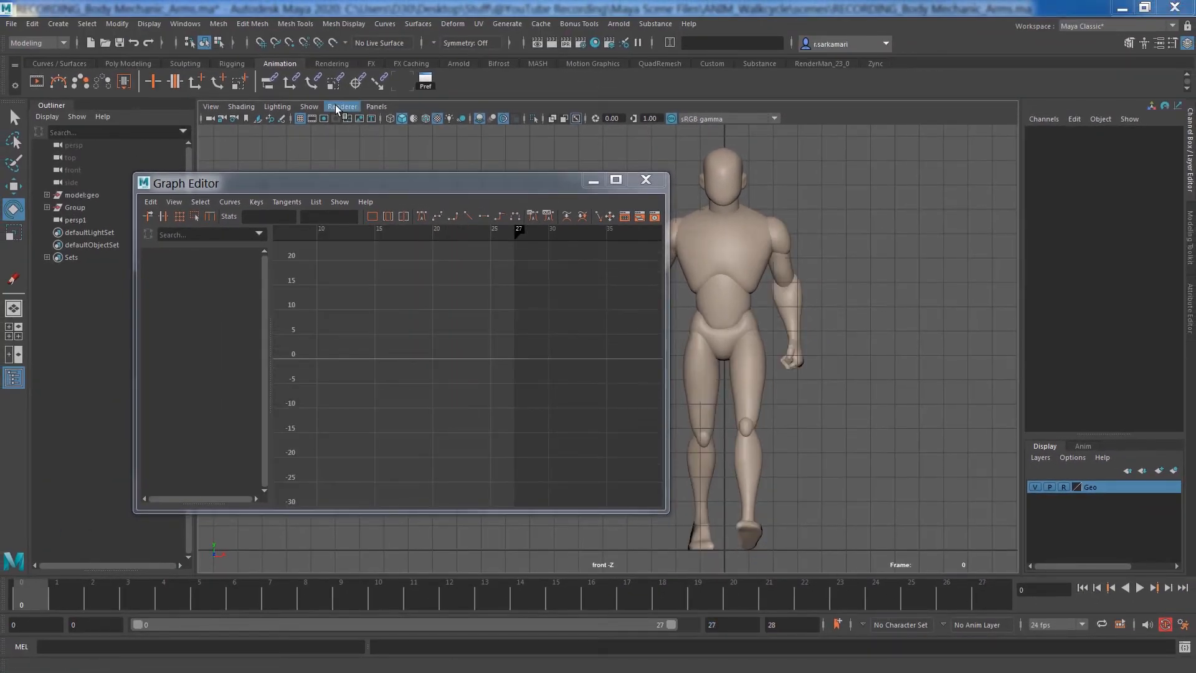
- Show NURBS curves in the front view and set FKWrist_L's Rotate Y key at frame 23 to -3
click(309, 107)
click(318, 186)
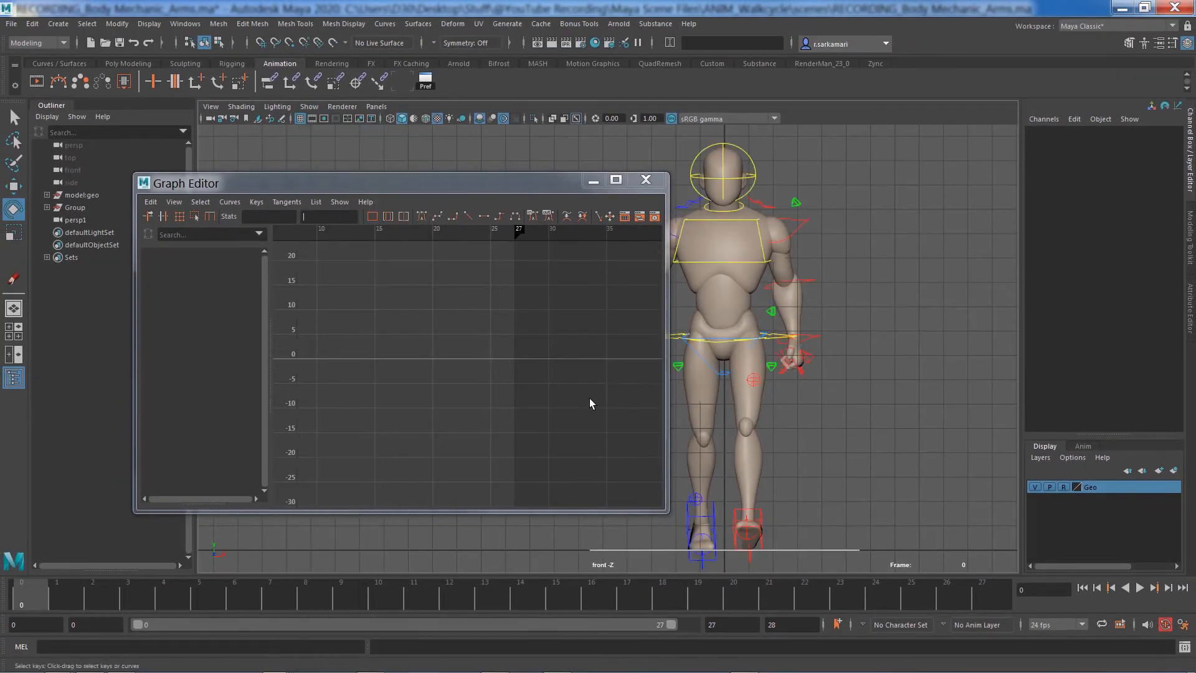
click(782, 362)
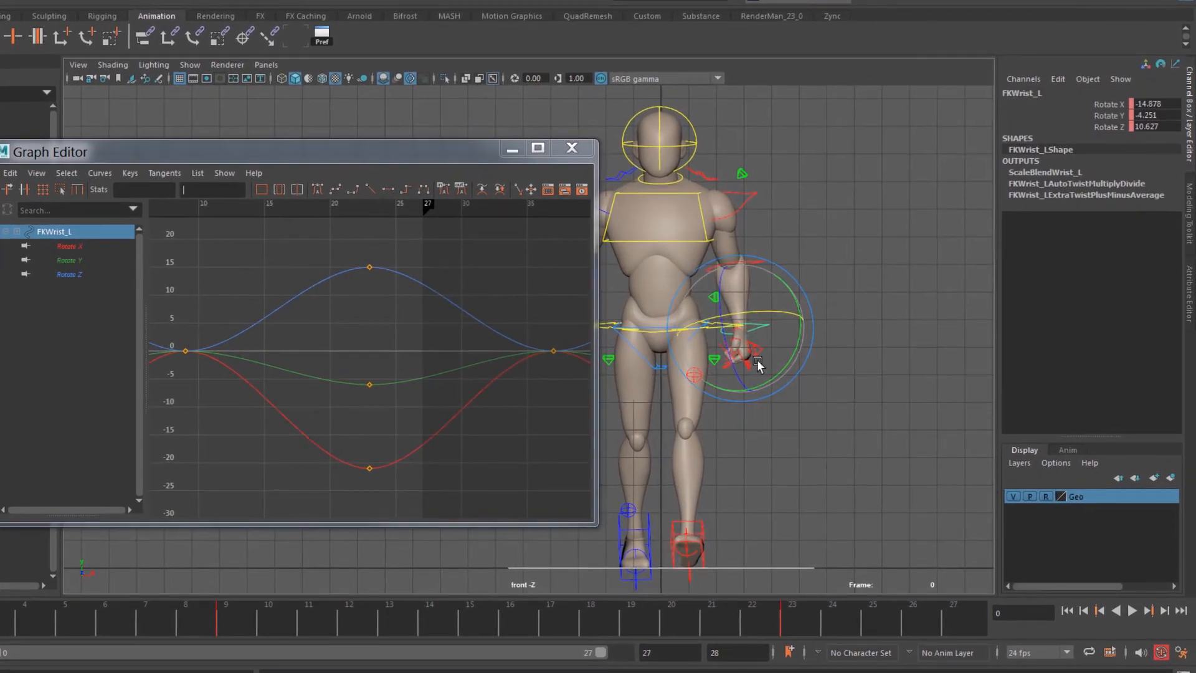
click(63, 262)
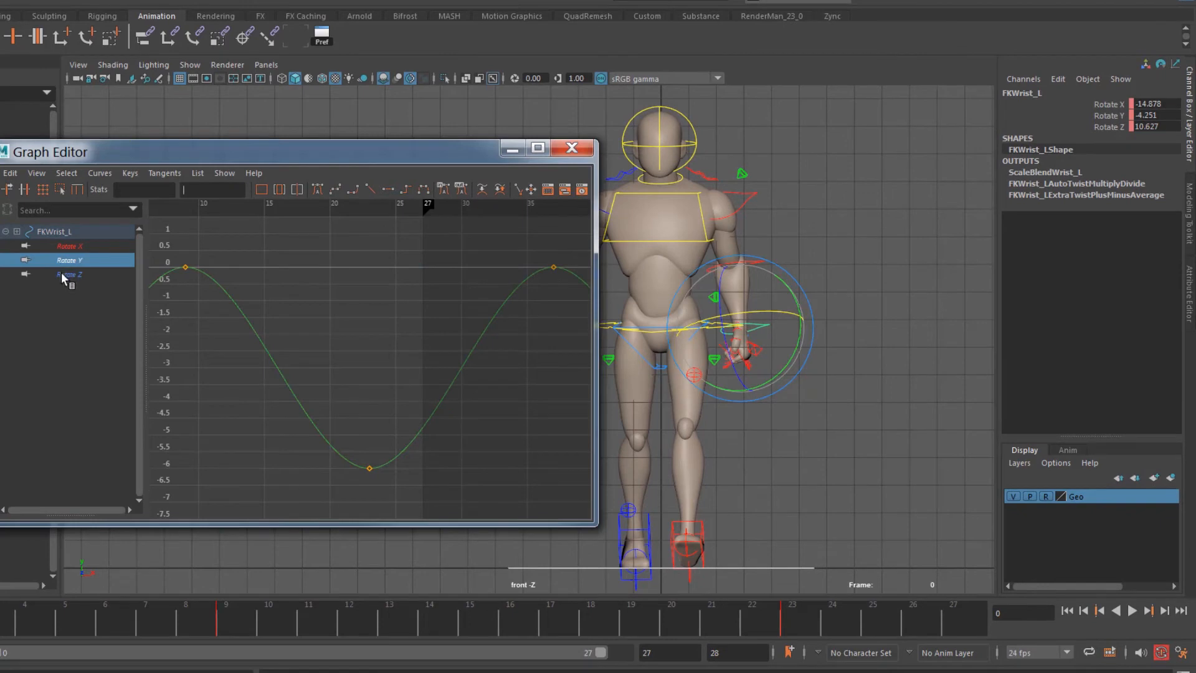
click(64, 275)
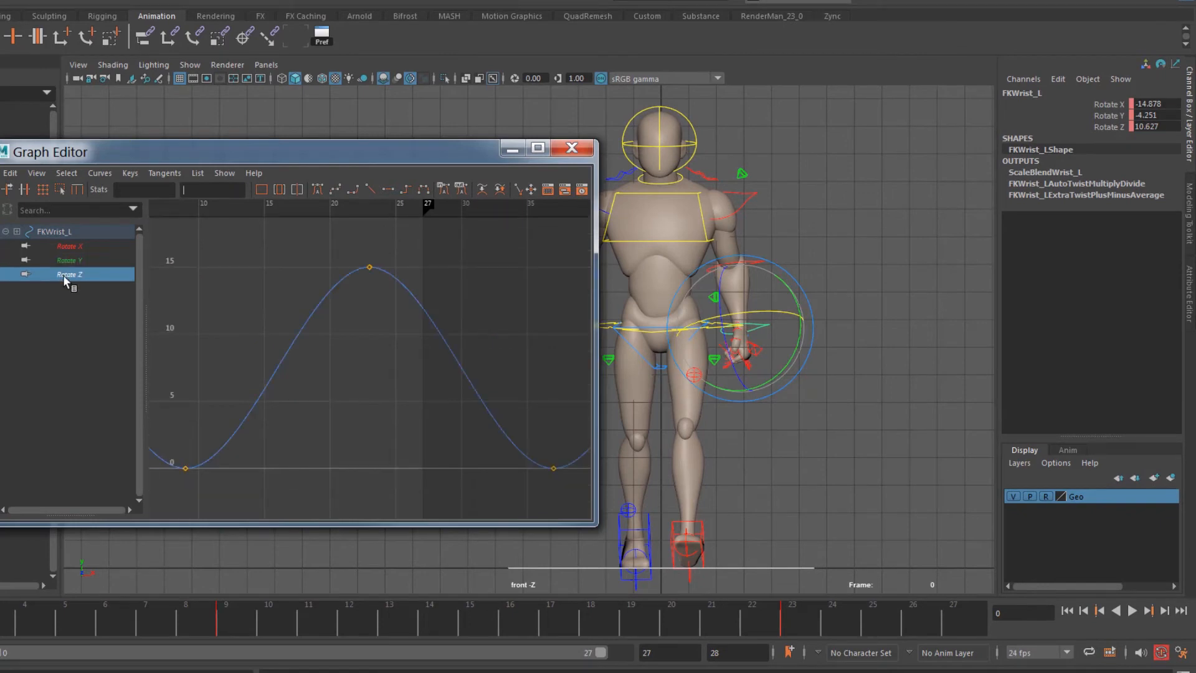
click(64, 261)
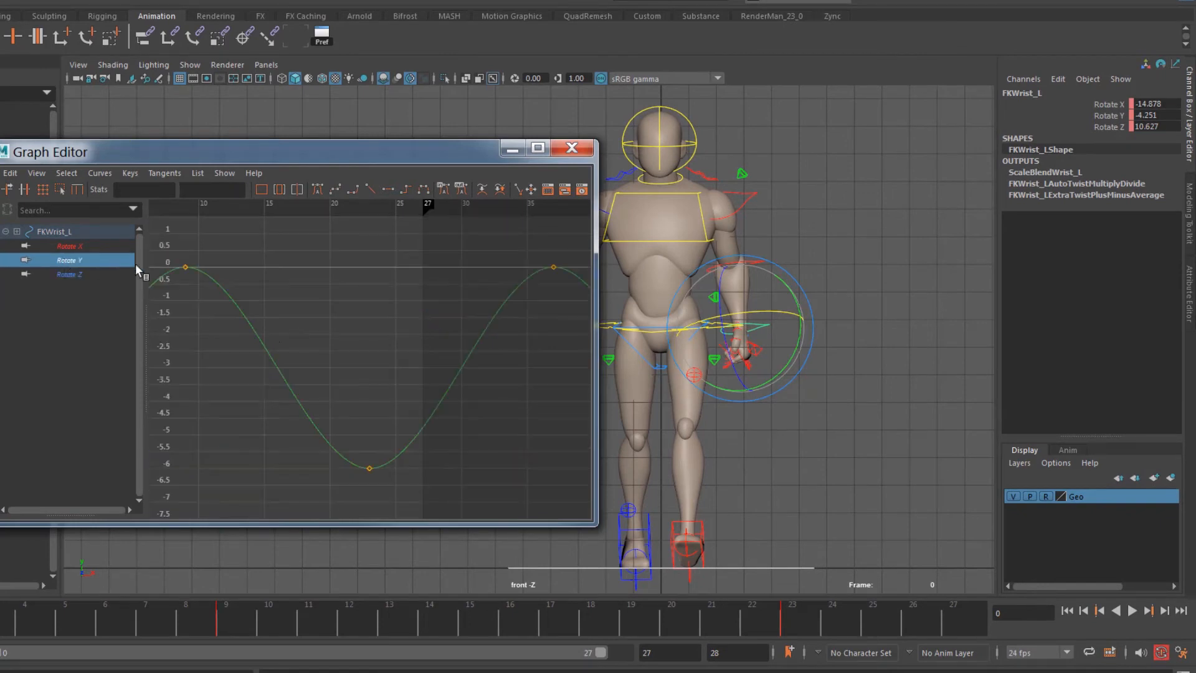
drag(398, 526, 398, 527)
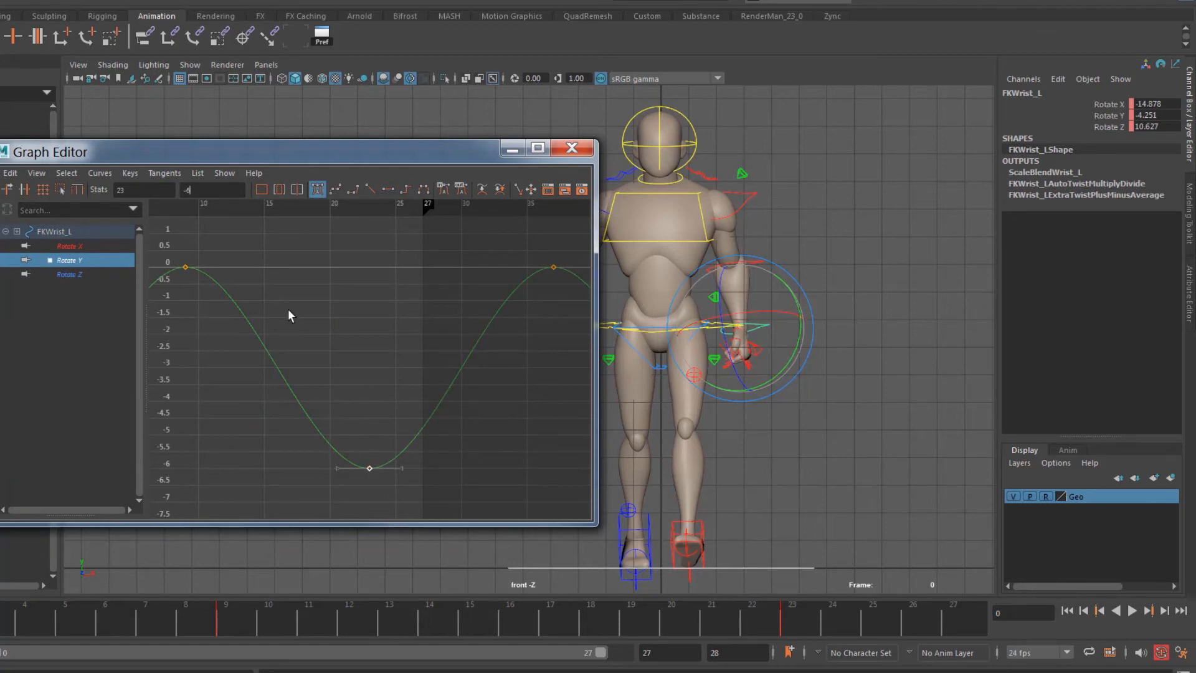
double_click(197, 191)
text(-3)
key(Return)
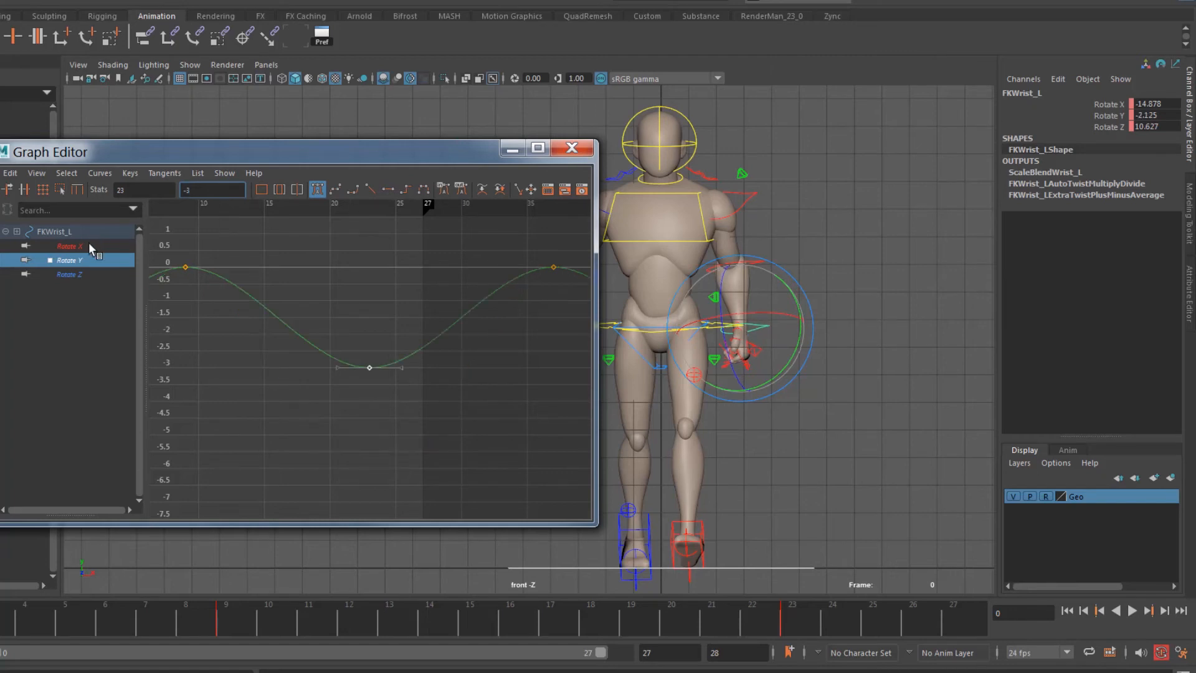
- Set FKWrist_L's Rotate X key at frame 23 to -10
click(70, 247)
drag(286, 396, 416, 545)
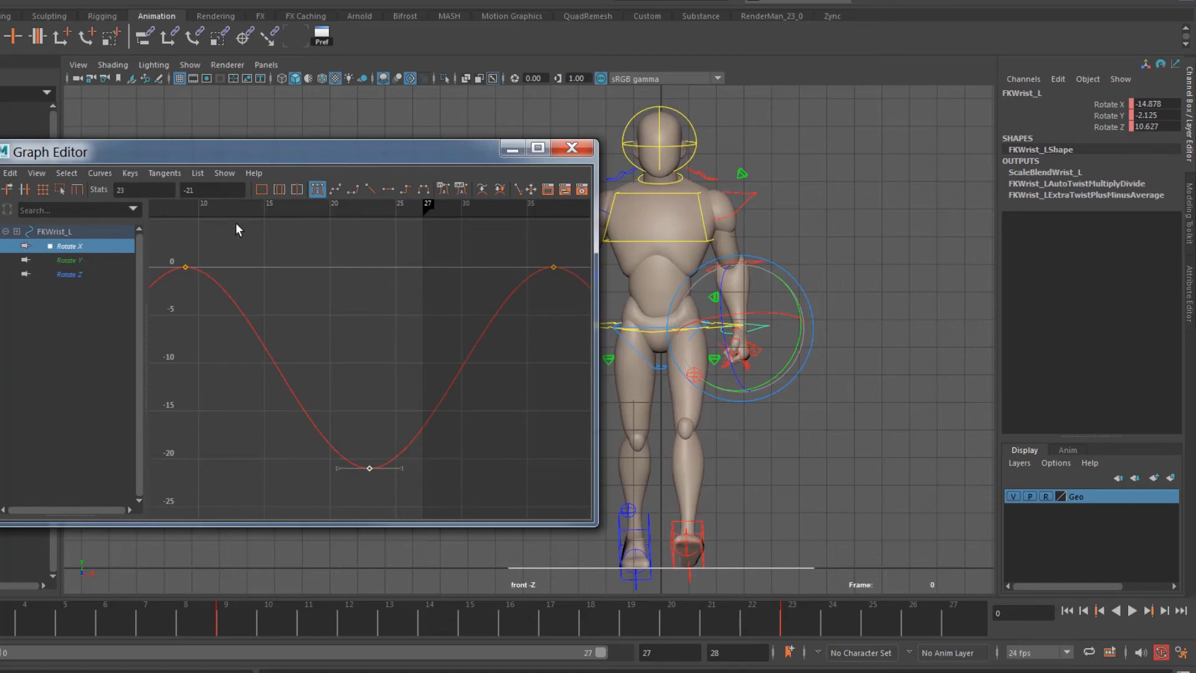
double_click(190, 190)
text(-10)
key(Return)
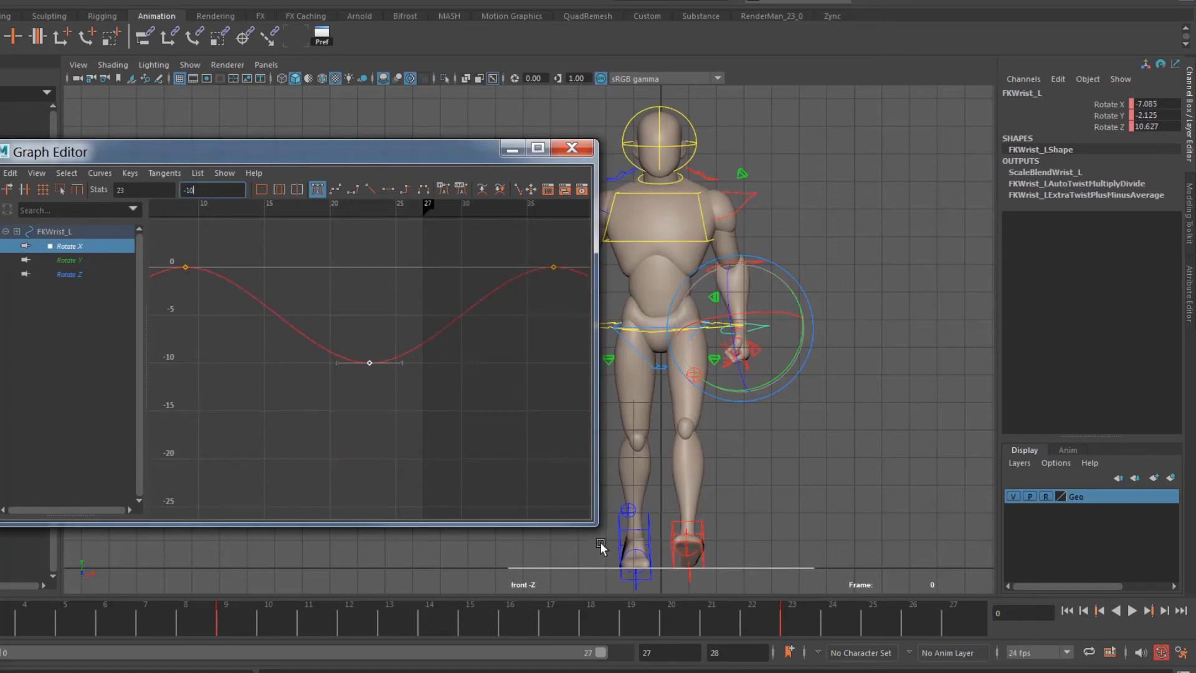
- Deselect the wrist control and play the walk cycle in the front view to check the reduced wrist motion
click(1069, 614)
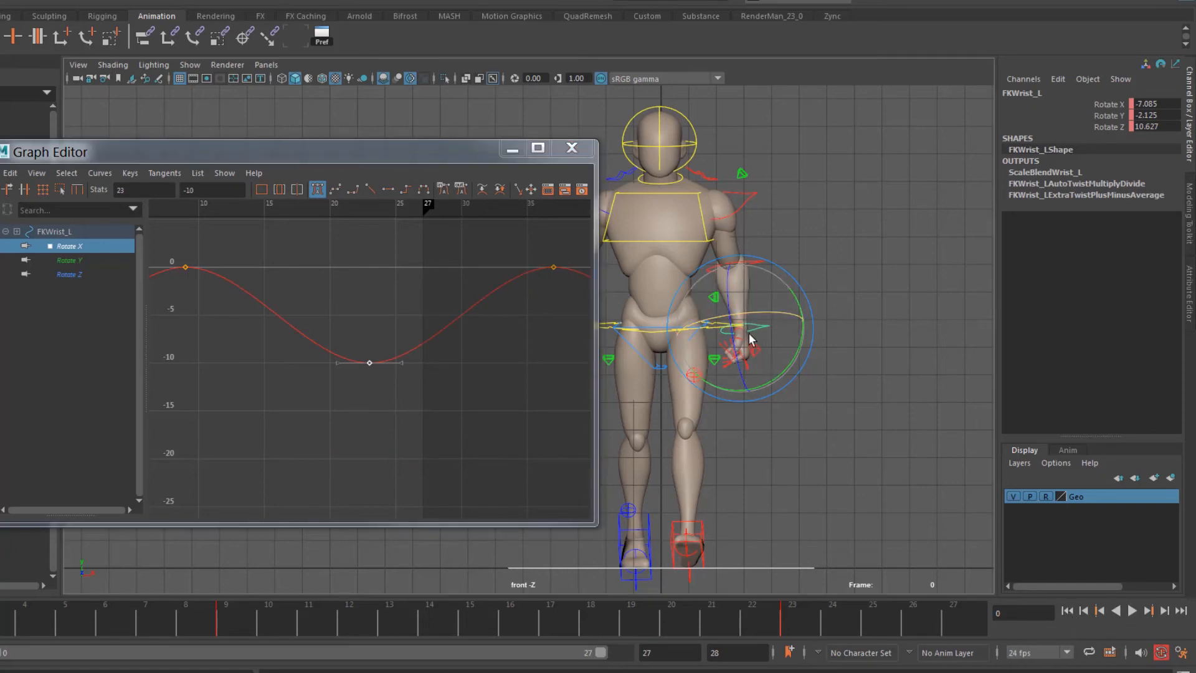
click(908, 490)
click(1127, 611)
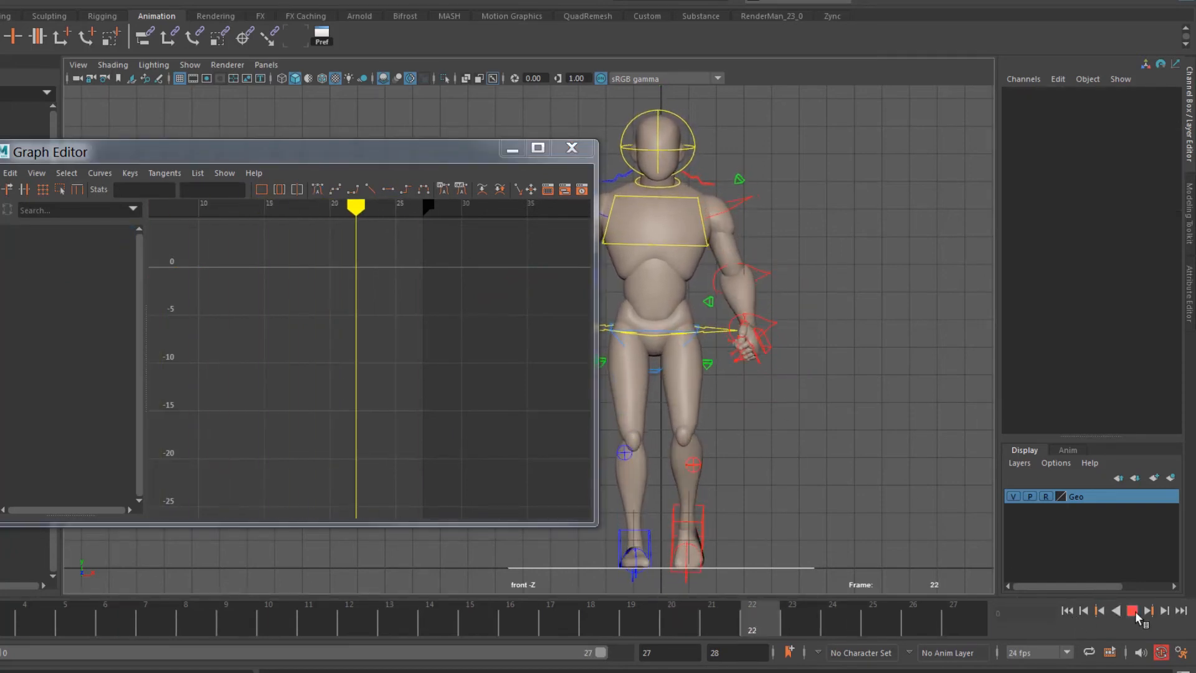
click(1132, 610)
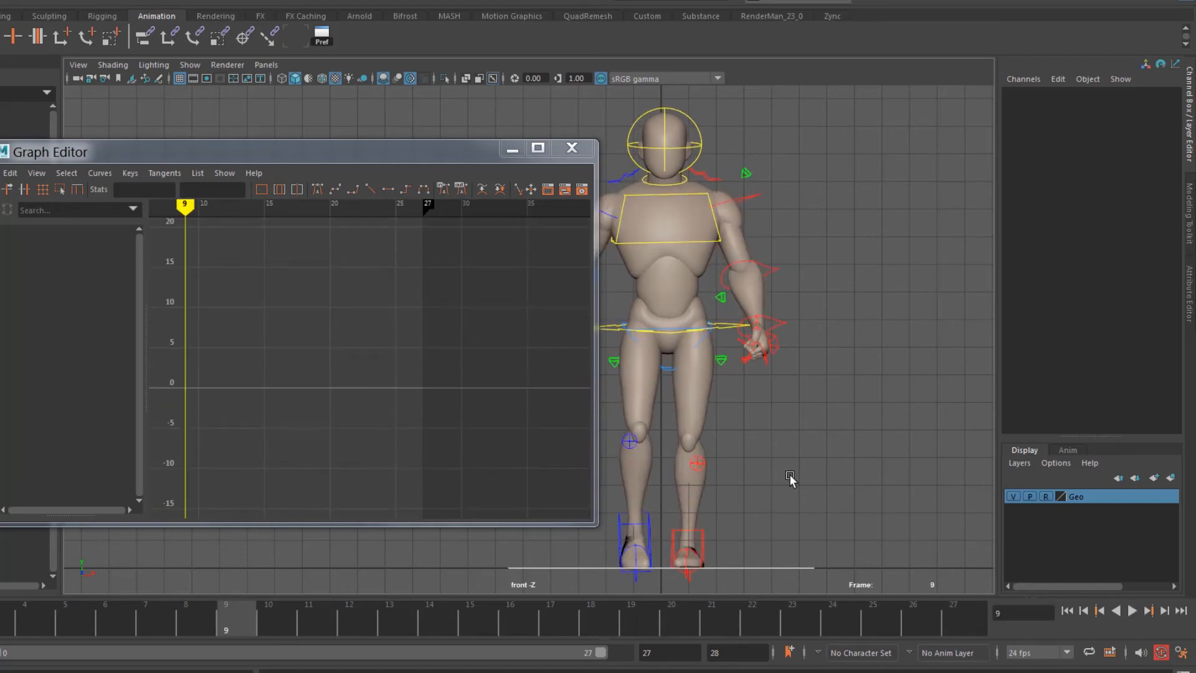
- Select FKWrist_L and try a small rotation at frame 9 in the front view, undoing it again
click(773, 312)
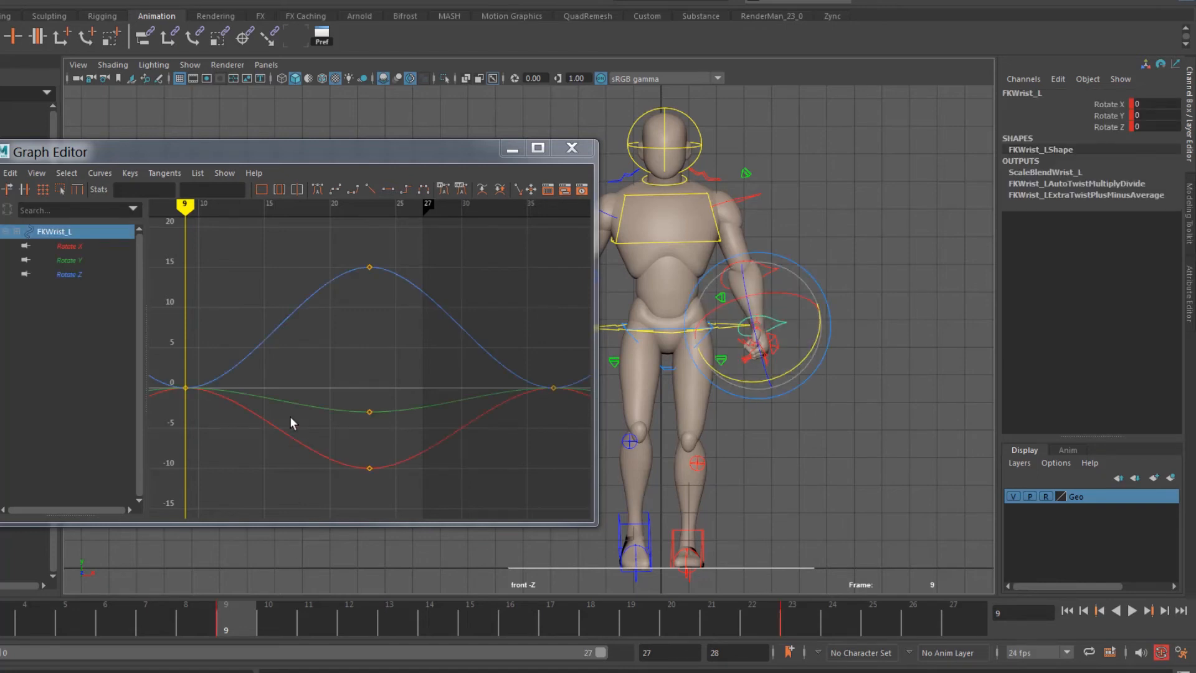
drag(782, 375, 772, 388)
key(ctrl+z)
key(alt+v)
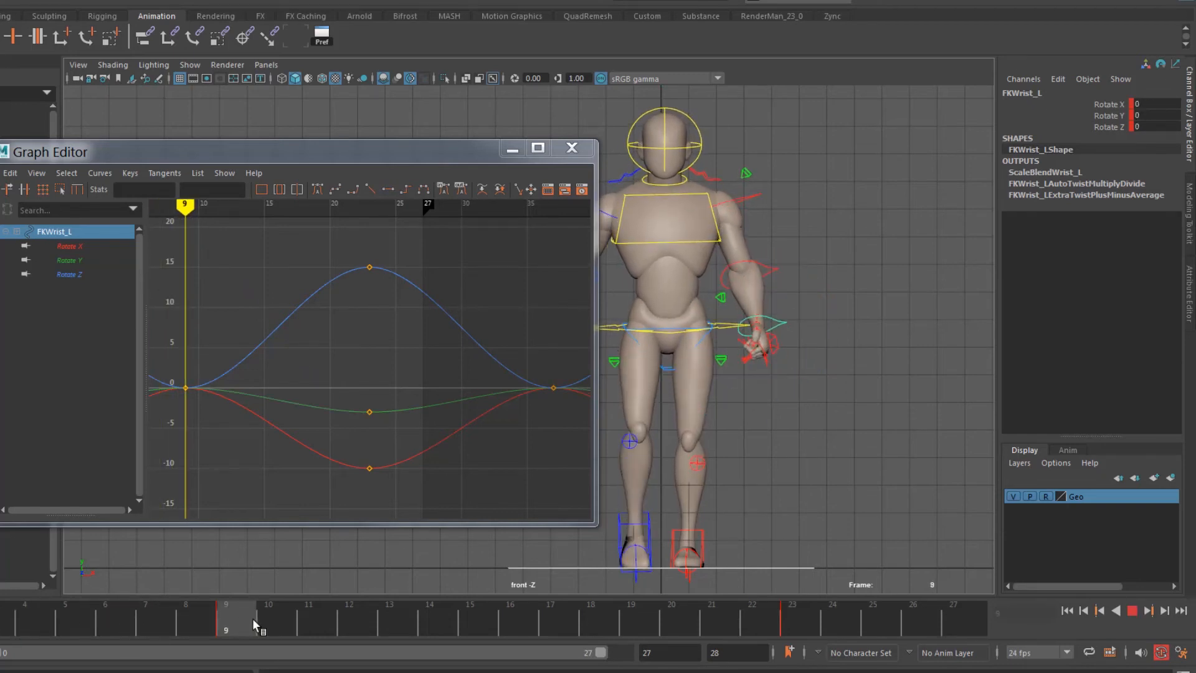
key(alt+v)
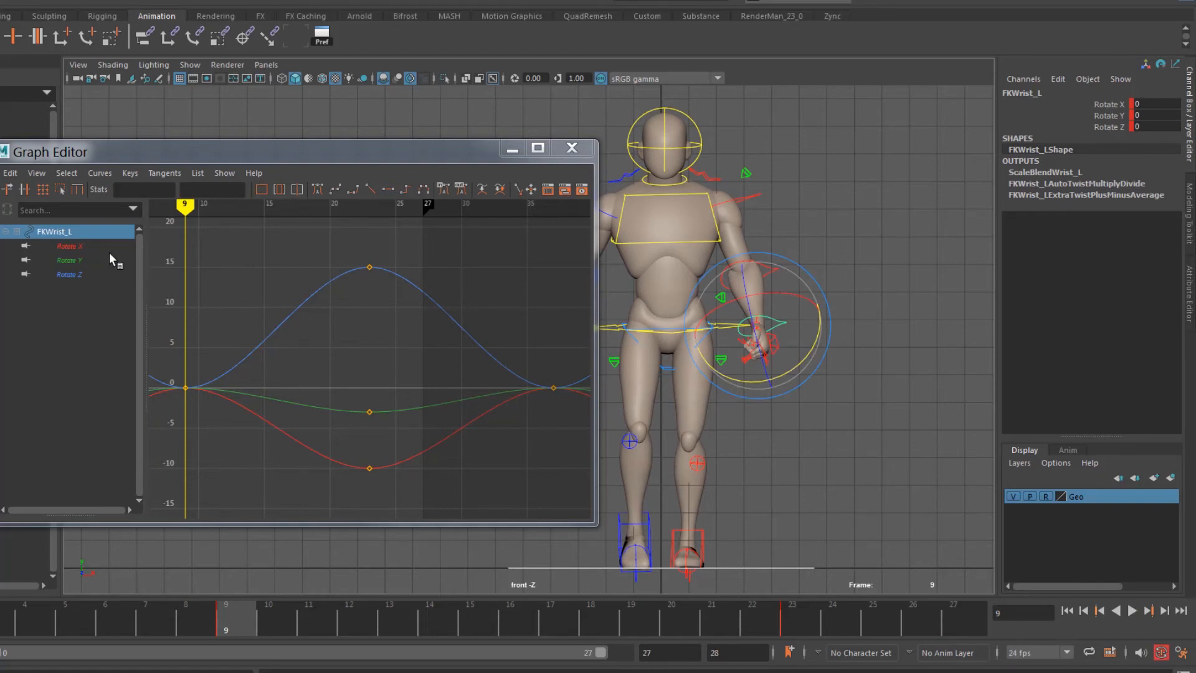
- Shift all of FKWrist_L's Rotate Y keys 2 frames forward so the first key sits at frame 11, and play the cycle
click(69, 260)
key(f)
drag(386, 501, 391, 509)
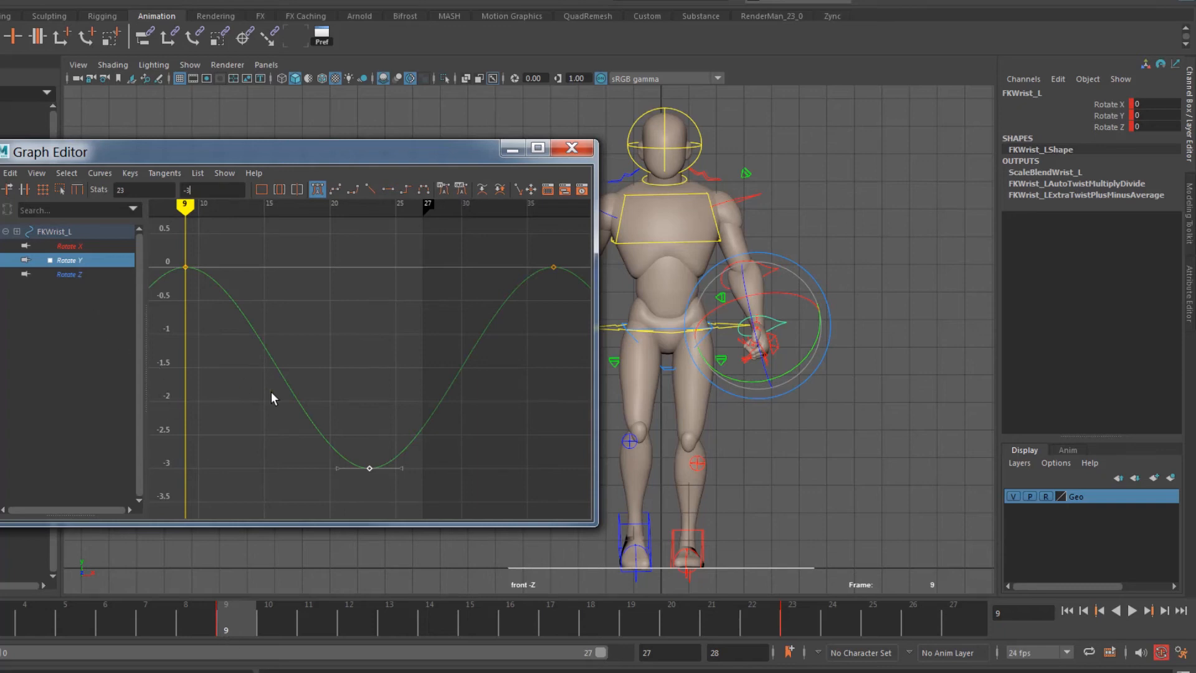
scroll(314, 352, down, 4)
drag(293, 289, 473, 467)
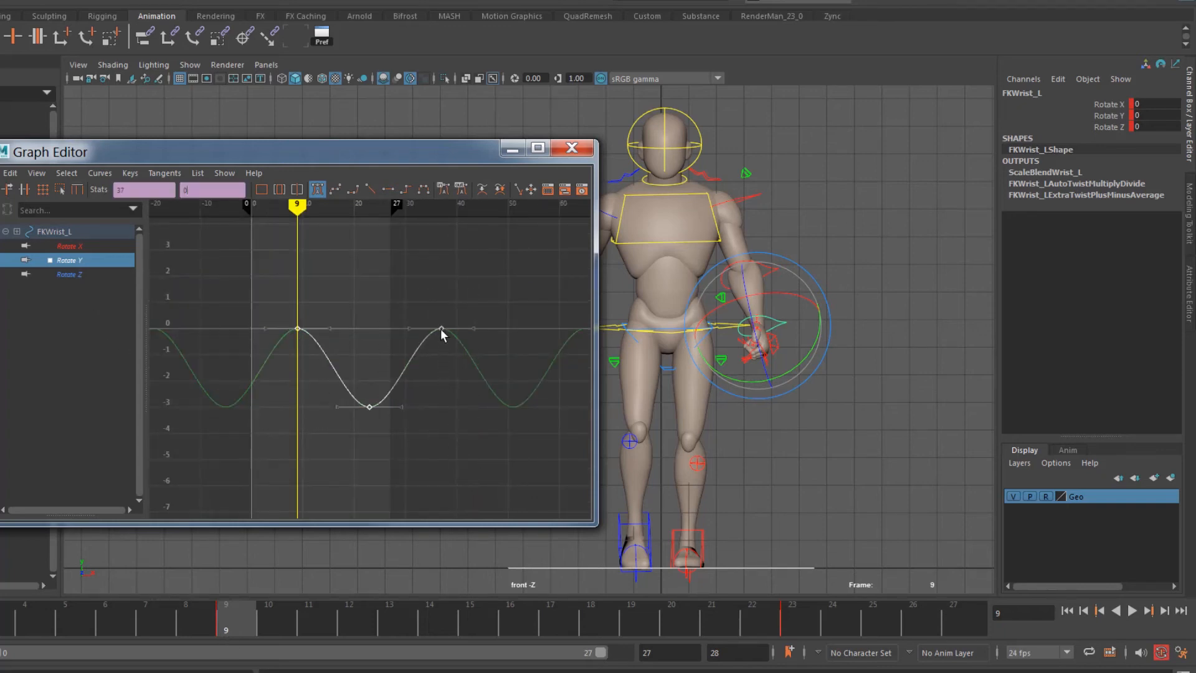
shift+middle_drag(439, 317, 450, 324)
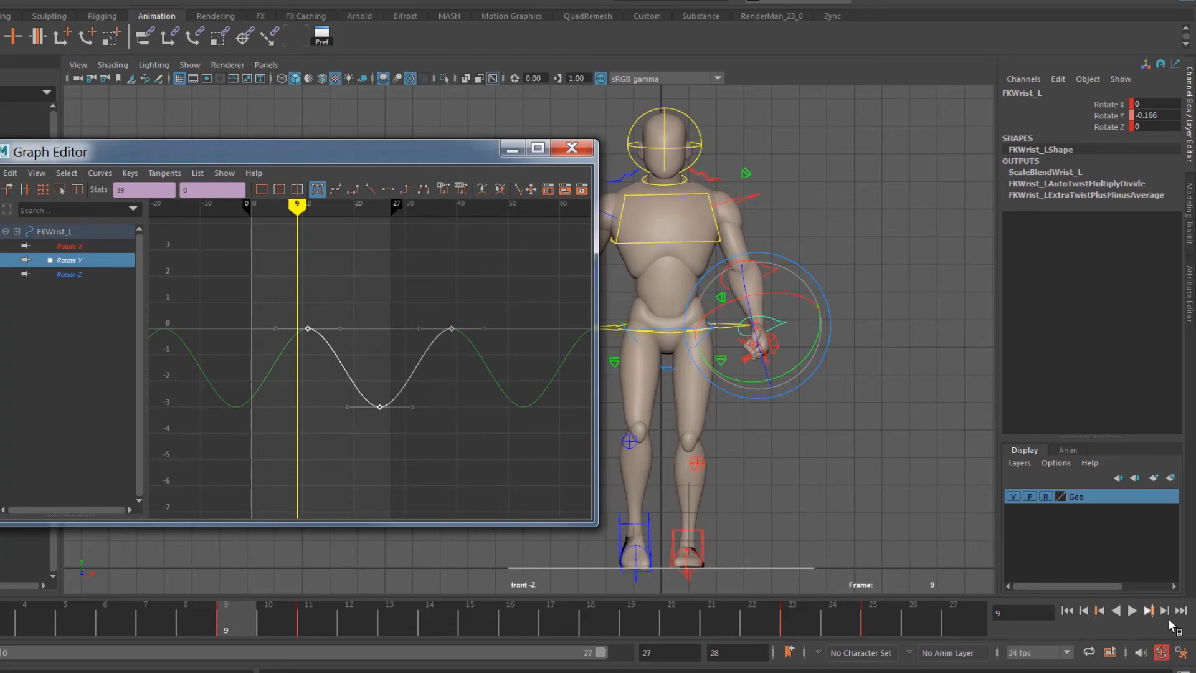
click(1132, 610)
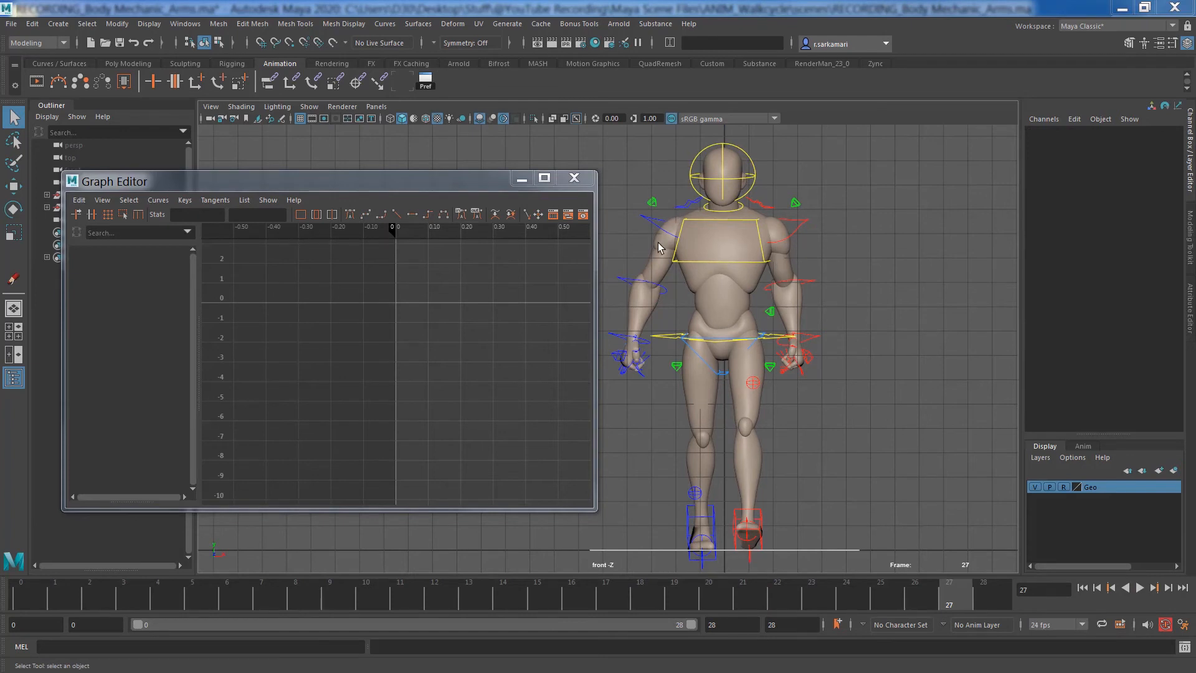
- Inspect the left elbow's curves, and copy all of FKShoulder_L's keys from frame 0 to 28
click(804, 223)
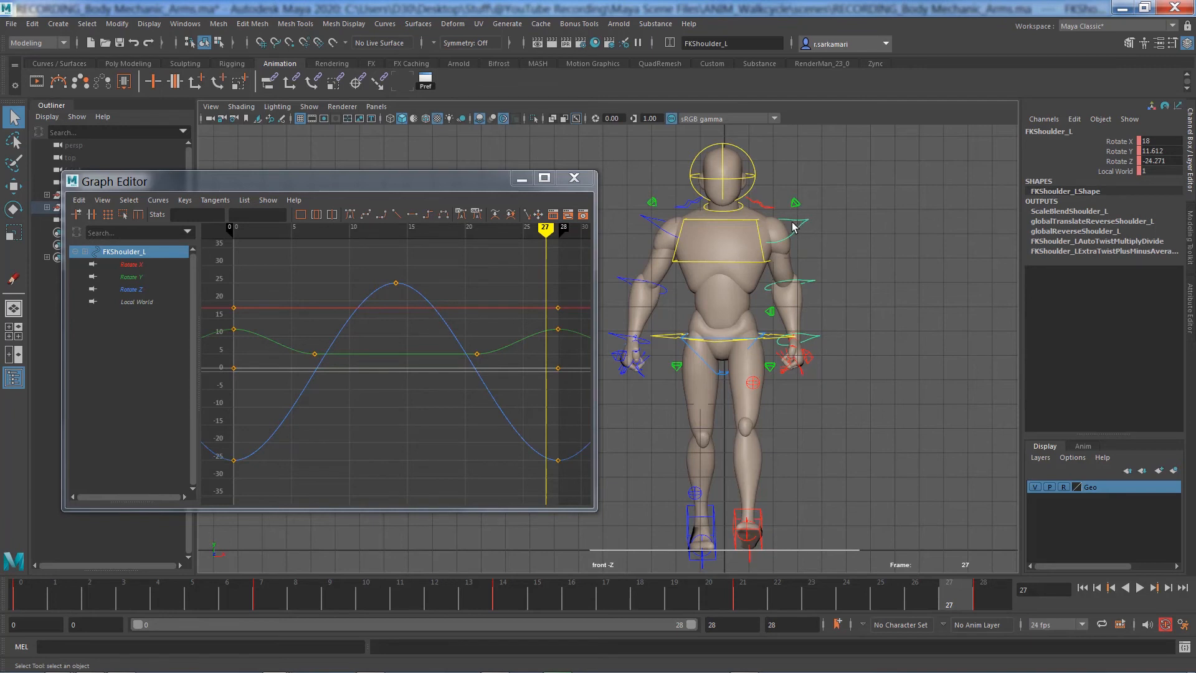
click(808, 282)
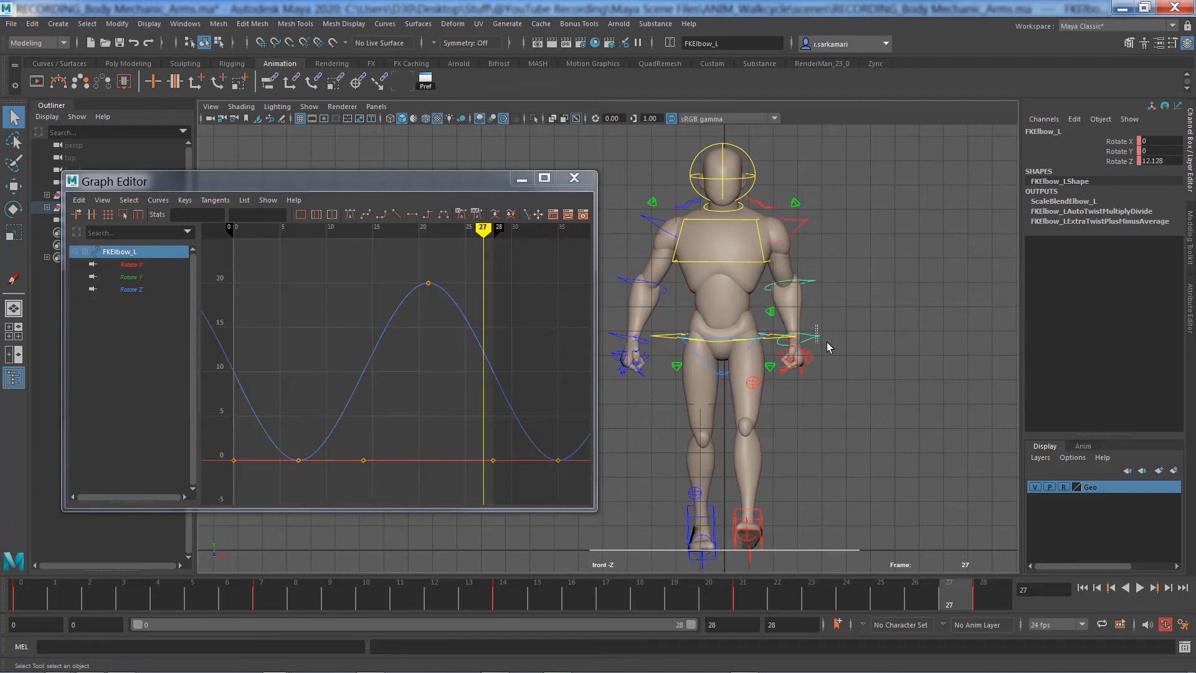
click(806, 215)
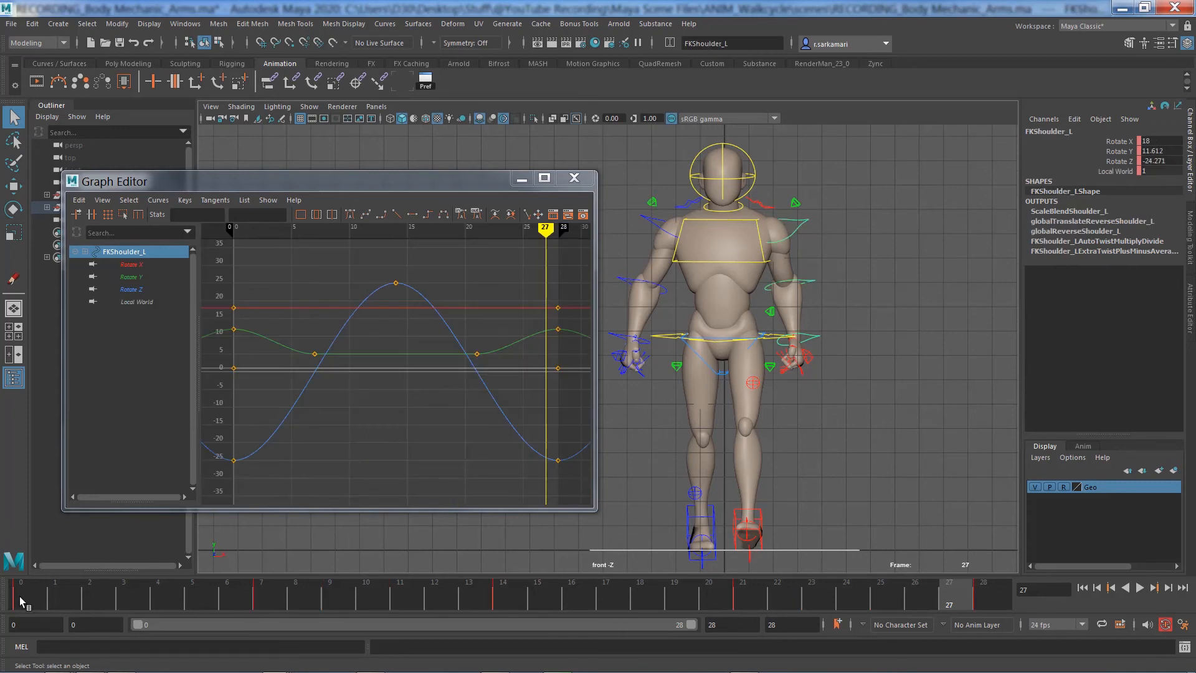
shift+drag(17, 602, 1000, 602)
right_click(676, 601)
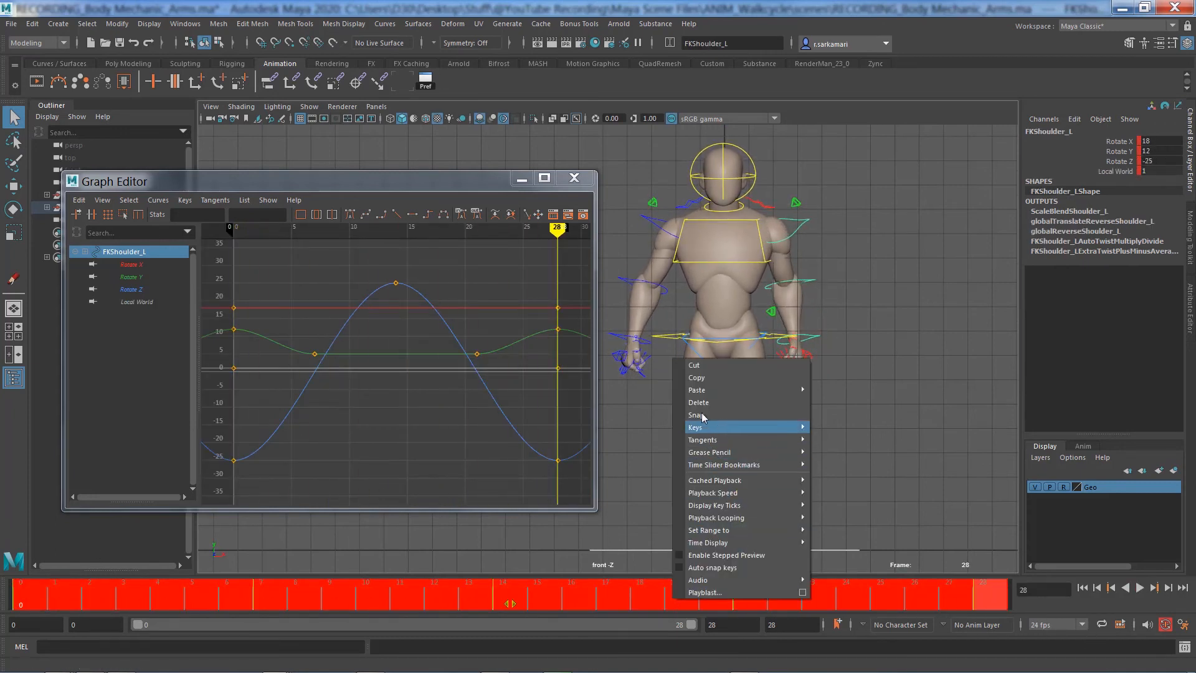
click(697, 378)
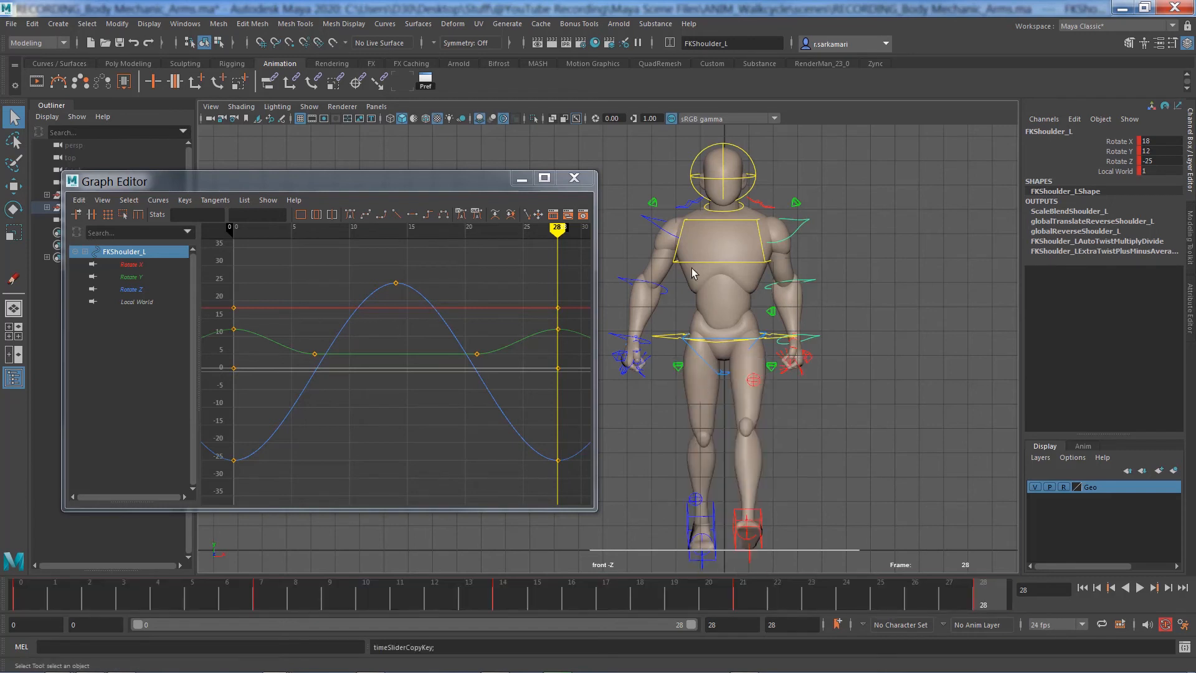
- Delete all existing keys at frame 0 on FKShoulder_R
click(656, 218)
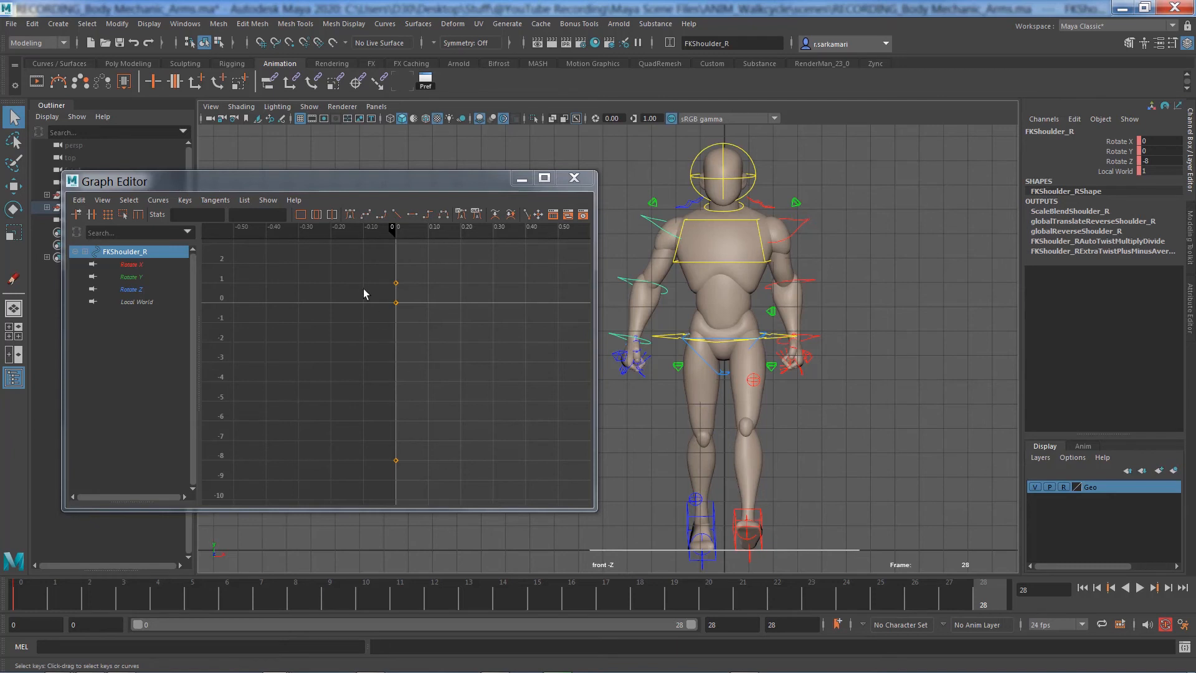
drag(360, 269, 428, 493)
key(Delete)
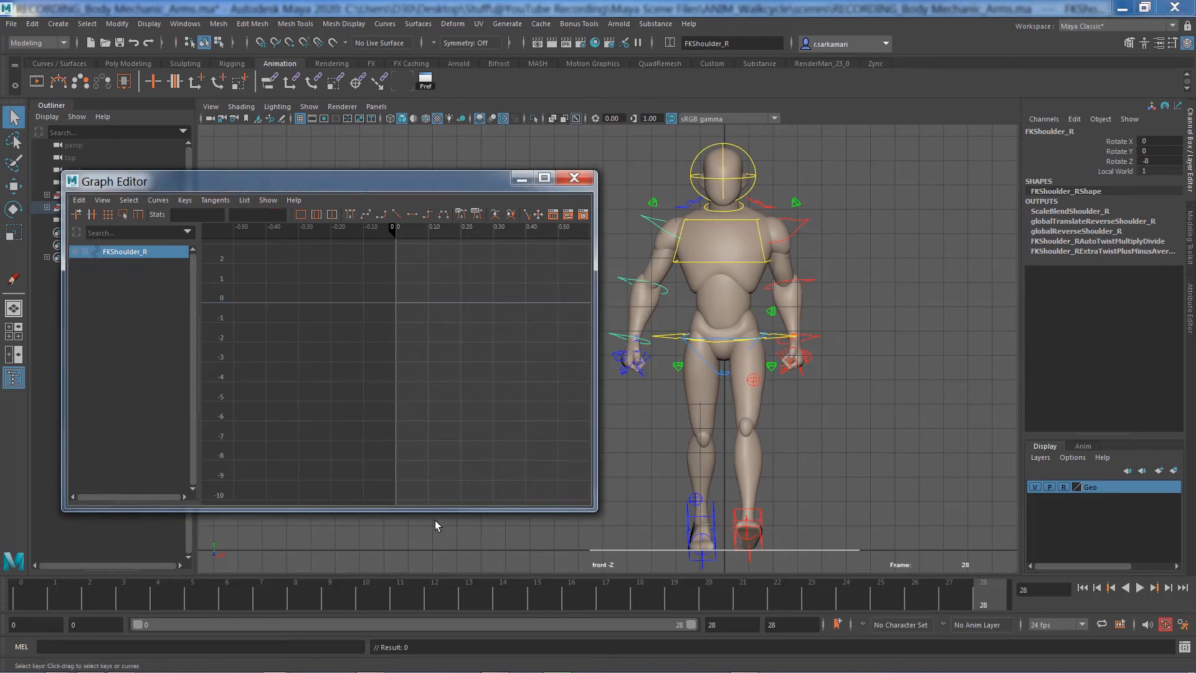
- Paste the copied left shoulder keys onto FKShoulder_R starting at frame 14
click(498, 597)
right_click(495, 595)
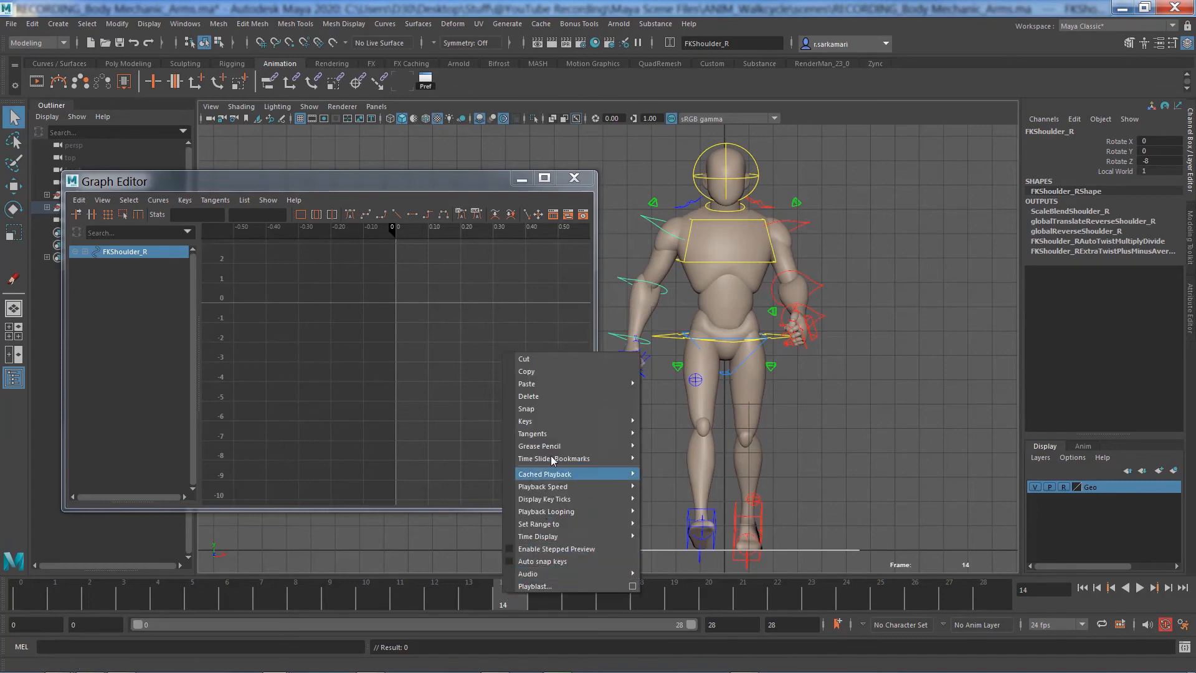
mouse_move(573, 383)
click(661, 385)
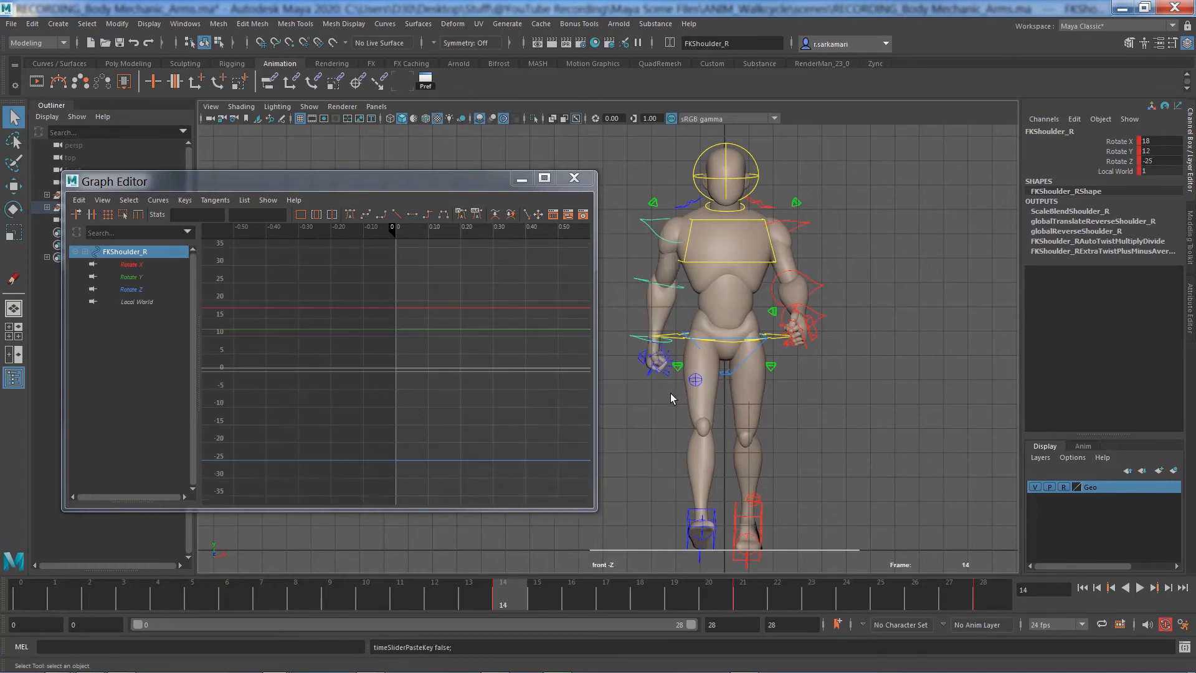
- Set pre and post infinity to Cycle on FKShoulder_R's Rotate X, Y and Z curves
drag(128, 267, 129, 287)
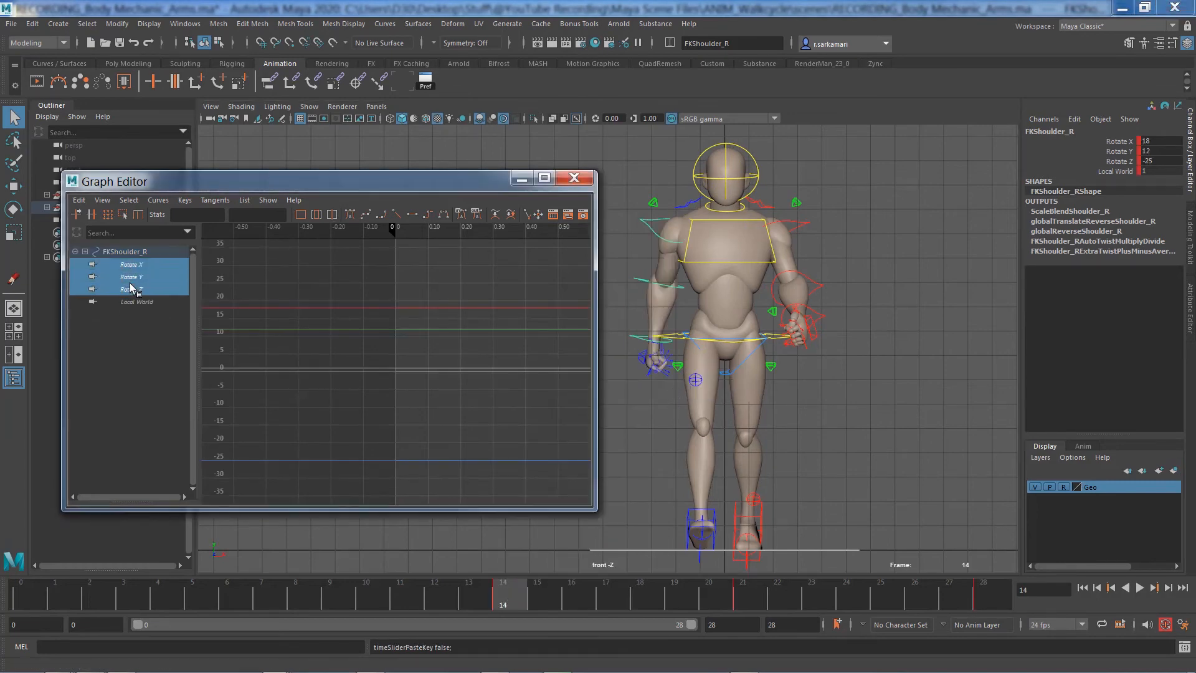
key(f)
scroll(404, 340, down, 3)
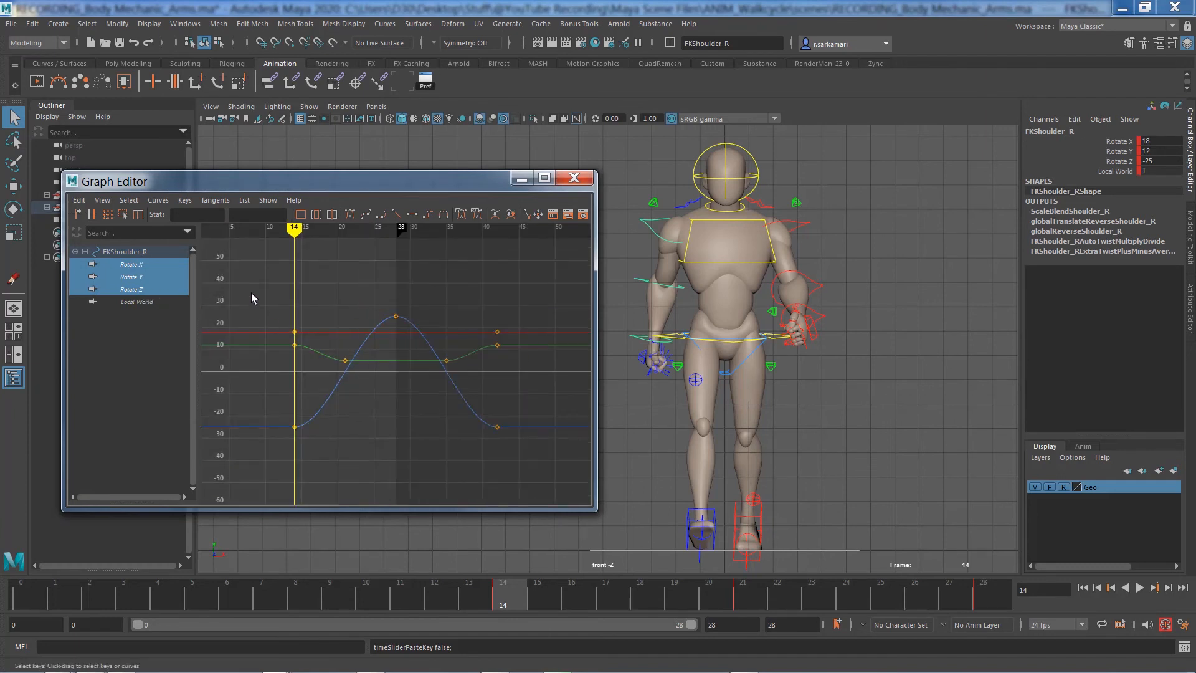
drag(253, 298, 505, 444)
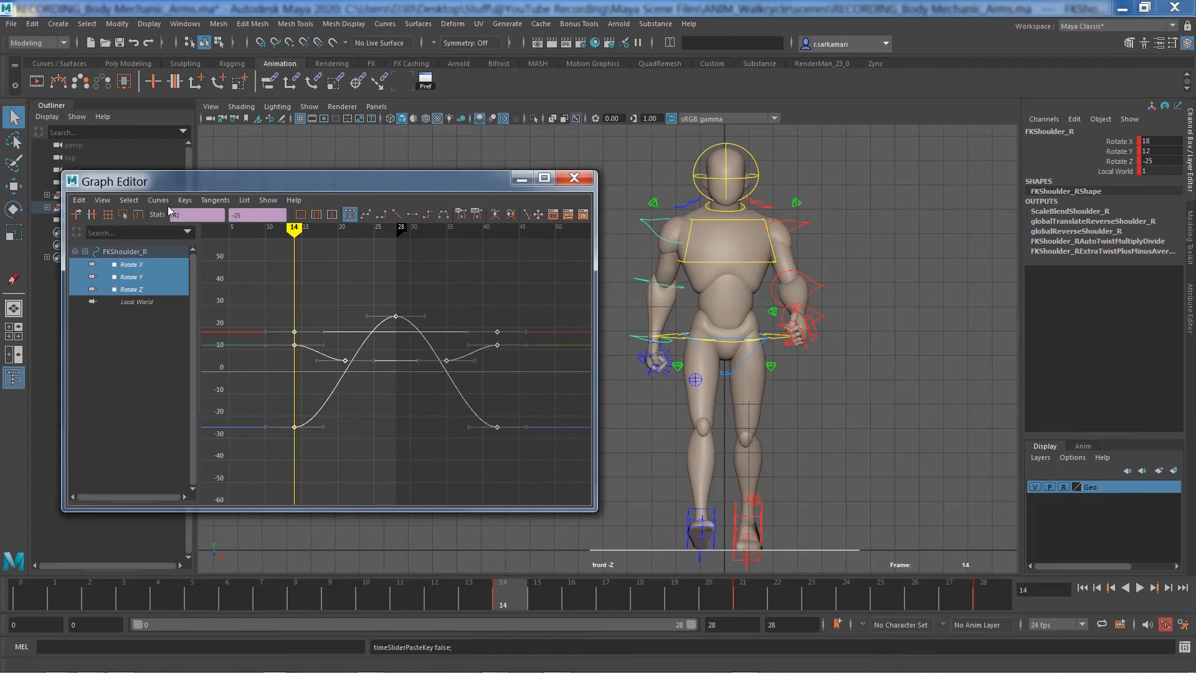
click(158, 200)
mouse_move(170, 224)
click(327, 224)
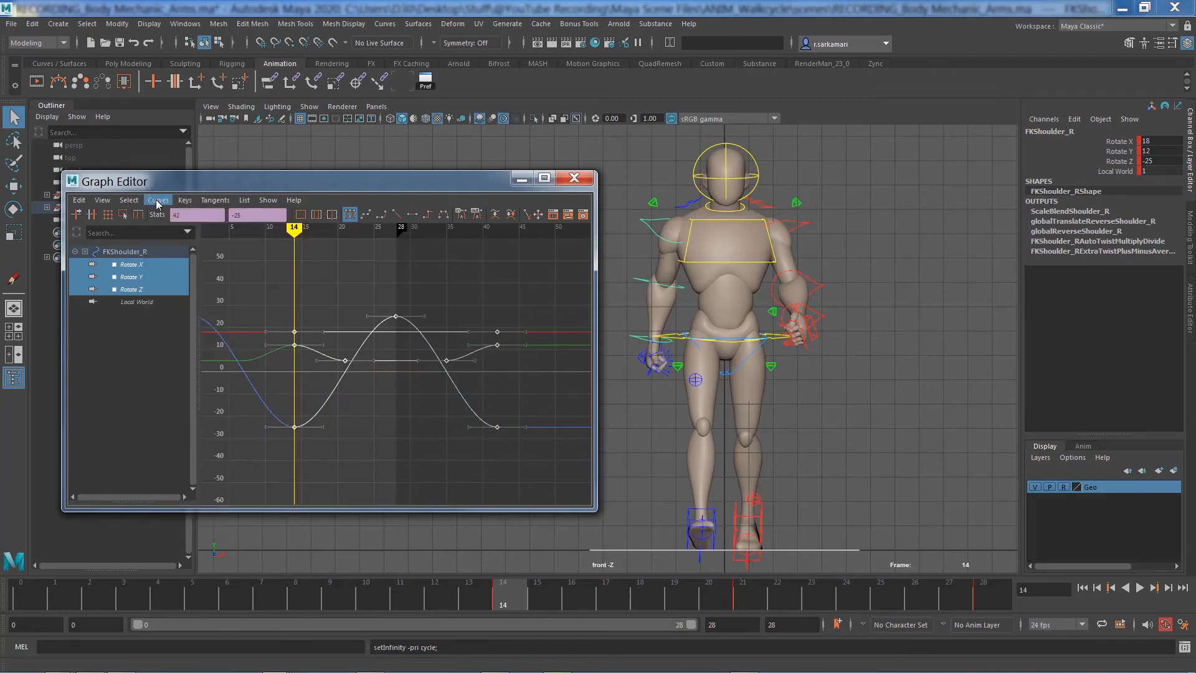
click(159, 200)
click(327, 237)
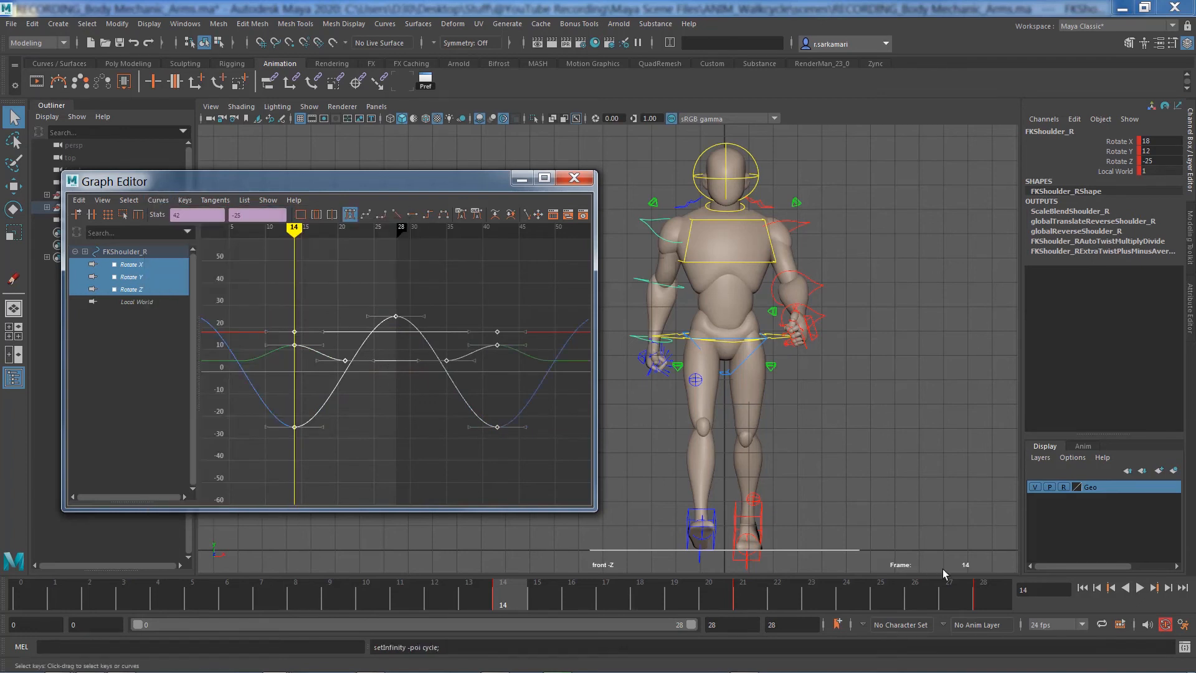
- Deselect the shoulder control and play the walk cycle to check the right arm's swing
click(910, 509)
click(1141, 589)
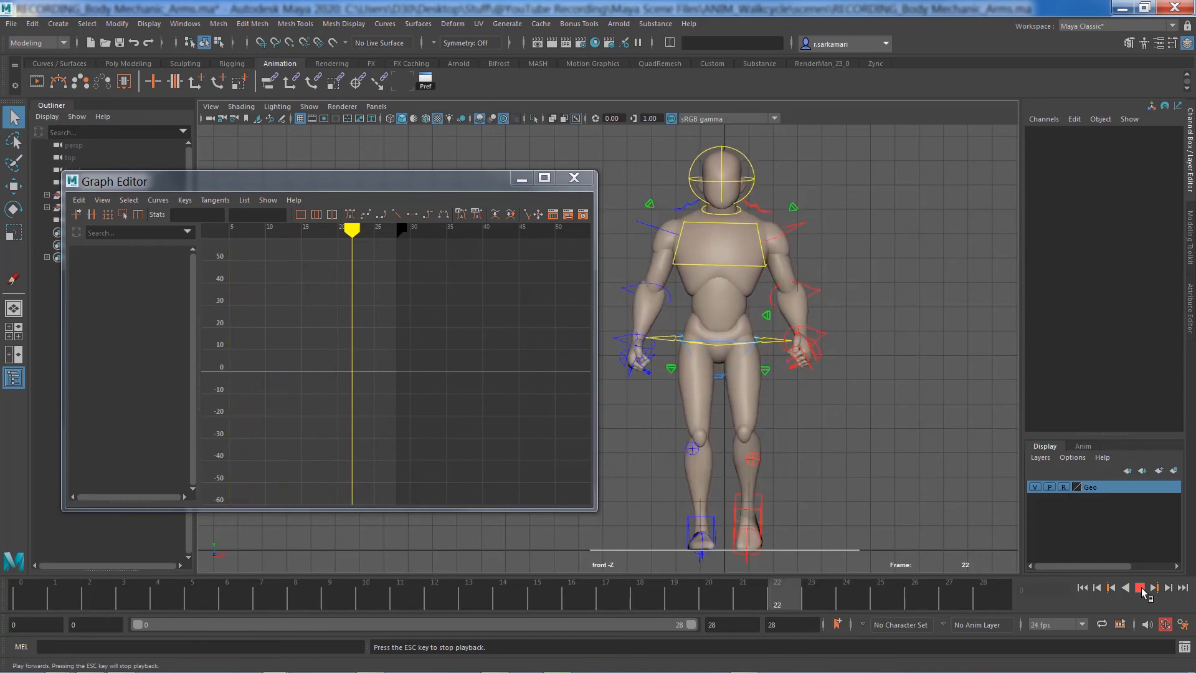
key(Escape)
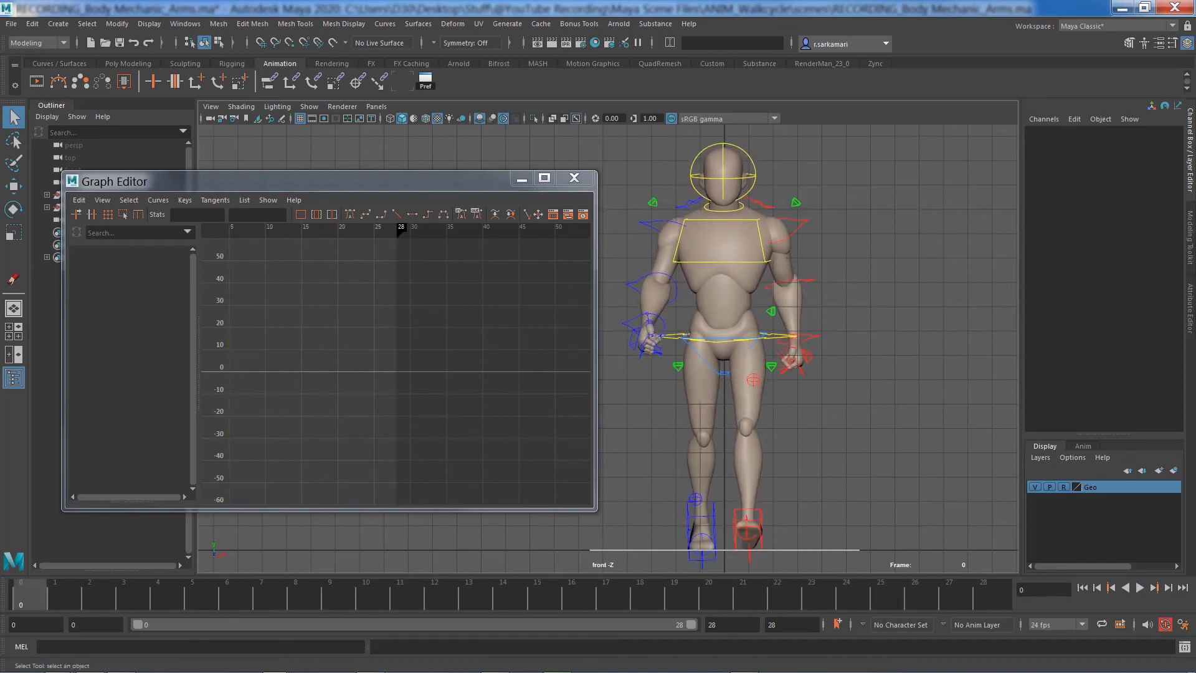
- Examine FKElbow_L's Rotate Z curve, checking the frames of its first and last keys against the playback range
click(810, 284)
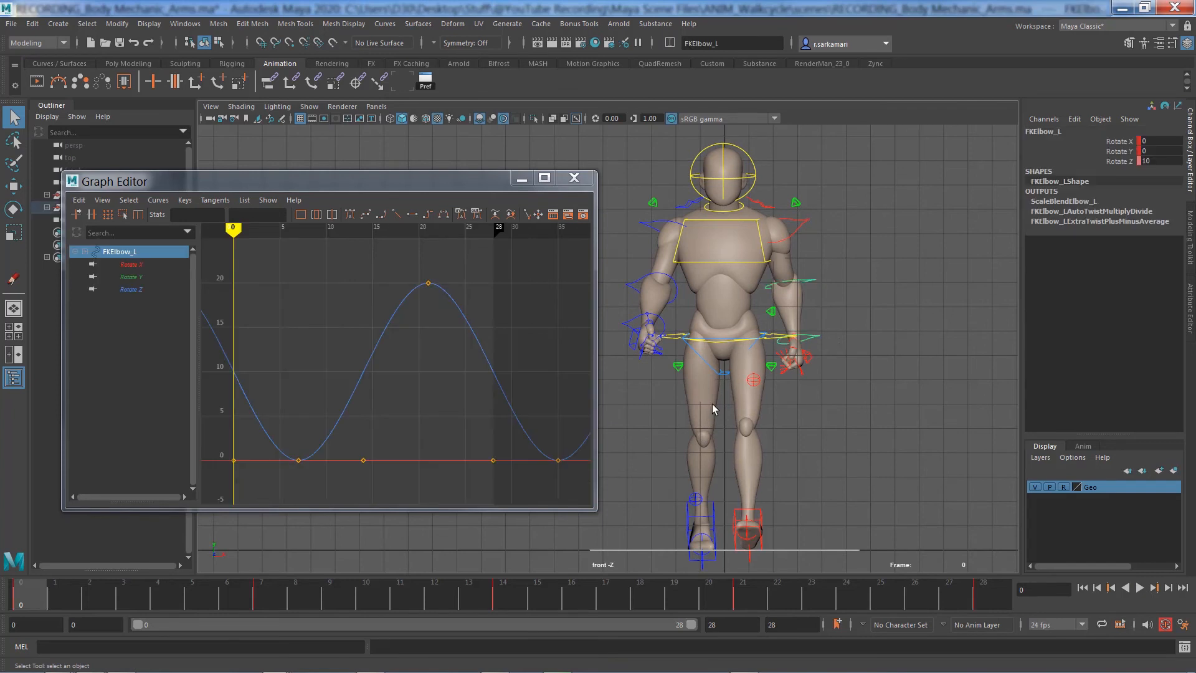
scroll(417, 417, down, 2)
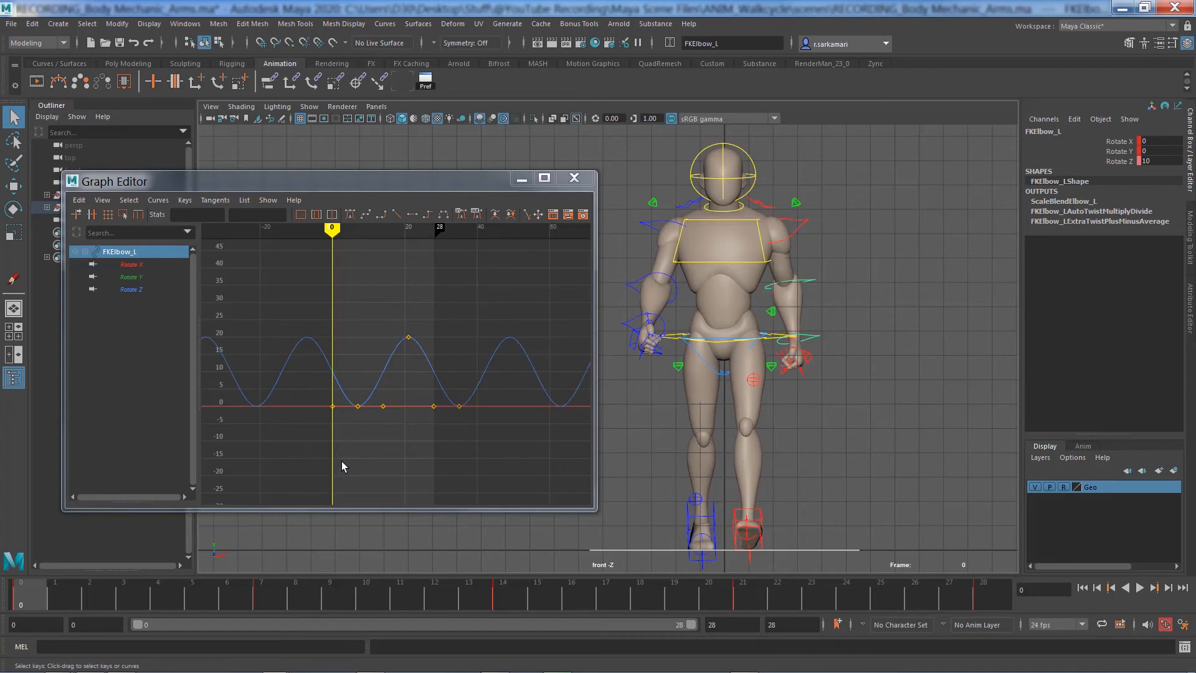
click(127, 291)
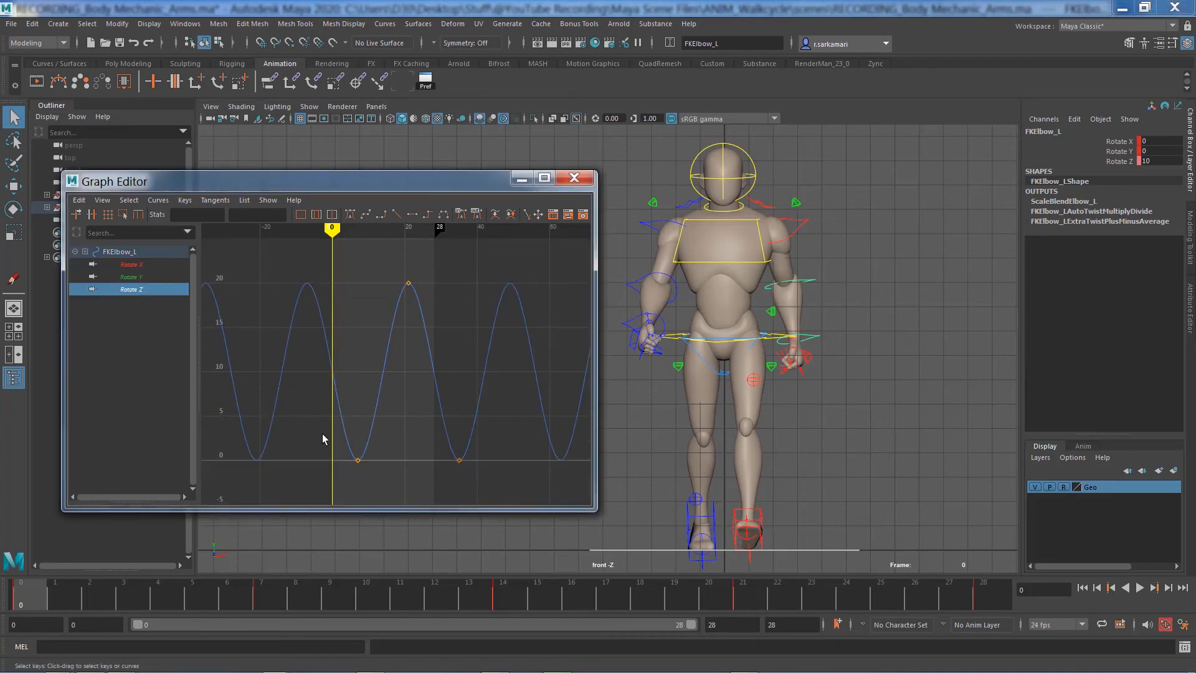
drag(346, 451, 371, 492)
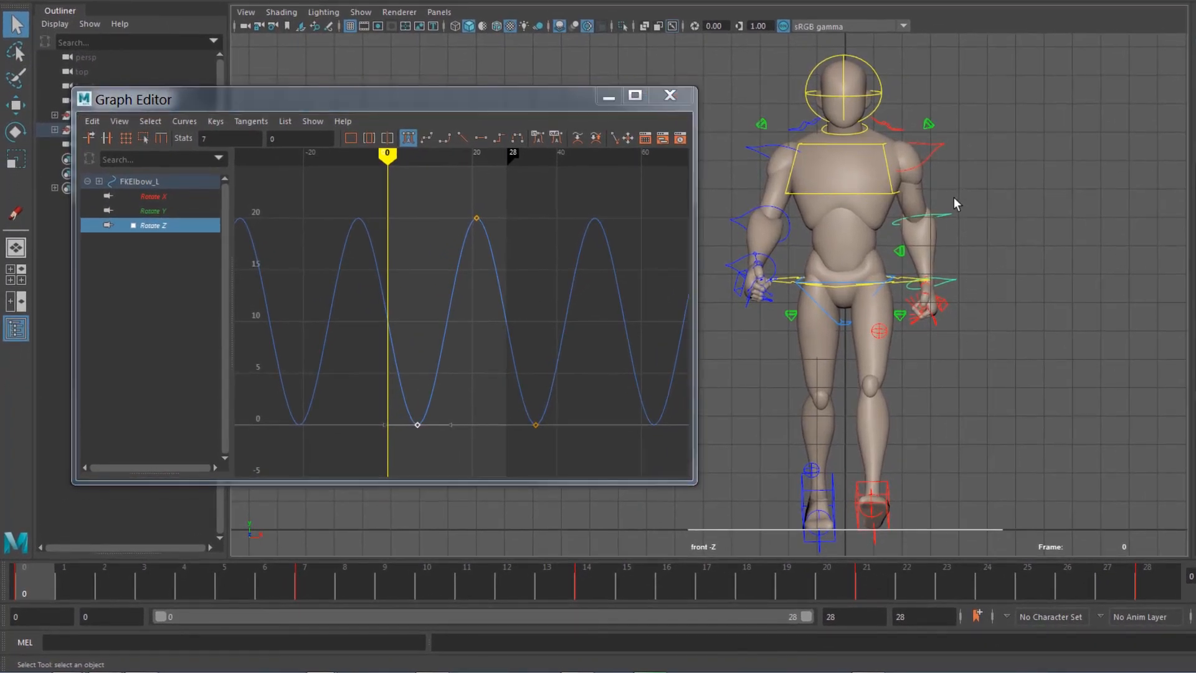
drag(941, 220, 939, 223)
scroll(488, 342, down, 5)
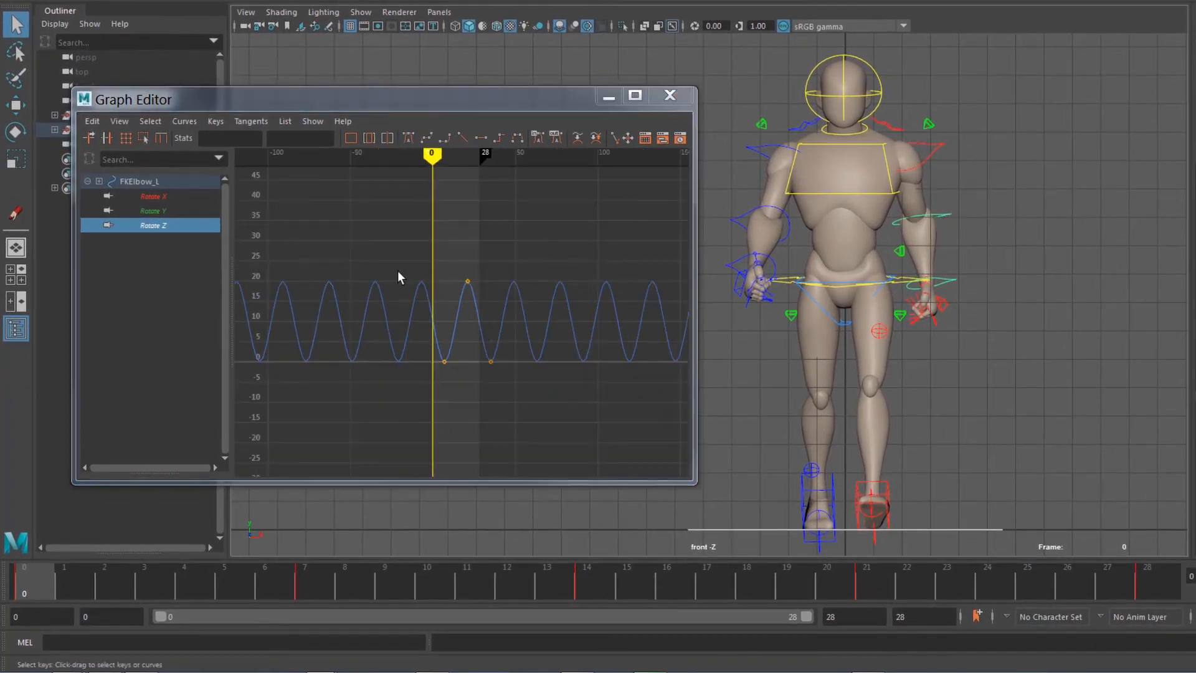
drag(919, 617, 781, 607)
drag(509, 369, 480, 354)
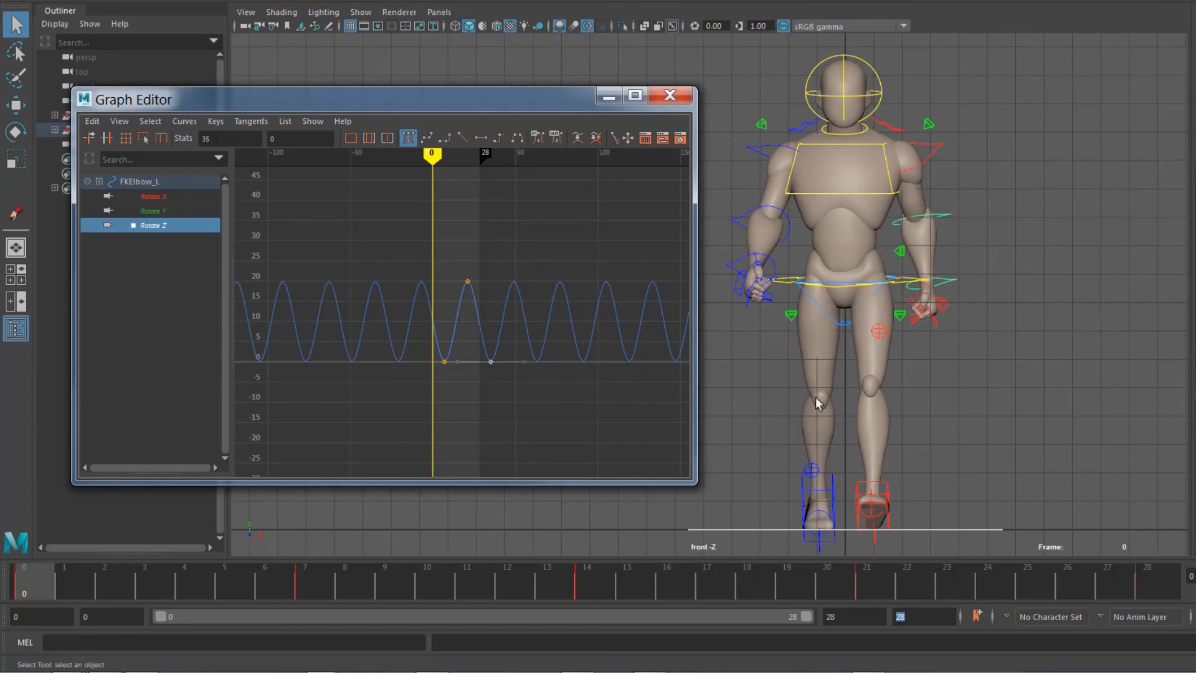
key(a)
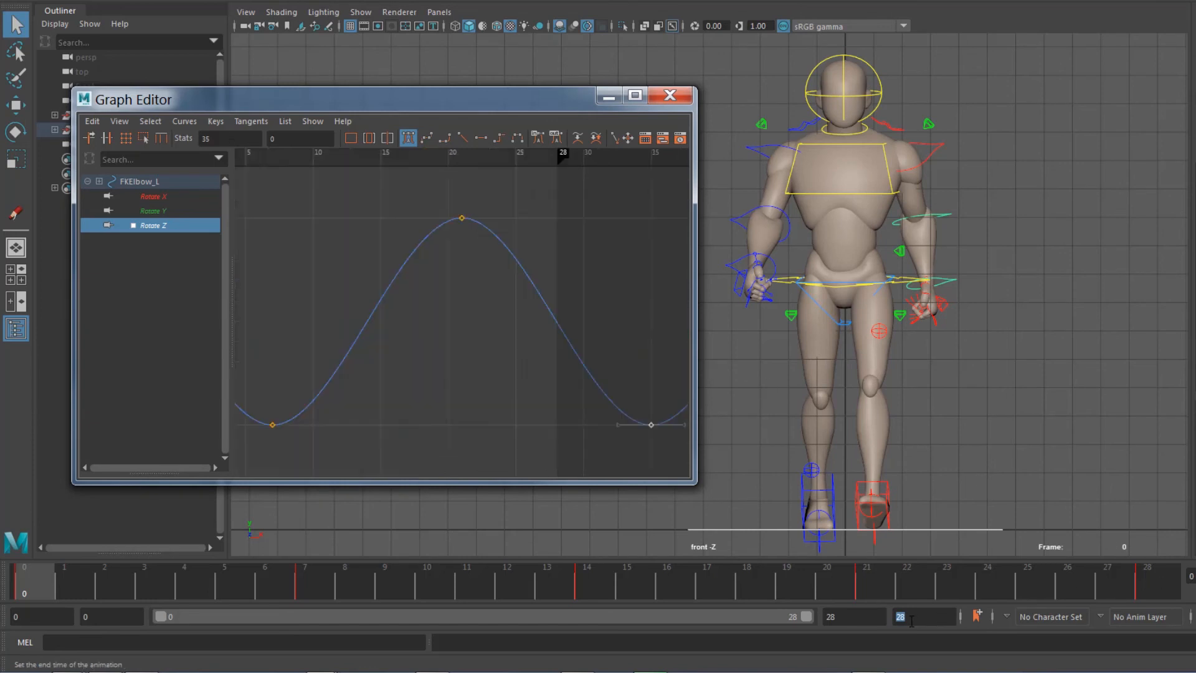
- Extend the animation and playback range to end at frame 36
key(6)
mouse_move(919, 617)
mouse_down()
mouse_move(840, 609)
mouse_move(774, 622)
mouse_up()
key(Return)
text(36)
key(Return)
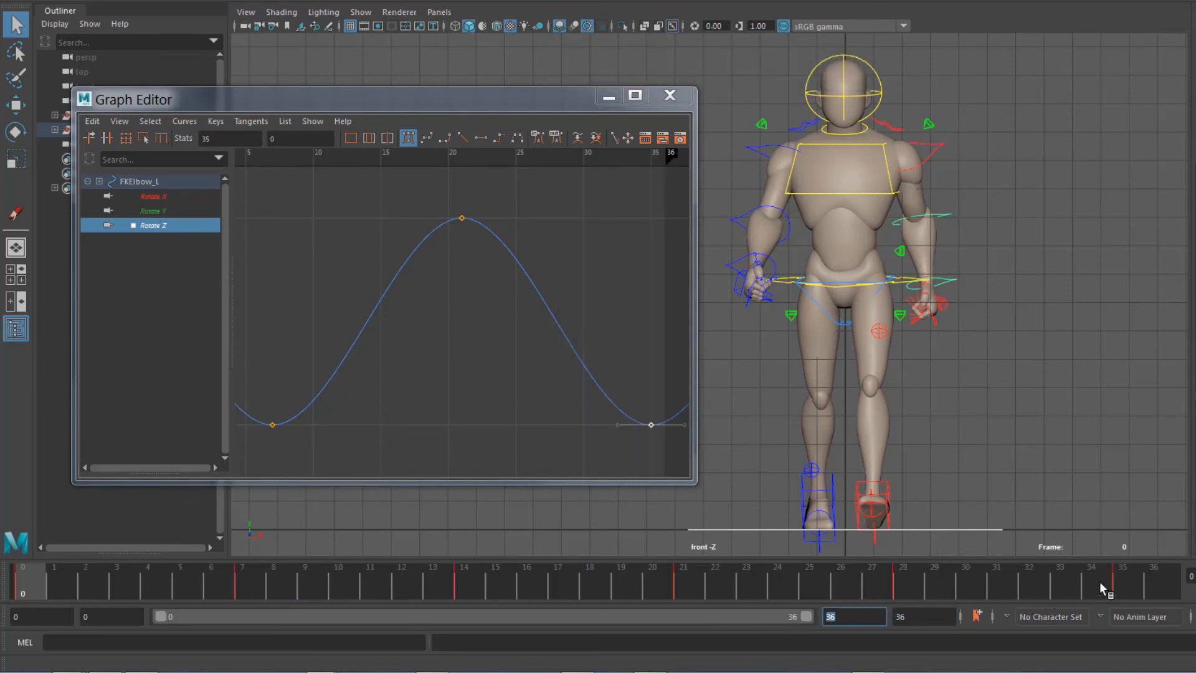
- Copy all of FKElbow_L's keys from frame 0 through frame 35
shift+drag(1129, 582, 16, 583)
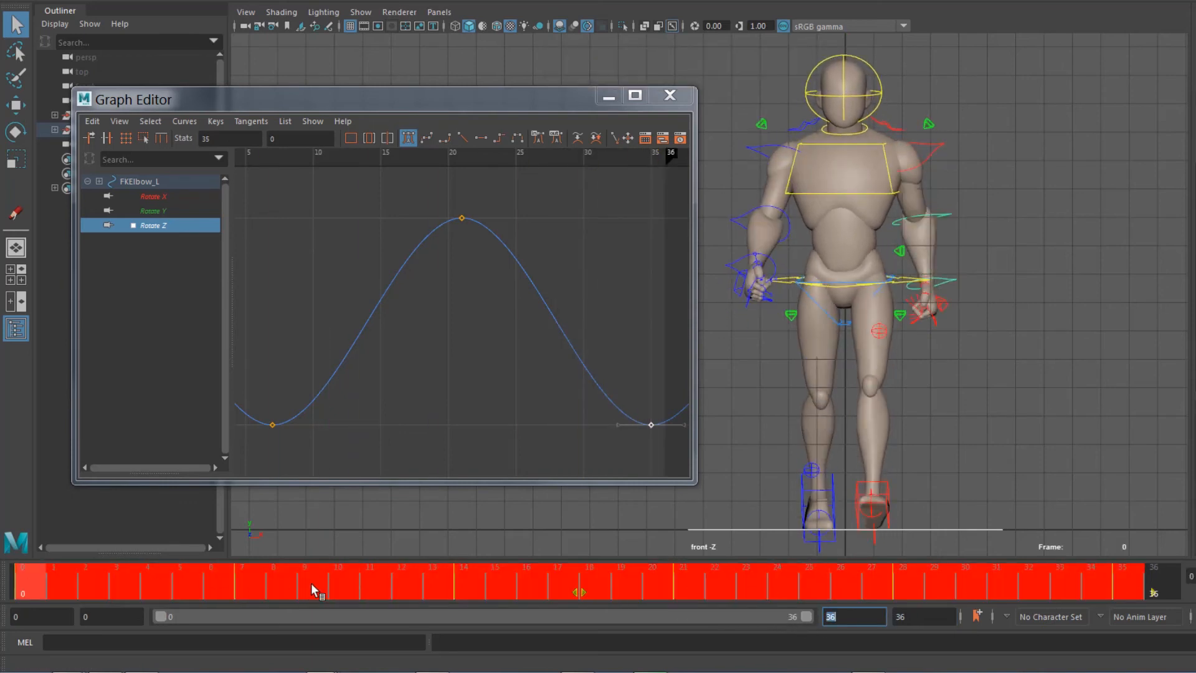
right_click(581, 579)
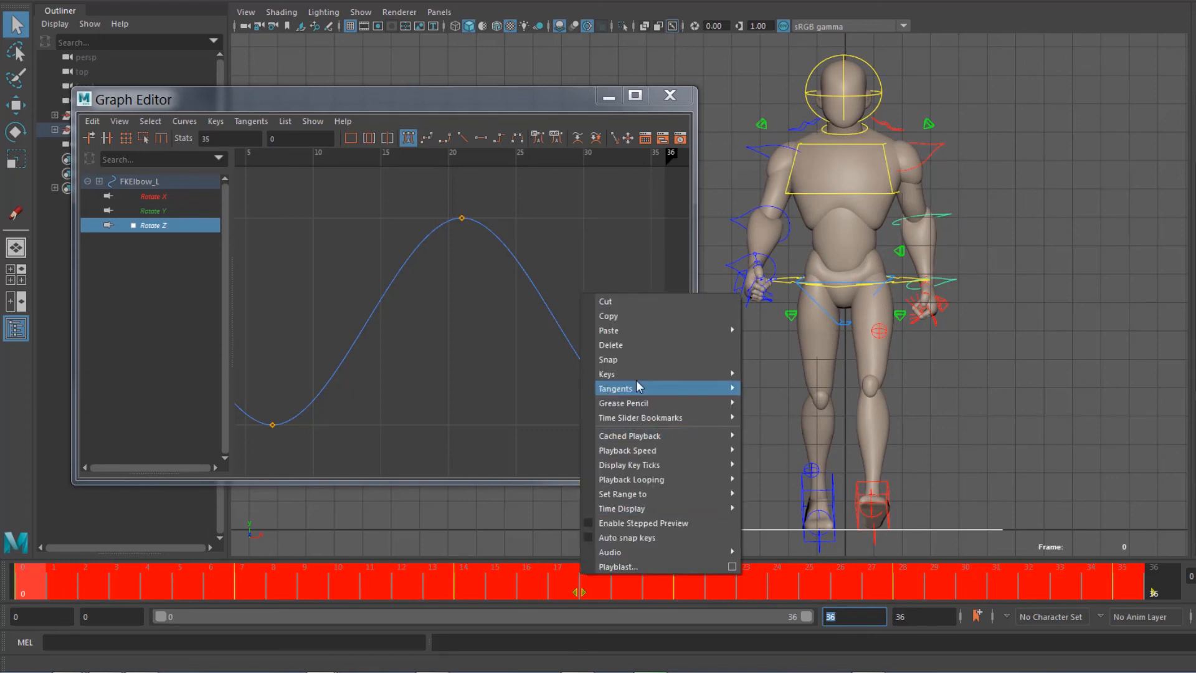
click(618, 317)
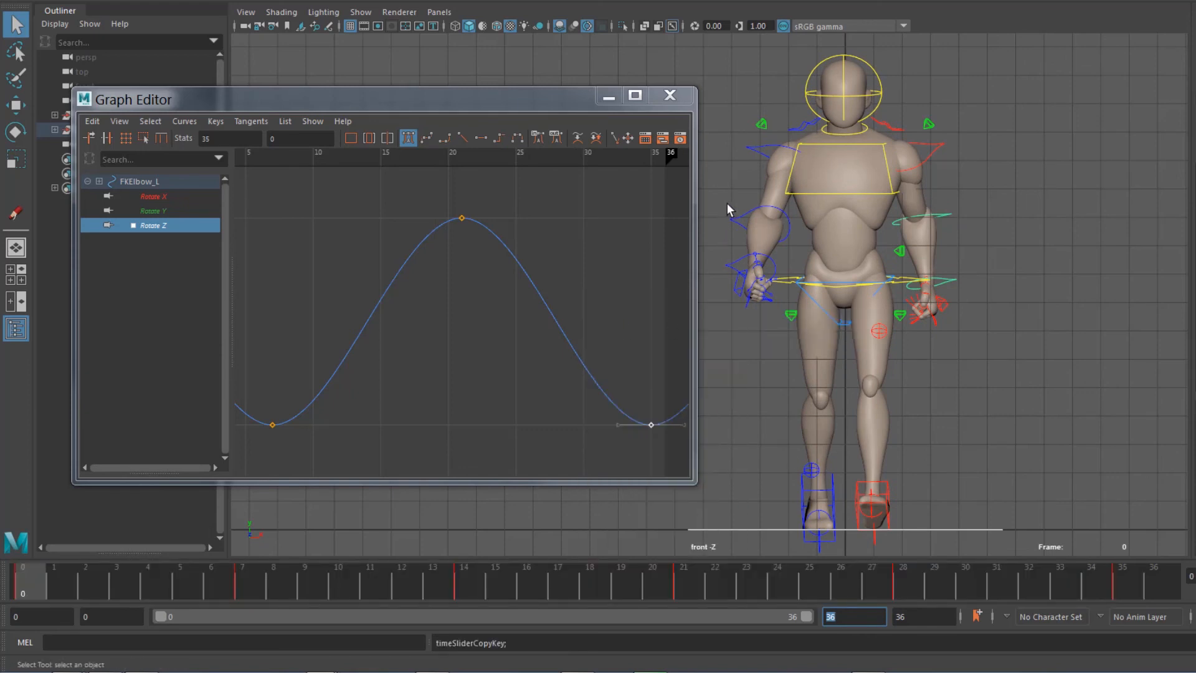
- Delete all existing keys at frame 0 on FKElbow_R
click(736, 293)
drag(429, 277, 507, 404)
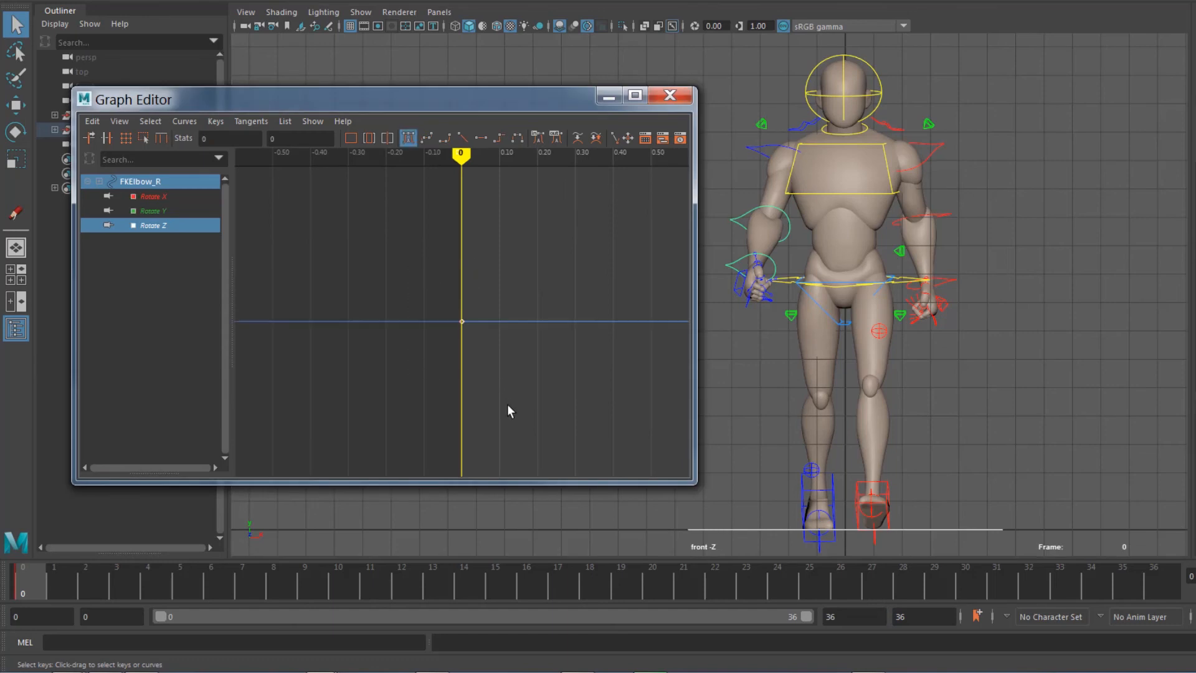
key(Delete)
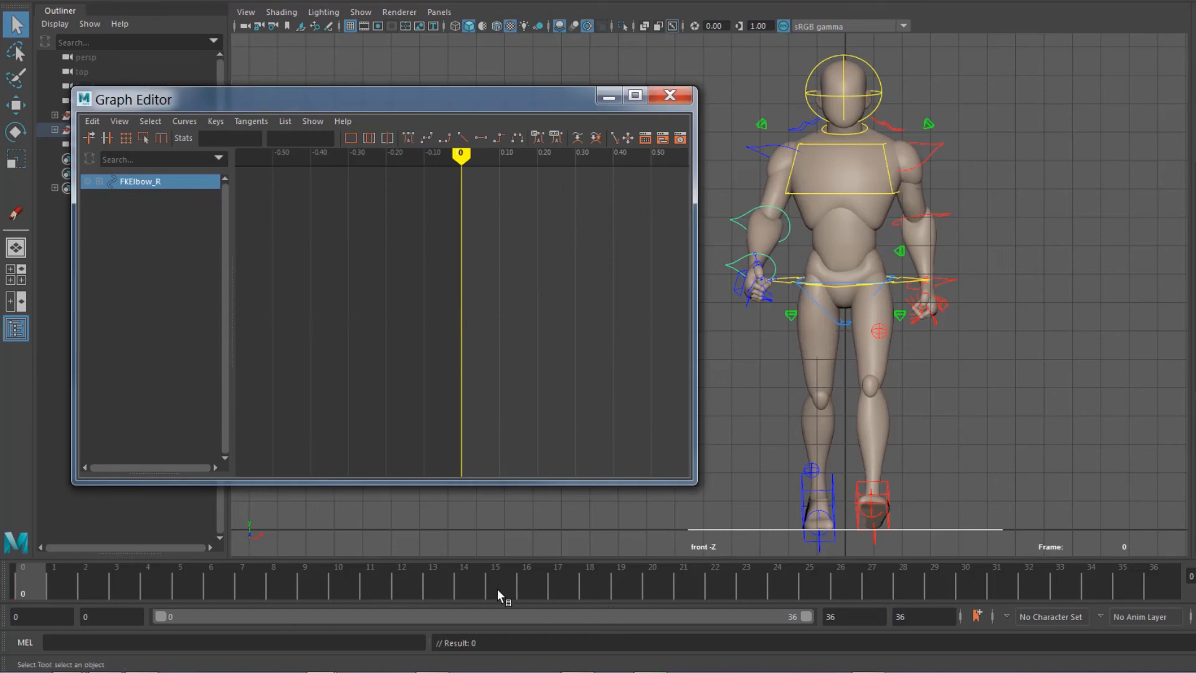
- Paste the copied left elbow keys onto FKElbow_R starting at frame 21
click(466, 592)
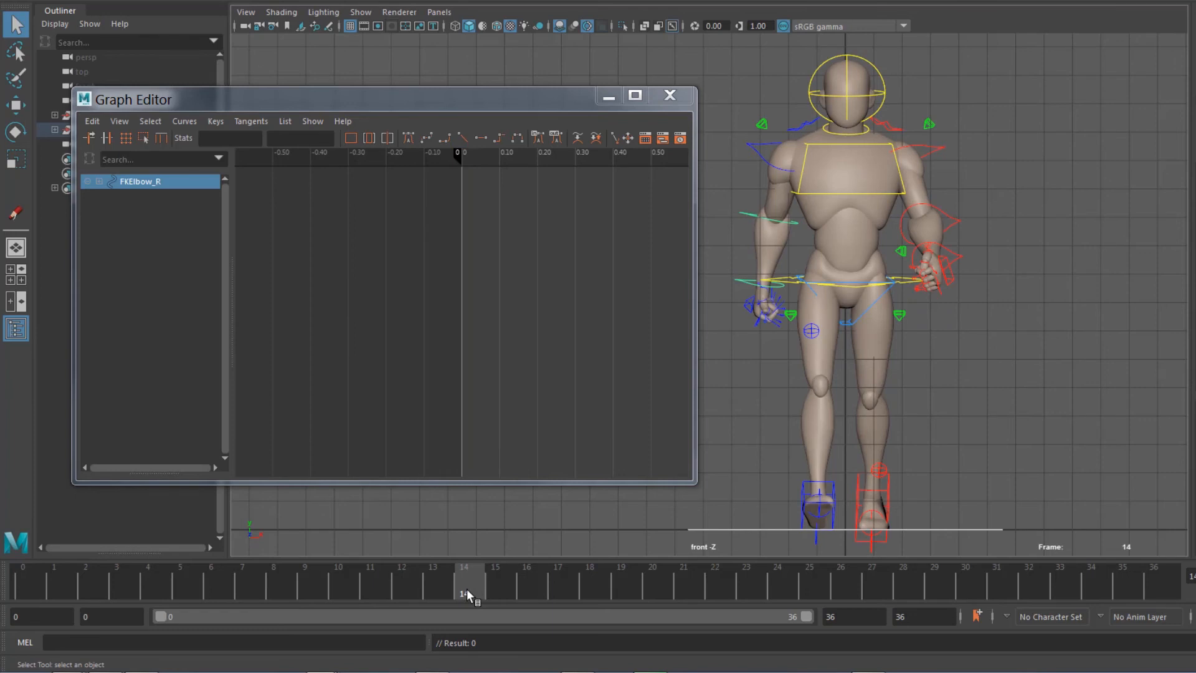
drag(494, 585, 683, 588)
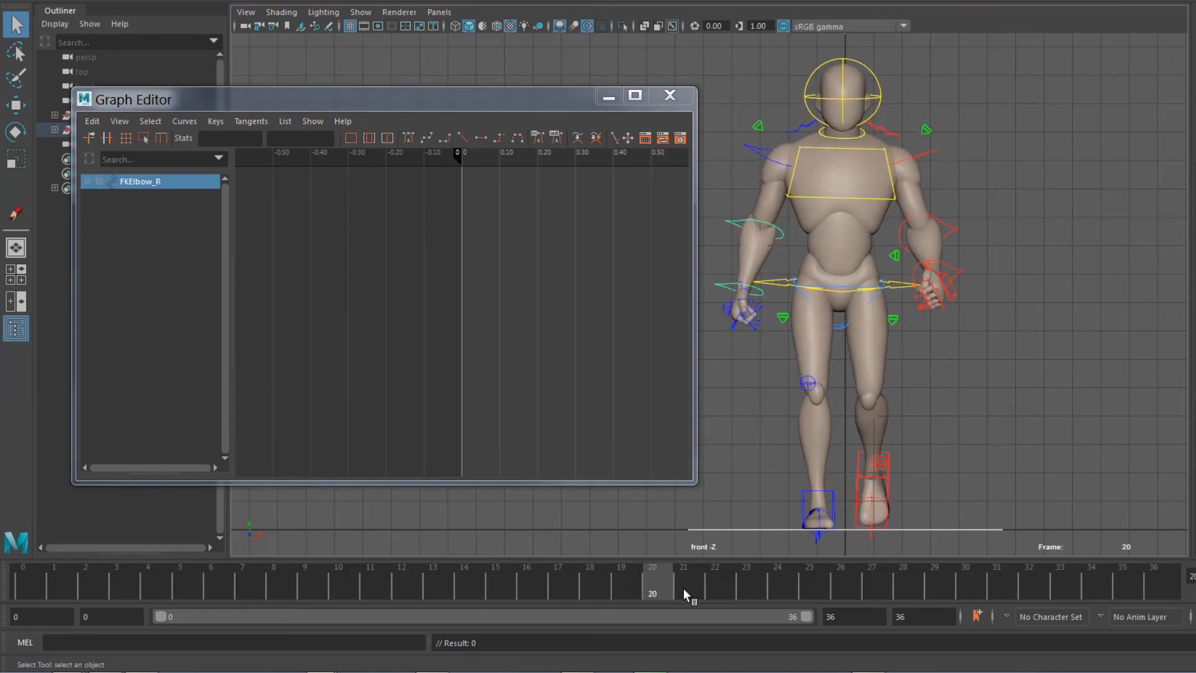
right_click(685, 592)
mouse_move(729, 351)
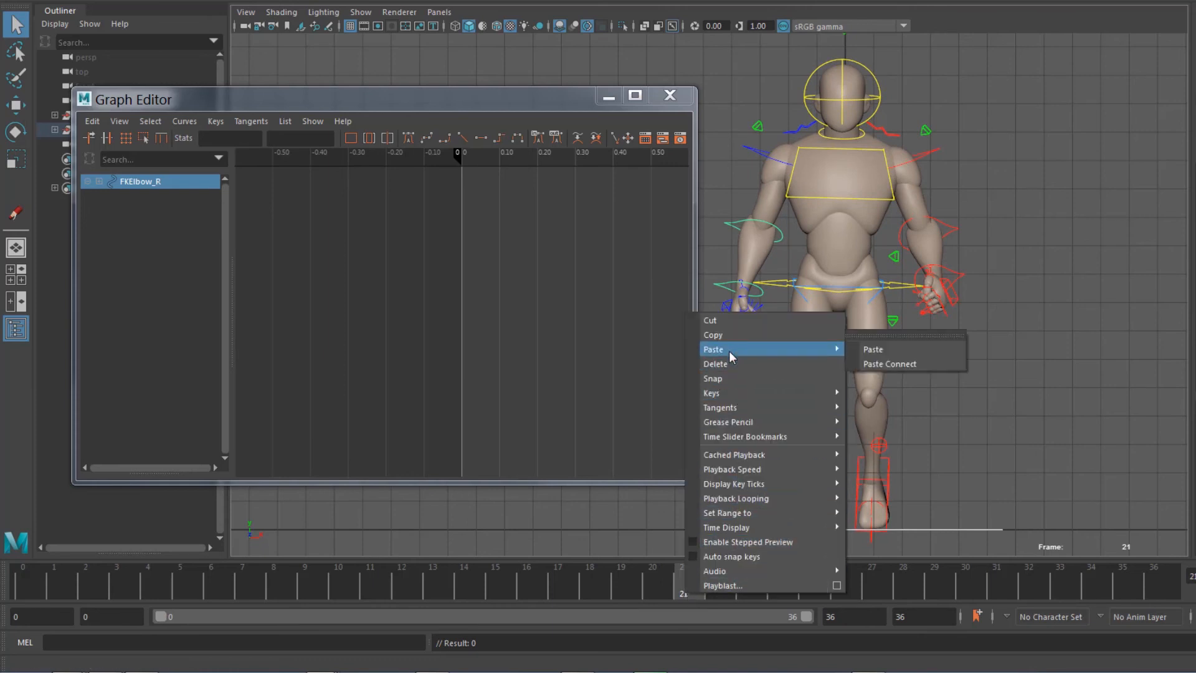
click(874, 351)
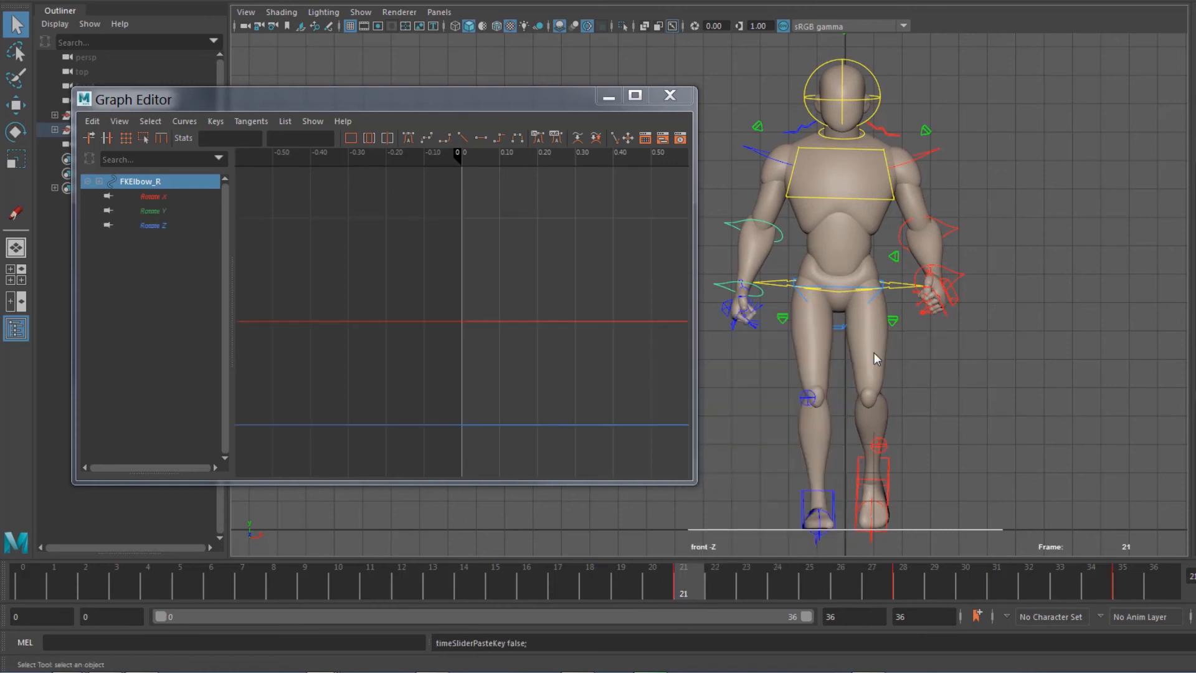
- Set pre and post infinity to Cycle on FKElbow_R's Rotate X, Y and Z curves, and play the animation
drag(158, 200, 158, 229)
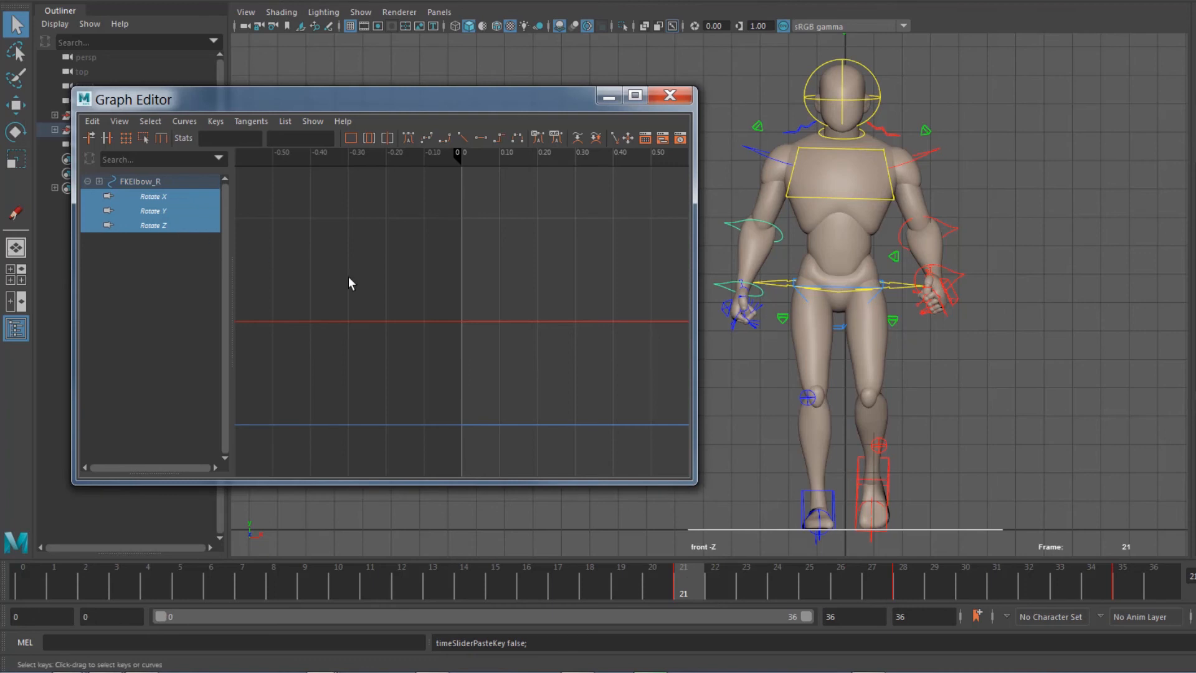
key(f)
drag(313, 224, 623, 460)
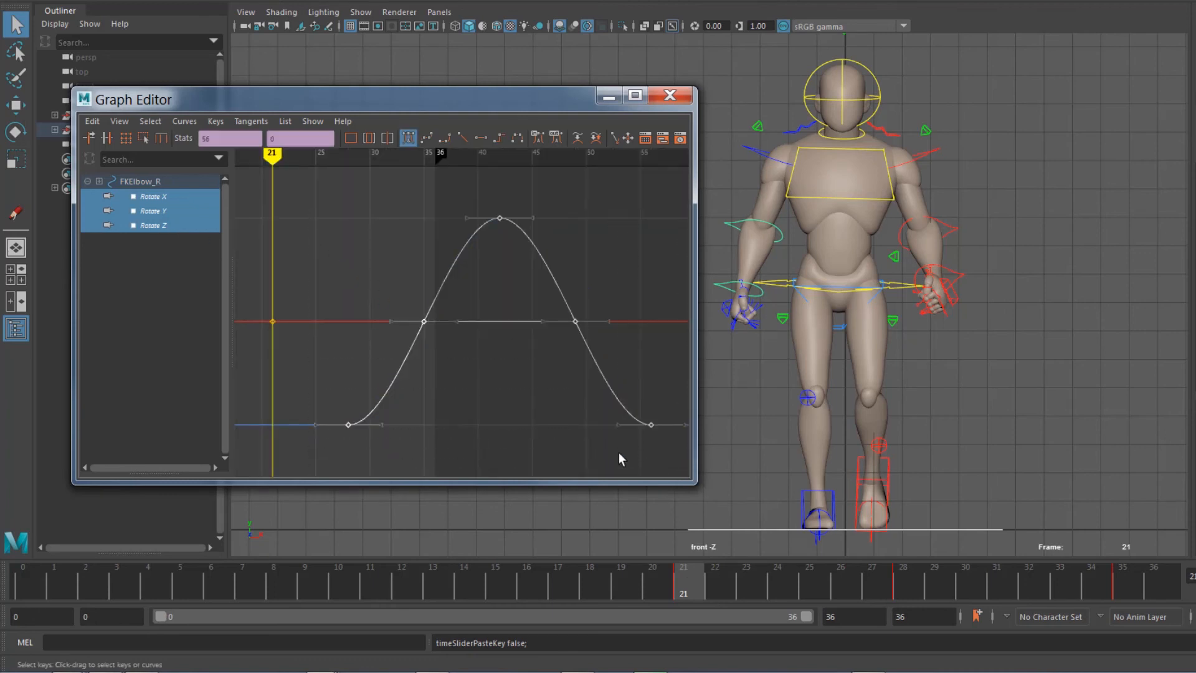
click(150, 228)
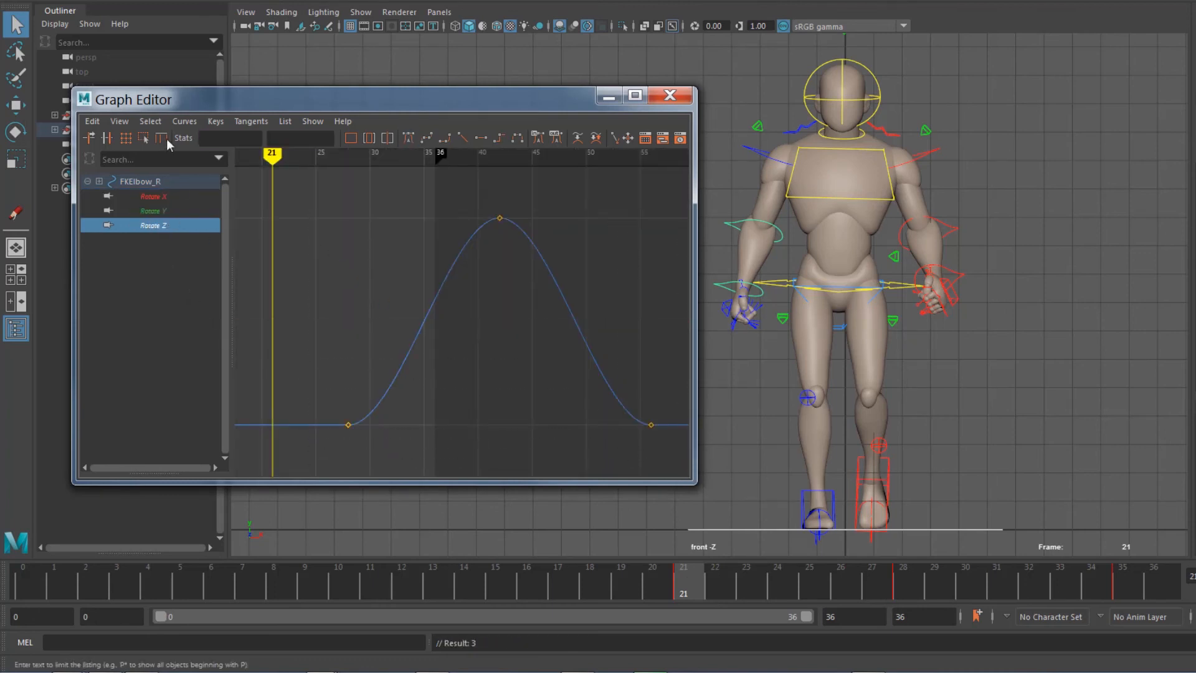
shift+click(149, 198)
click(185, 121)
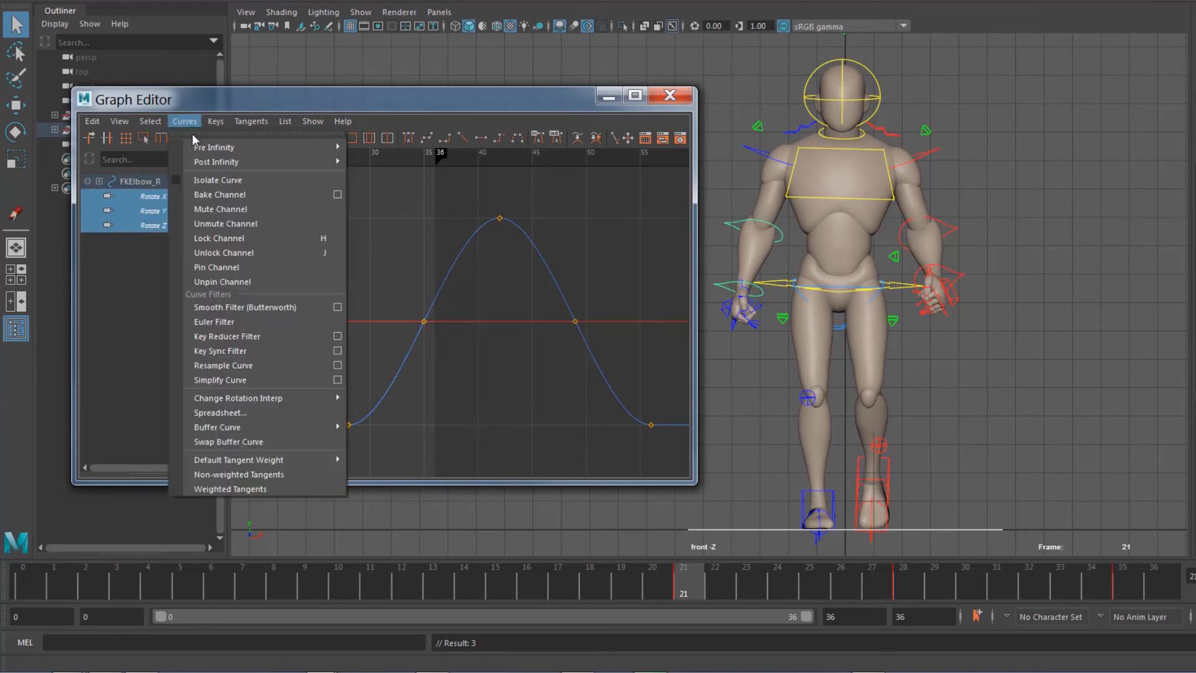
mouse_move(224, 151)
click(379, 152)
click(184, 120)
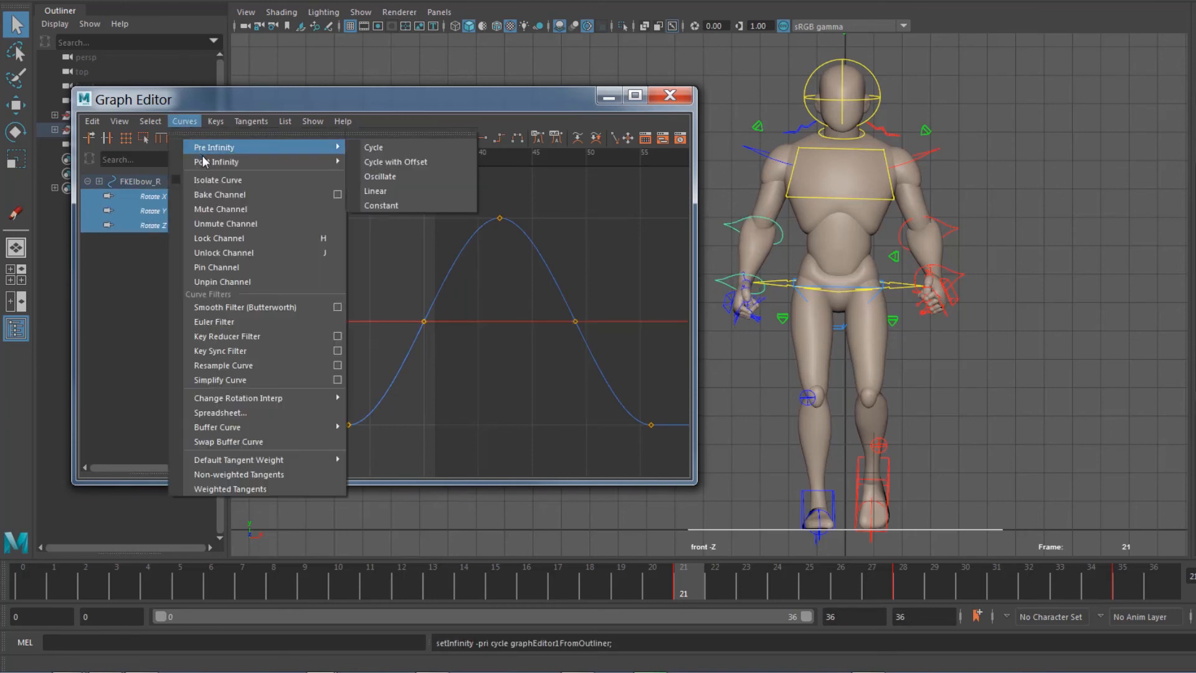
click(393, 166)
key(alt+v)
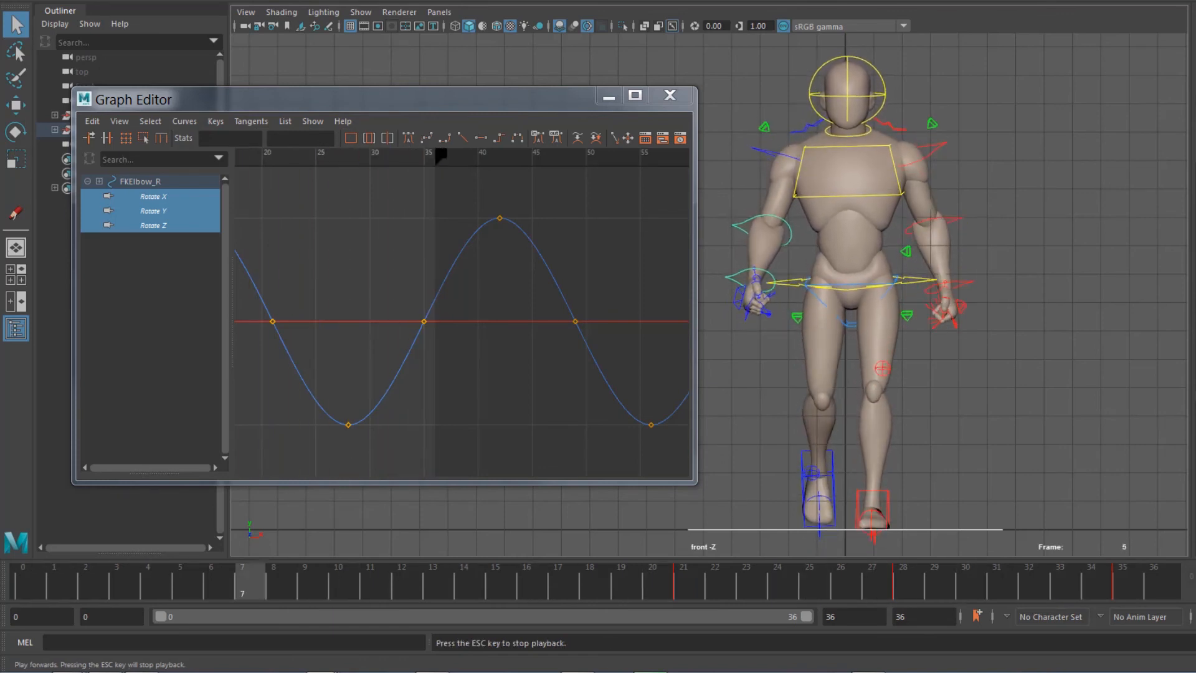
key(Escape)
- Set the animation end to frame 28 and the playback end to frame 27
drag(917, 617, 813, 615)
text(28)
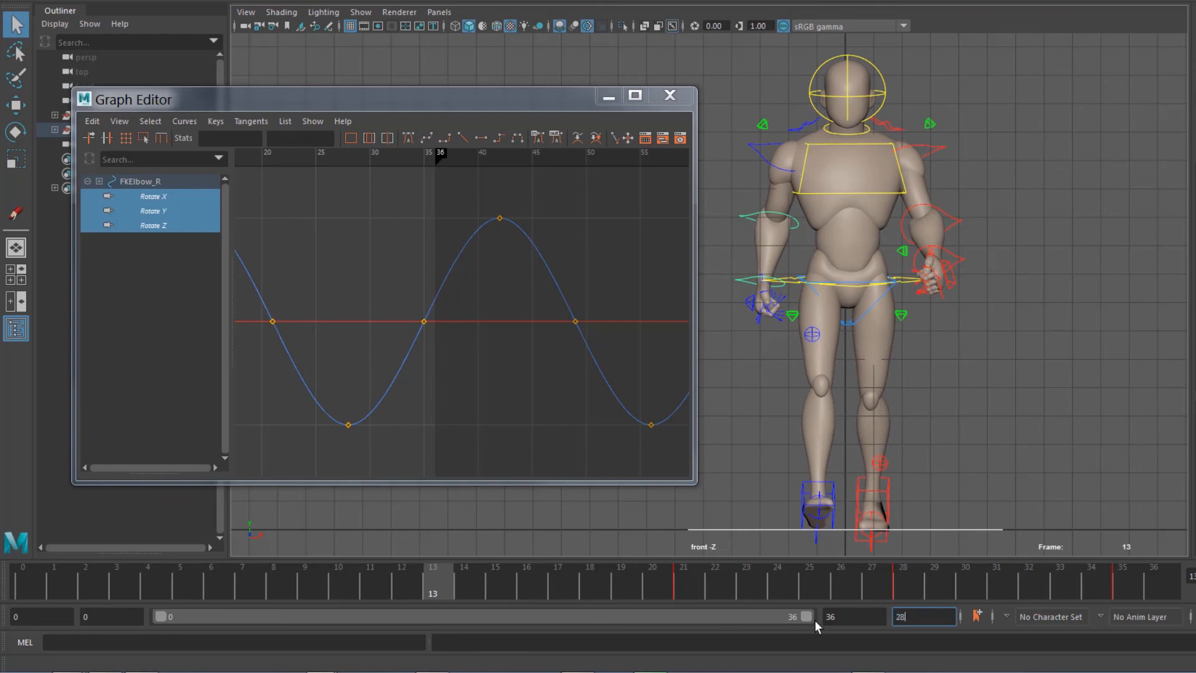
key(Return)
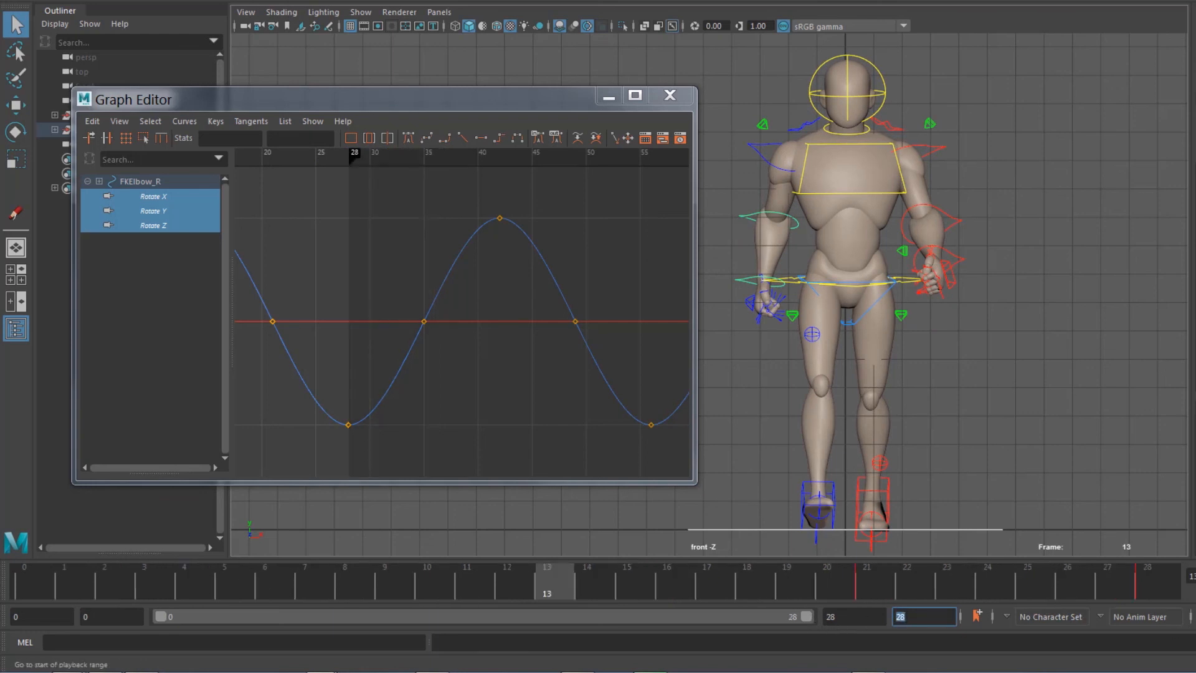
drag(838, 616, 807, 613)
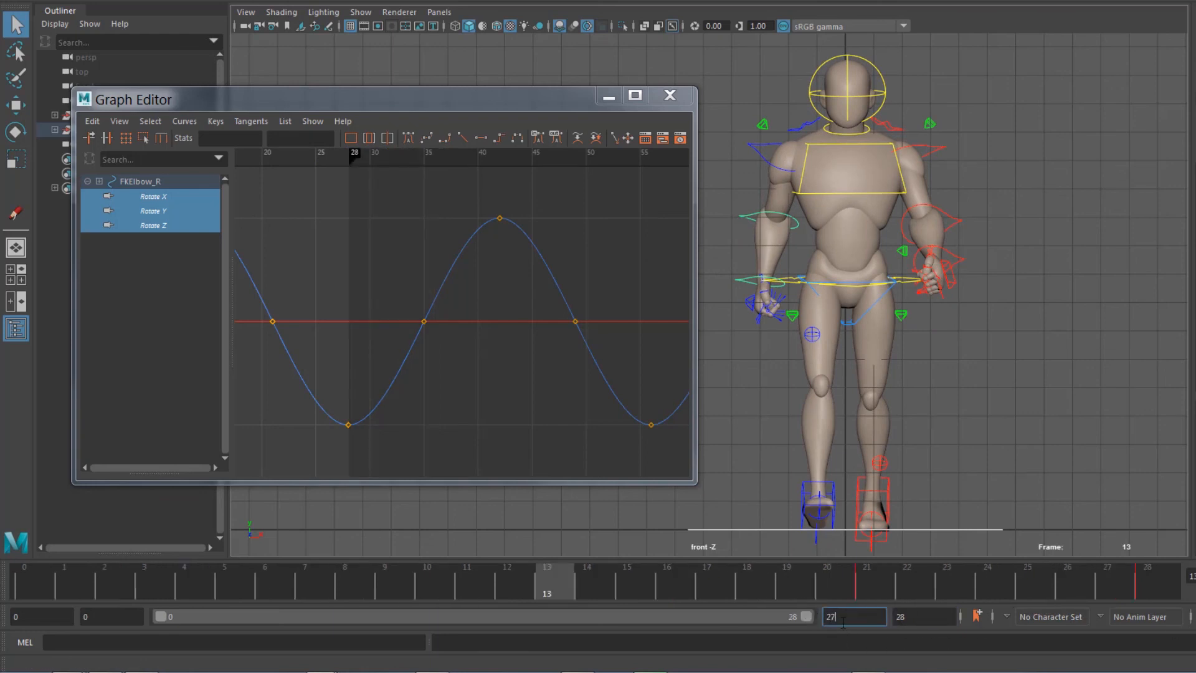
text(27)
key(Return)
- Play the walk cycle with the new elbow motion, and return to the first frame
key(alt+v)
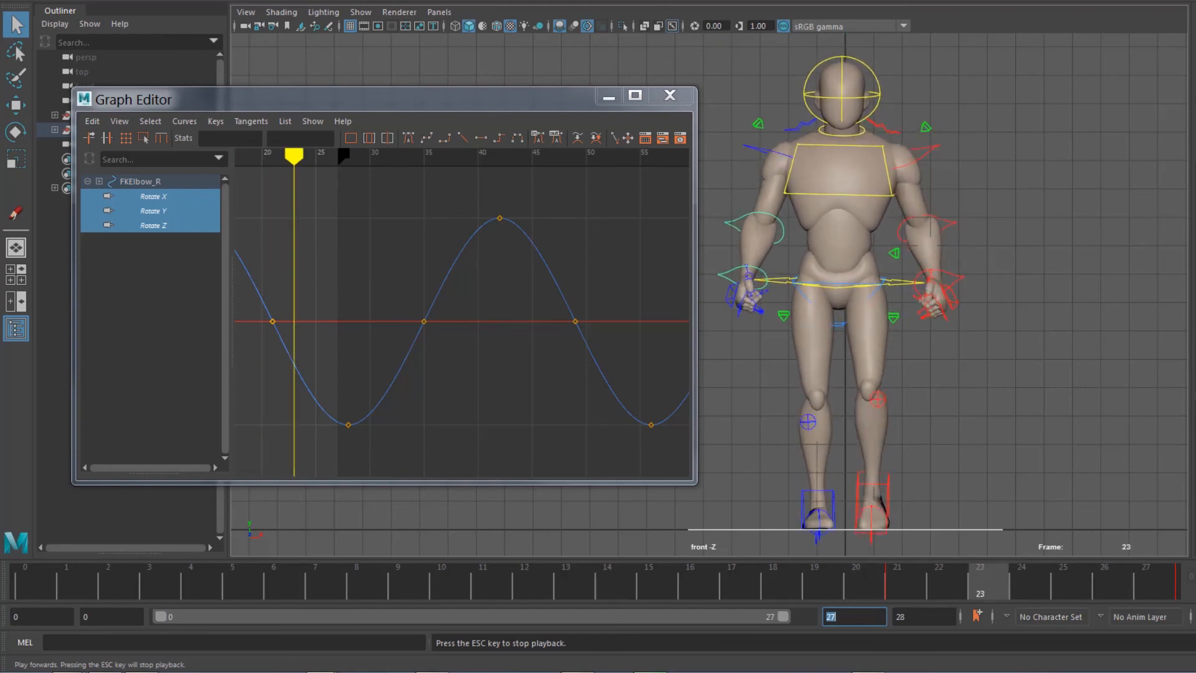
key(Escape)
key(alt+shift+v)
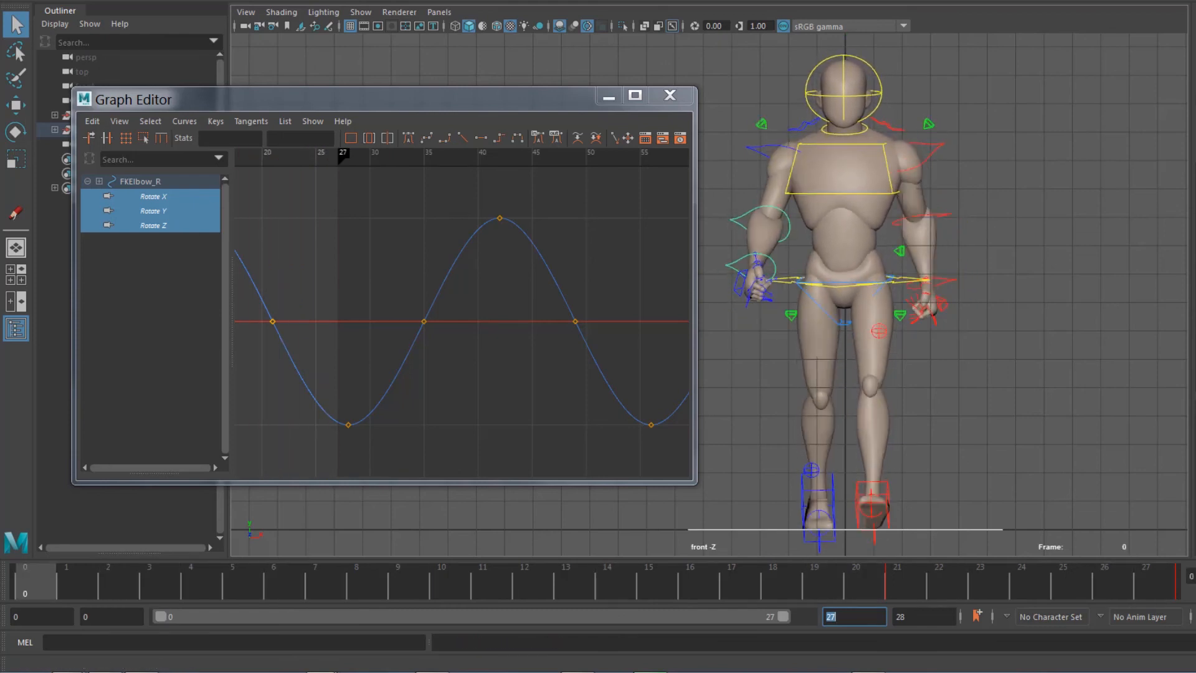
- Select FKWrist_L and extend the playback and animation end to frame 40 to cover its last keys
click(927, 306)
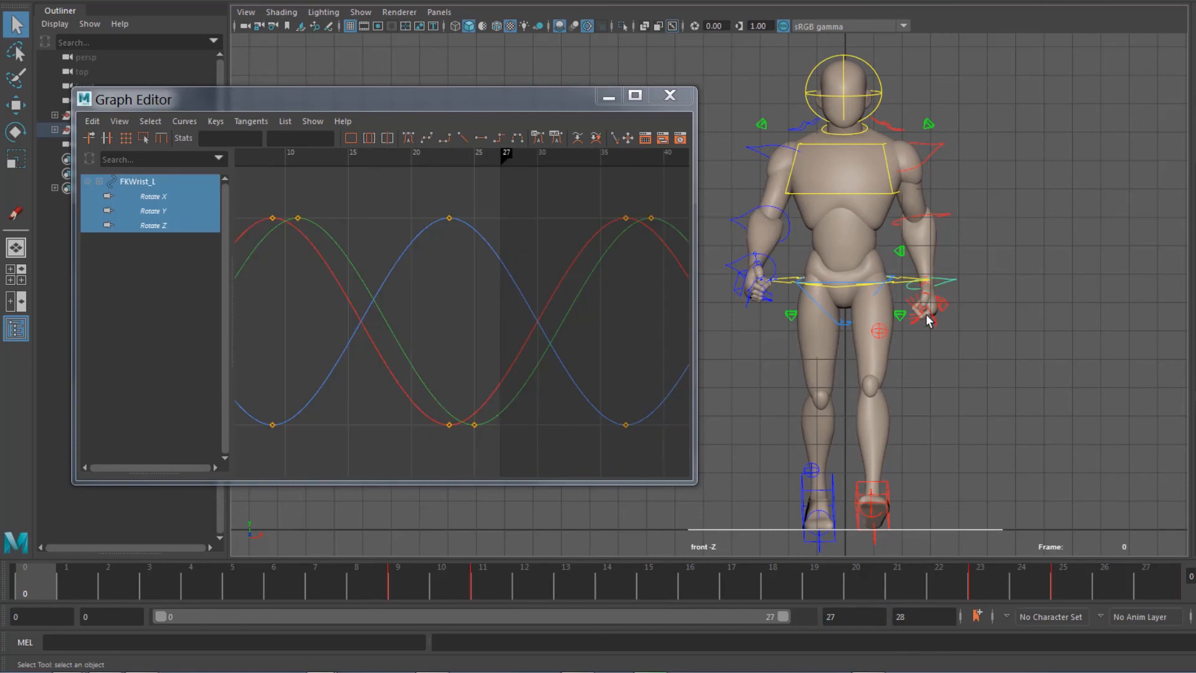
key(f)
drag(497, 260, 564, 377)
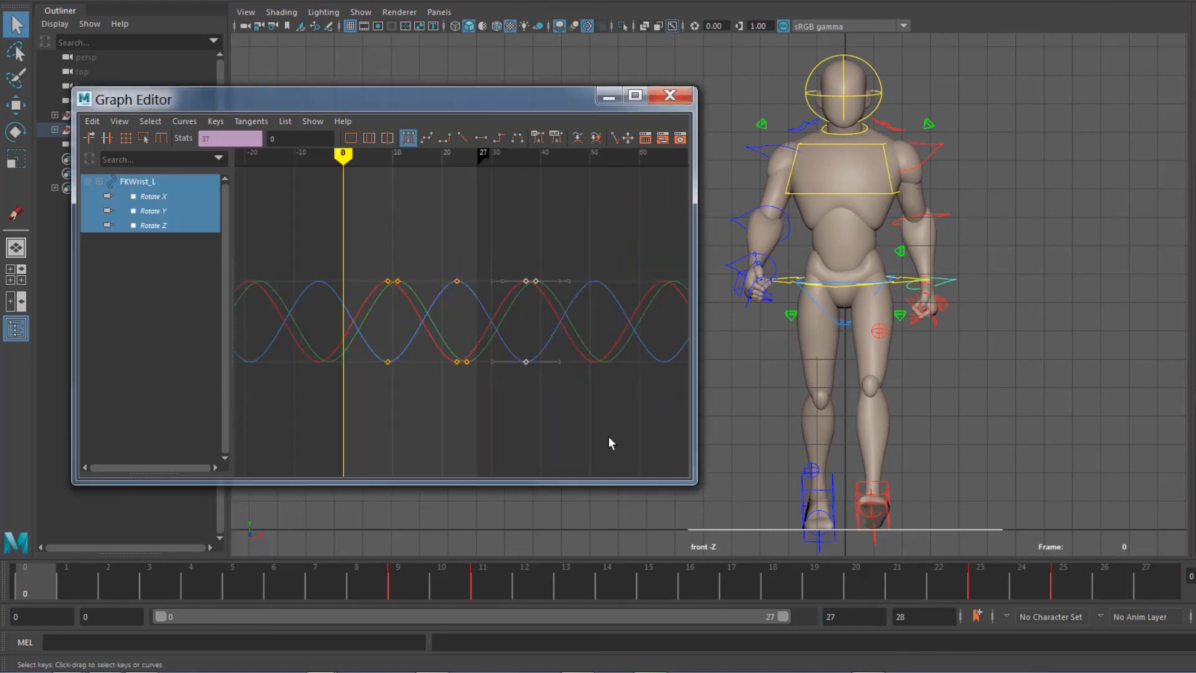
drag(914, 617, 828, 611)
key(Return)
double_click(828, 611)
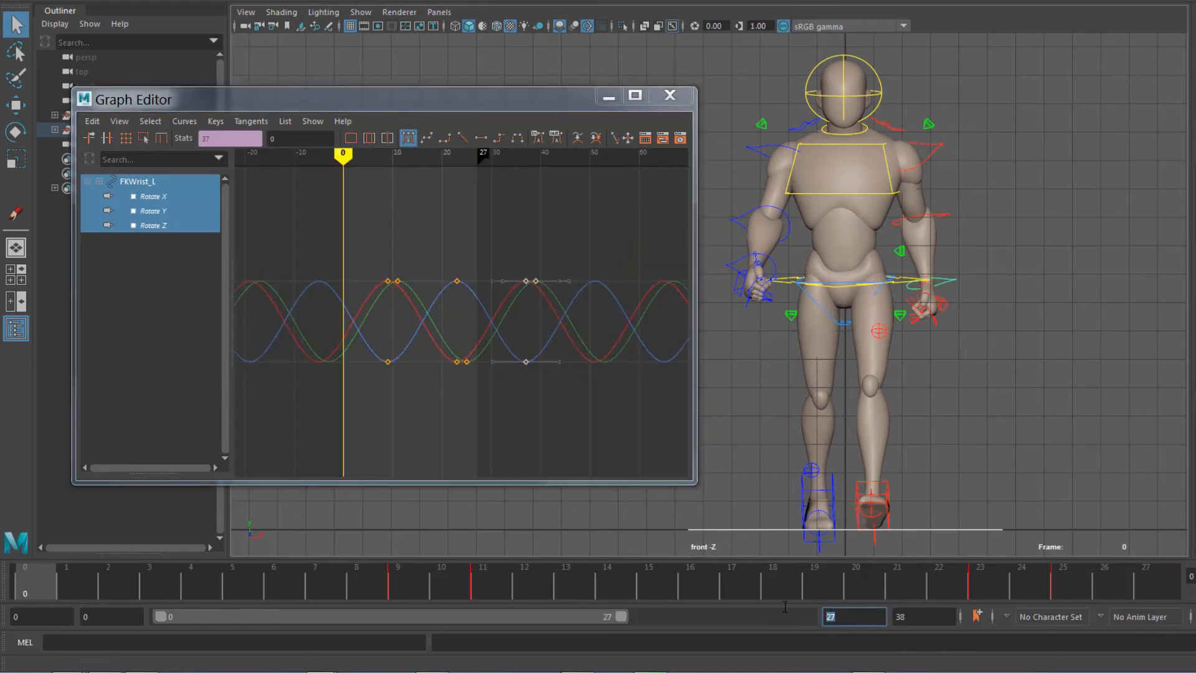
text(38)
key(Return)
text(40)
key(Return)
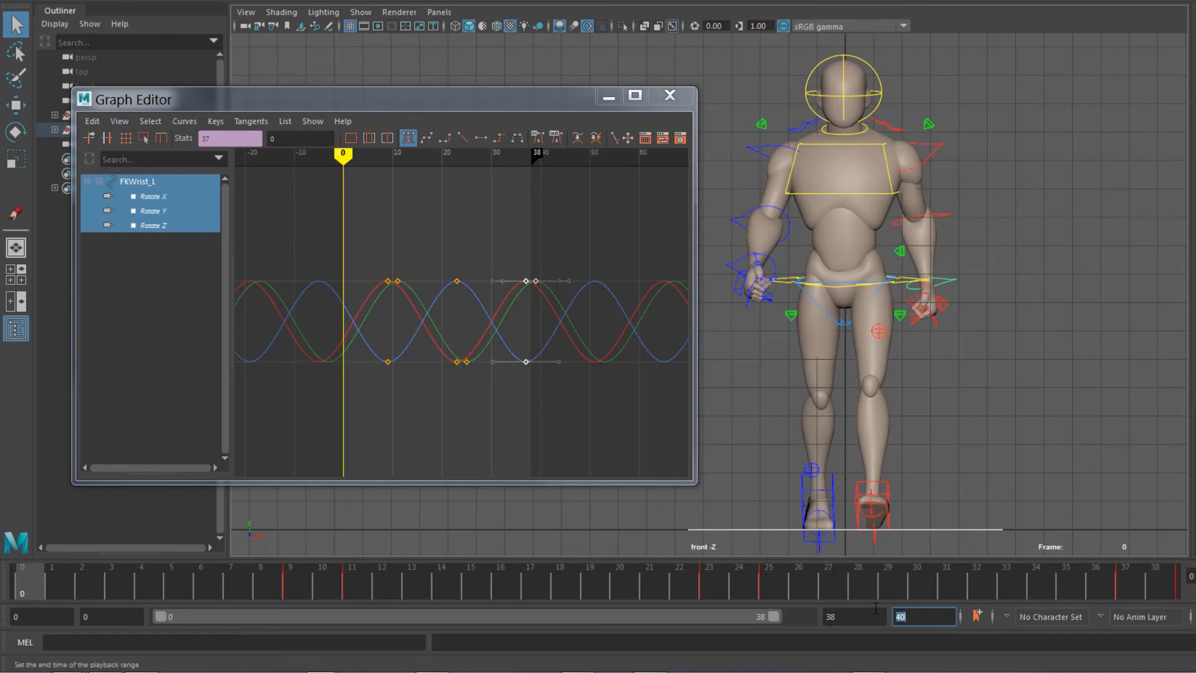
- Copy all FKWrist_L keys from frame 0 through 39 on the timeline
shift+drag(1143, 589, 19, 588)
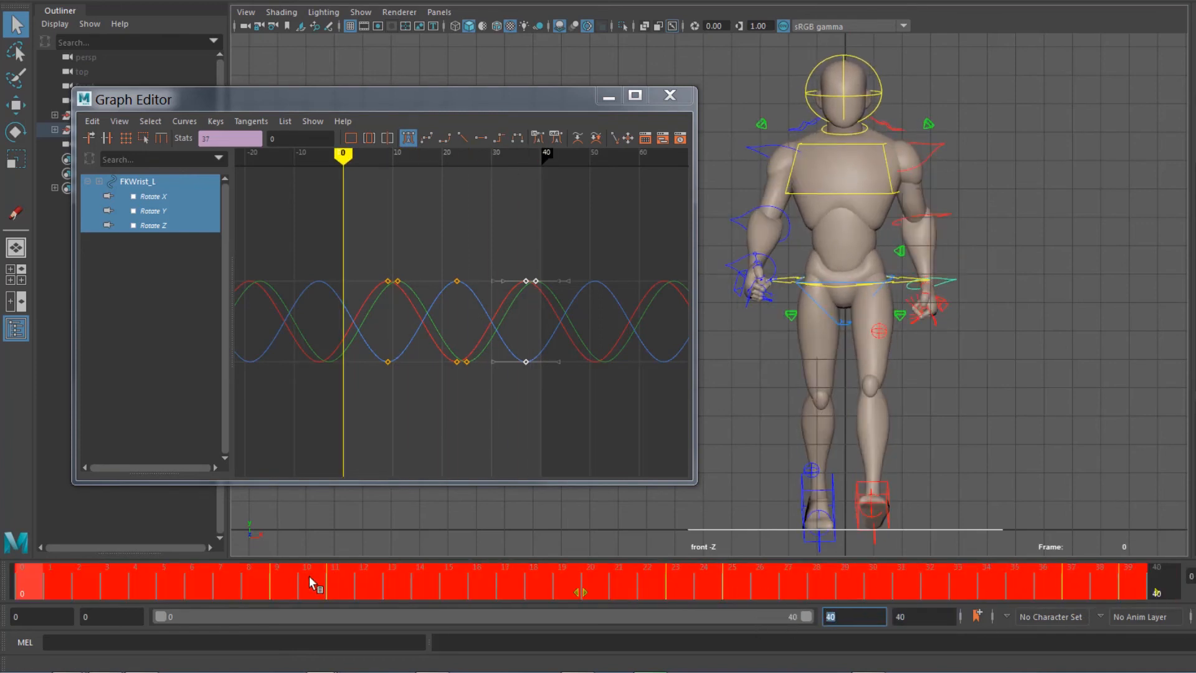
right_click(313, 582)
click(366, 319)
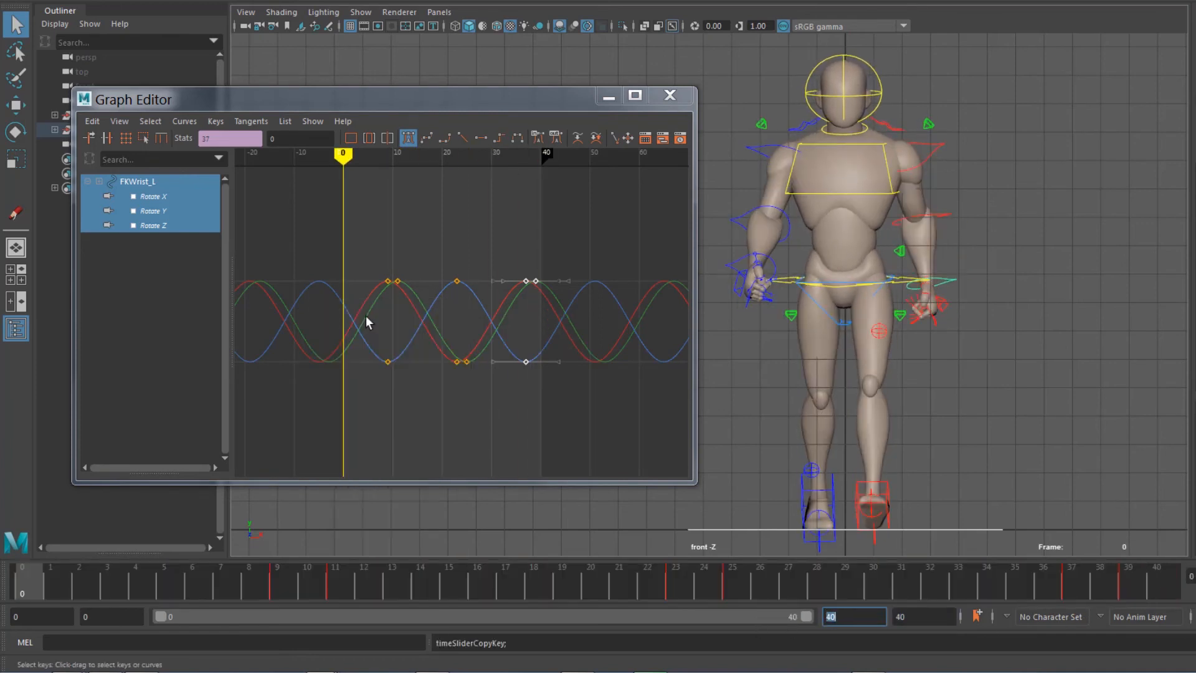
- Paste the copied left wrist keys onto FKWrist_R starting at frame 23
click(730, 270)
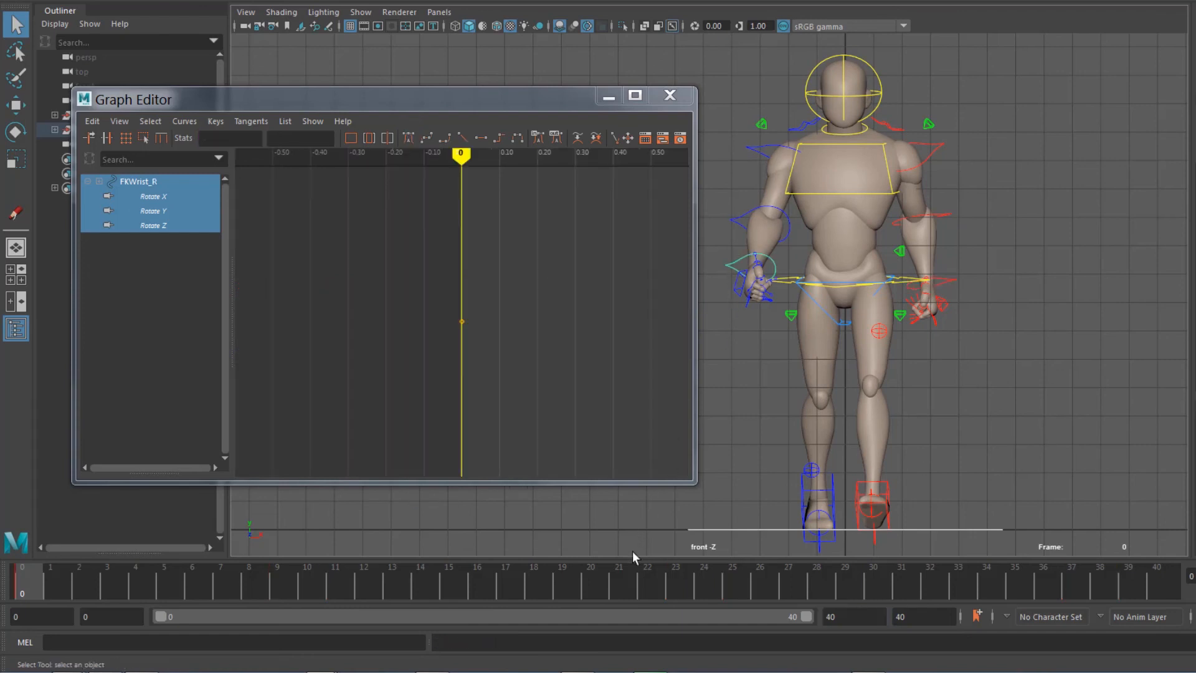
click(678, 592)
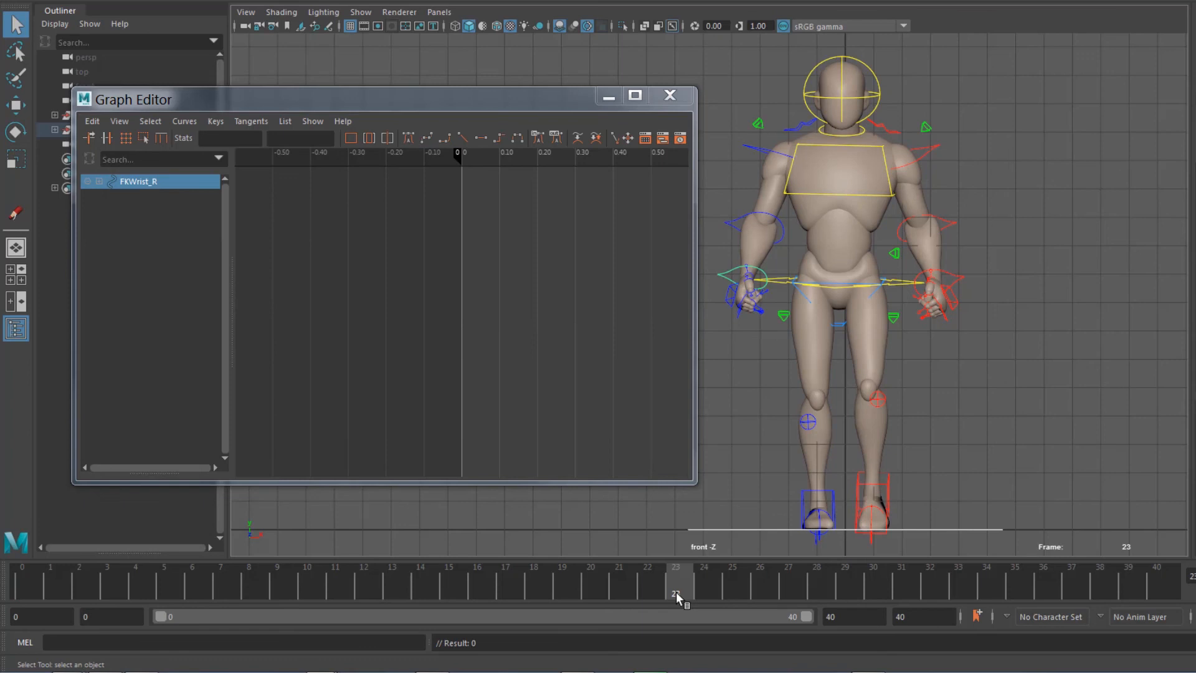
right_click(678, 597)
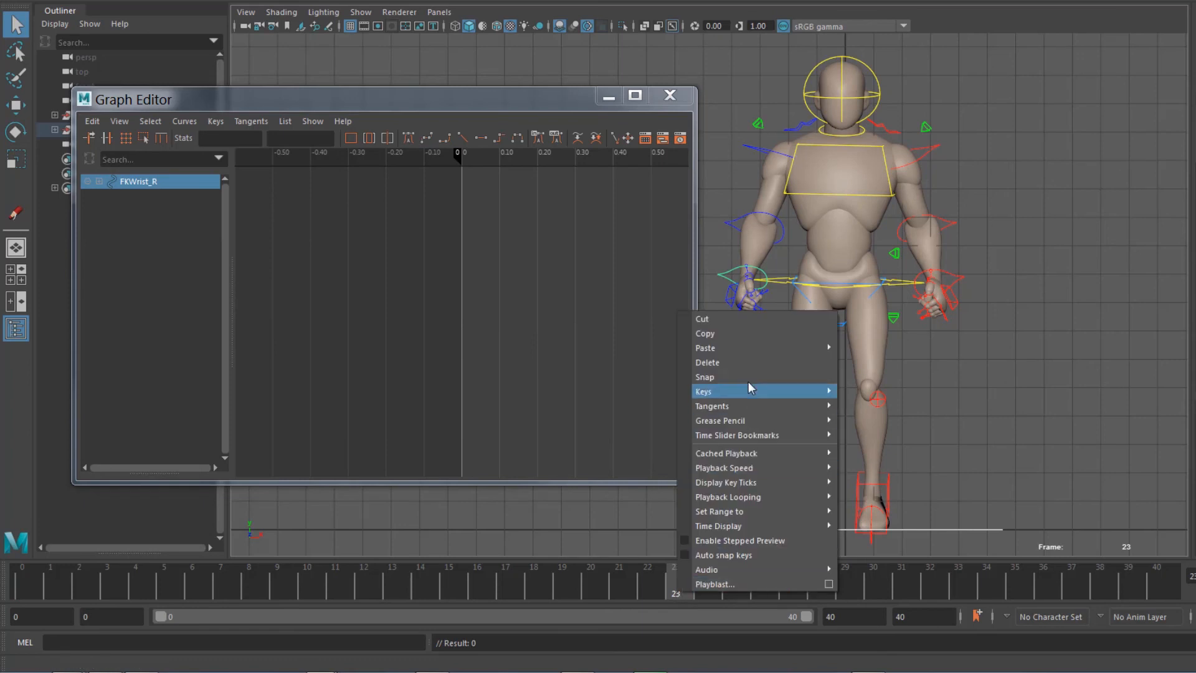
mouse_move(829, 344)
click(868, 345)
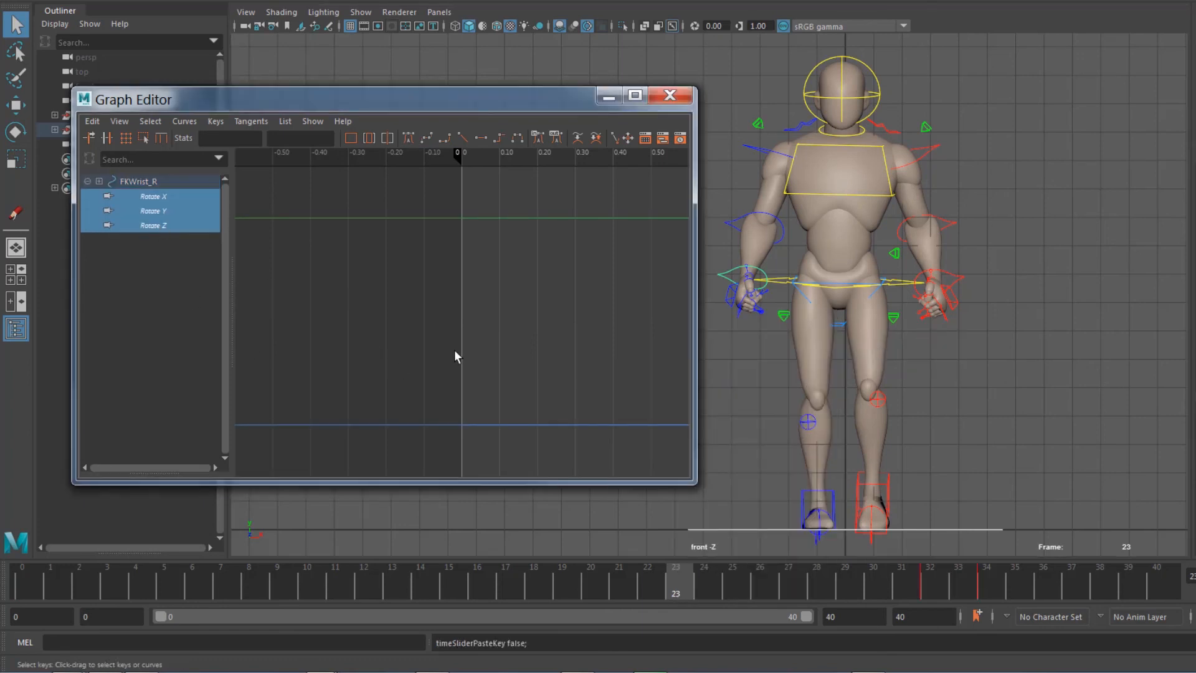
- Set pre and post infinity to Cycle on FKWrist_R's Rotate X, Y and Z curves
key(f)
drag(358, 248, 557, 420)
click(184, 121)
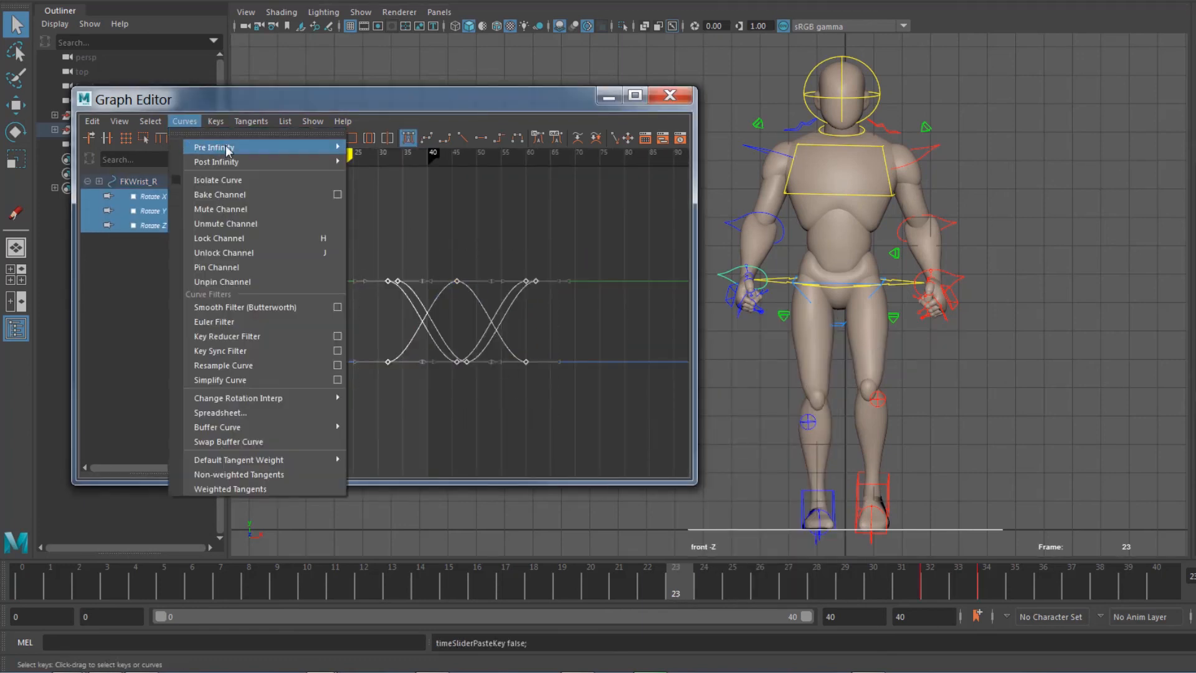
mouse_move(205, 148)
click(380, 147)
click(184, 121)
click(380, 162)
click(466, 427)
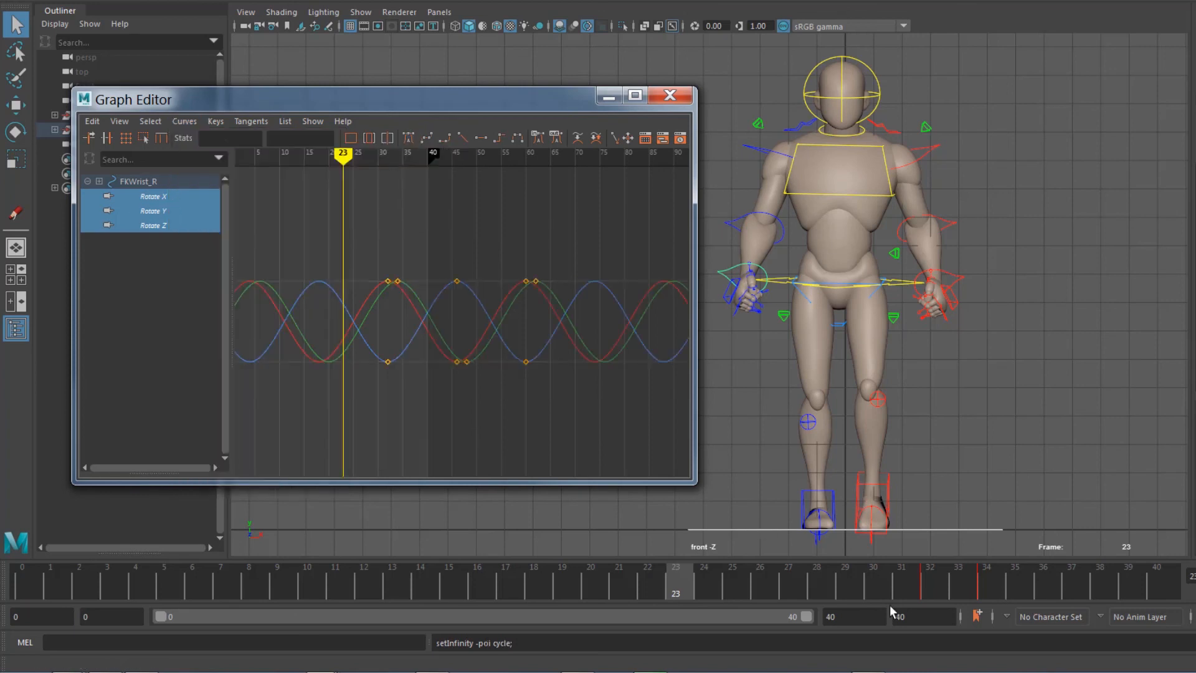
- Set the animation end back to frame 28 and the playback end to frame 27
click(928, 625)
text(28)
key(Return)
click(835, 617)
text(27)
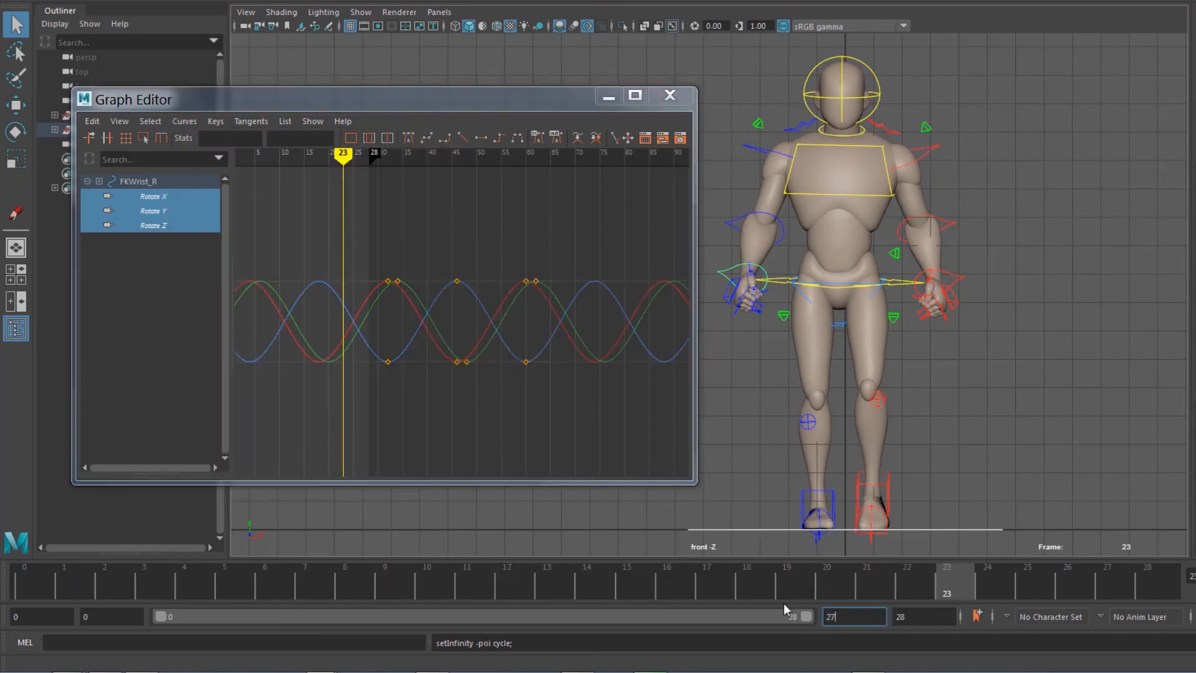
key(Return)
- Play the walk cycle from the first frame to review the wrist motion, and stop playback
key(alt+shift+v)
key(alt+v)
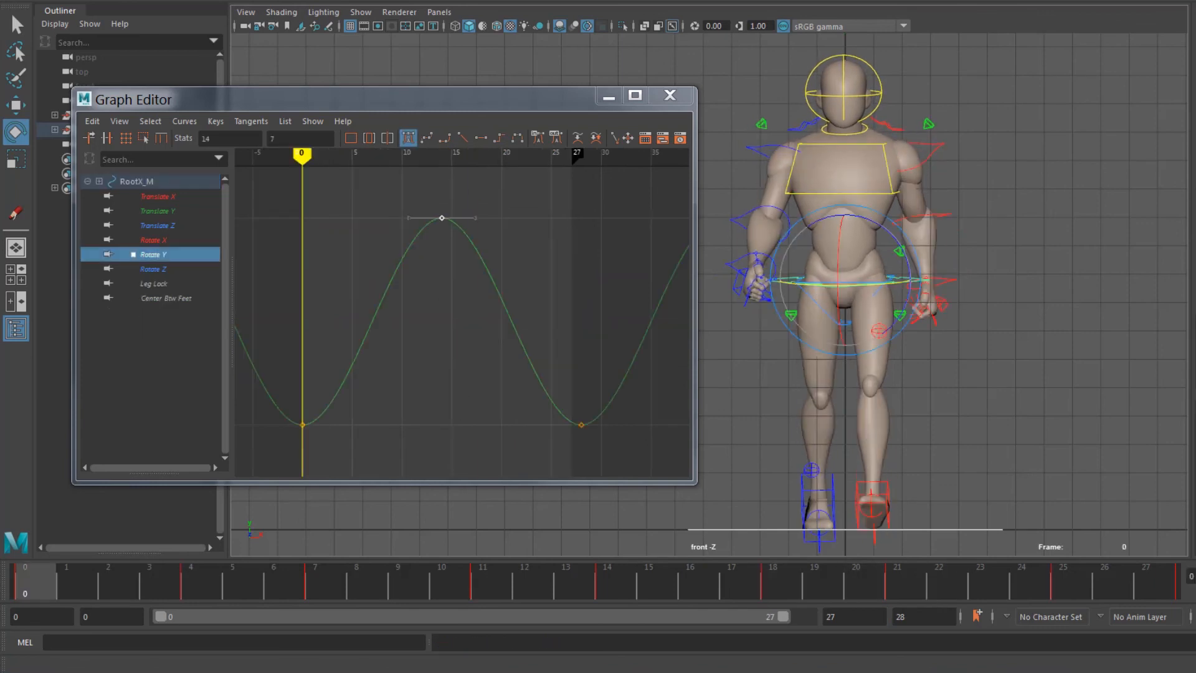
key(alt+v)
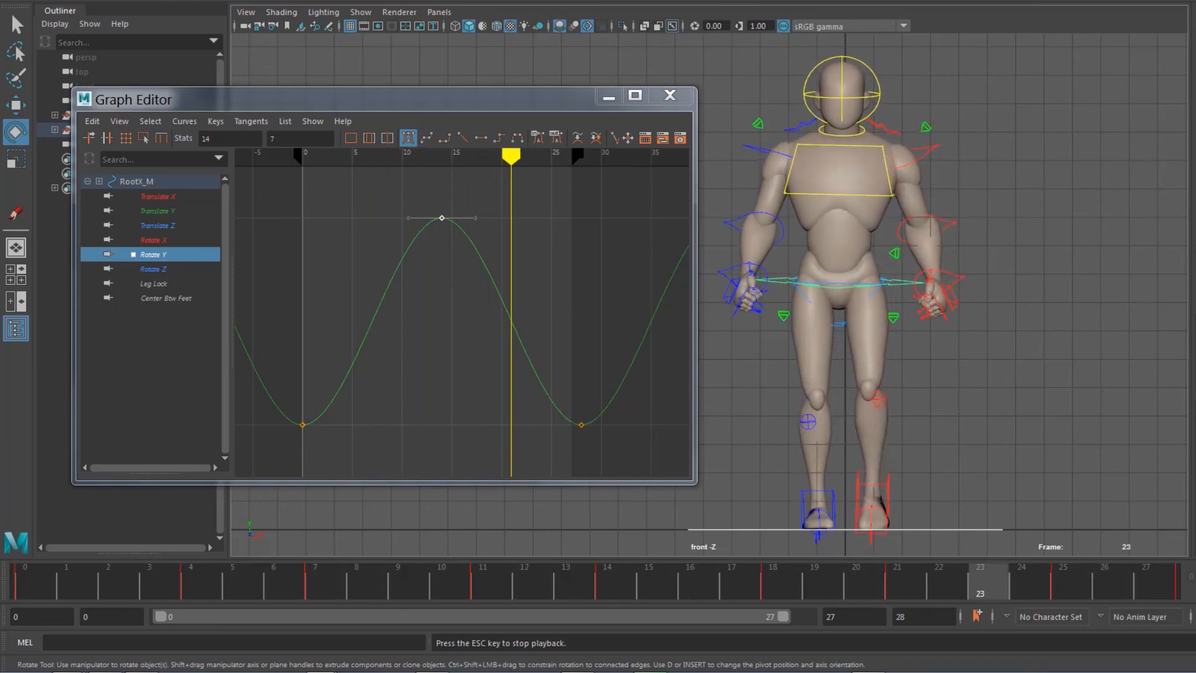
key(Escape)
- Set RootX_M's Rotate Y keys to -5 at frames 0 and 28 and 5 at frame 14, and play the result
click(969, 422)
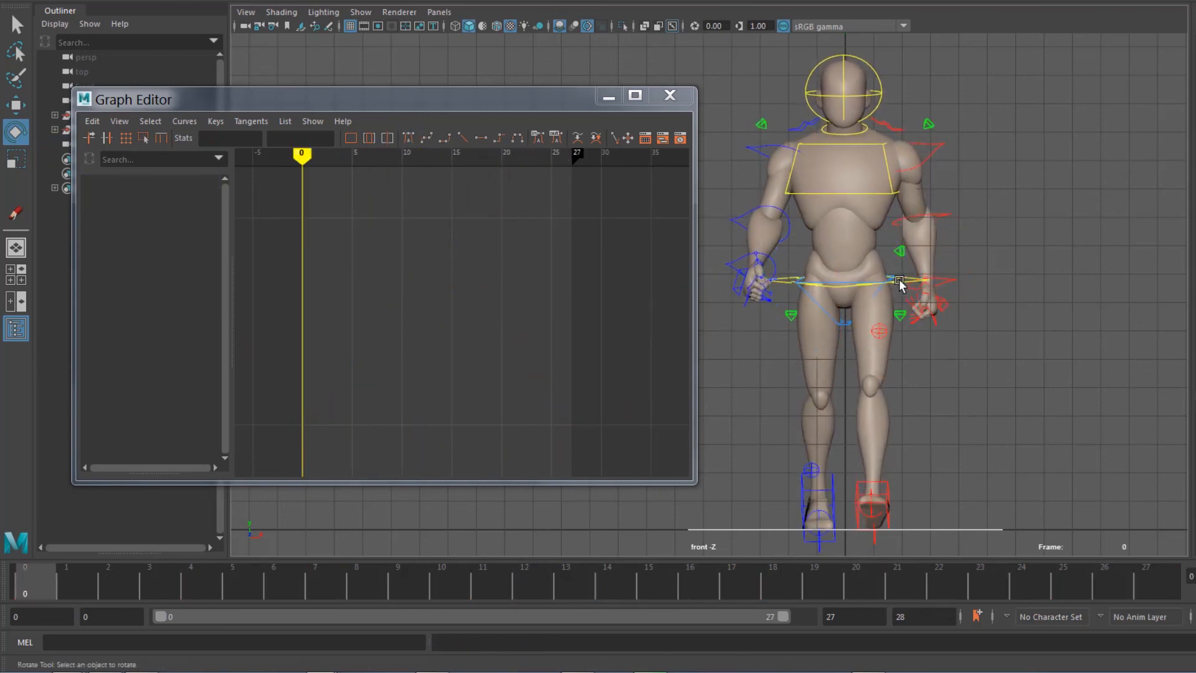
click(903, 284)
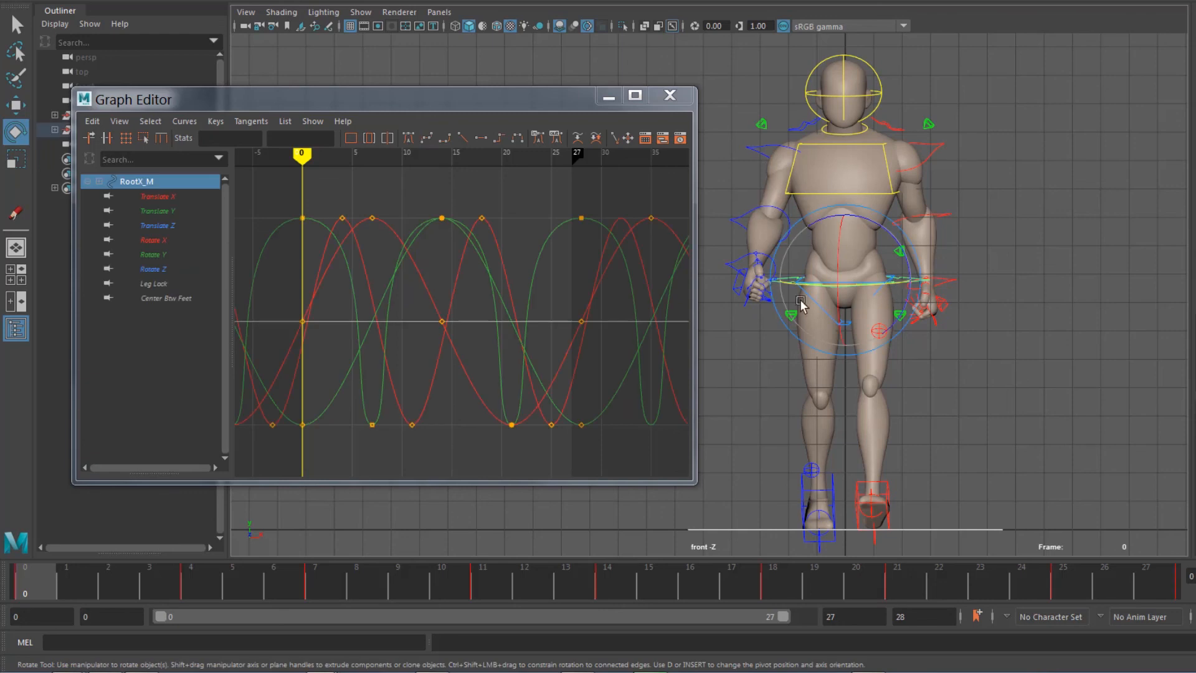
click(154, 254)
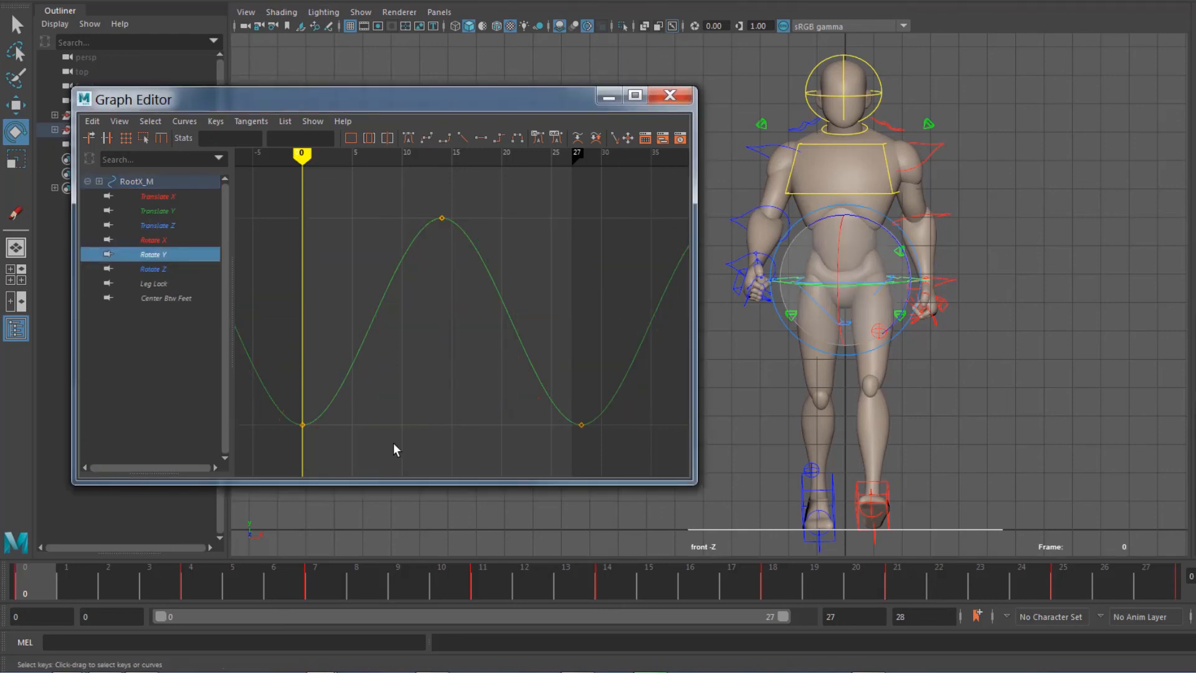
drag(294, 390, 328, 467)
shift+drag(624, 453, 549, 402)
click(275, 138)
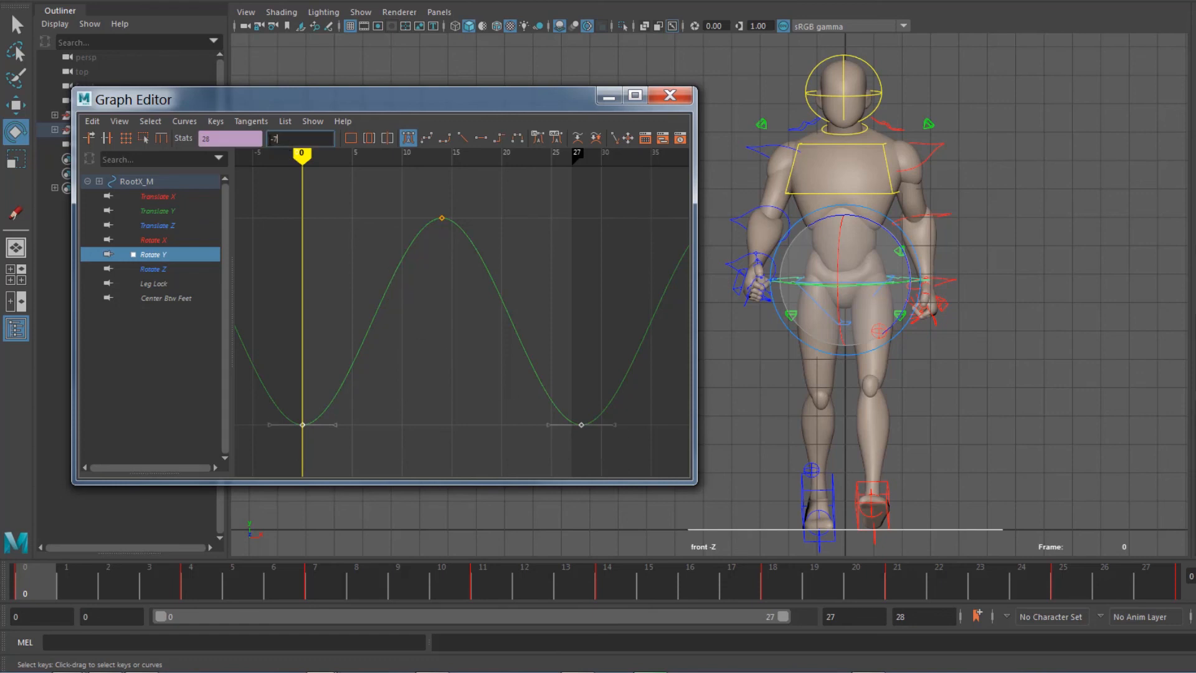
text(5)
key(Return)
click(442, 218)
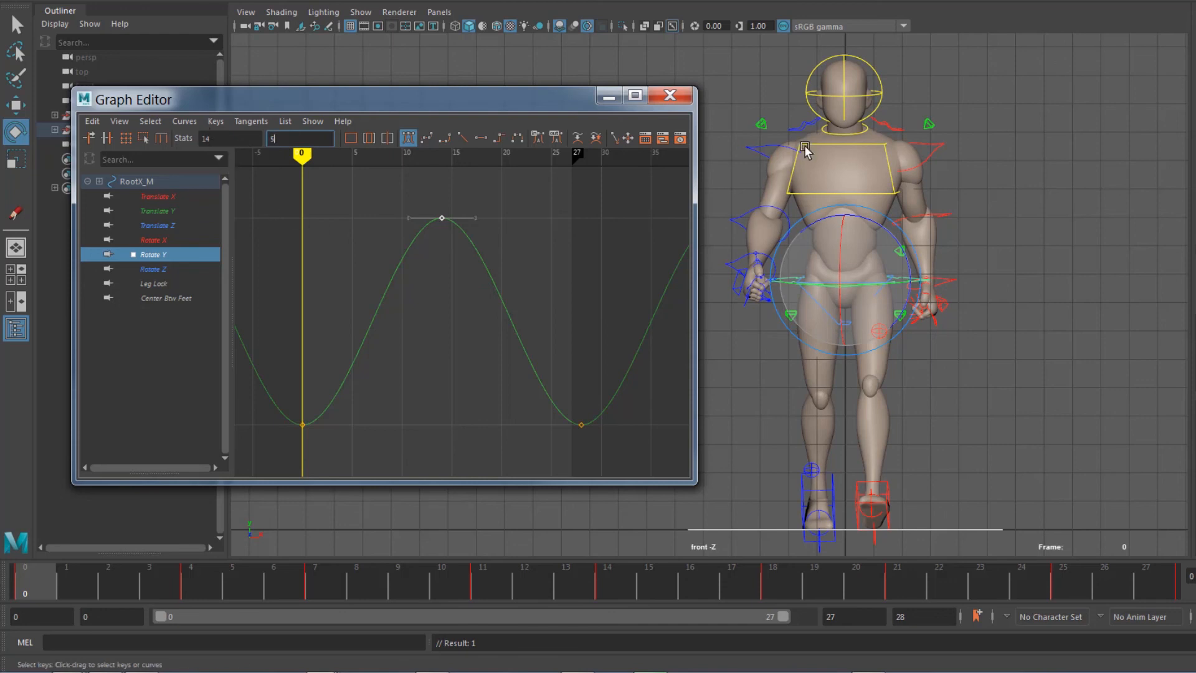
key(alt+v)
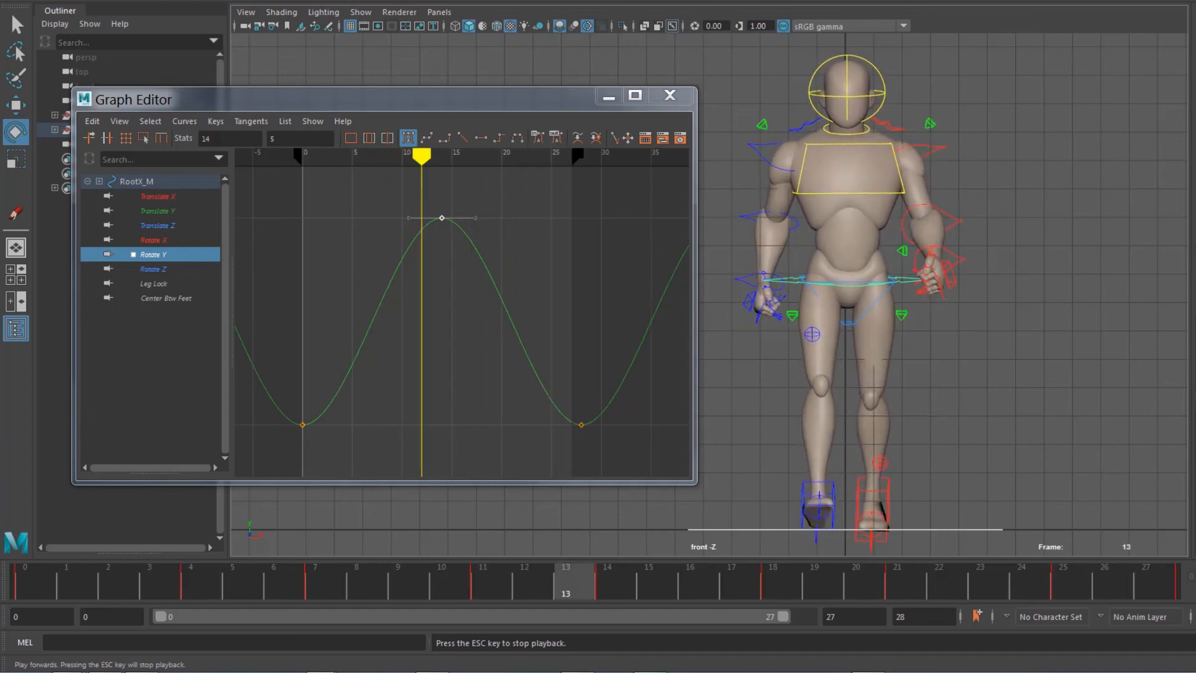
key(Escape)
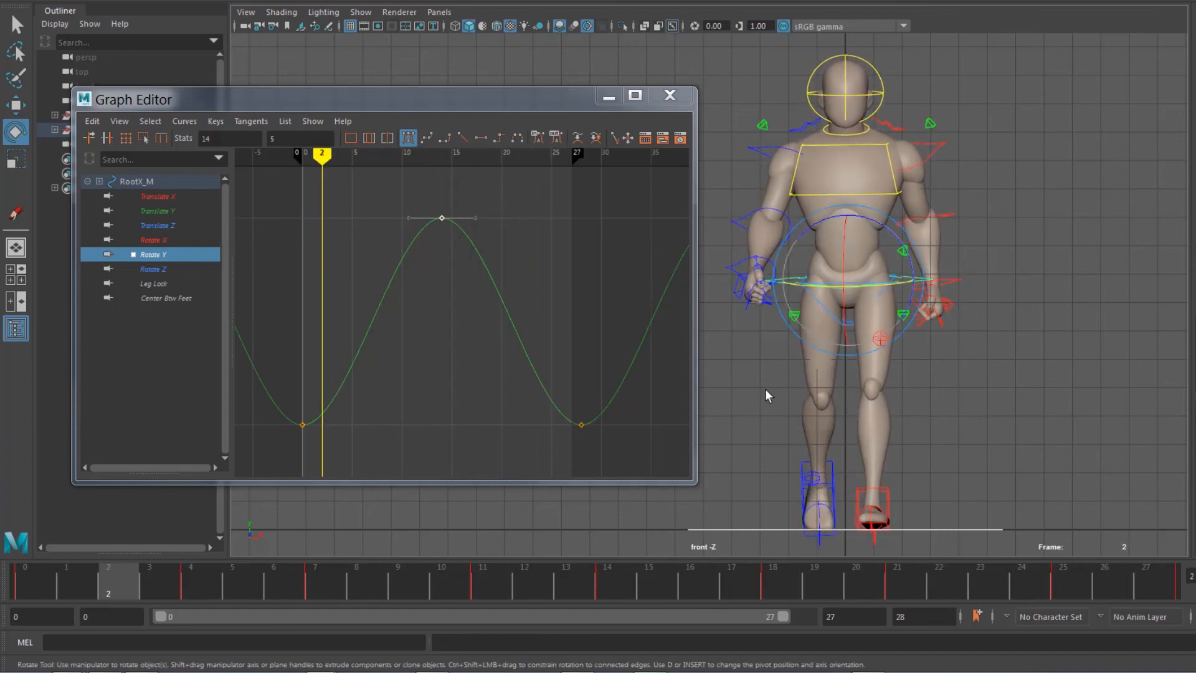
- Minimize the Graph Editor and hide the NURBS curves in the viewport
click(609, 96)
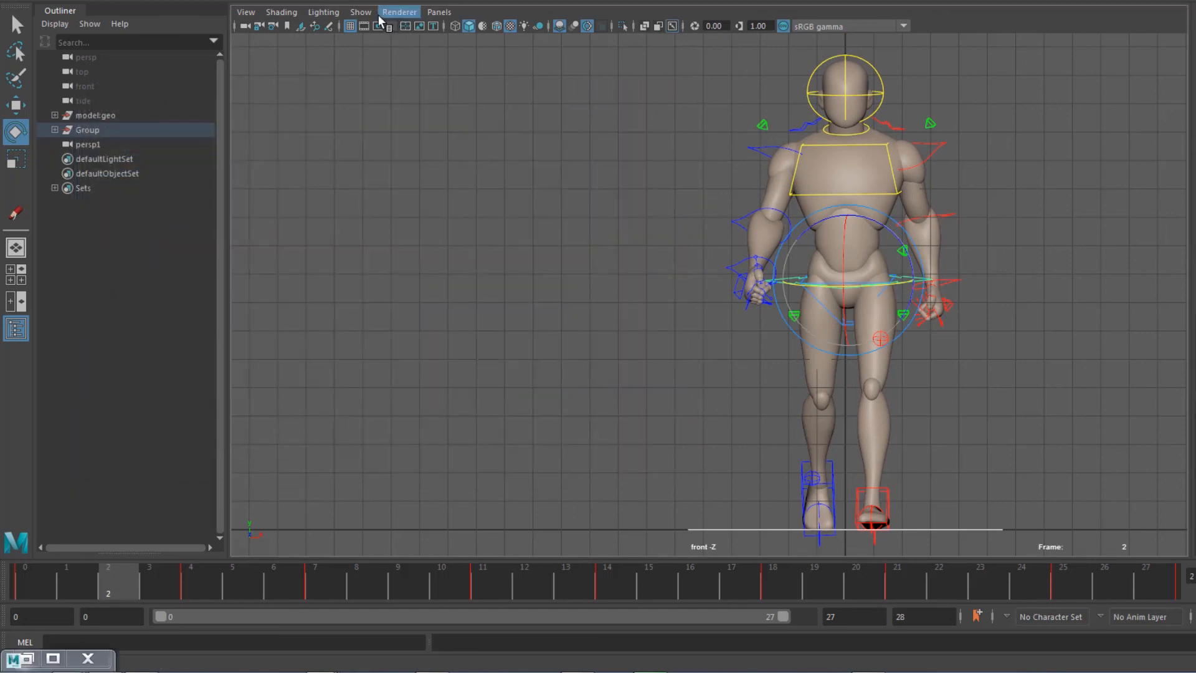
click(361, 12)
click(371, 105)
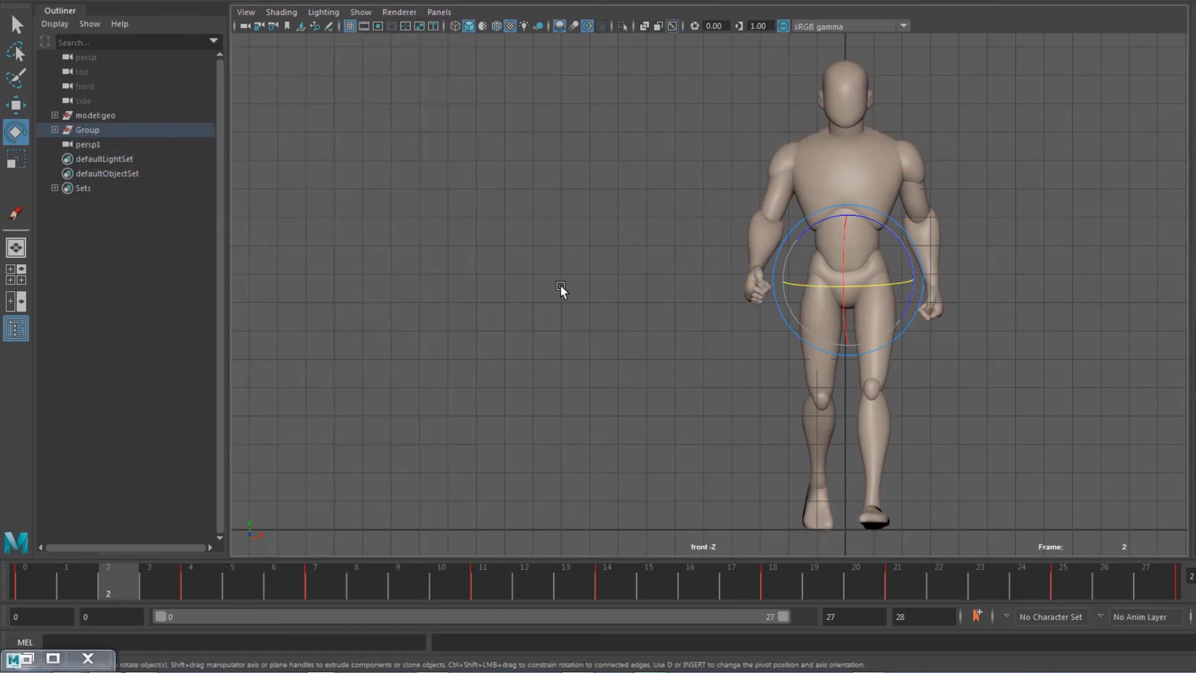
- Play the walk cycle in the perspective view, look at the character from the side, and return to the first frame
key(space)
drag(551, 301, 548, 260)
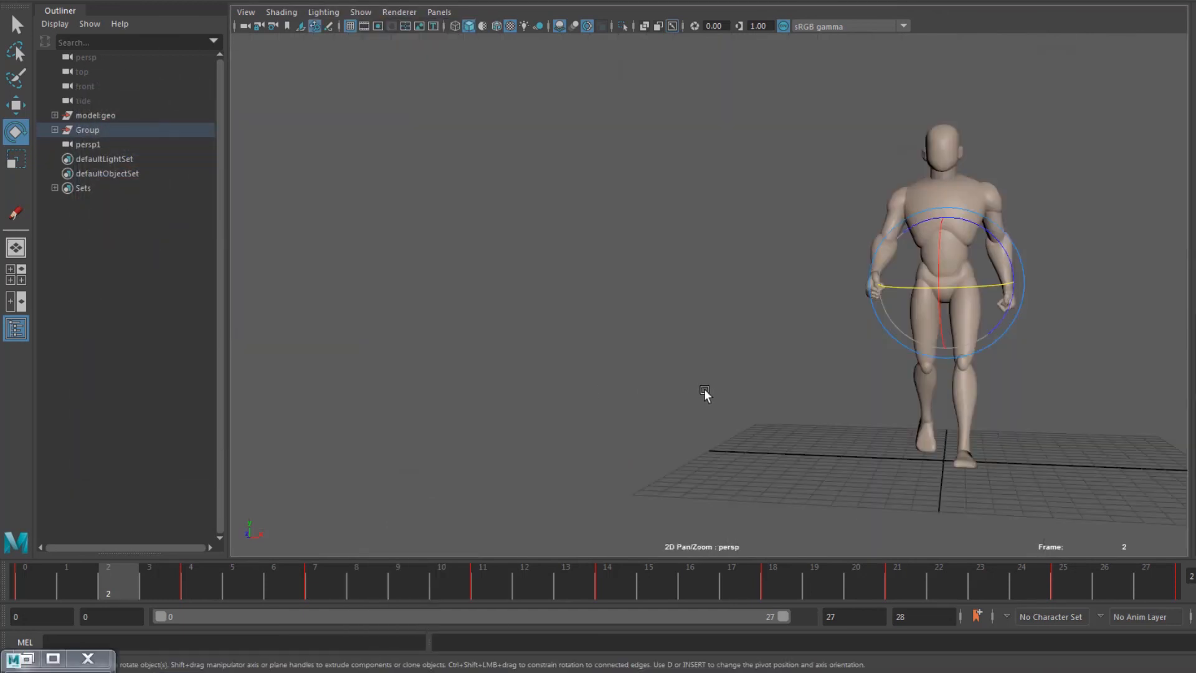
alt+middle_drag(723, 369, 616, 347)
alt+drag(634, 346, 619, 343)
alt+right_drag(620, 342, 684, 381)
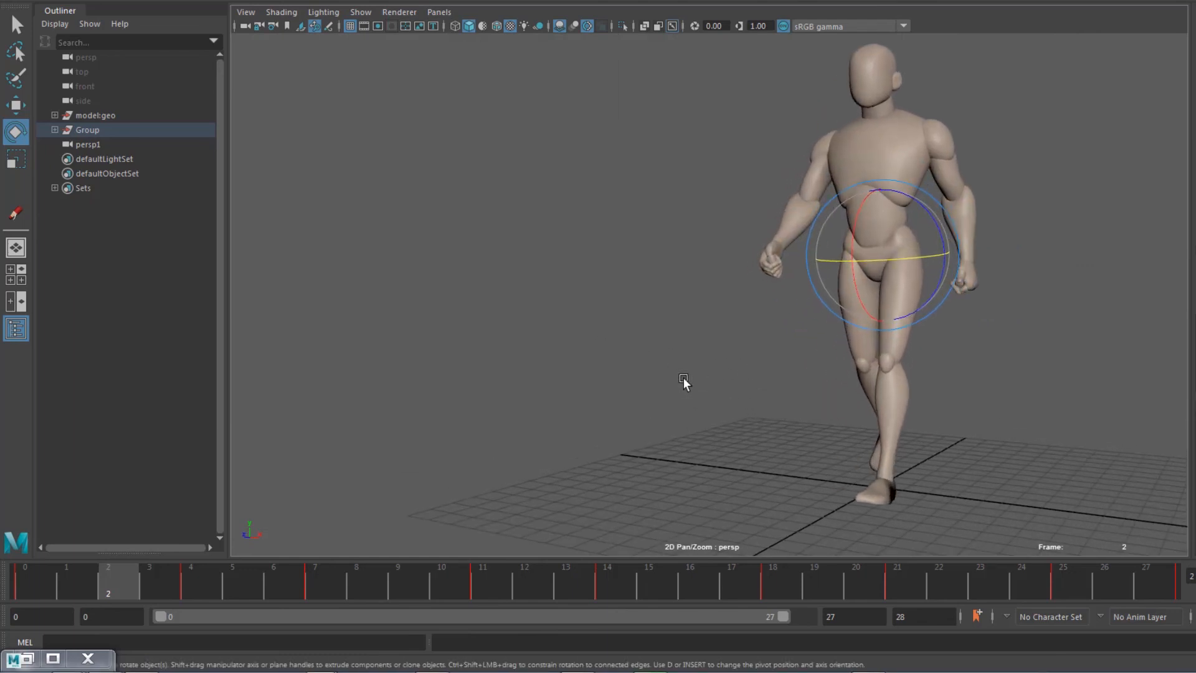
alt+middle_drag(684, 381, 611, 406)
click(553, 371)
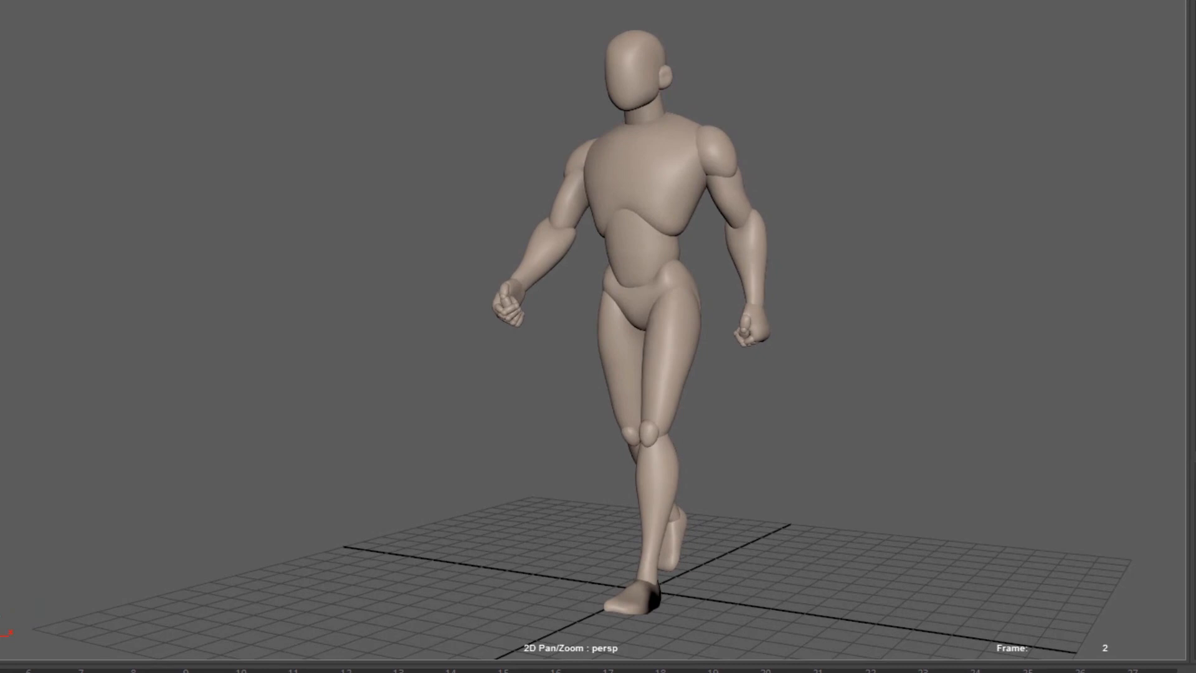
key(alt+shift+v)
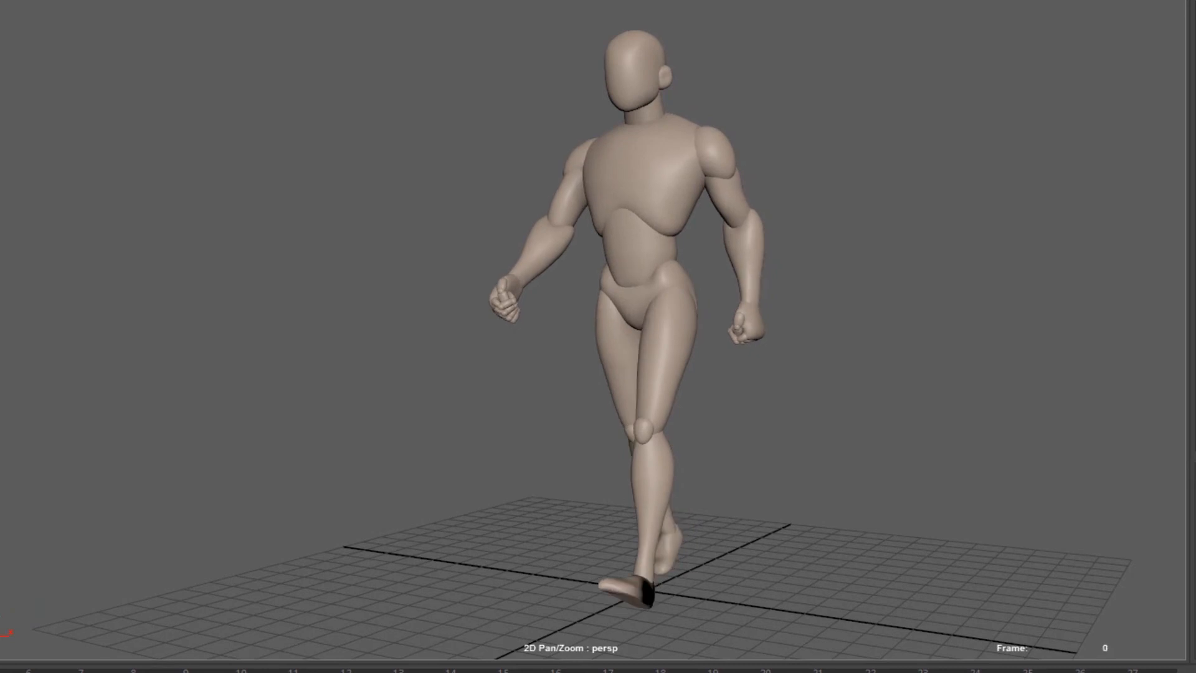
key(alt+v)
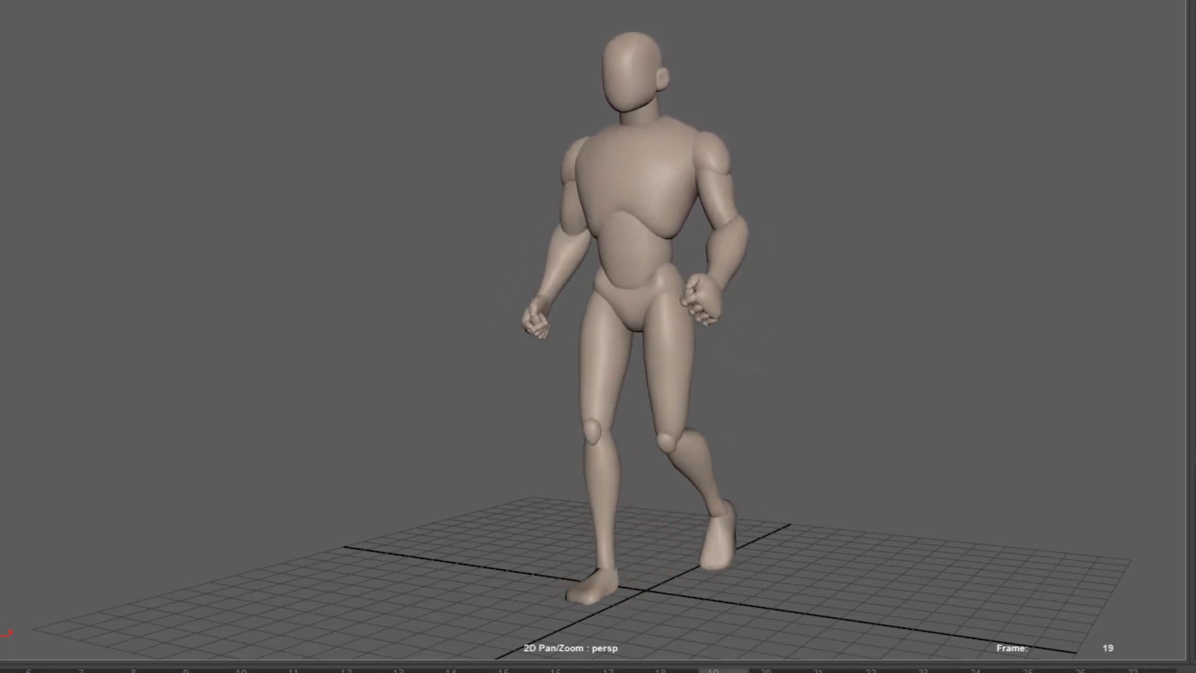
alt+drag(862, 638, 735, 600)
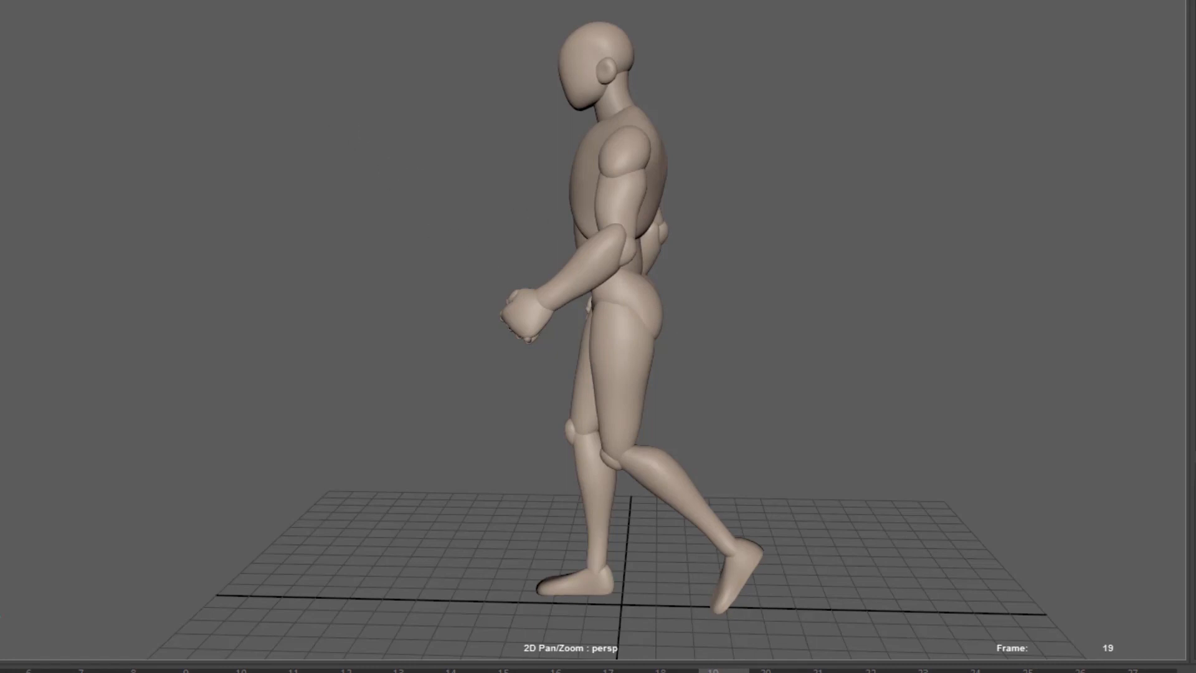
key(alt+shift+v)
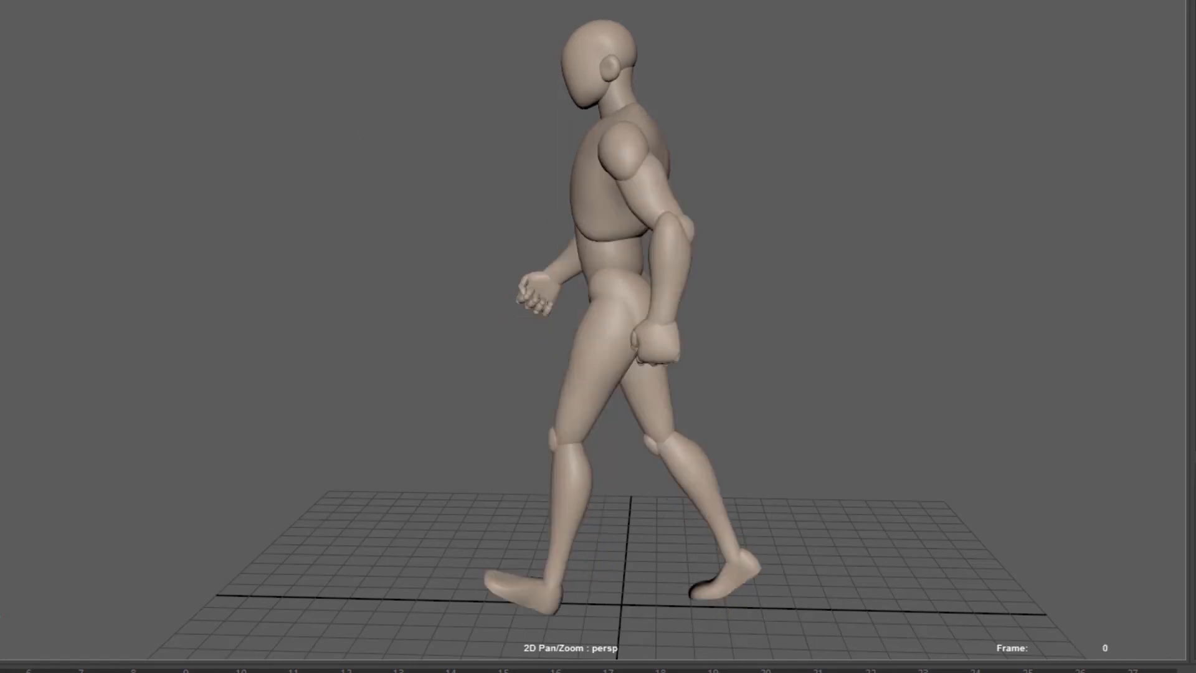
- Show the NURBS curves in the viewport again and select the left shoulder control, FKShoulder_L
click(190, 1)
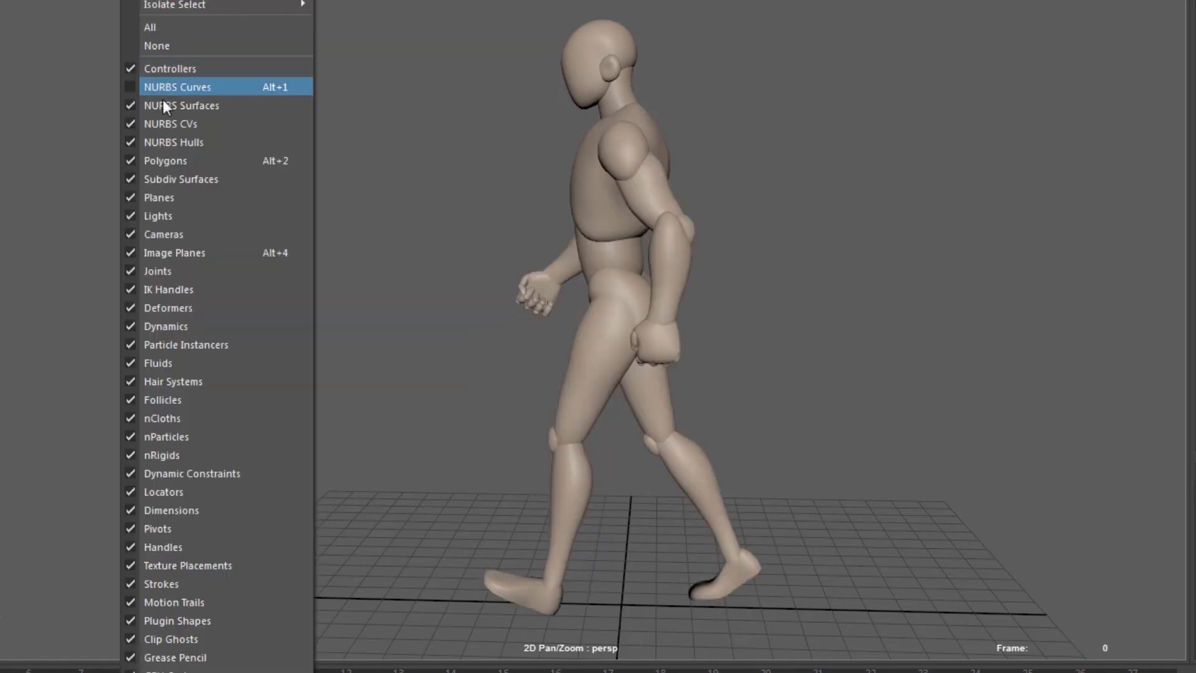
click(165, 84)
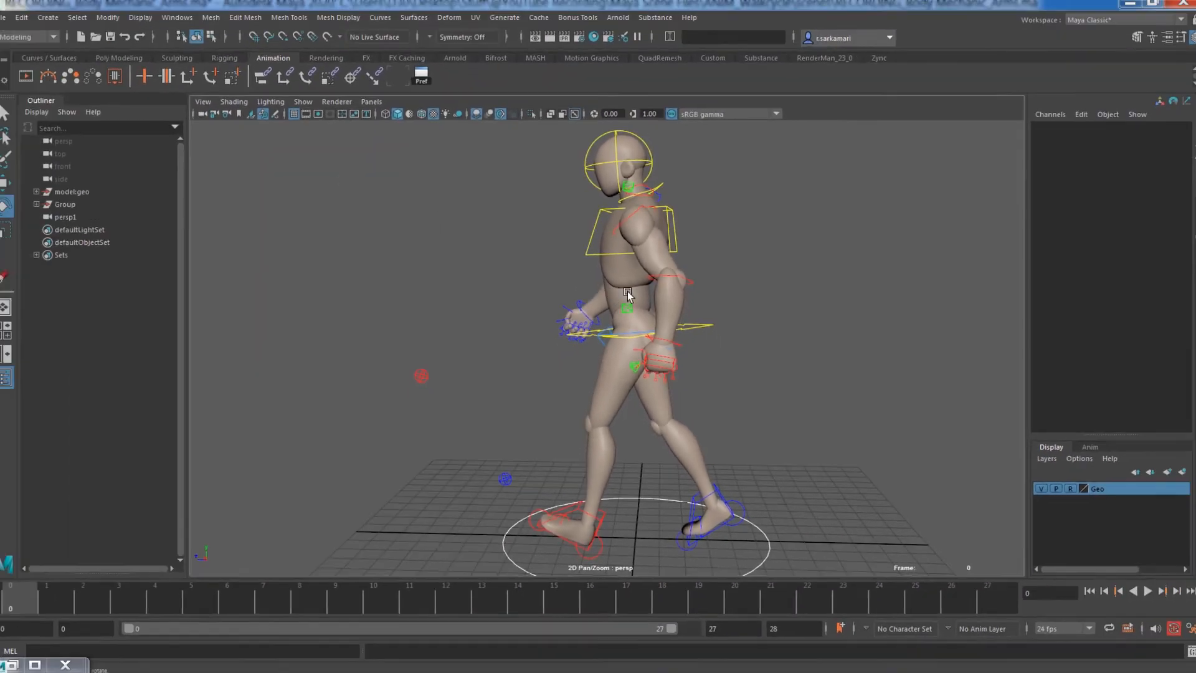
alt+drag(504, 311, 624, 314)
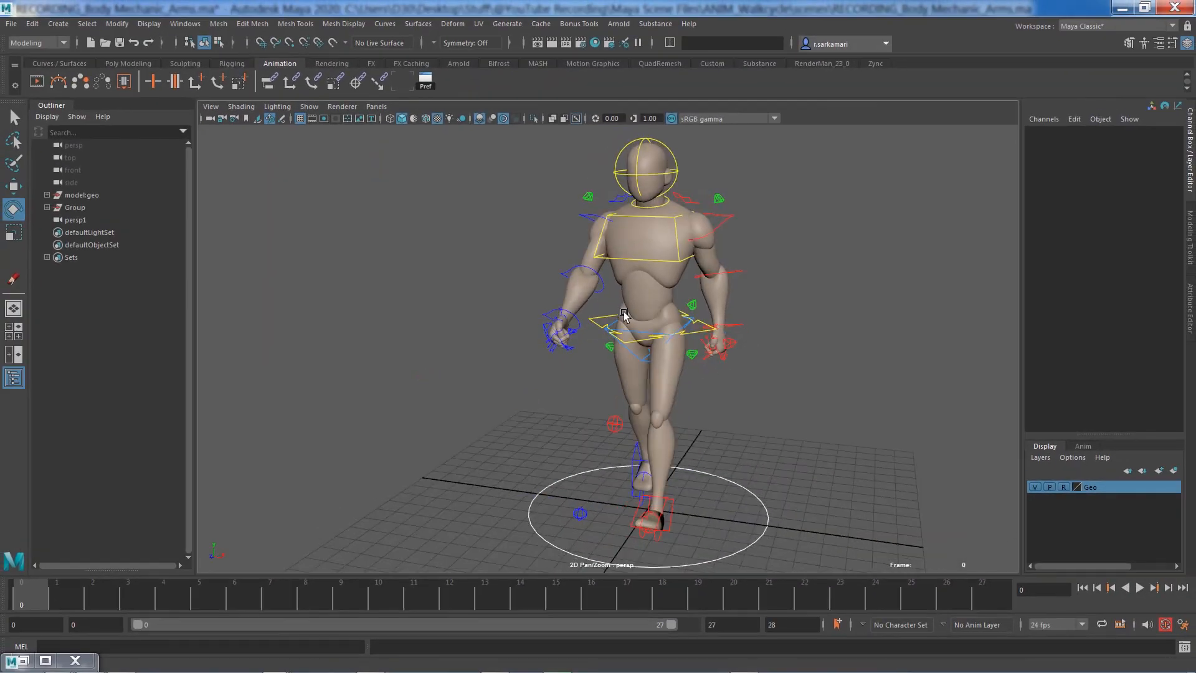
click(722, 214)
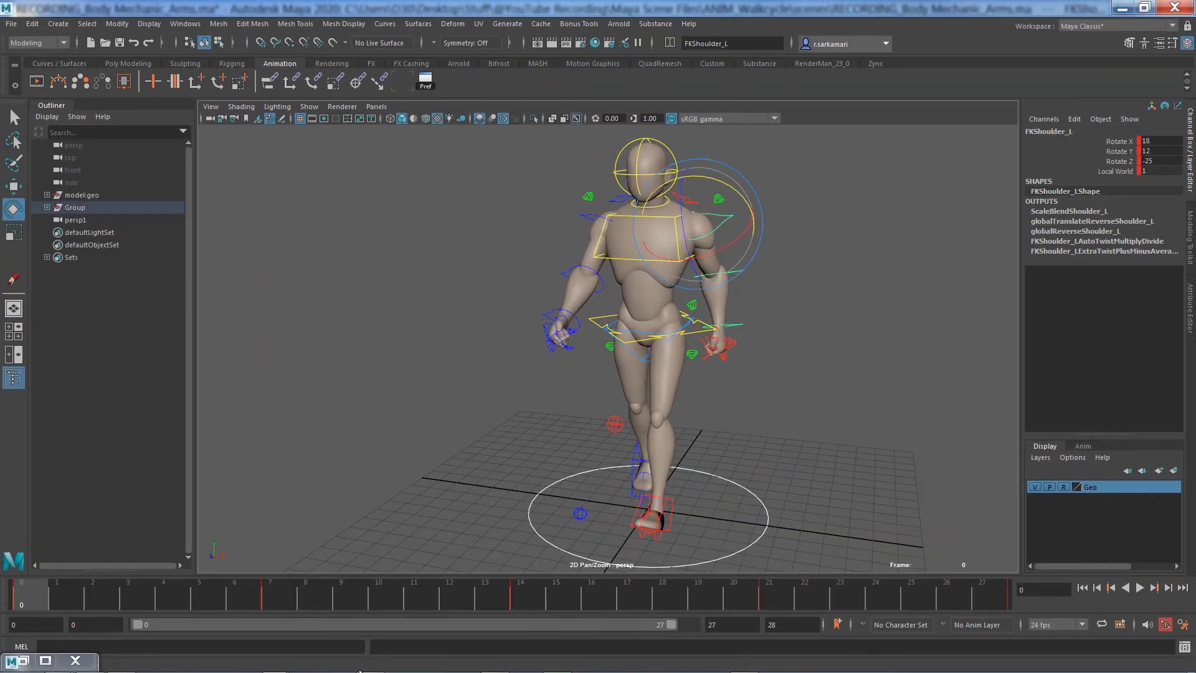
- In the Graph Editor, set the left shoulder's Rotate Z keys at frames 0 and 28 to -15
click(398, 84)
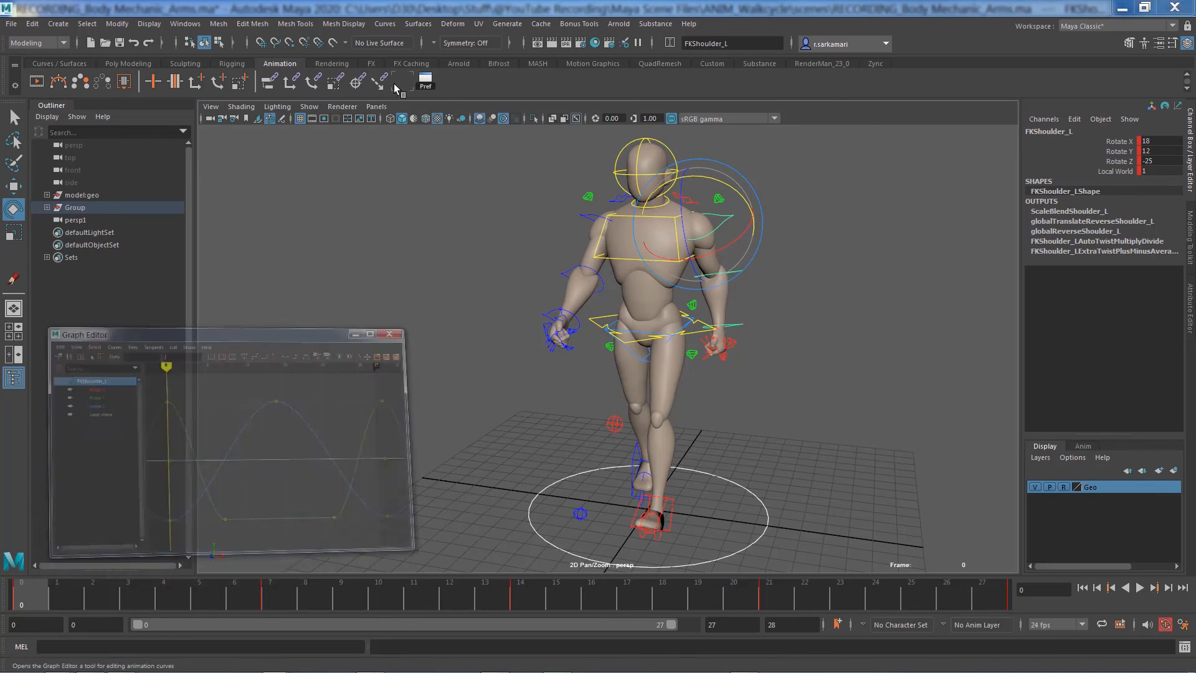
click(131, 264)
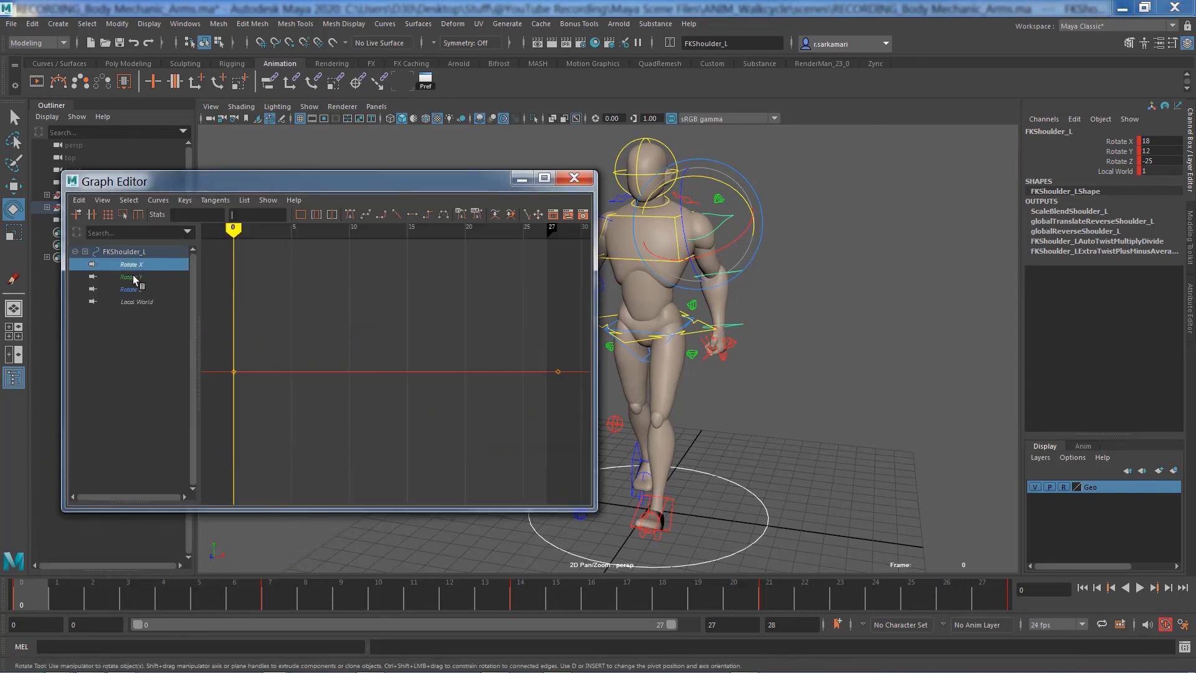
click(132, 276)
click(132, 291)
key(f)
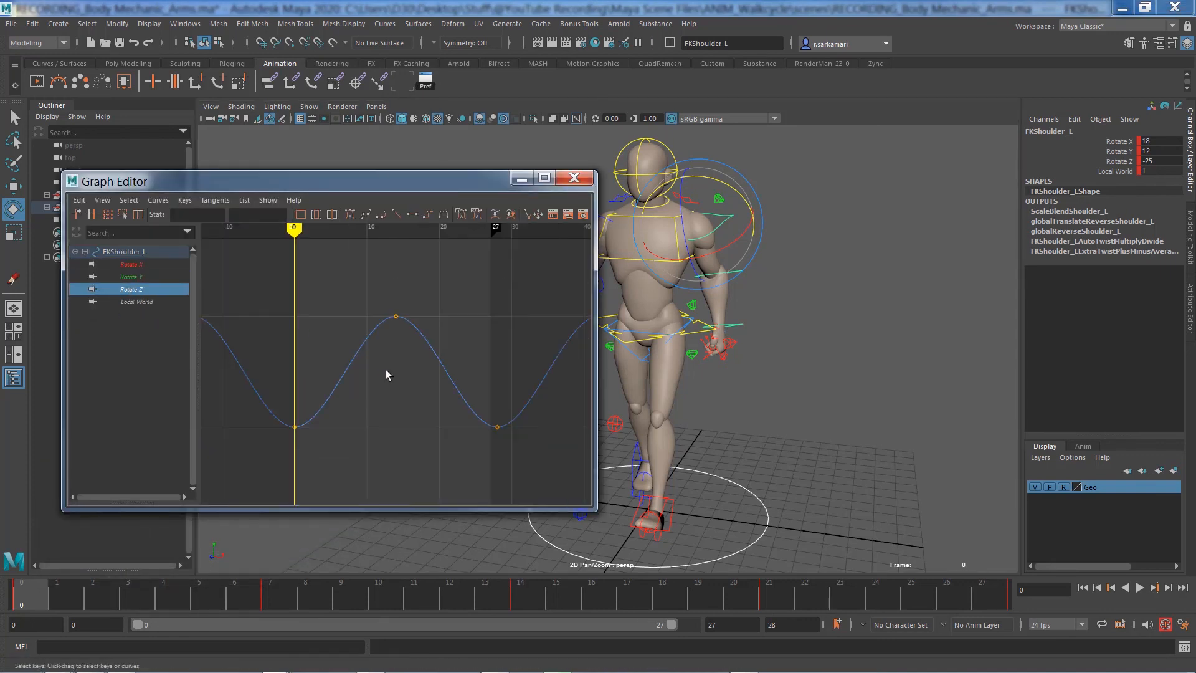
mouse_move(763, 425)
alt+mouse_down()
mouse_move(747, 432)
mouse_move(747, 422)
alt+mouse_up()
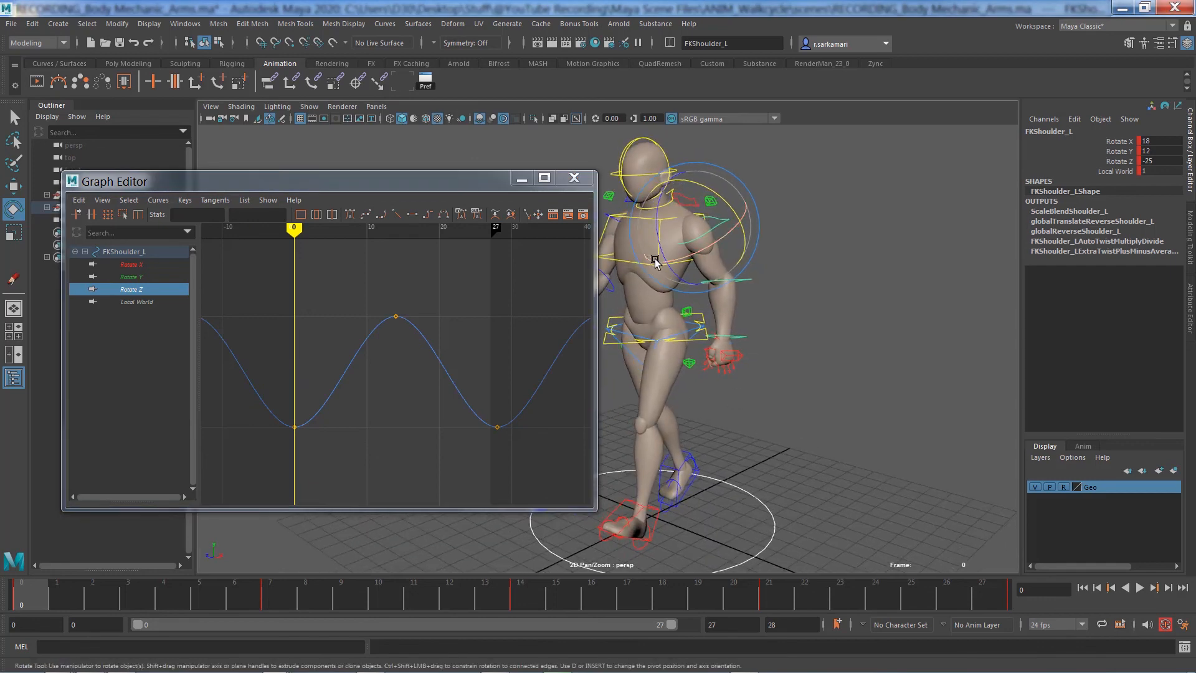
drag(405, 330, 375, 295)
drag(262, 413, 337, 498)
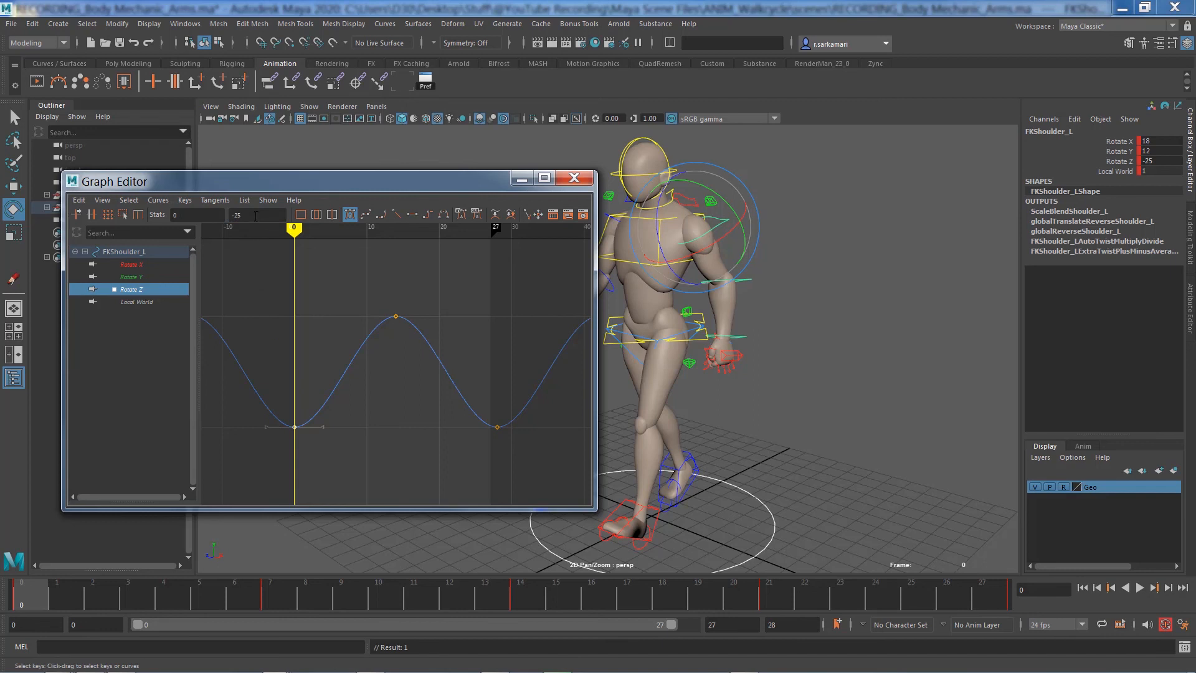
key(Return)
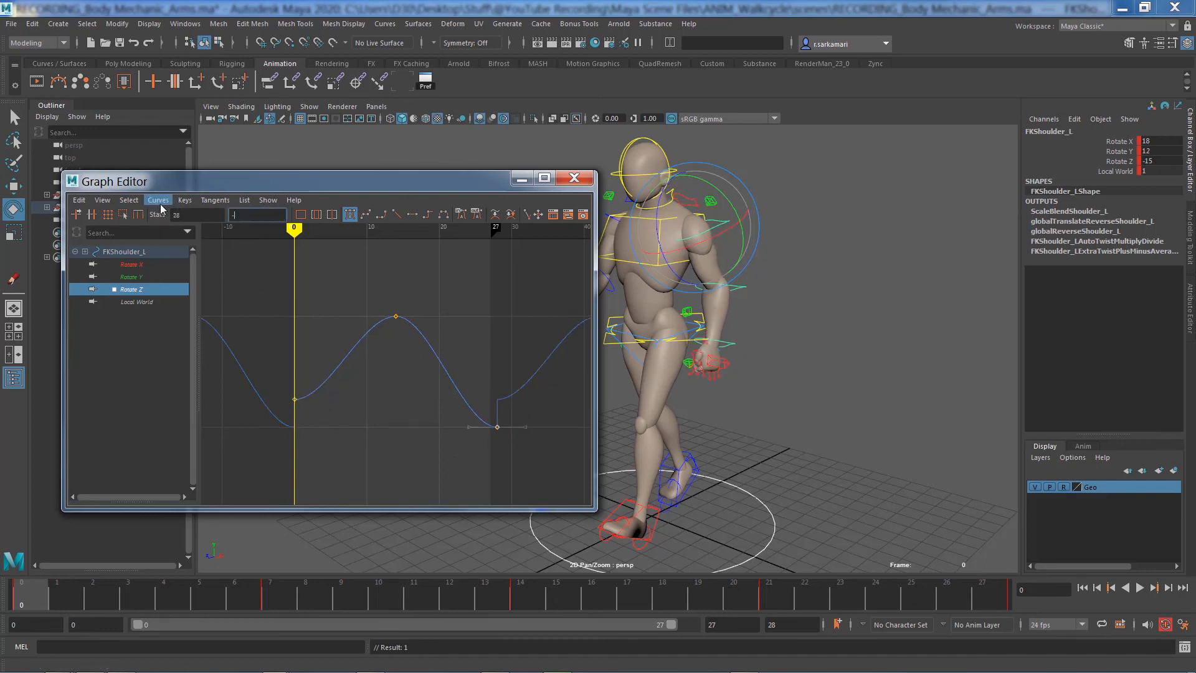
text(15)
key(Return)
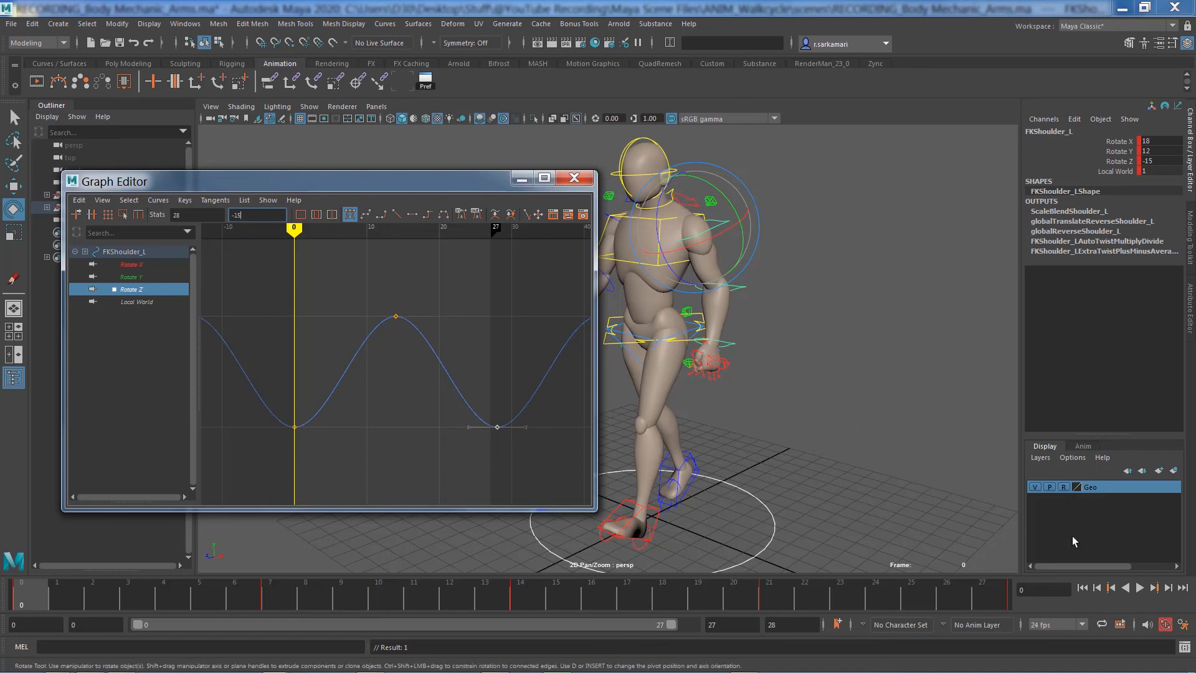
- Deselect the left shoulder control and play the walk cycle from a side-on angle to check the left arm swing
click(863, 430)
alt+drag(843, 446, 855, 421)
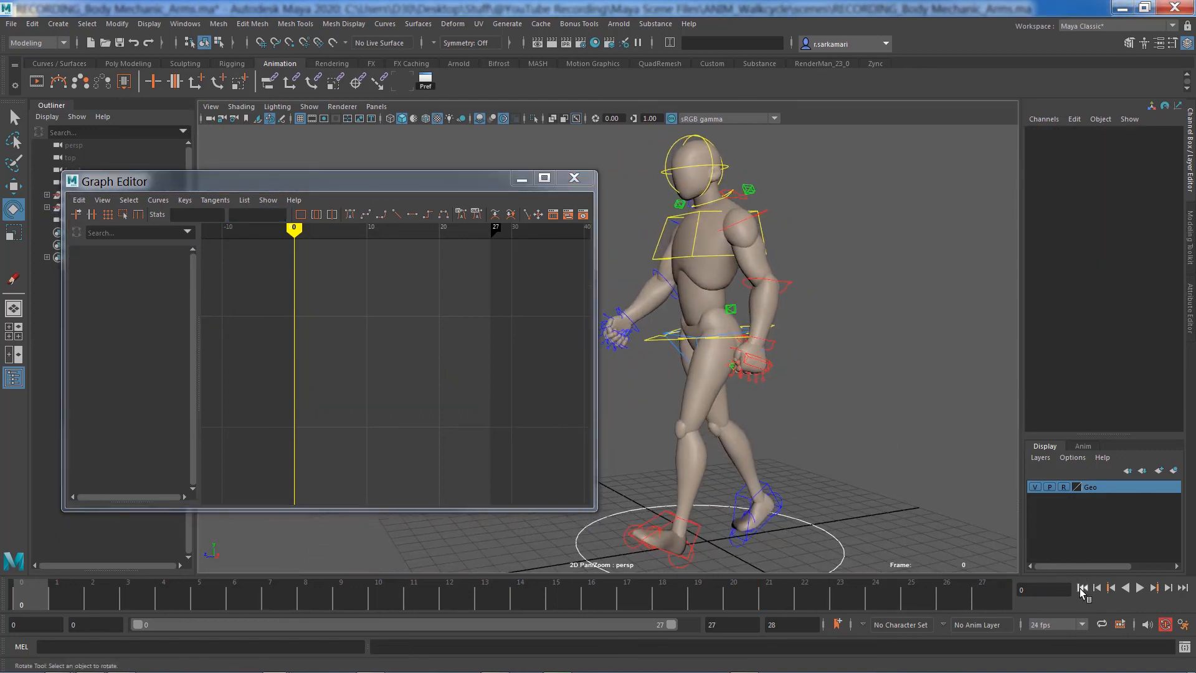
click(1141, 588)
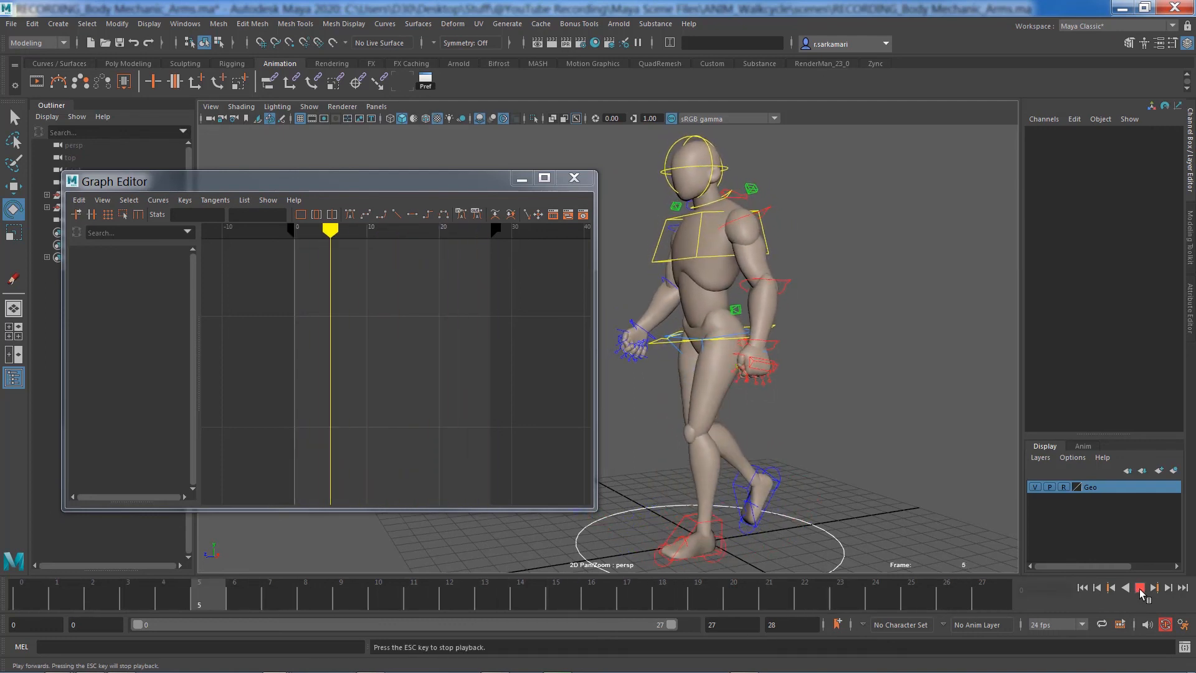
key(Escape)
- Reduce the right shoulder's Rotate Z swing by adjusting the keys at frames 14 and 42 and setting the frame 28 key to 17
alt+drag(888, 405, 847, 390)
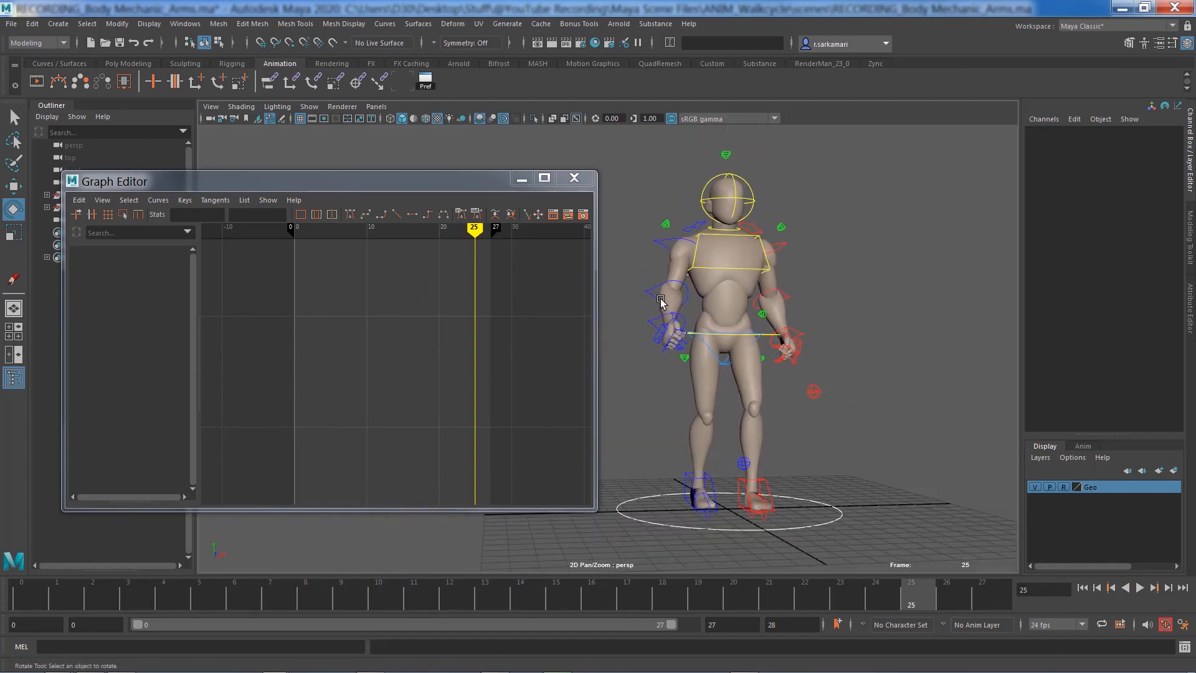
click(661, 240)
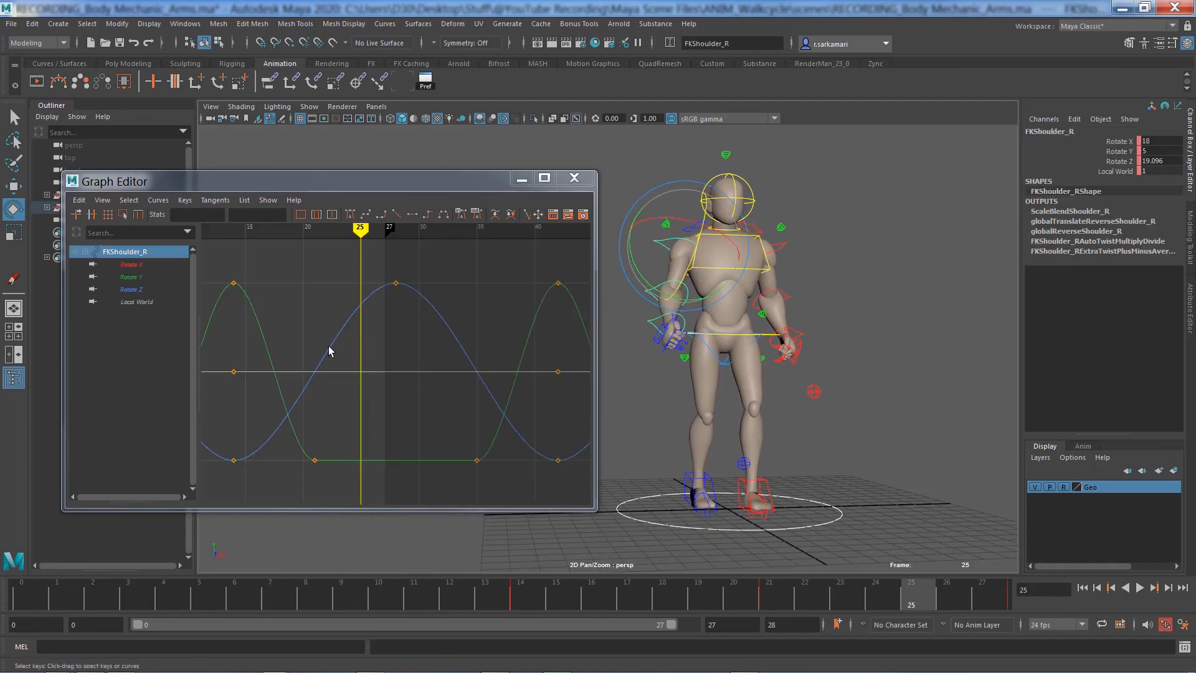
click(133, 290)
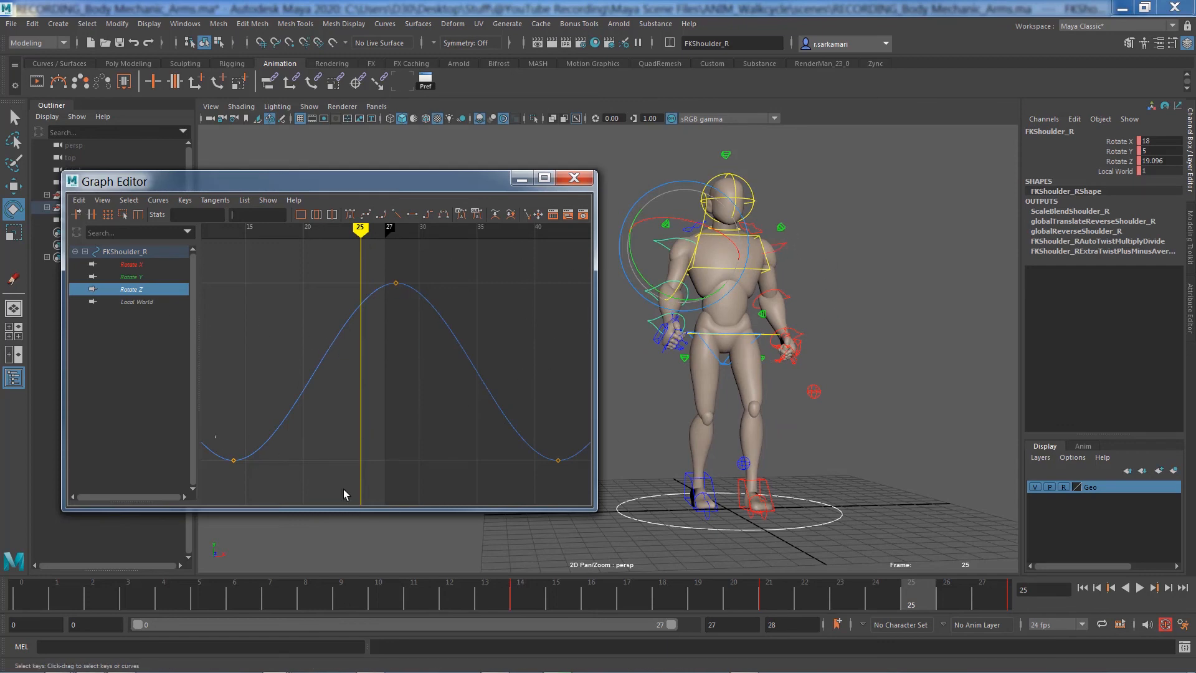
drag(603, 515, 602, 513)
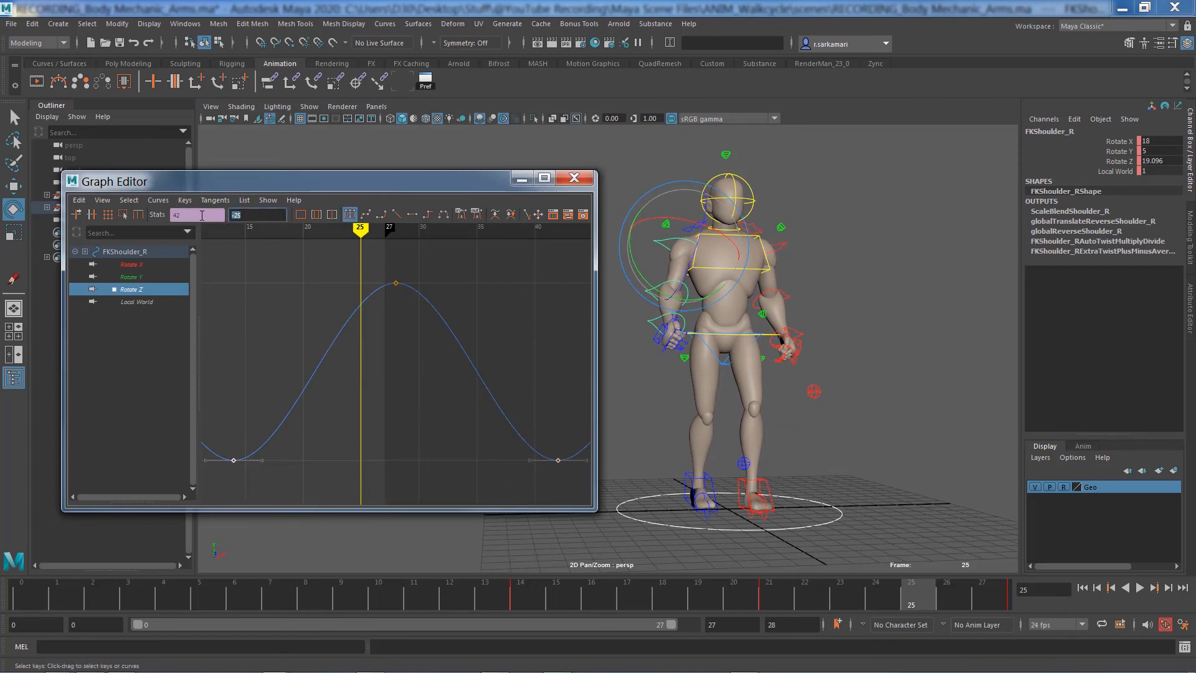
drag(342, 271, 406, 312)
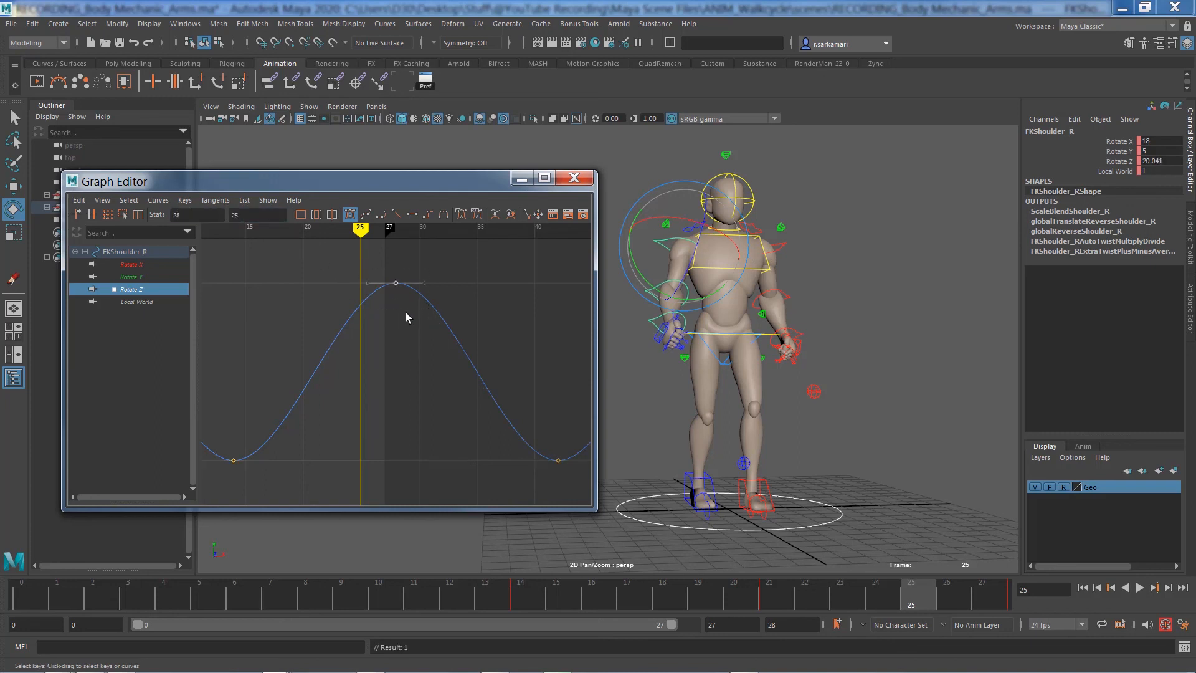
key(Return)
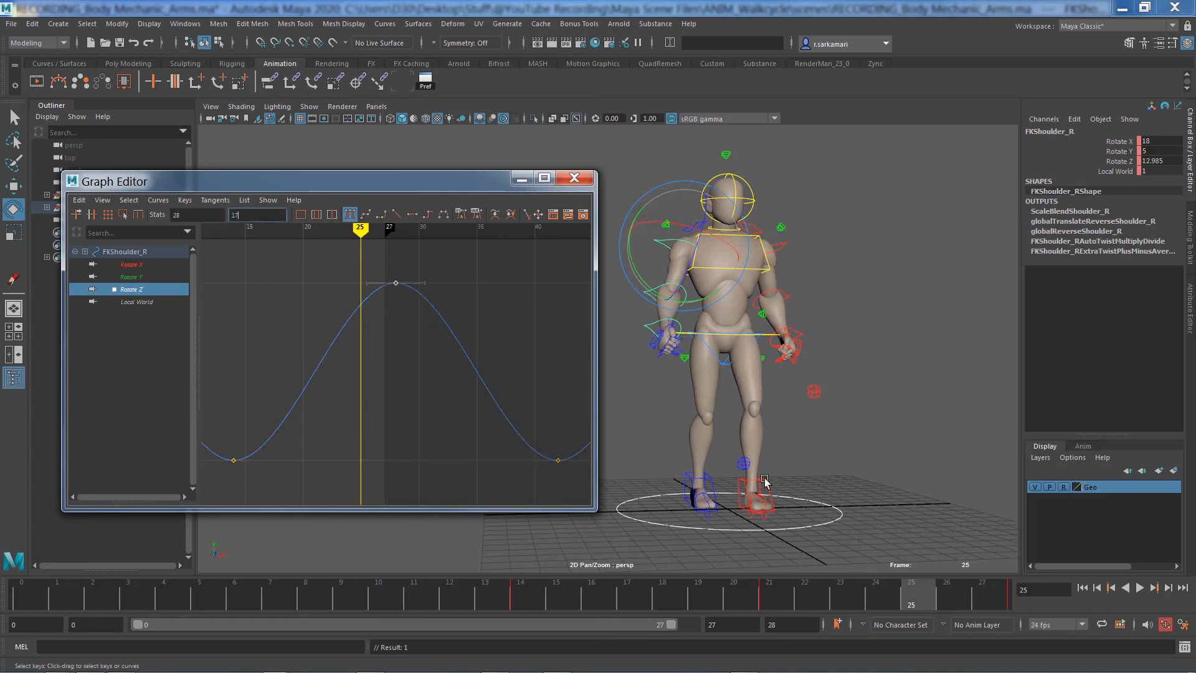
- Clear the selection, hide the NURBS curves in the viewport, and play the walk cycle from the first frame
click(873, 449)
alt+drag(873, 441, 798, 444)
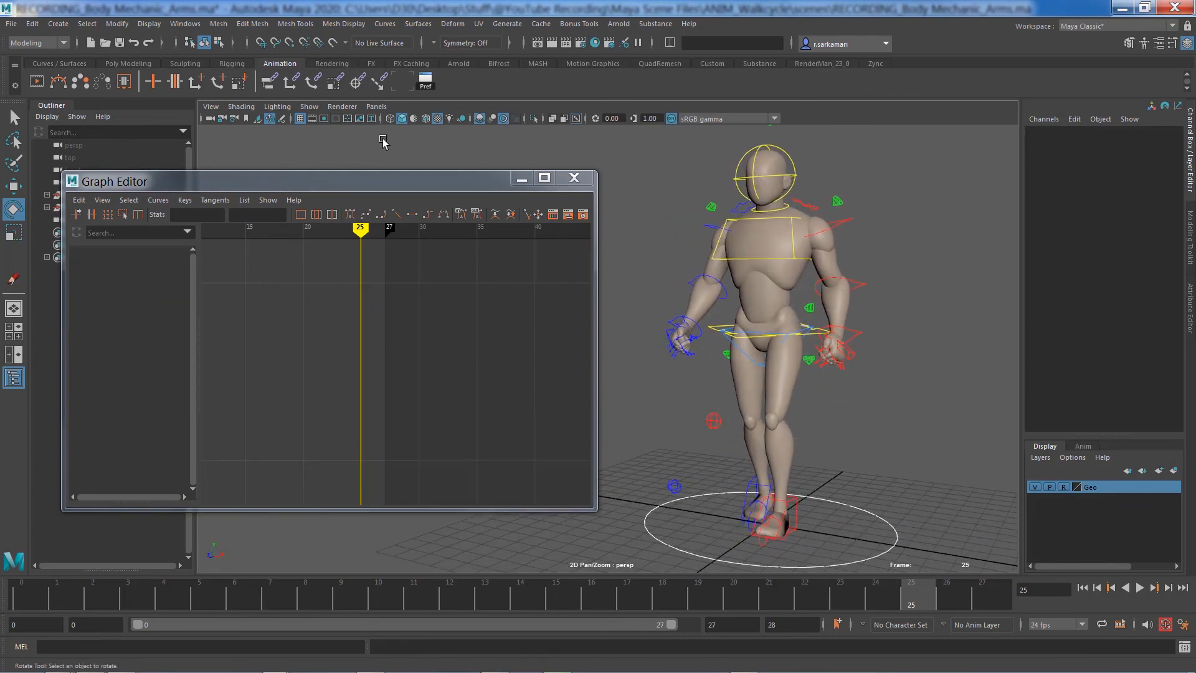
click(309, 107)
click(355, 192)
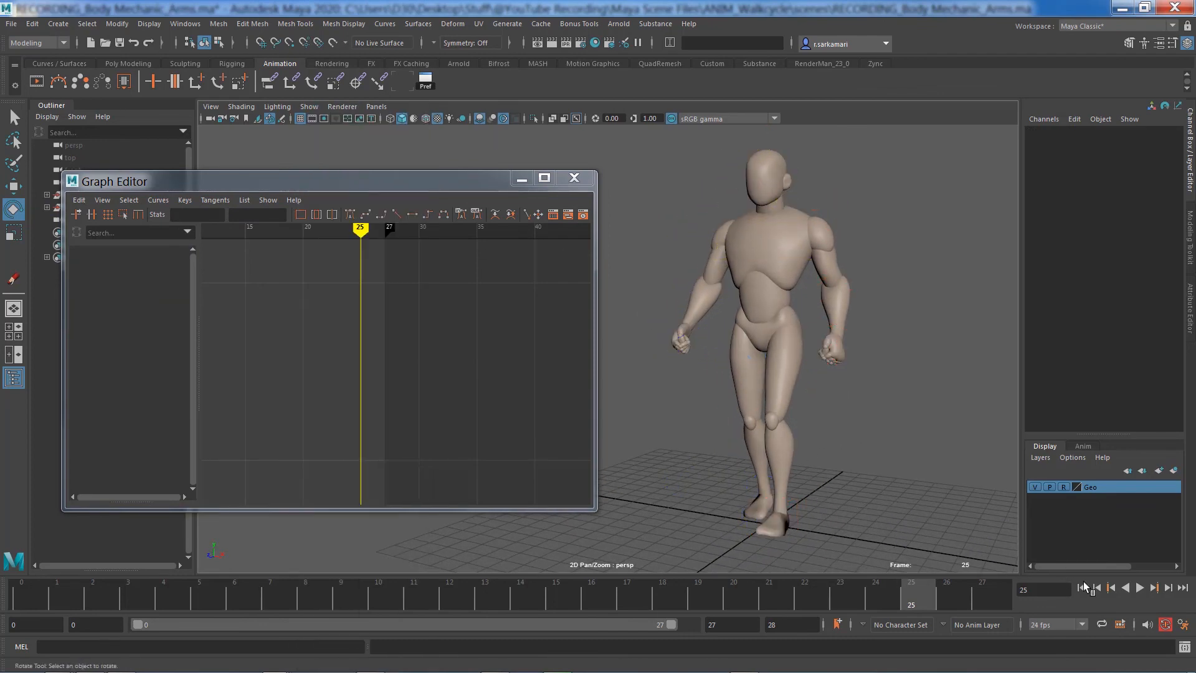
click(1082, 587)
click(1140, 588)
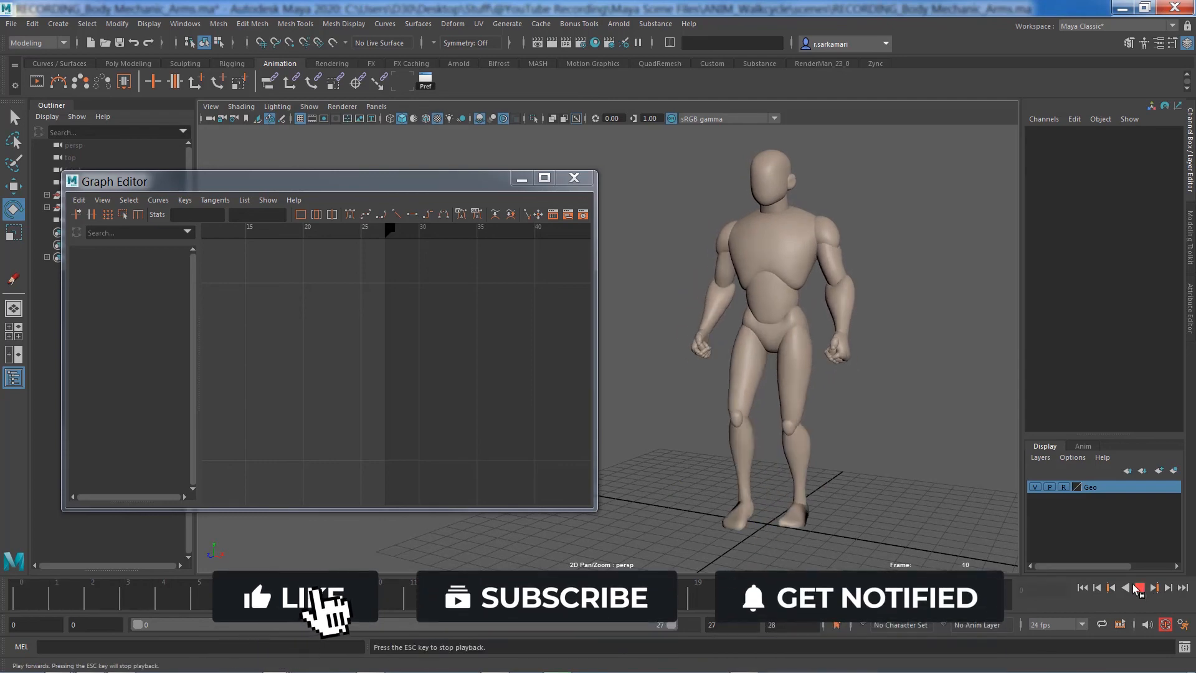